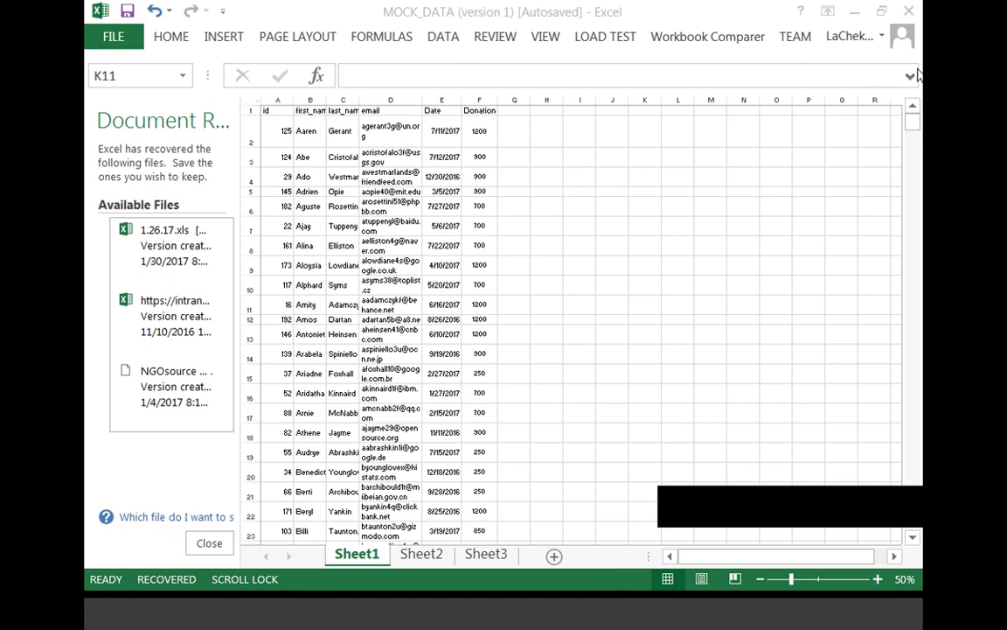
{"action": "left_click", "coordinate": [179, 40]}
{"action": "left_click", "coordinate": [179, 40]}
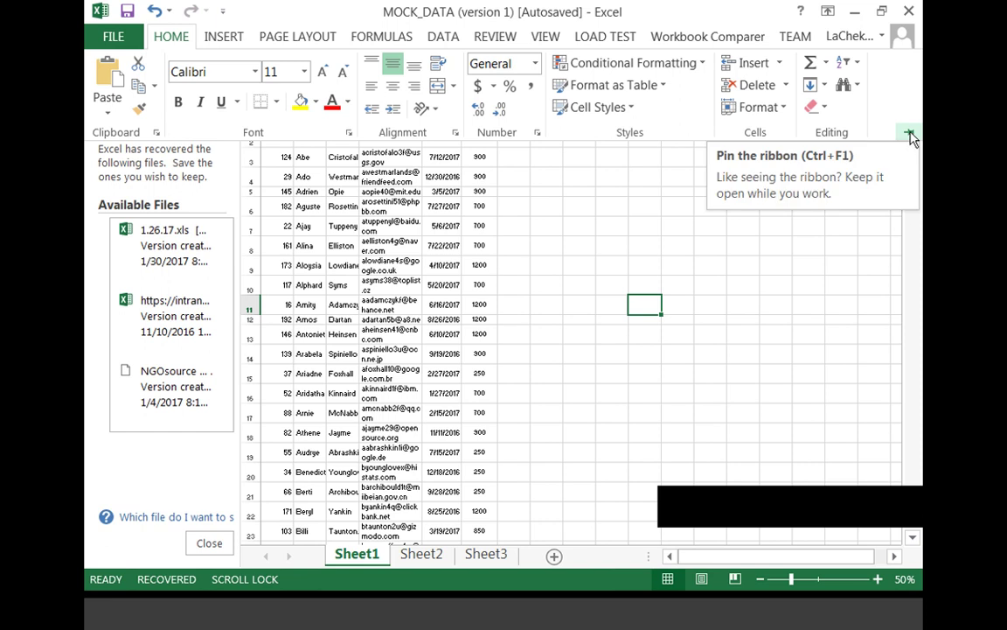
{"action": "left_click", "coordinate": [651, 202]}
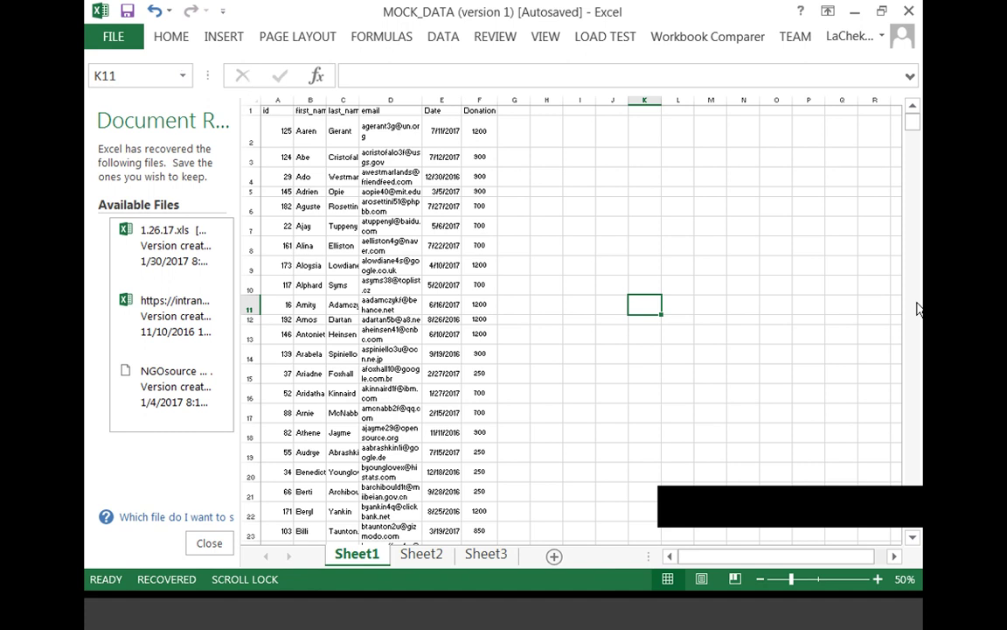
{"action": "left_click", "coordinate": [677, 225]}
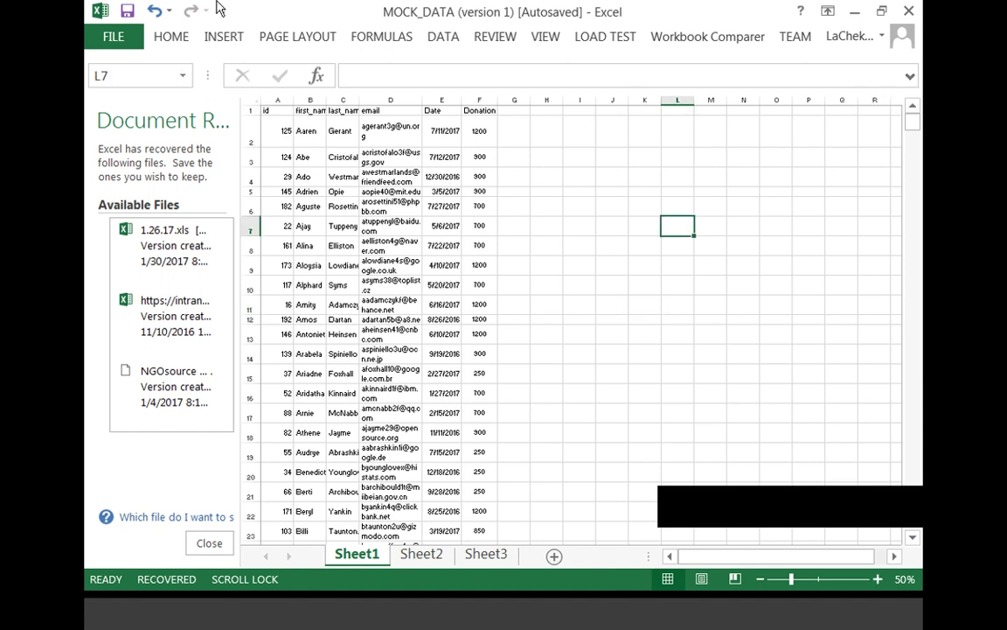
Pin the Home ribbon so its commands stay displayed while working in the sheet
{"action": "left_click", "coordinate": [169, 39]}
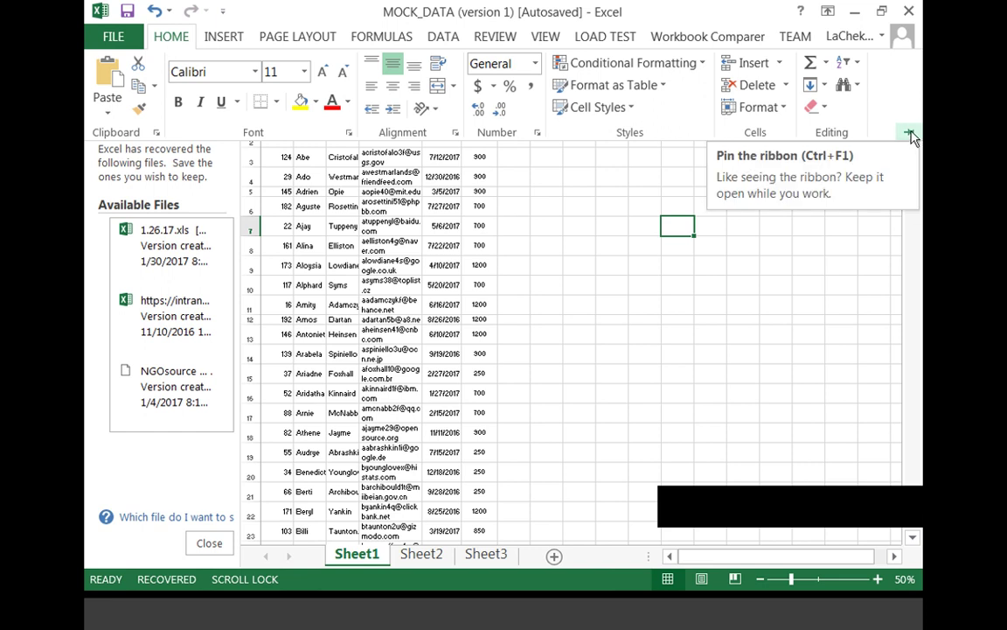
{"action": "left_click", "coordinate": [910, 134]}
{"action": "left_click", "coordinate": [603, 312]}
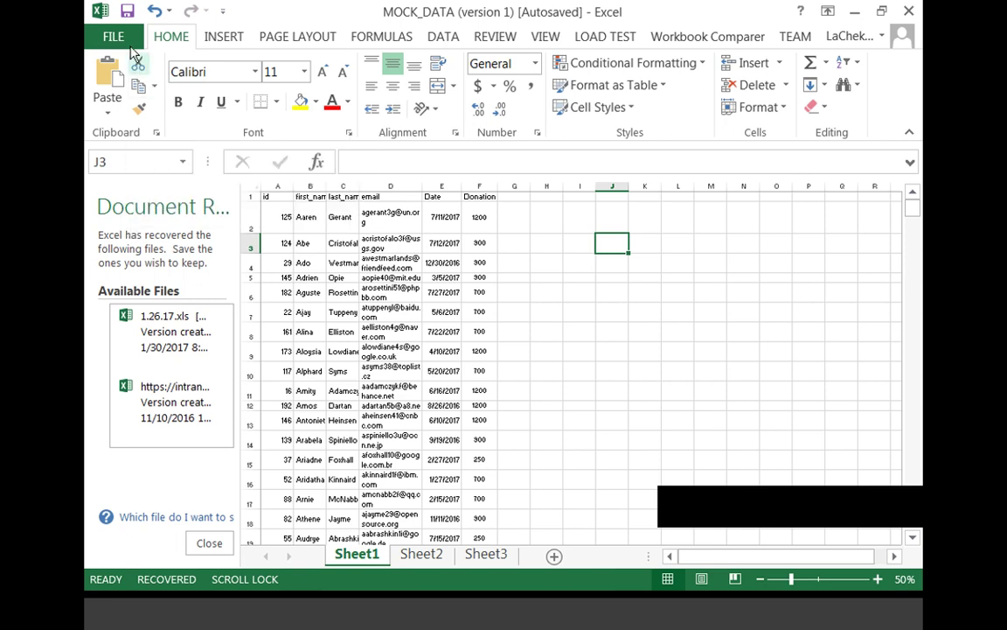
Copy the date in cell E2 and paste it into cell K2
{"action": "left_click", "coordinate": [447, 217]}
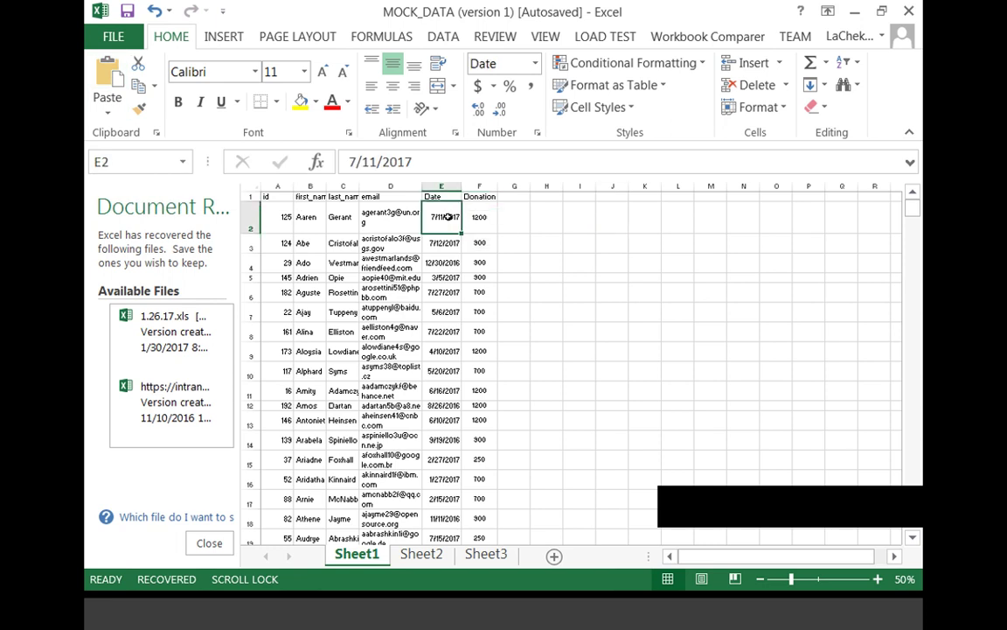
{"action": "left_click", "coordinate": [145, 86]}
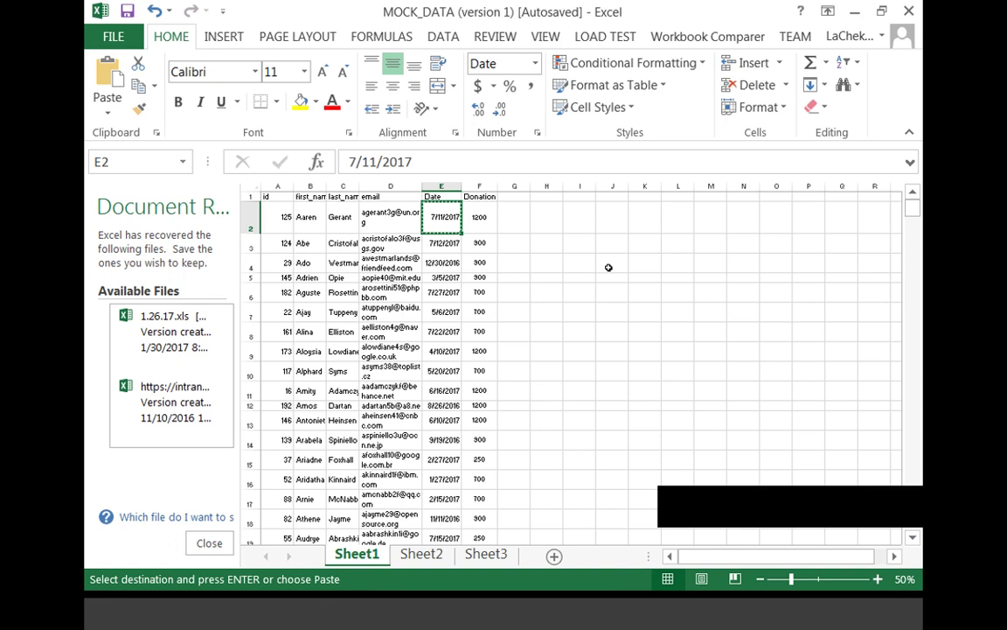
{"action": "left_click", "coordinate": [611, 216]}
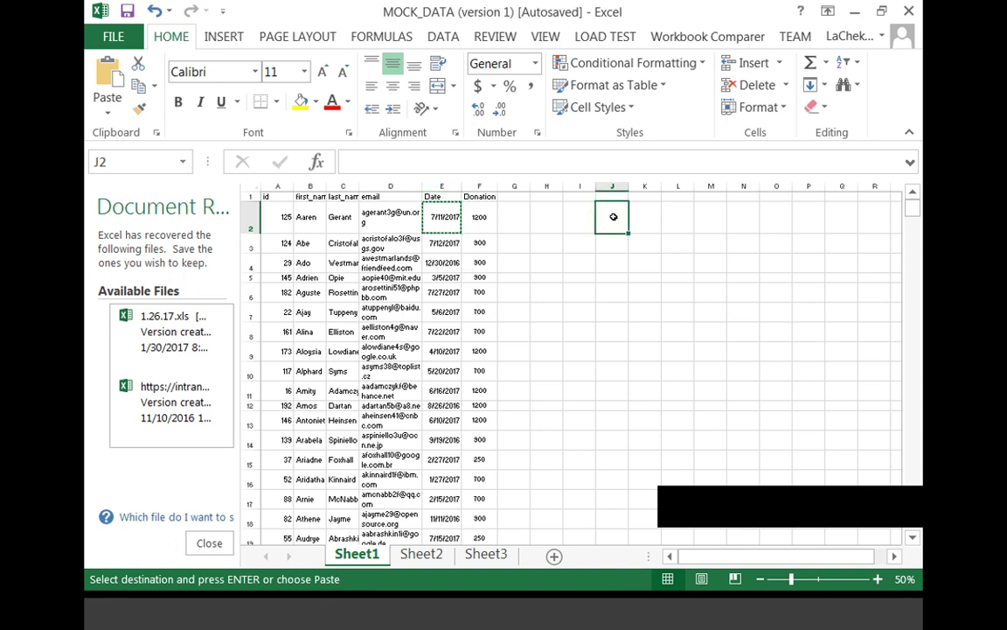
{"action": "key", "text": "Right"}
{"action": "key", "text": "Right"}
{"action": "key", "text": "Right"}
{"action": "key", "text": "Right"}
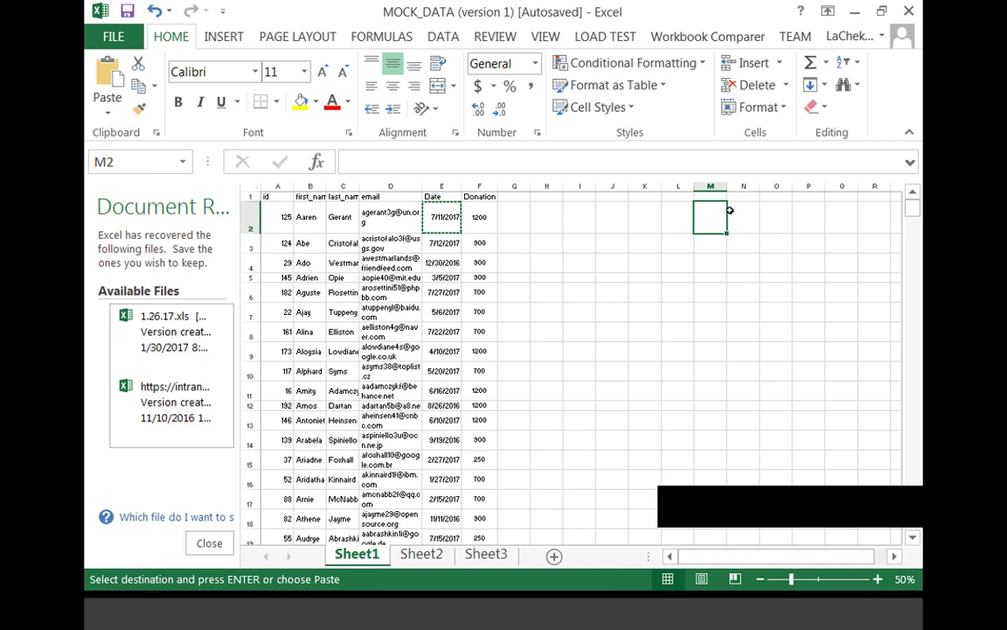
{"action": "left_click", "coordinate": [628, 219]}
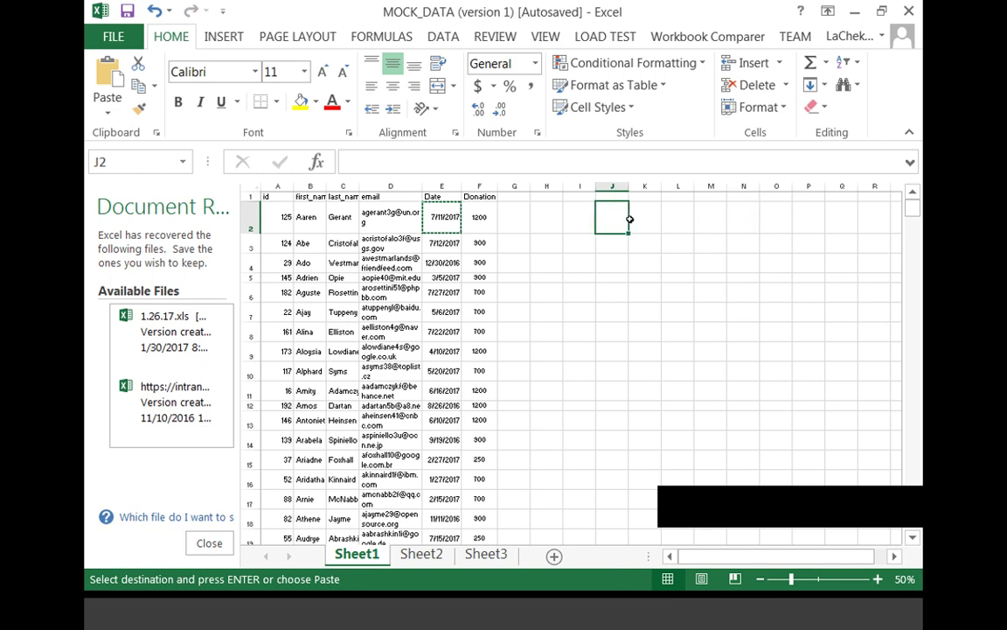
{"action": "left_click", "coordinate": [635, 215]}
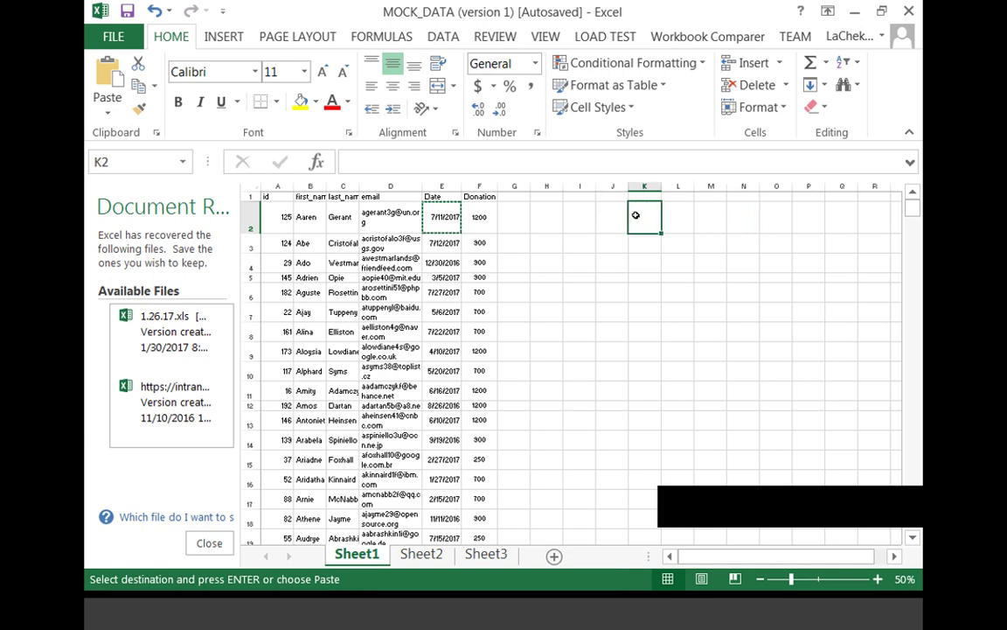
{"action": "left_click", "coordinate": [674, 213]}
{"action": "key", "text": "Right"}
{"action": "left_click", "coordinate": [660, 216]}
{"action": "left_click", "coordinate": [117, 80]}
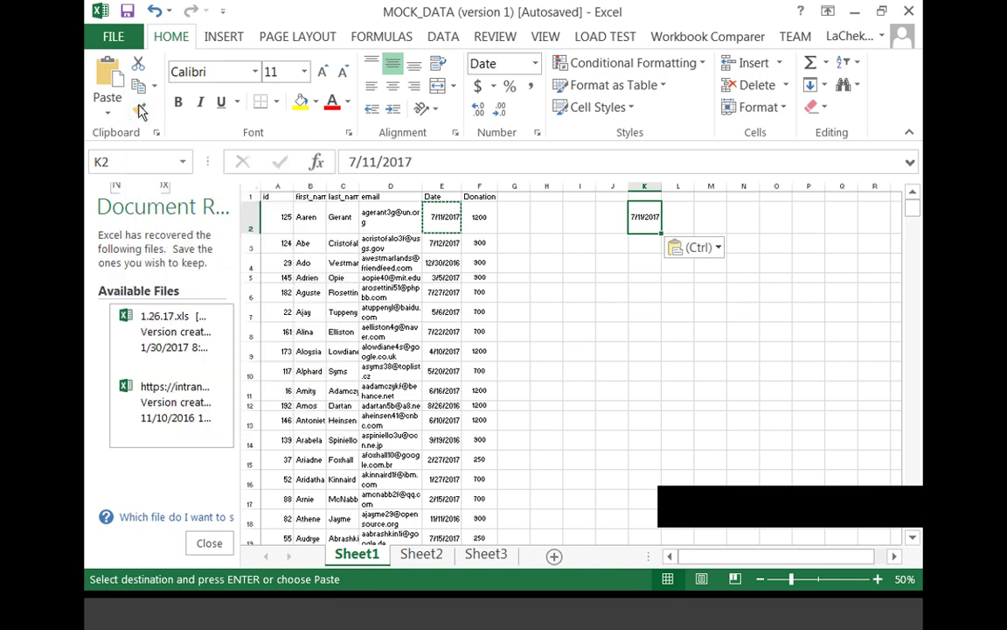
Format the date in E2 as bold, red, 10-point text and autofit column E to its contents
{"action": "left_click", "coordinate": [439, 214]}
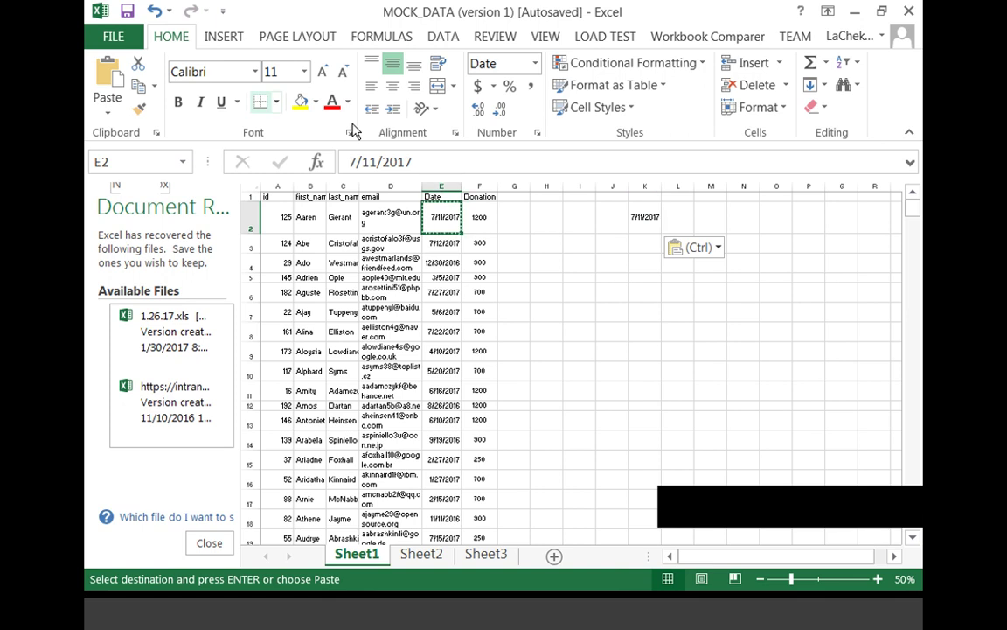
{"action": "left_click", "coordinate": [178, 102]}
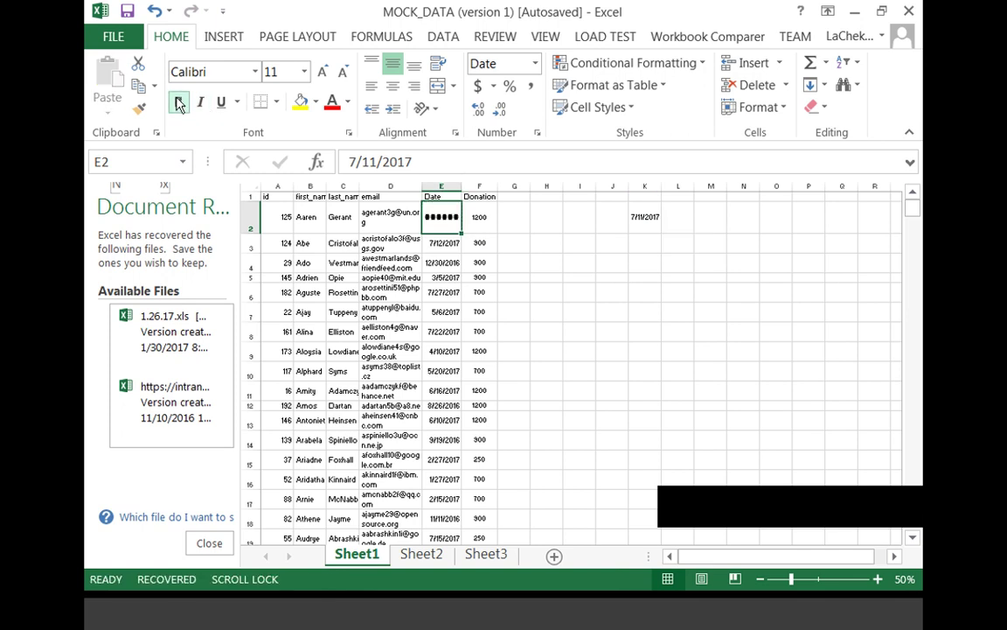
{"action": "double_click", "coordinate": [462, 187]}
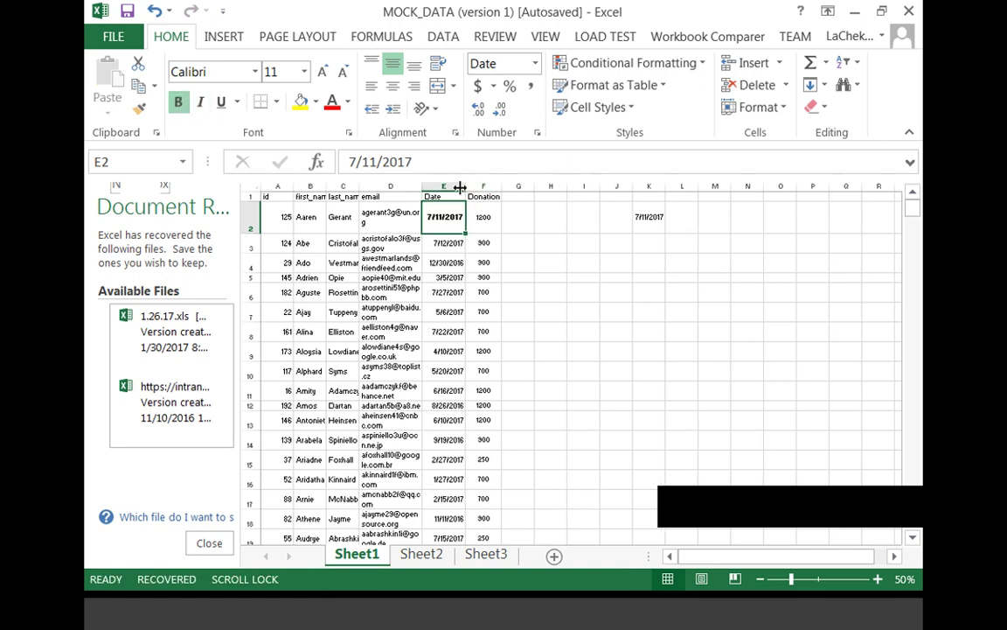
{"action": "left_click", "coordinate": [331, 101]}
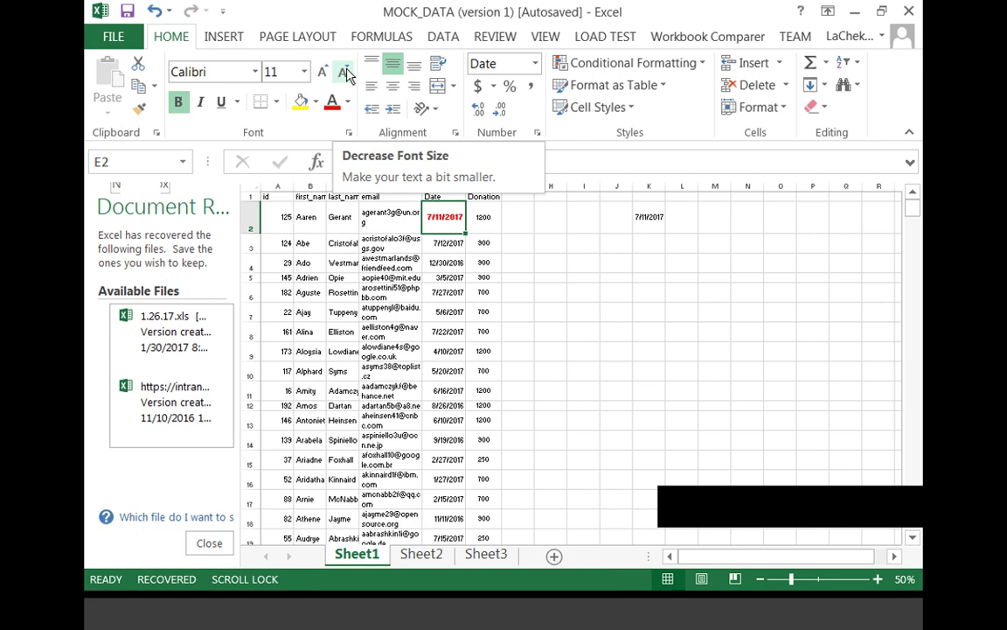
{"action": "left_click", "coordinate": [345, 73]}
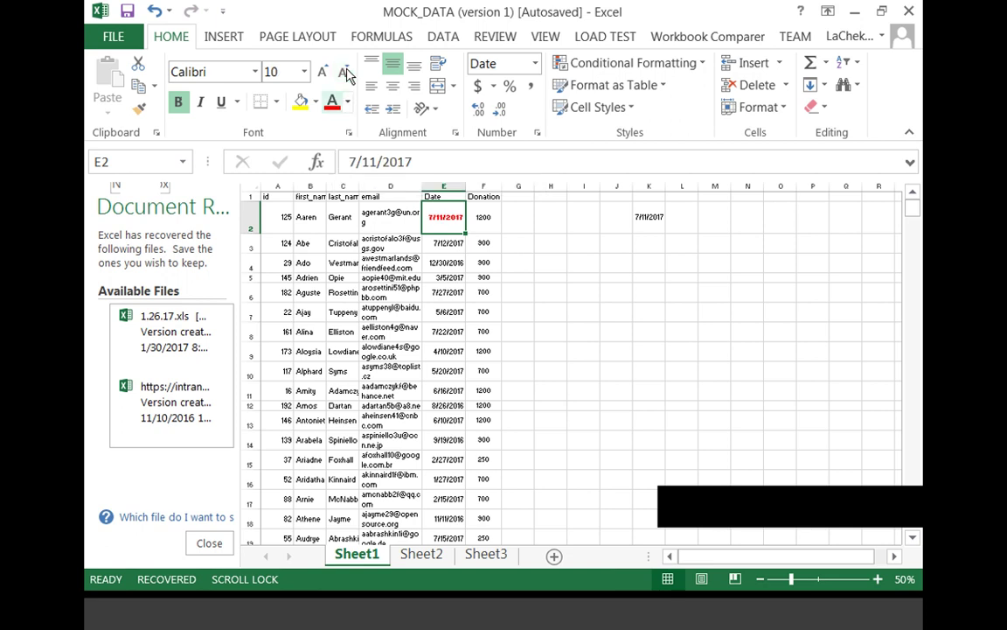
Close the Document Recovery pane to free up space for the worksheet
{"action": "left_click", "coordinate": [210, 544]}
{"action": "key", "text": "Up"}
{"action": "left_click", "coordinate": [535, 336]}
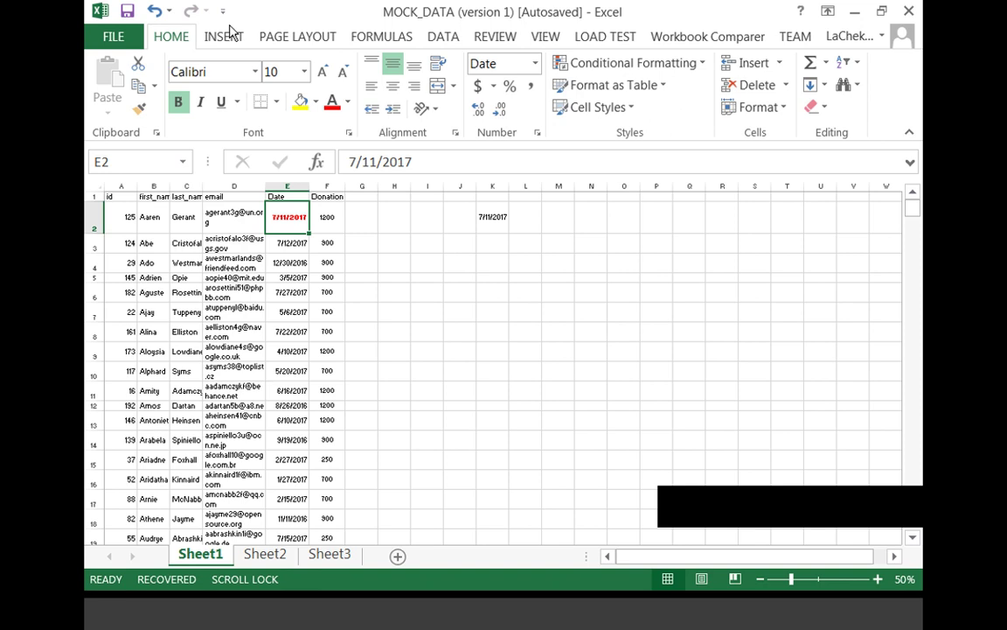
Set the font size of E2 to 20 and copy its formatting onto email cell D10 with Format Painter
{"action": "left_click", "coordinate": [304, 71]}
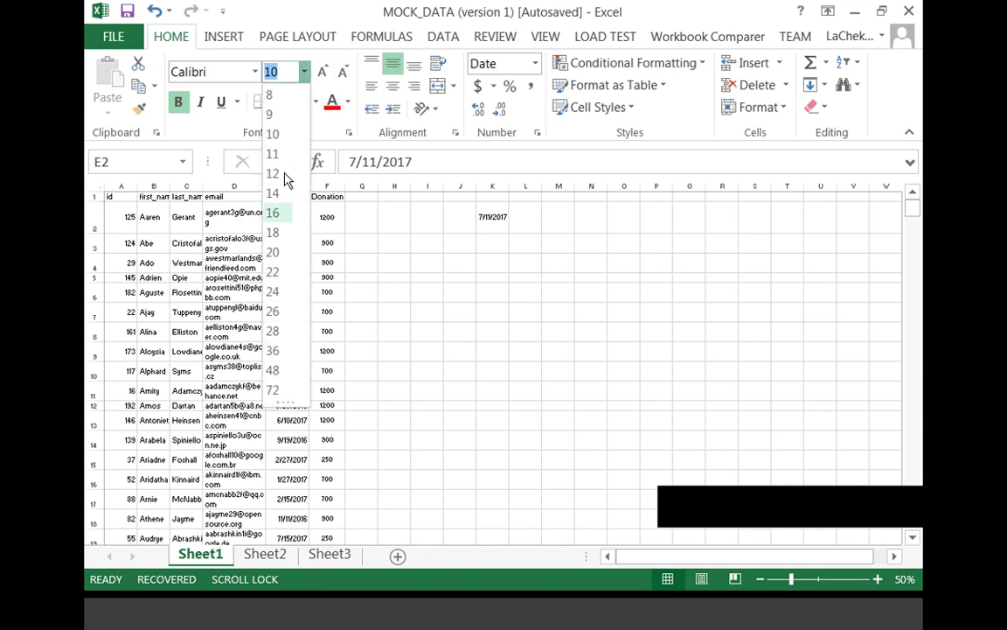
{"action": "left_click", "coordinate": [276, 253]}
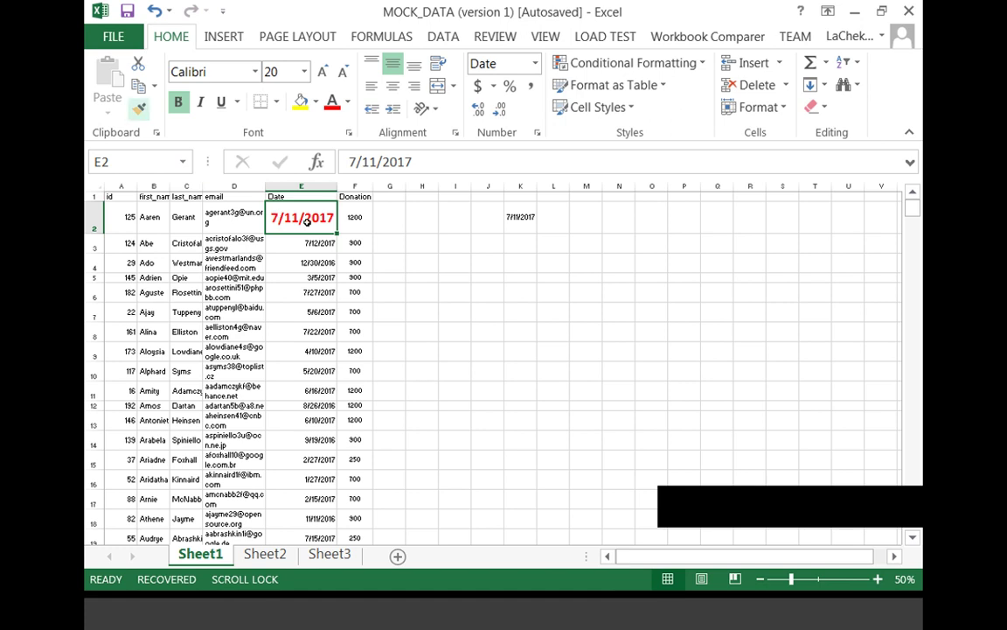
{"action": "left_click", "coordinate": [140, 110]}
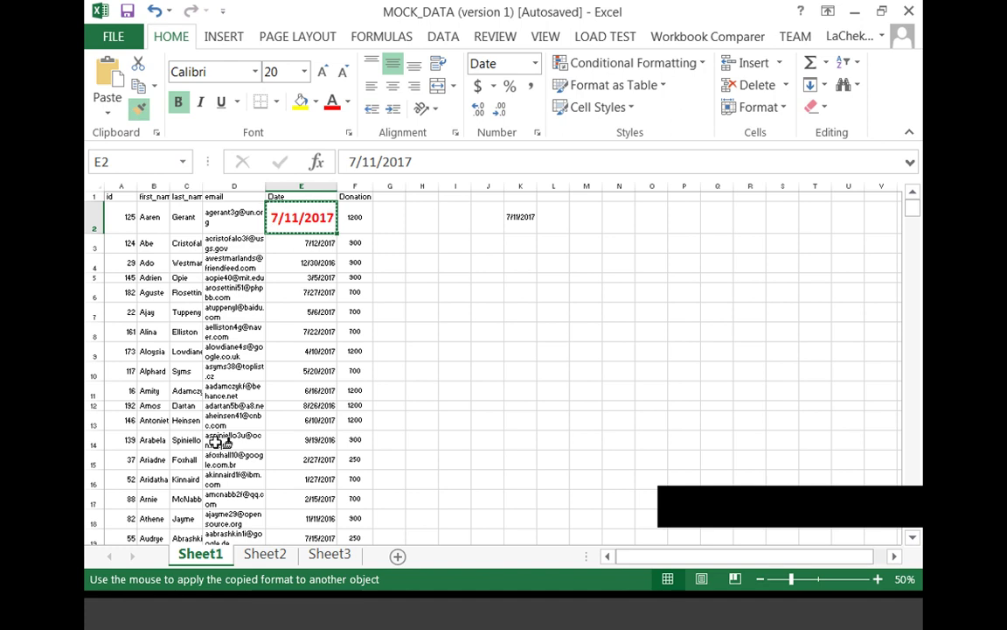
{"action": "left_click", "coordinate": [231, 368]}
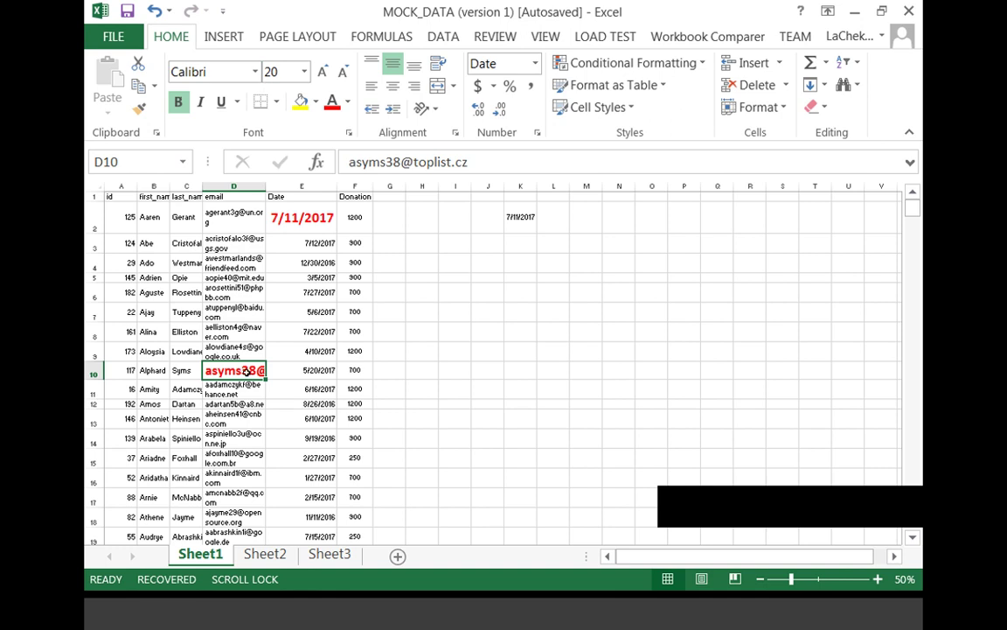
Select E2 and examine the available fonts, font colors and border styles without applying any
{"action": "key", "text": "ctrl+z"}
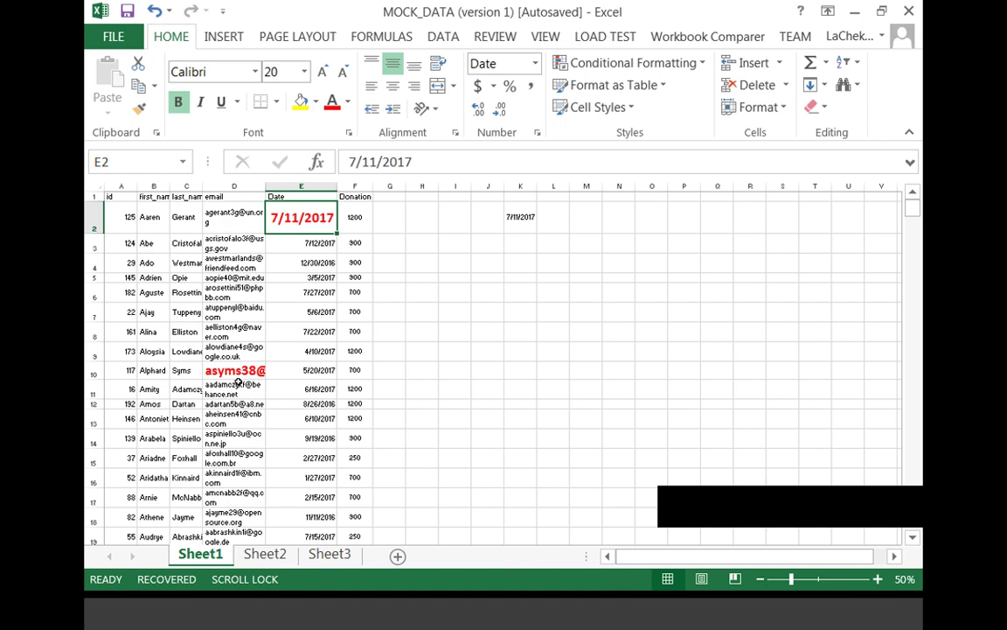
{"action": "left_click", "coordinate": [255, 71]}
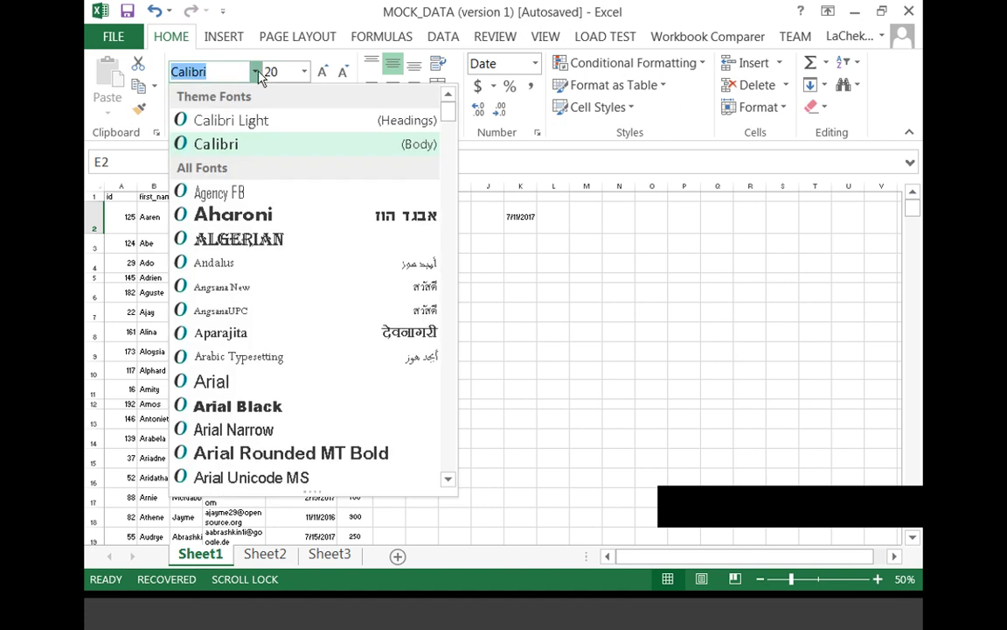
{"action": "left_click", "coordinate": [255, 71]}
{"action": "left_click", "coordinate": [267, 71]}
{"action": "left_click", "coordinate": [267, 71]}
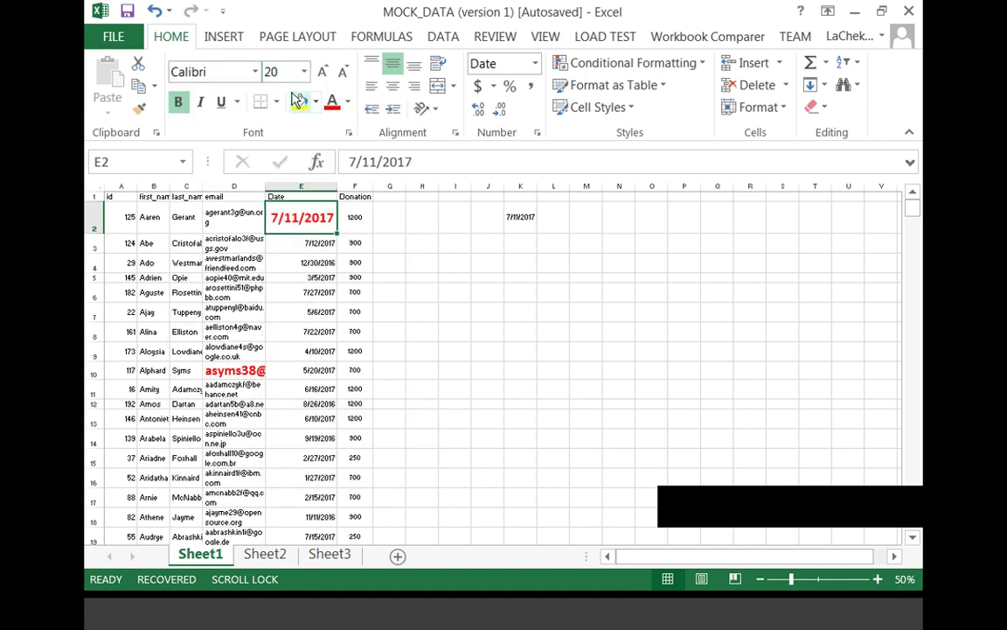
{"action": "left_click", "coordinate": [348, 103]}
{"action": "left_click", "coordinate": [347, 103]}
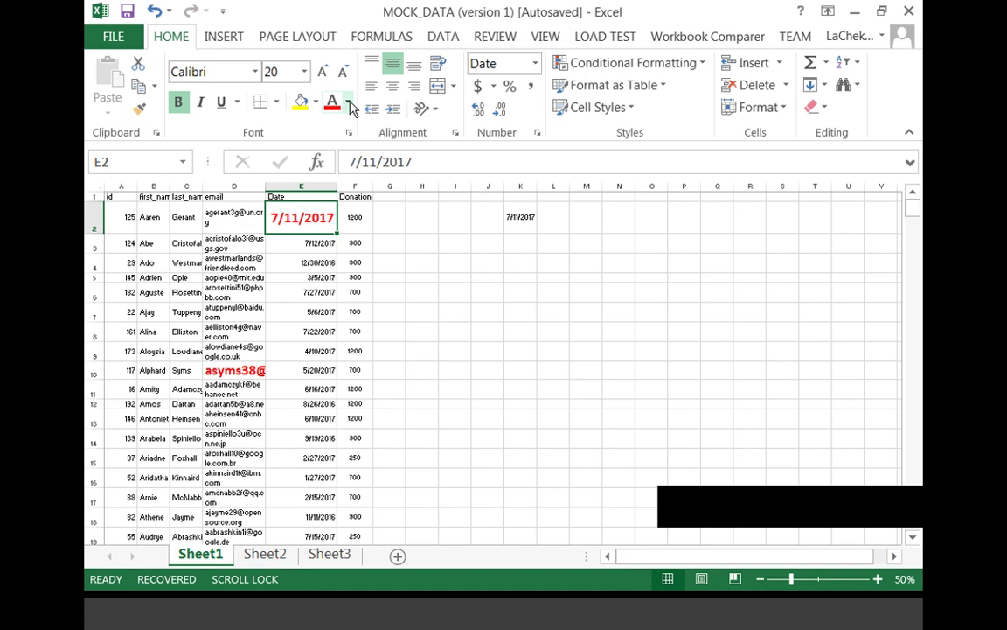
{"action": "left_click", "coordinate": [347, 103]}
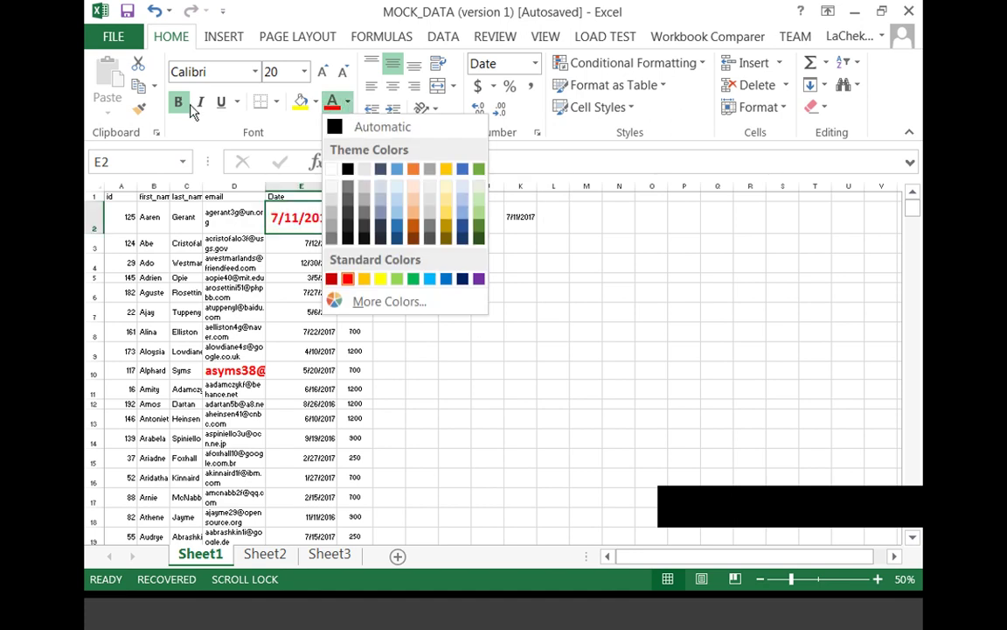
{"action": "left_click", "coordinate": [301, 119]}
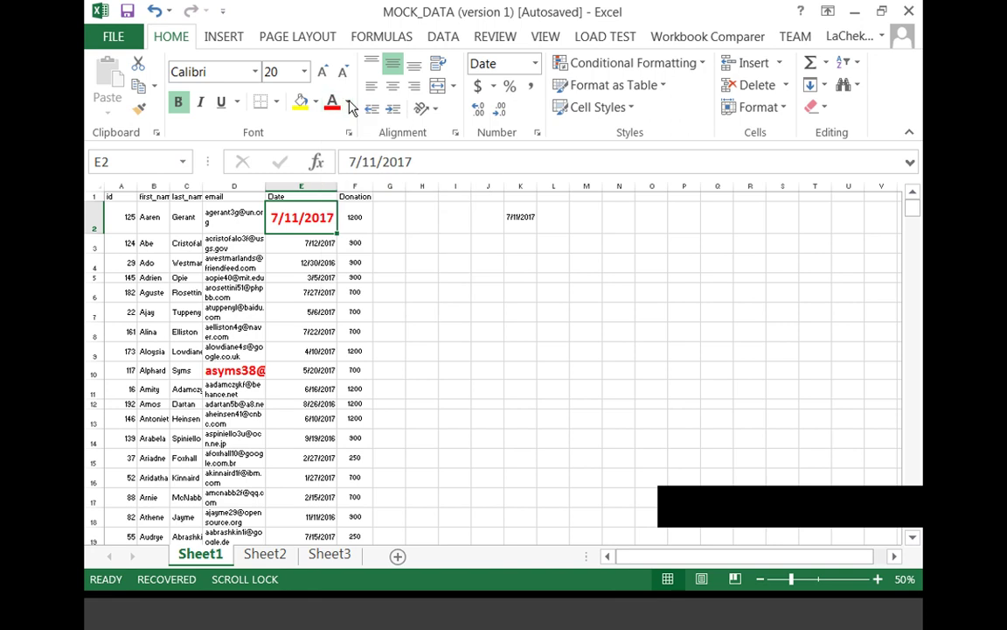
{"action": "left_click", "coordinate": [277, 103]}
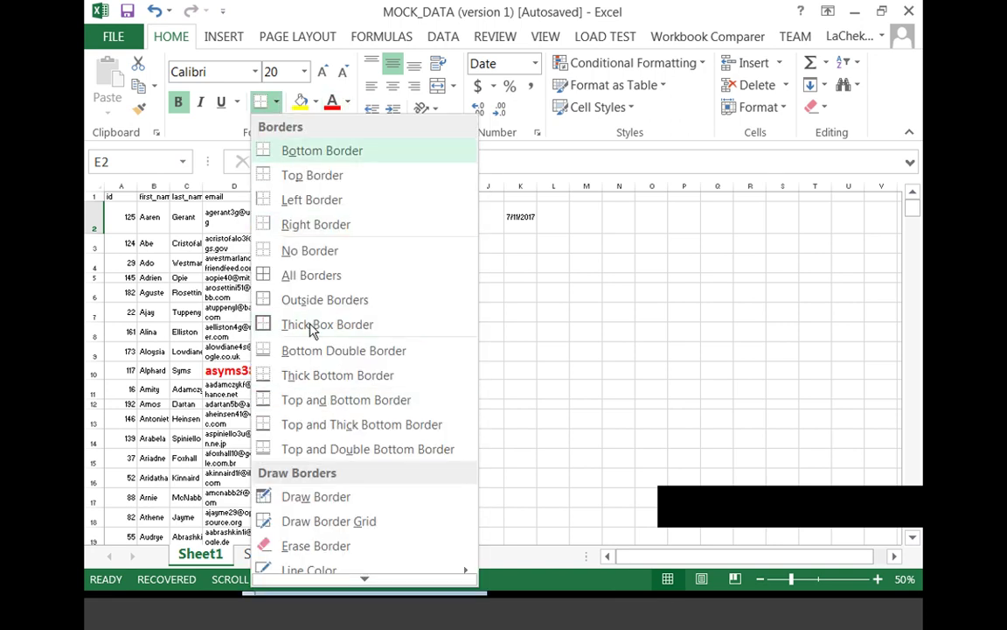
{"action": "left_click", "coordinate": [254, 98]}
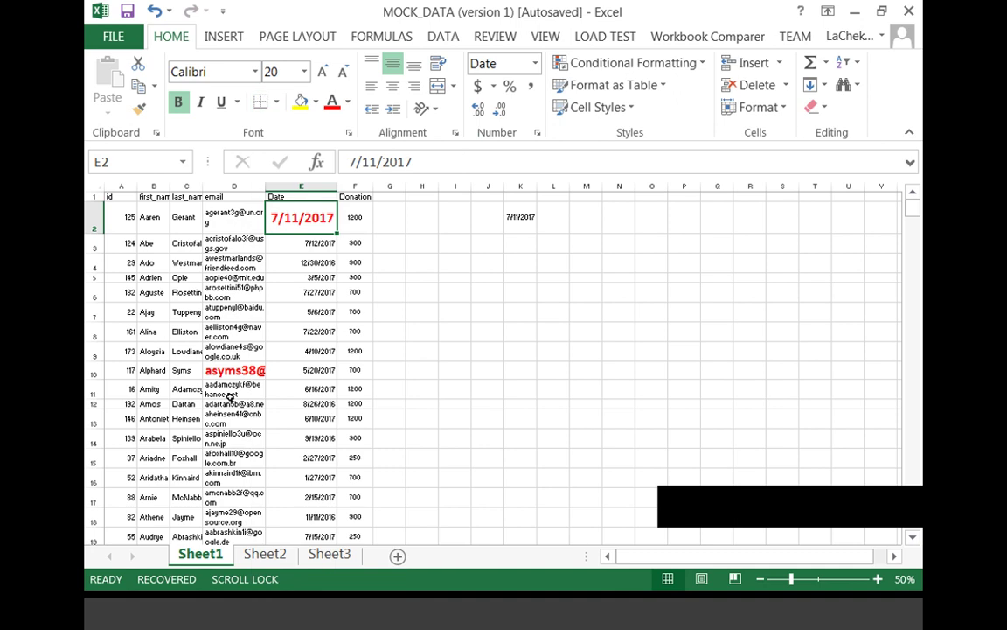
Apply All Borders to the range A1:F12
{"action": "left_click_drag", "start_coordinate": [107, 197], "coordinate": [345, 405]}
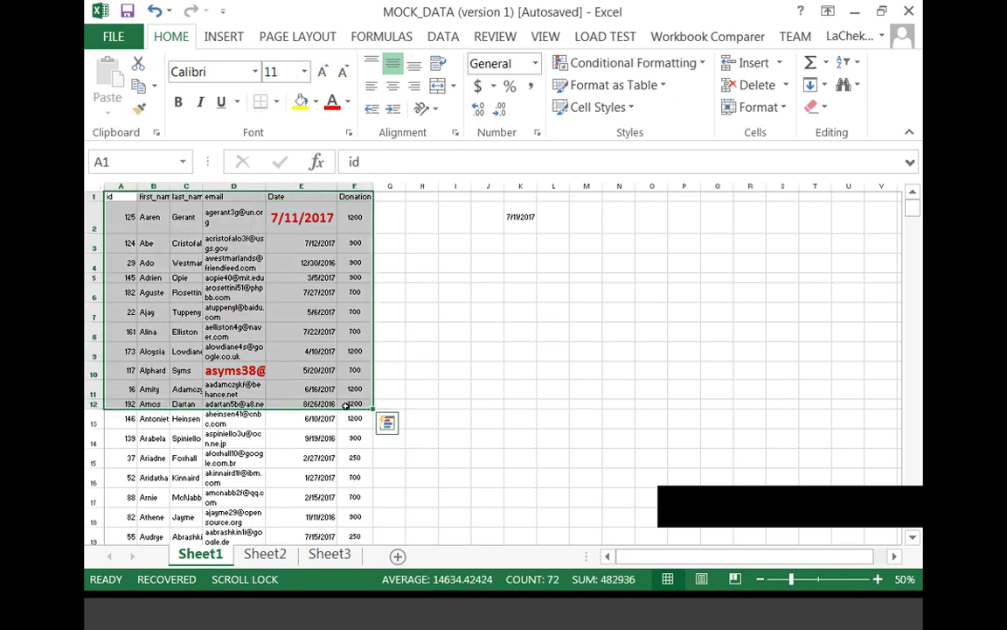
{"action": "left_click", "coordinate": [277, 101]}
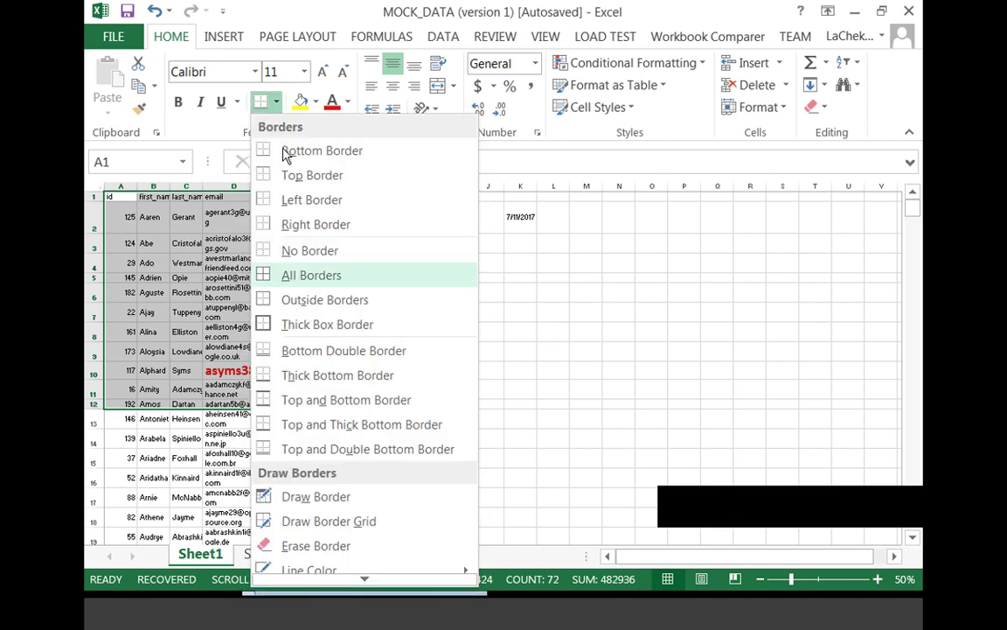
{"action": "left_click", "coordinate": [292, 278]}
{"action": "left_click", "coordinate": [454, 387]}
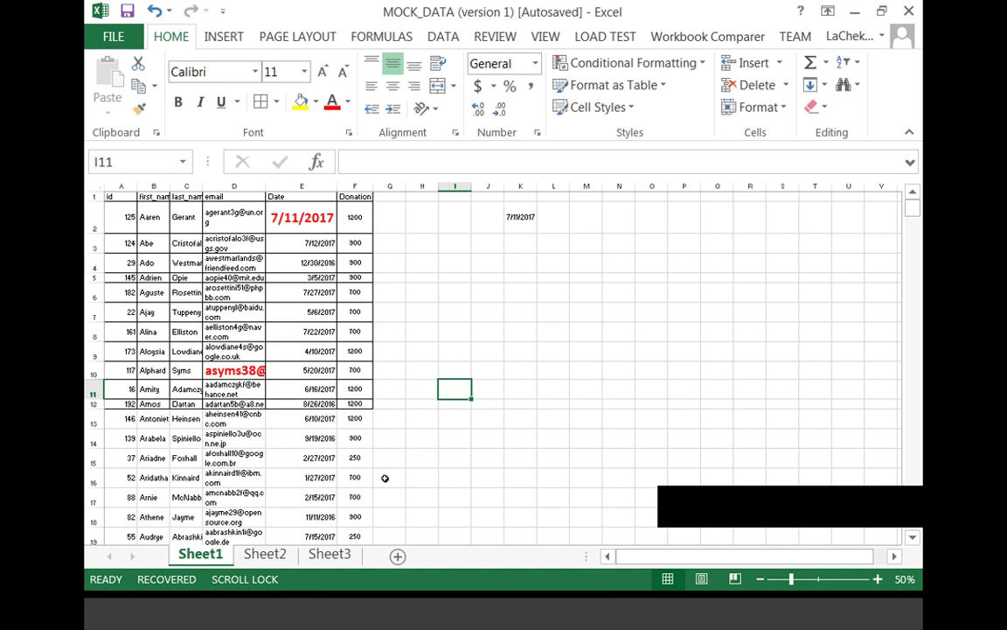
Select the entire worksheet and apply No Border to clear all cell borders
{"action": "left_click", "coordinate": [94, 188]}
{"action": "left_click", "coordinate": [278, 102]}
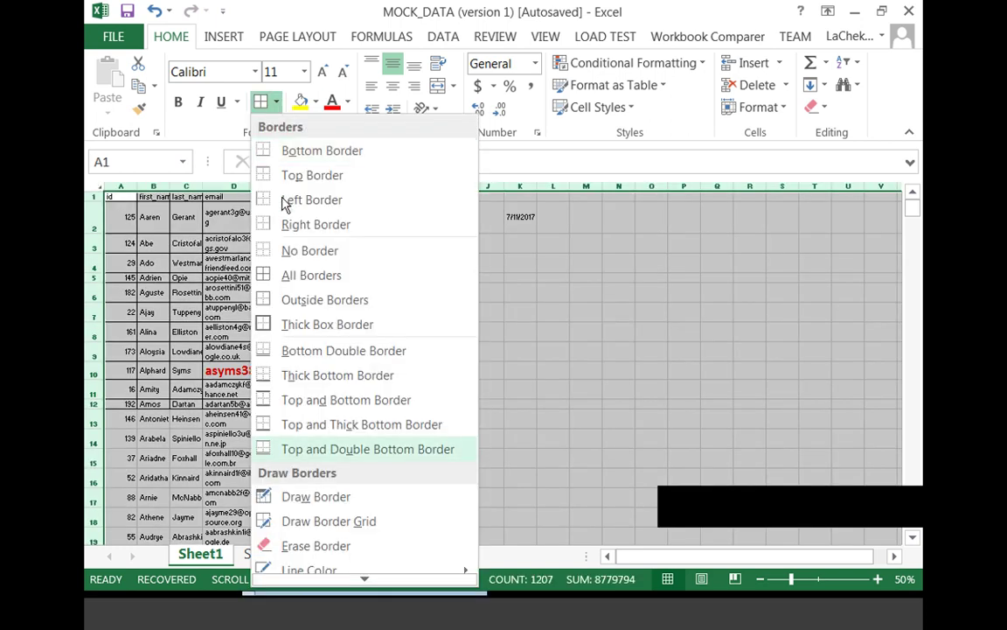
{"action": "left_click", "coordinate": [287, 262]}
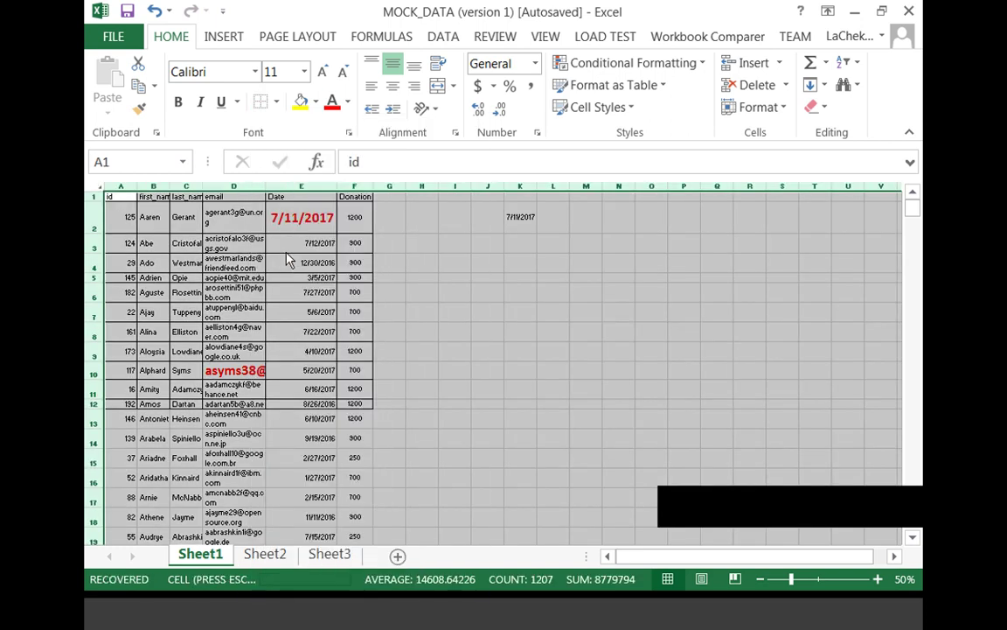
Set the empty cell H5 to Top Align
{"action": "left_click", "coordinate": [417, 279]}
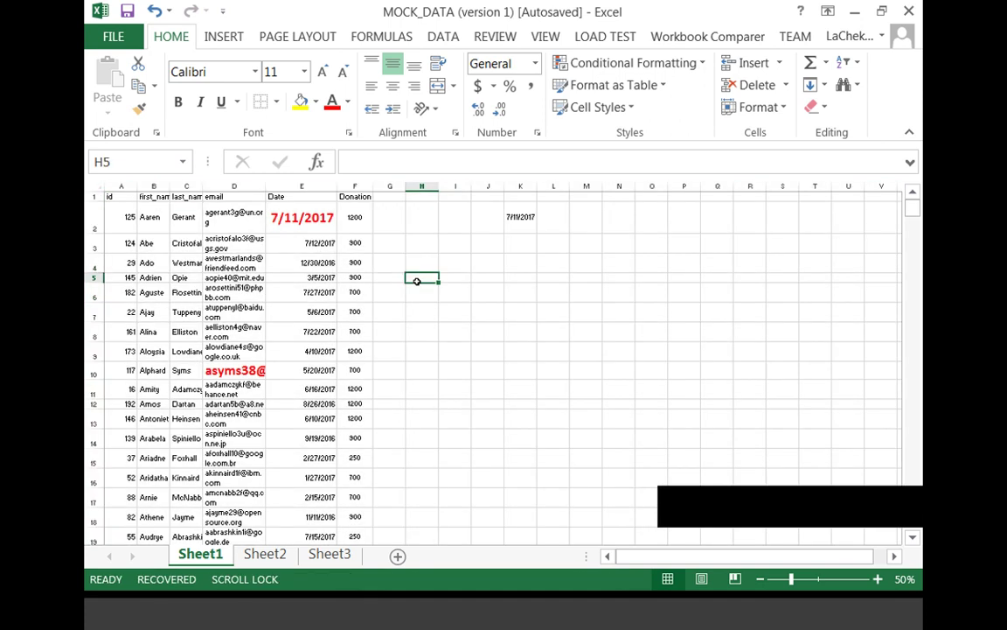
{"action": "left_click", "coordinate": [372, 63]}
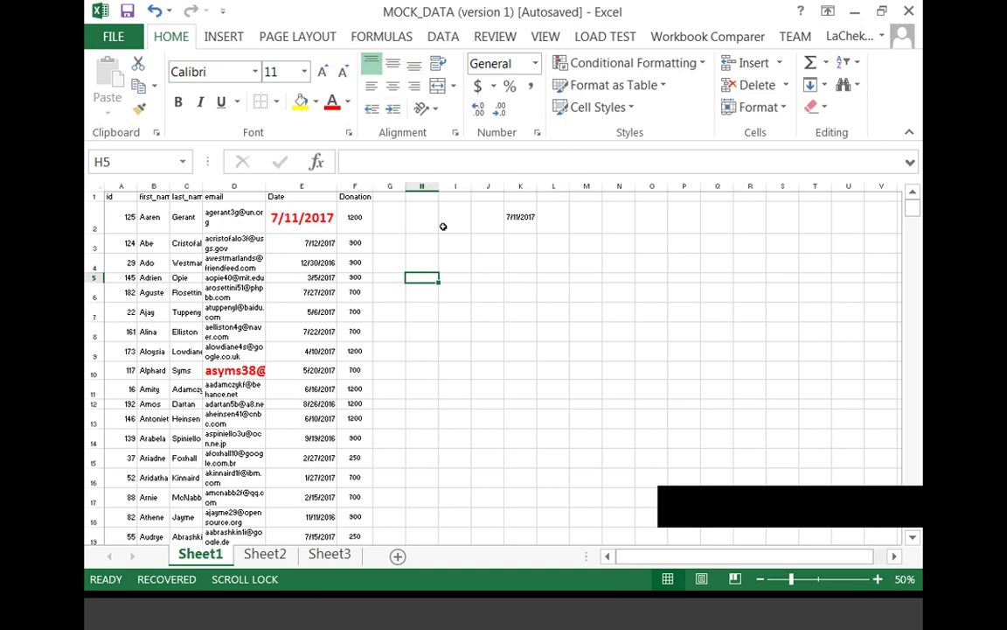
Try the left, right, top and middle alignments on date cell E2, finishing with Bottom Align and Center
{"action": "left_click", "coordinate": [310, 228]}
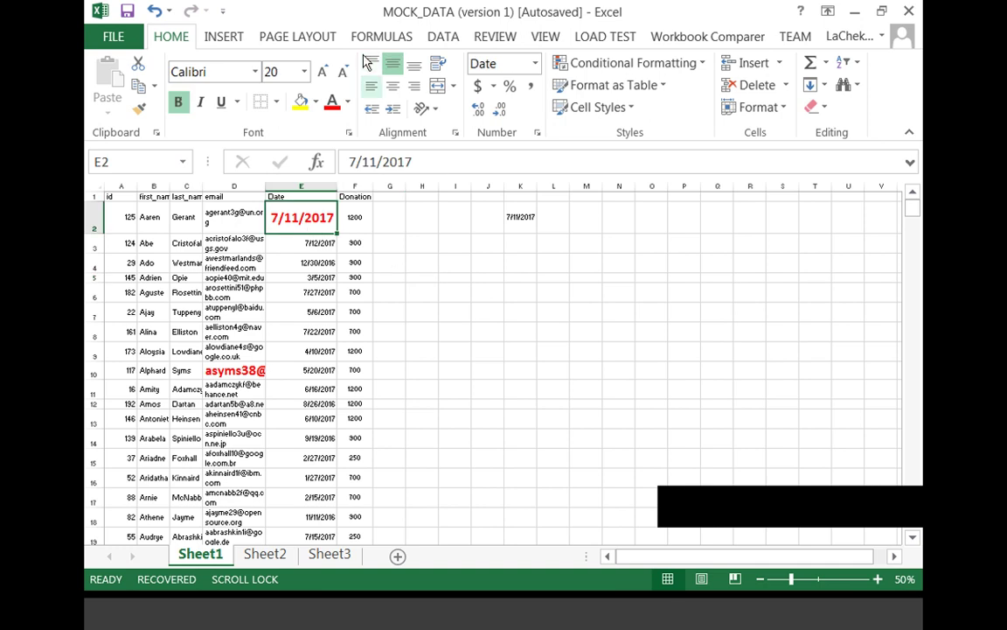
{"action": "left_click", "coordinate": [372, 88]}
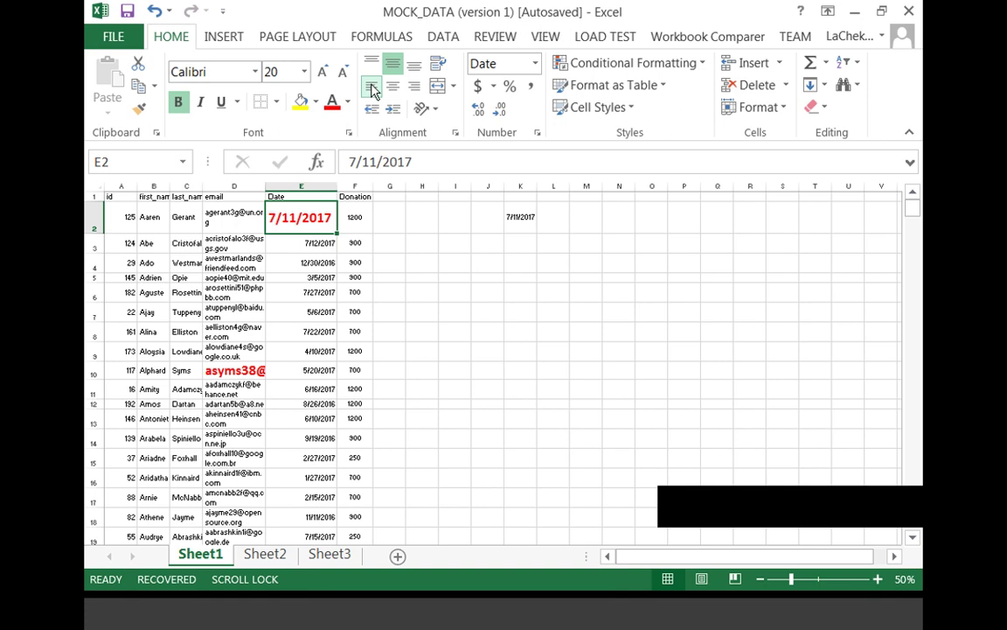
{"action": "left_click", "coordinate": [413, 87]}
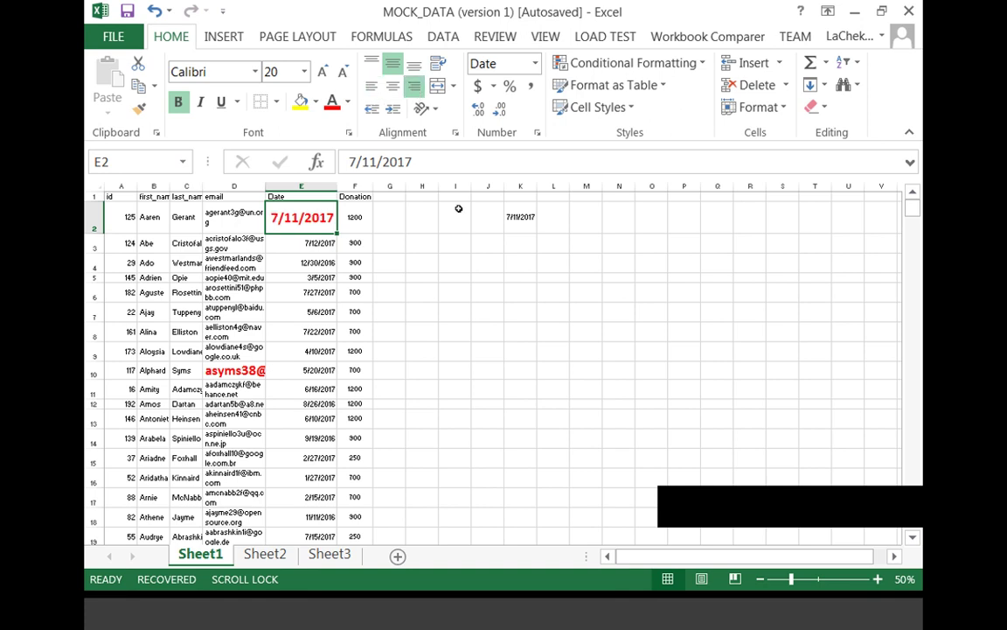
{"action": "left_click", "coordinate": [393, 87]}
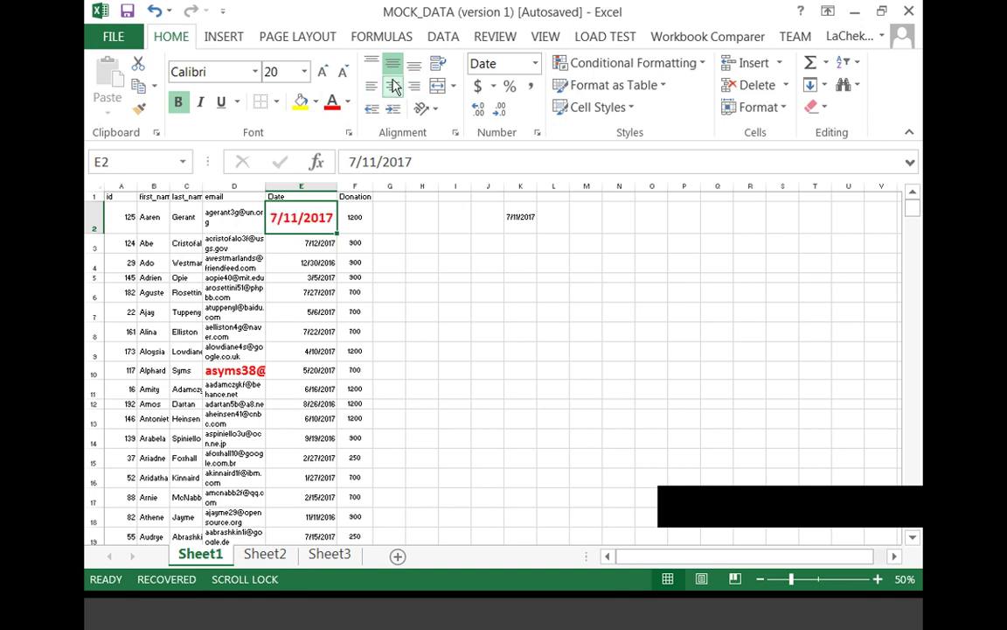
{"action": "left_click", "coordinate": [413, 62]}
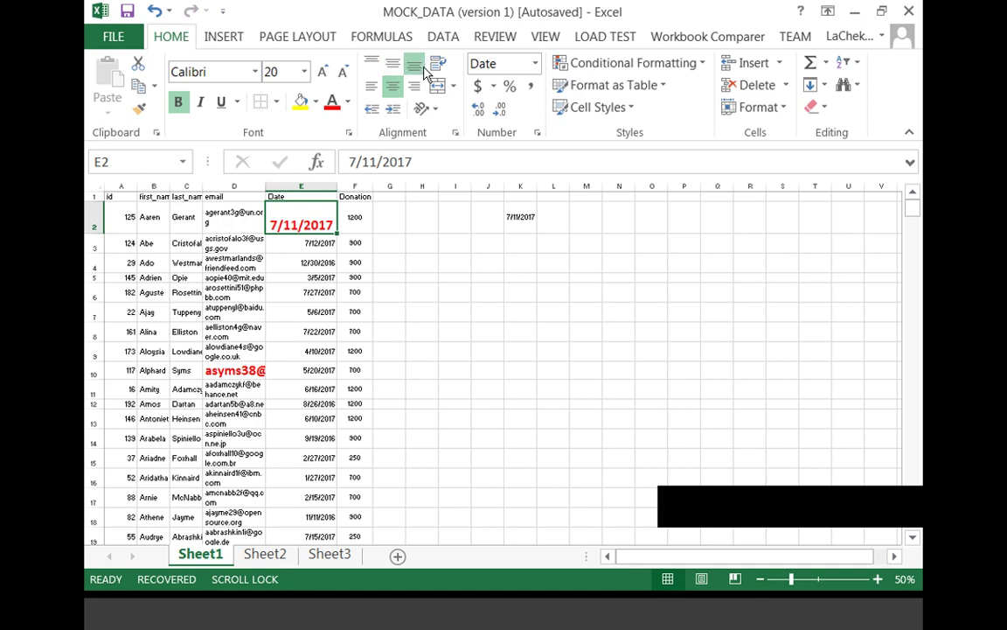
{"action": "left_click", "coordinate": [371, 65]}
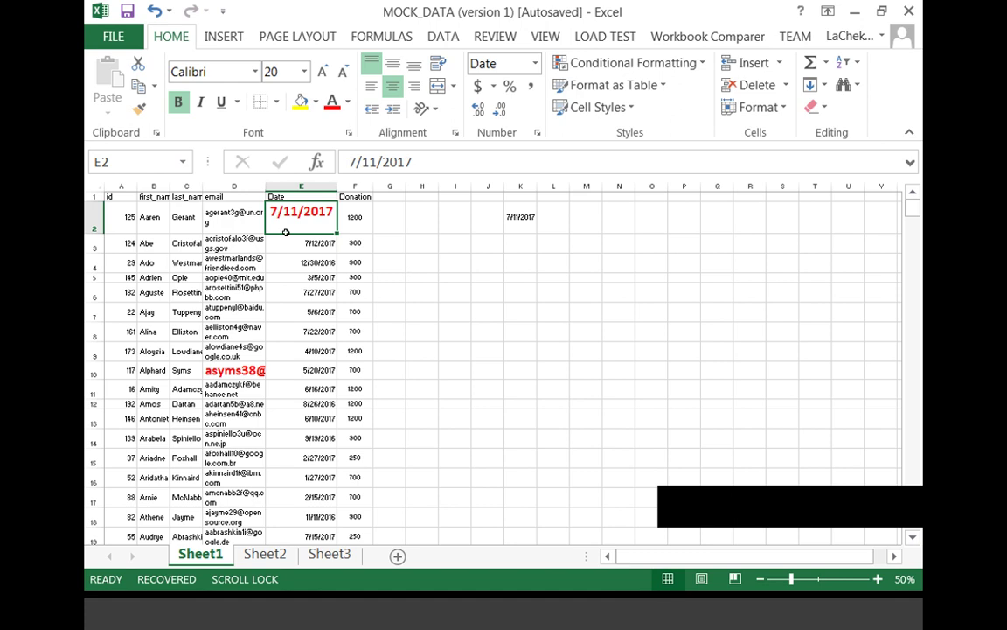
{"action": "left_click", "coordinate": [394, 65]}
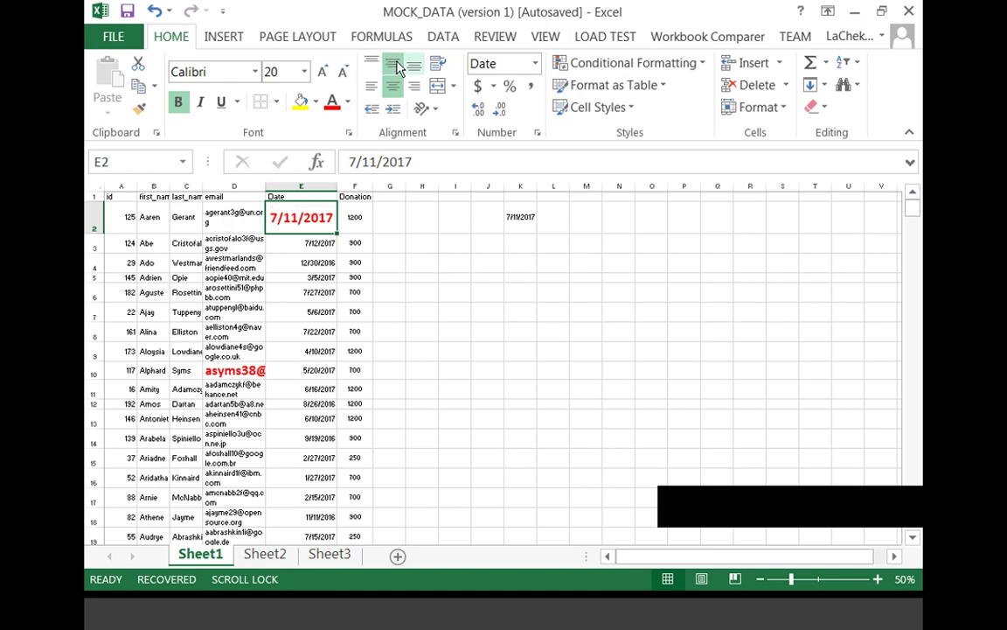
{"action": "left_click", "coordinate": [414, 64]}
{"action": "left_click", "coordinate": [372, 88]}
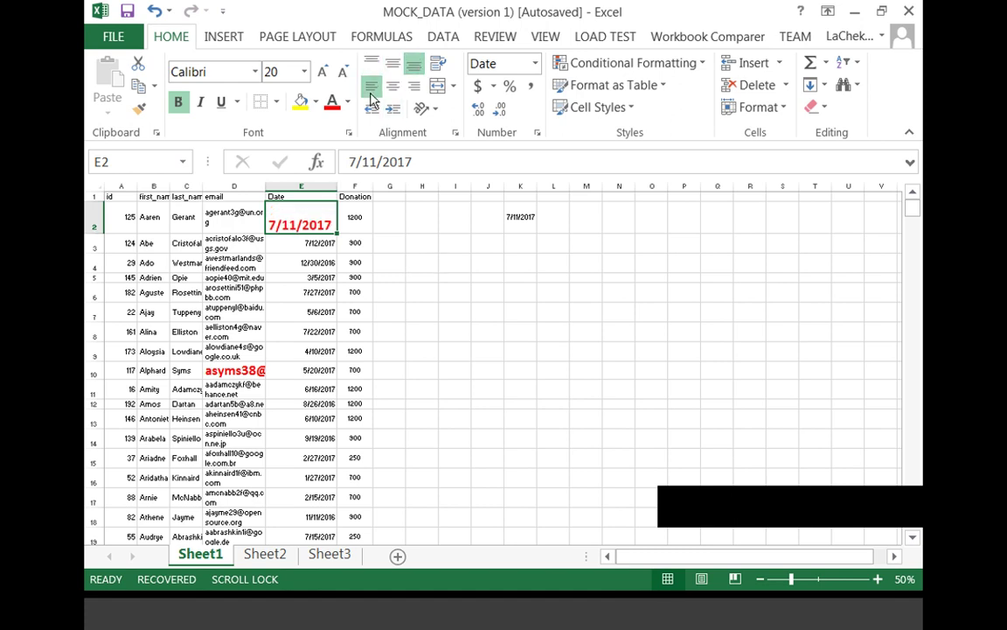
{"action": "left_click", "coordinate": [393, 86]}
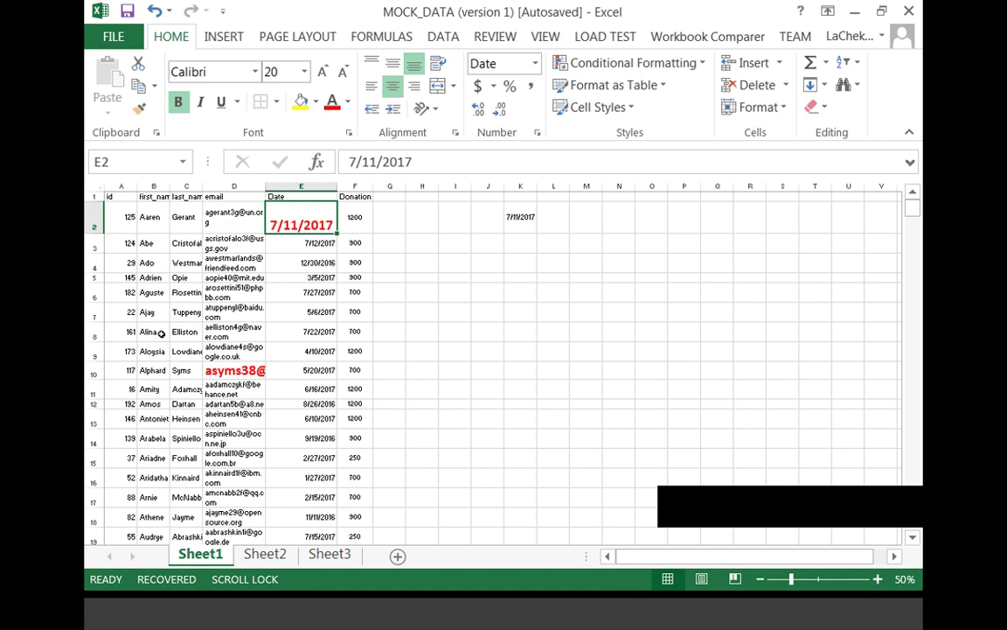
Turn off Wrap Text for the email cell D2
{"action": "left_click", "coordinate": [227, 292]}
{"action": "left_click", "coordinate": [232, 216]}
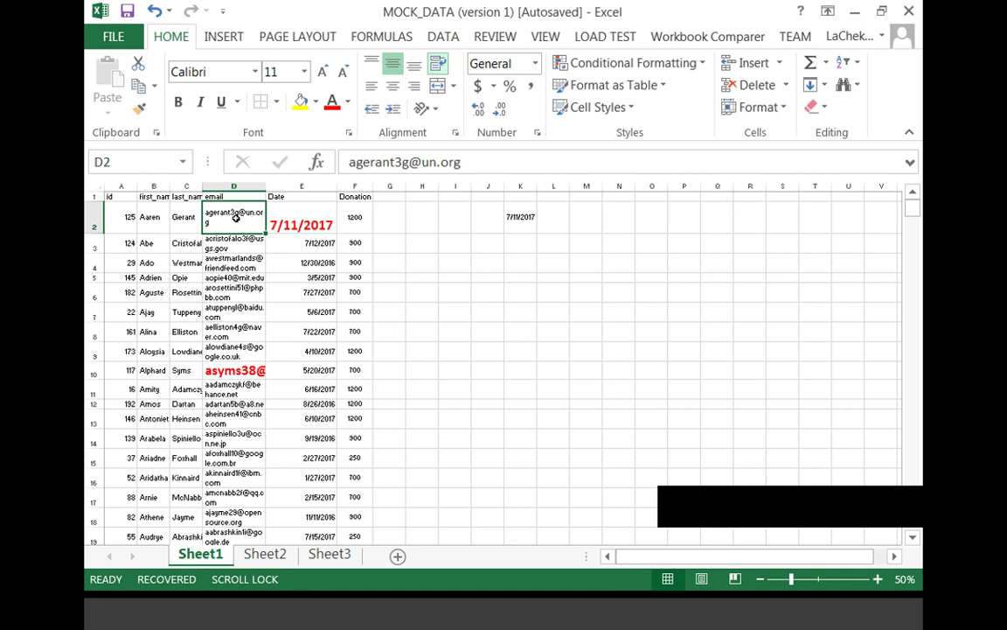
{"action": "left_click", "coordinate": [440, 66]}
{"action": "left_click", "coordinate": [421, 332]}
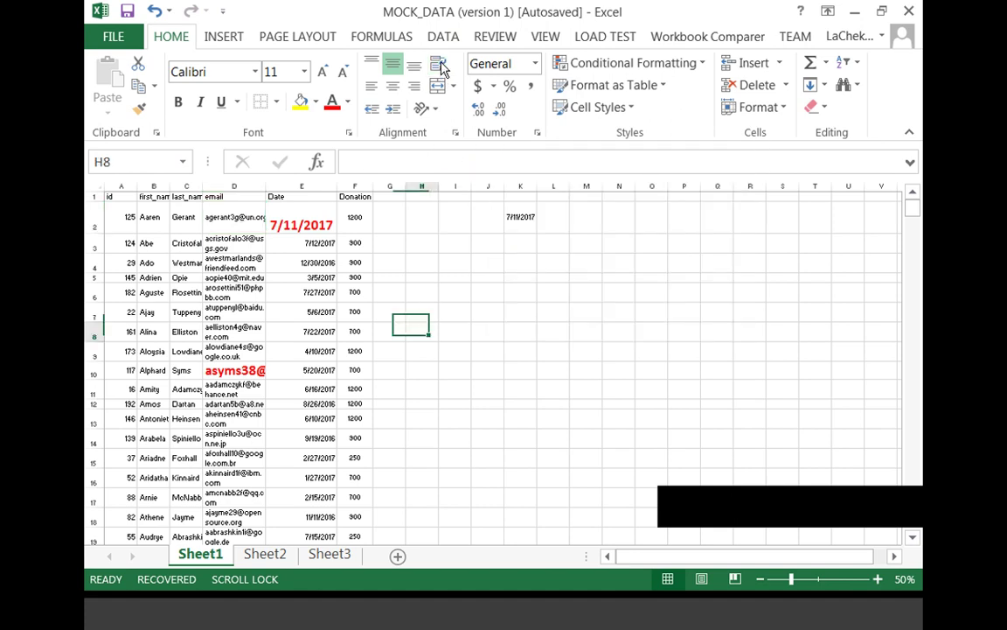
AutoFit email column D to its contents and shrink it to less than half that width
{"action": "left_click", "coordinate": [237, 227]}
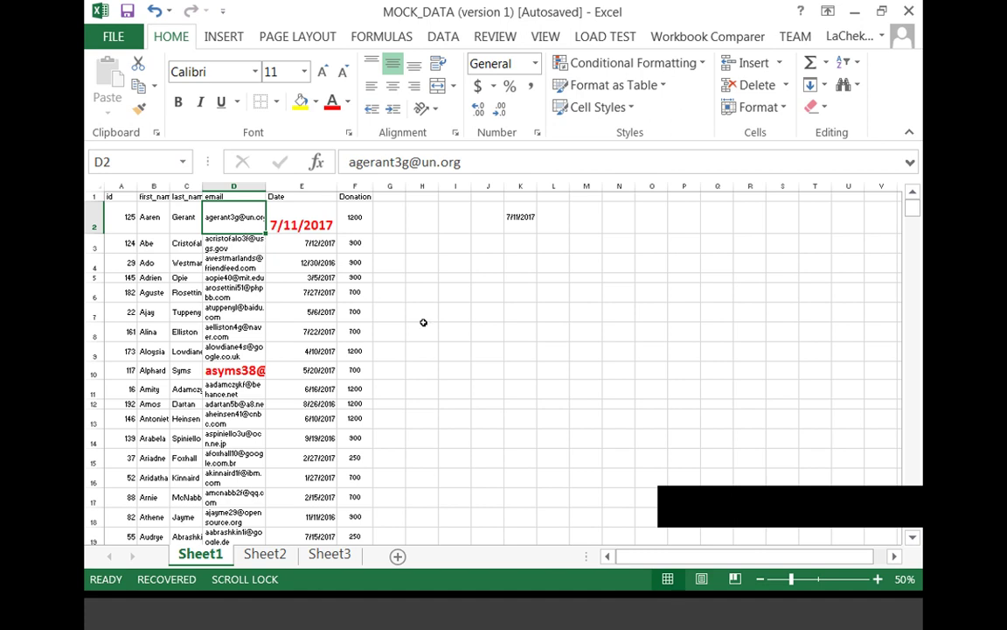
{"action": "double_click", "coordinate": [265, 187]}
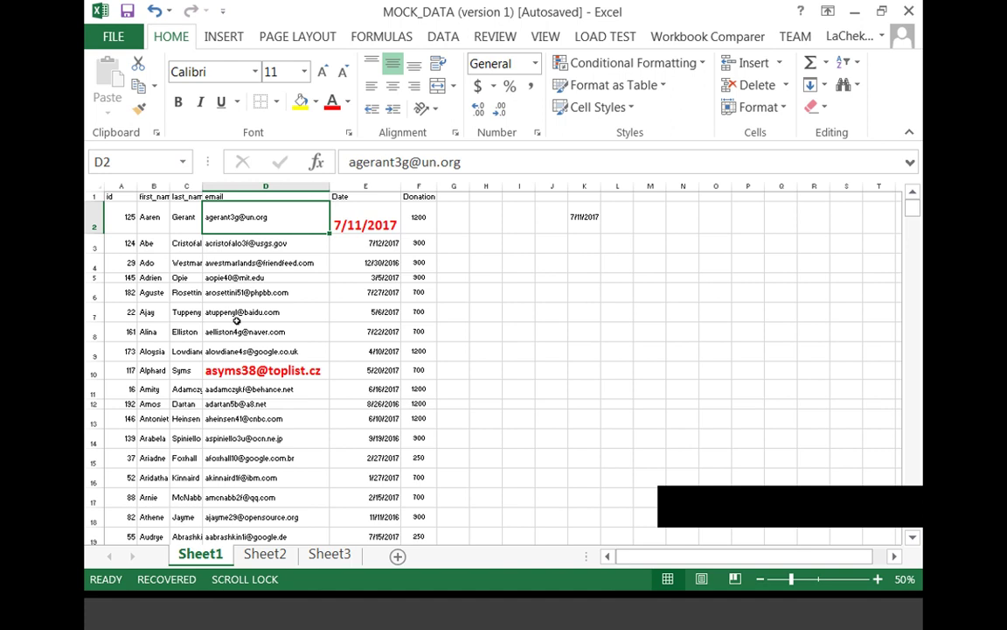
{"action": "left_click_drag", "start_coordinate": [330, 186], "coordinate": [244, 186]}
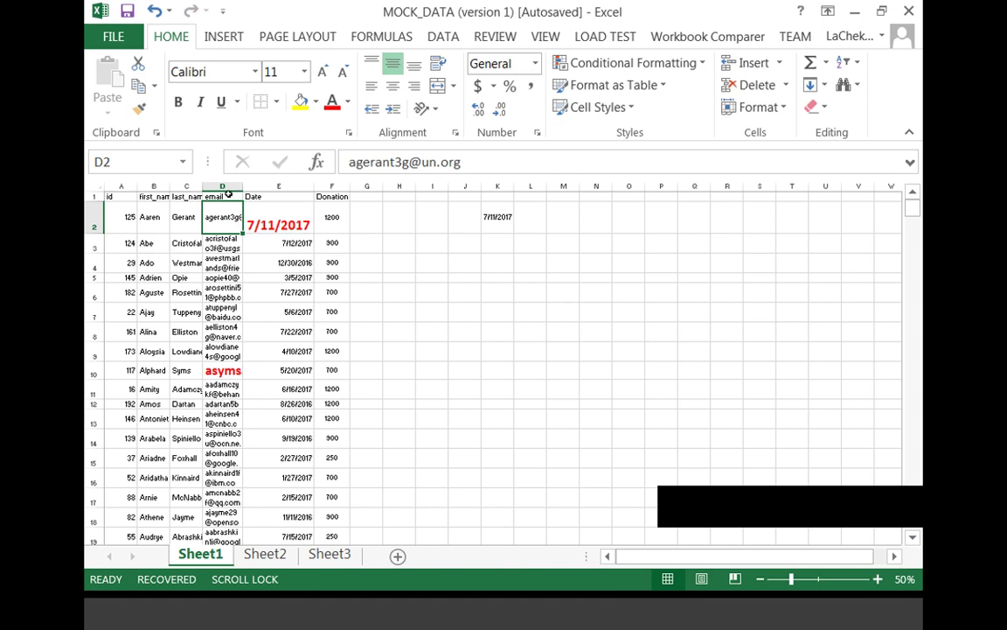
Compare wrapping in the email cells, turn Wrap Text on for D2 and turn it off for D3
{"action": "key", "text": "Down"}
{"action": "key", "text": "Down"}
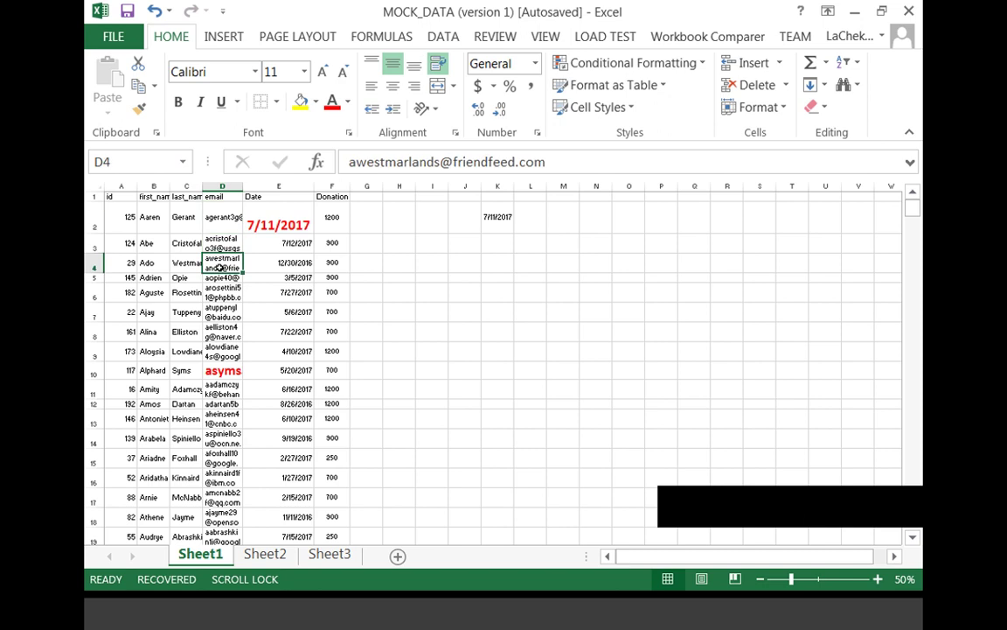
{"action": "left_click", "coordinate": [217, 291]}
{"action": "left_click", "coordinate": [219, 217]}
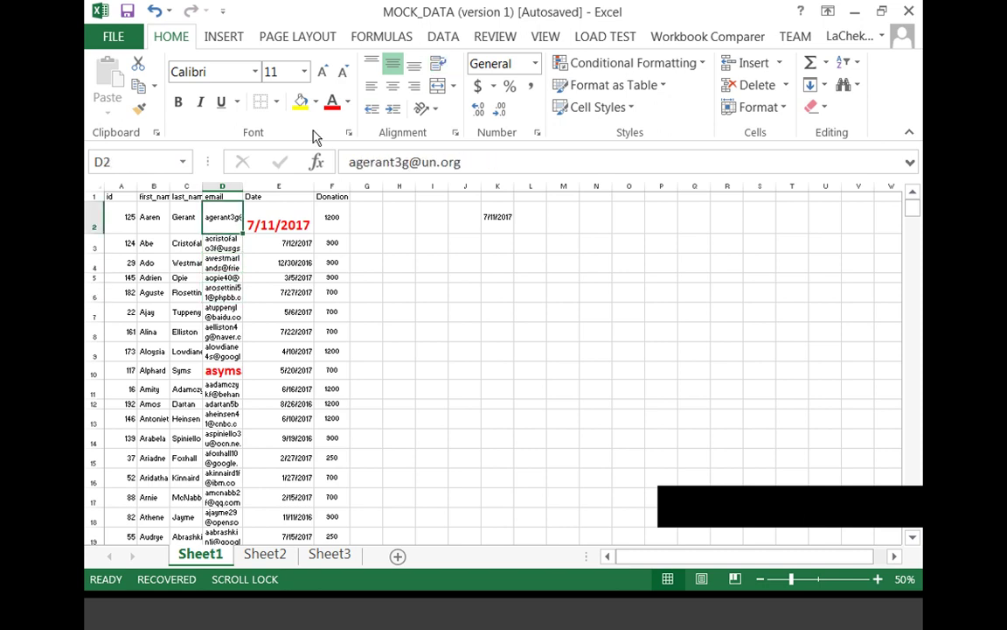
{"action": "left_click", "coordinate": [438, 63]}
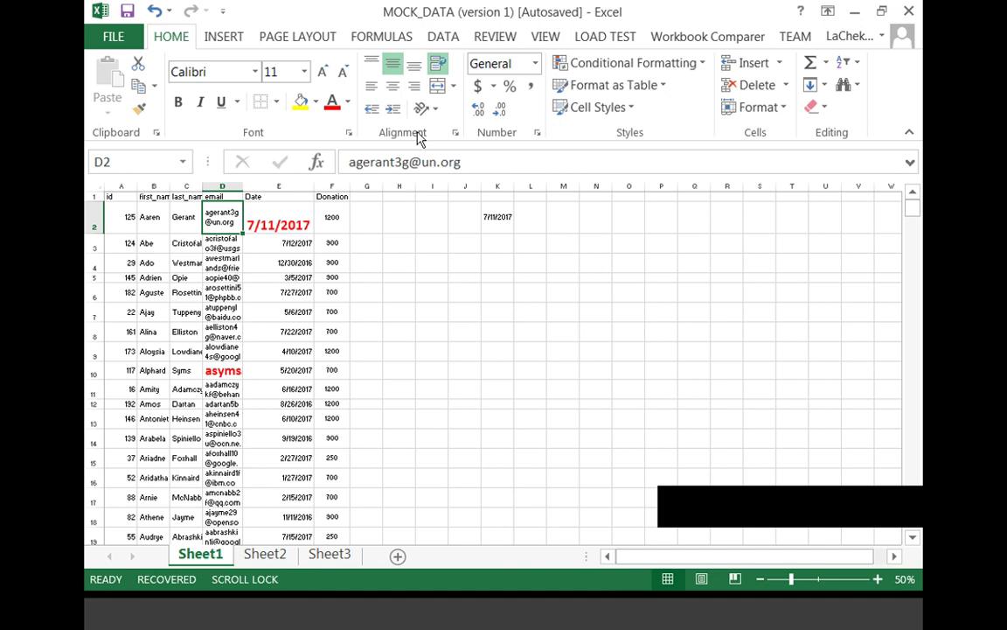
{"action": "key", "text": "Down"}
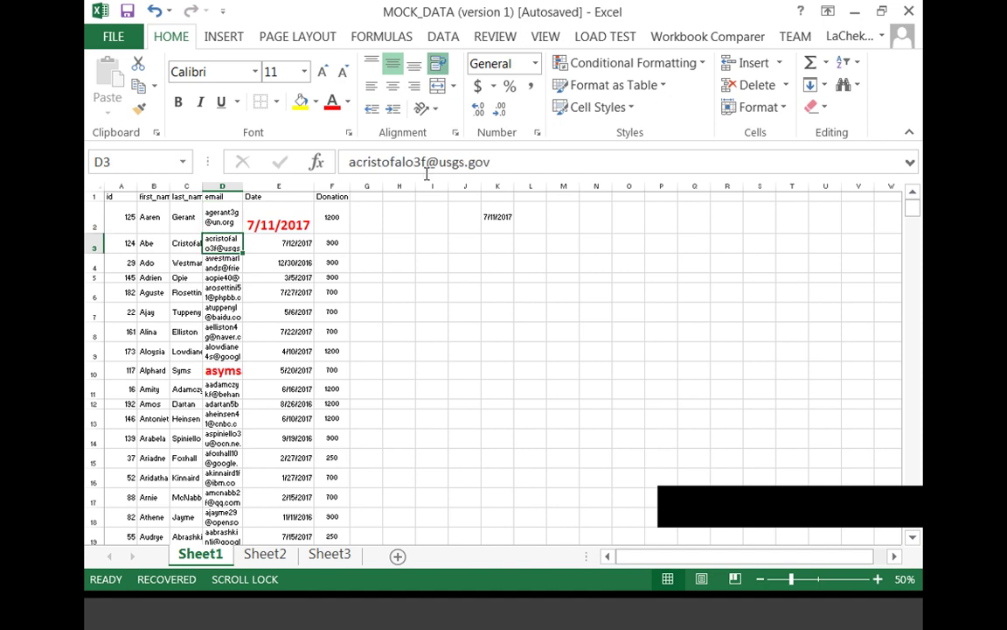
{"action": "left_click", "coordinate": [440, 67]}
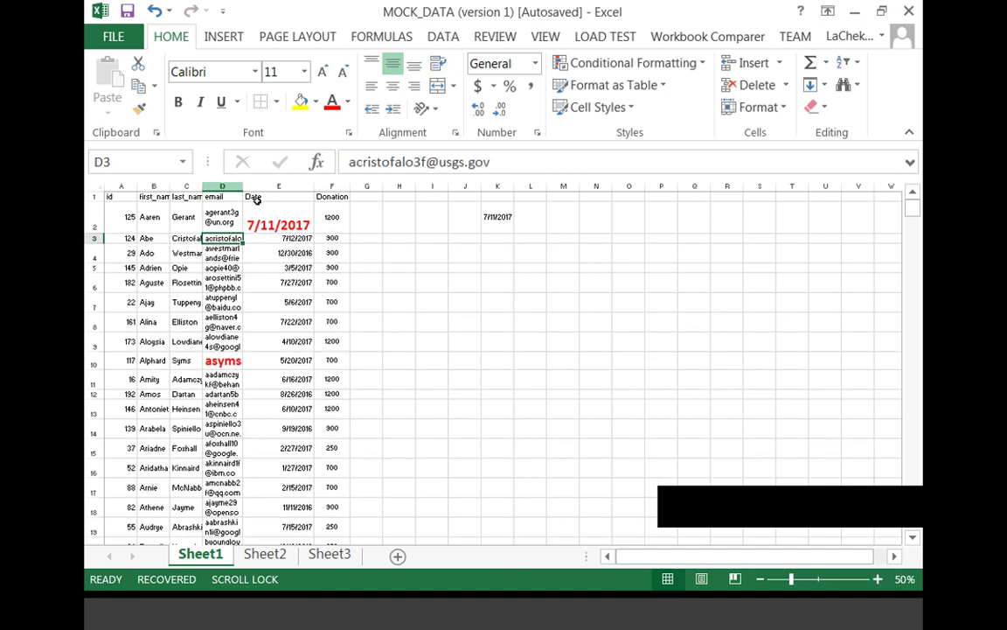
Turn Wrap Text off for the entire email column D and apply it again to the whole column
{"action": "left_click", "coordinate": [224, 186]}
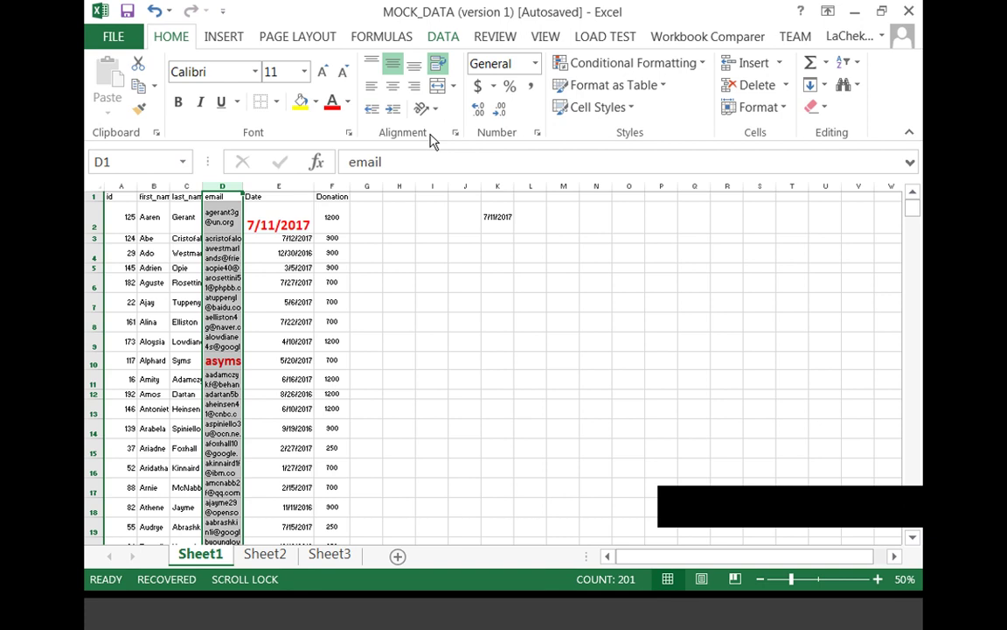
{"action": "left_click", "coordinate": [438, 65]}
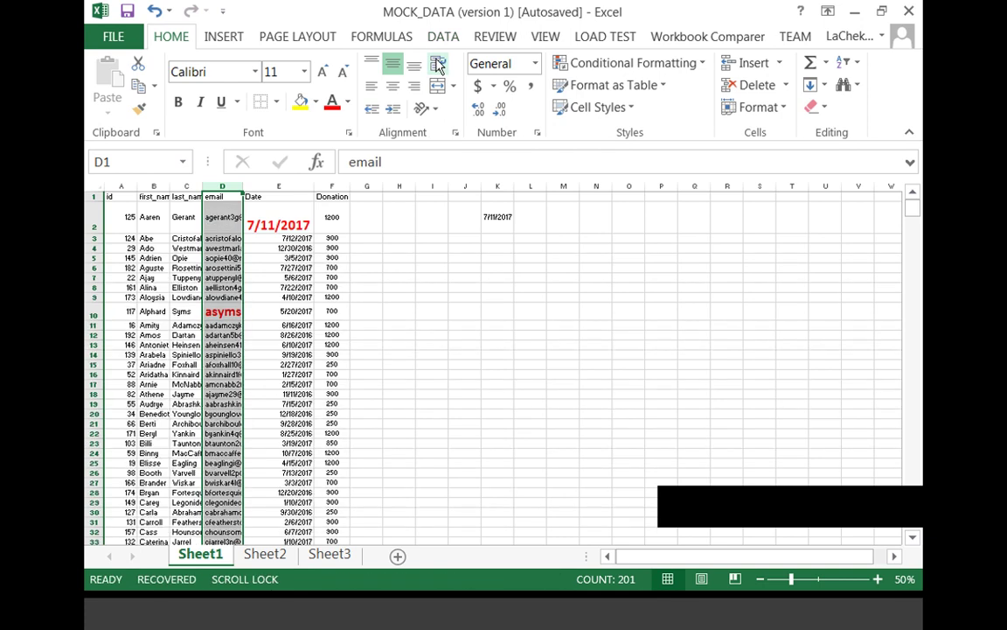
{"action": "left_click", "coordinate": [438, 64]}
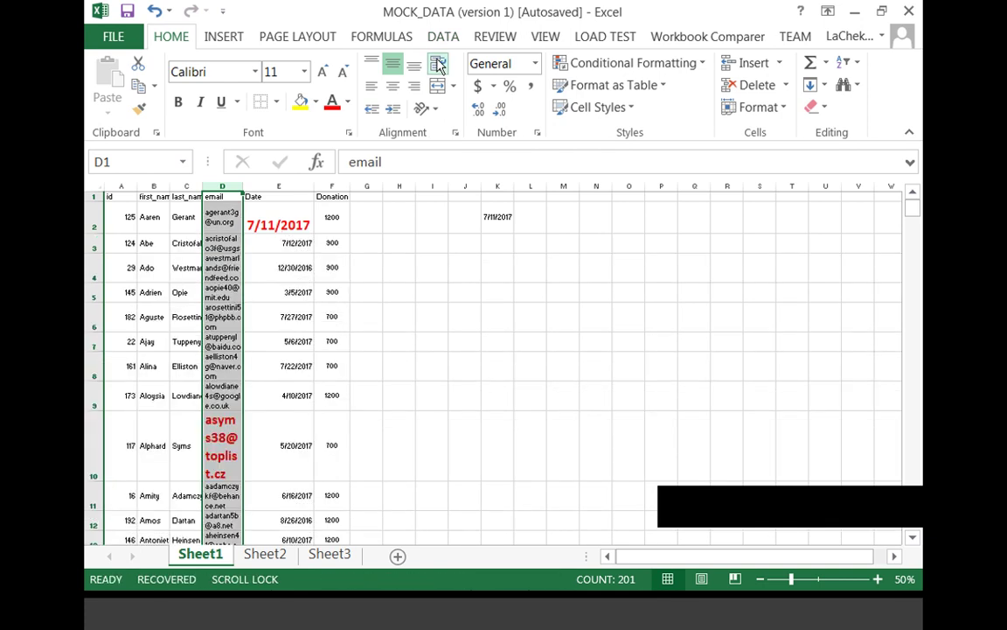
Widen column D until every email address fits on a single line
{"action": "left_click", "coordinate": [224, 292]}
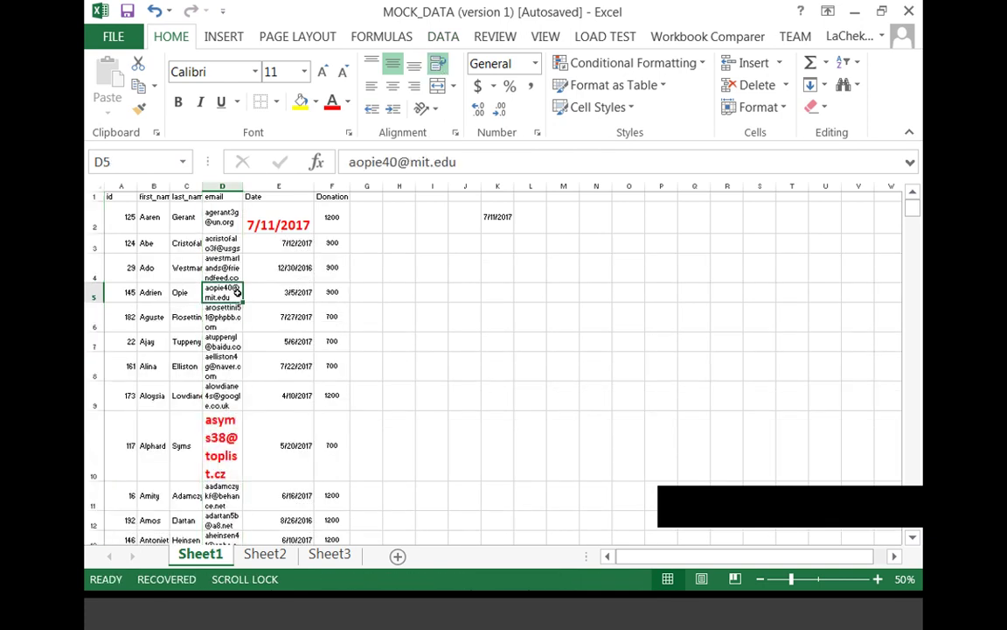
{"action": "left_click_drag", "start_coordinate": [243, 187], "coordinate": [284, 187]}
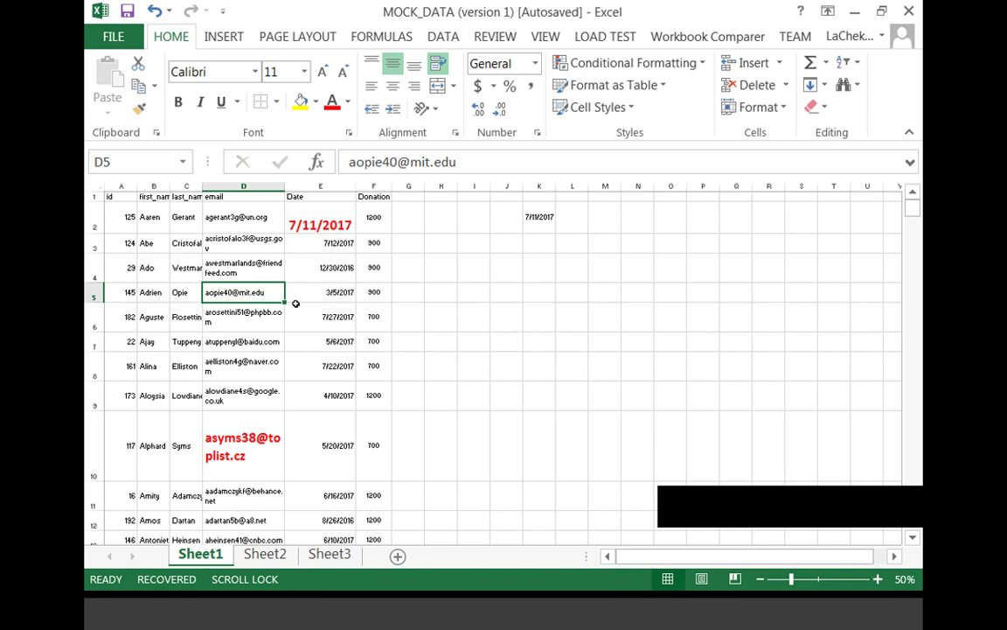
{"action": "left_click_drag", "start_coordinate": [286, 186], "coordinate": [395, 187]}
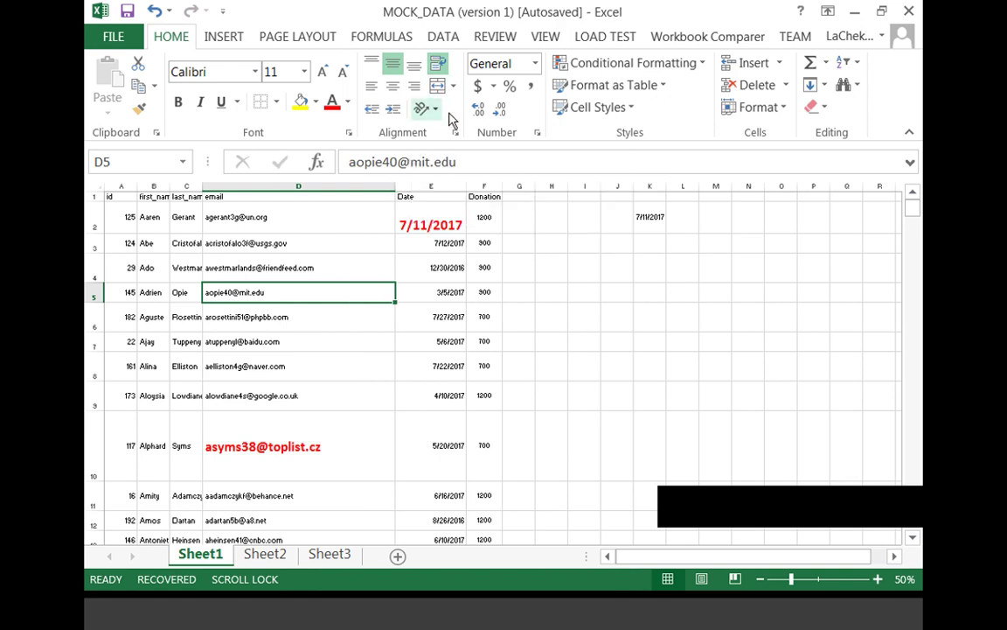
Apply the Angle Counterclockwise text orientation to email cell D3
{"action": "left_click", "coordinate": [236, 268]}
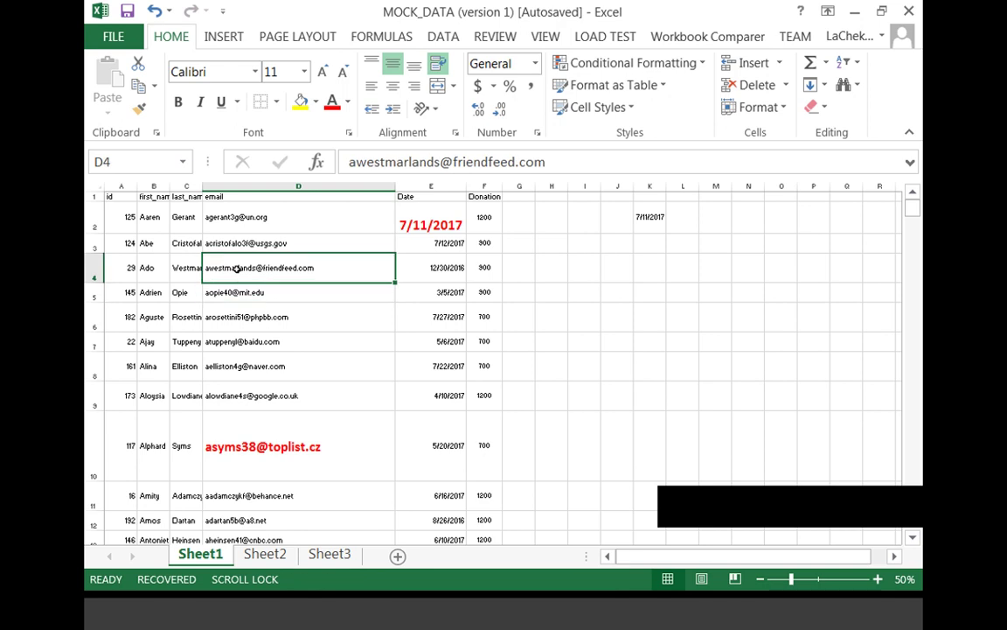
{"action": "left_click", "coordinate": [236, 244]}
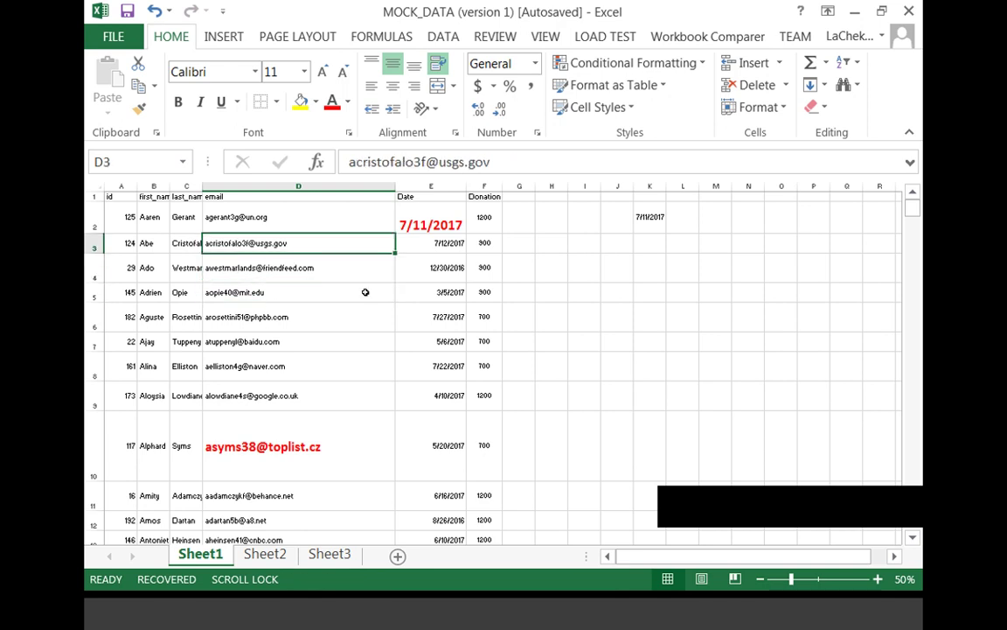
{"action": "left_click", "coordinate": [294, 35]}
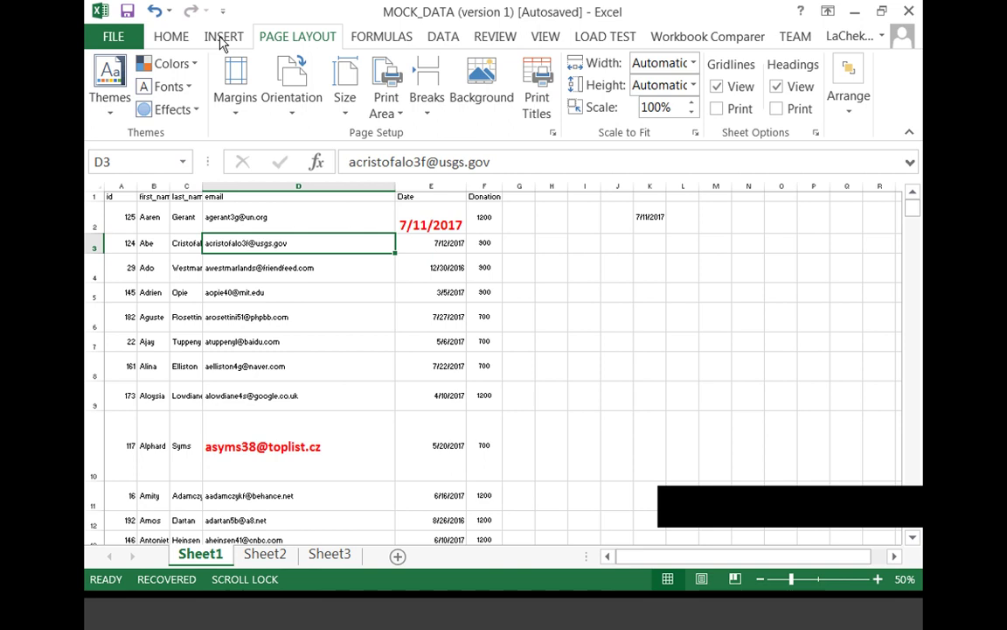
{"action": "left_click", "coordinate": [171, 37]}
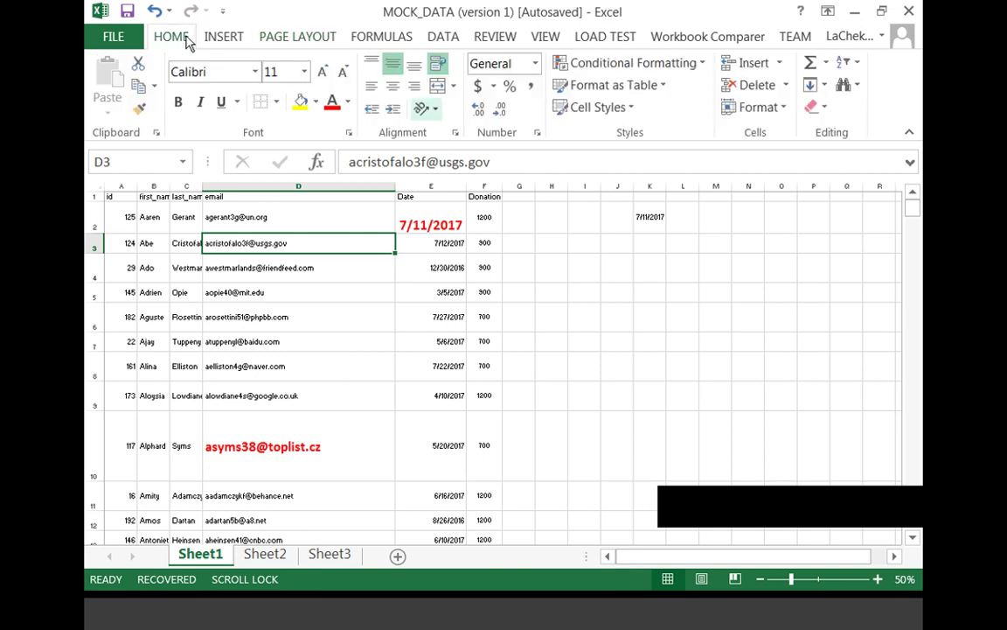
{"action": "left_click", "coordinate": [428, 108]}
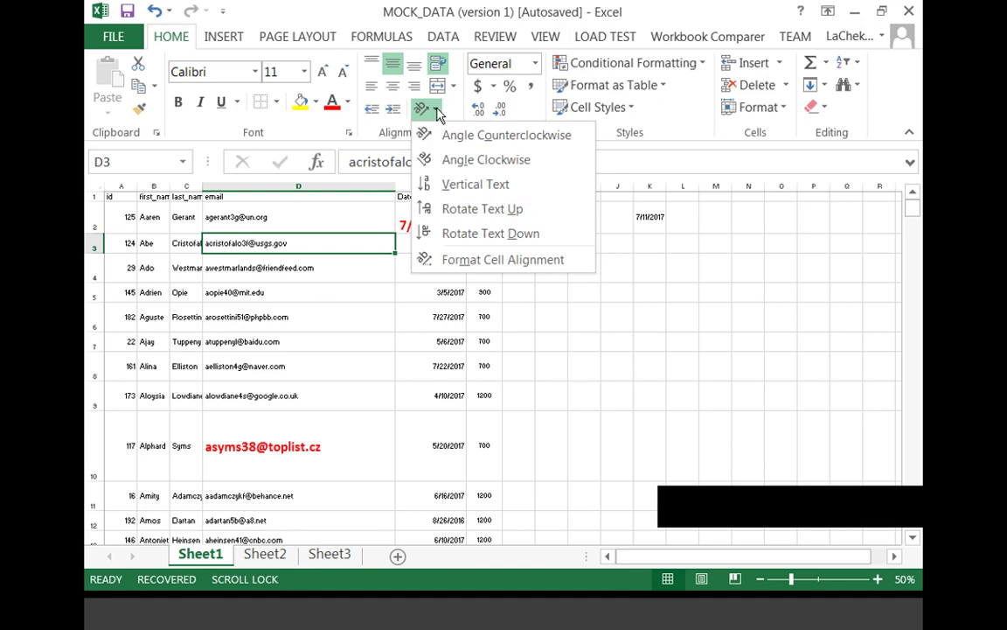
{"action": "left_click", "coordinate": [489, 244]}
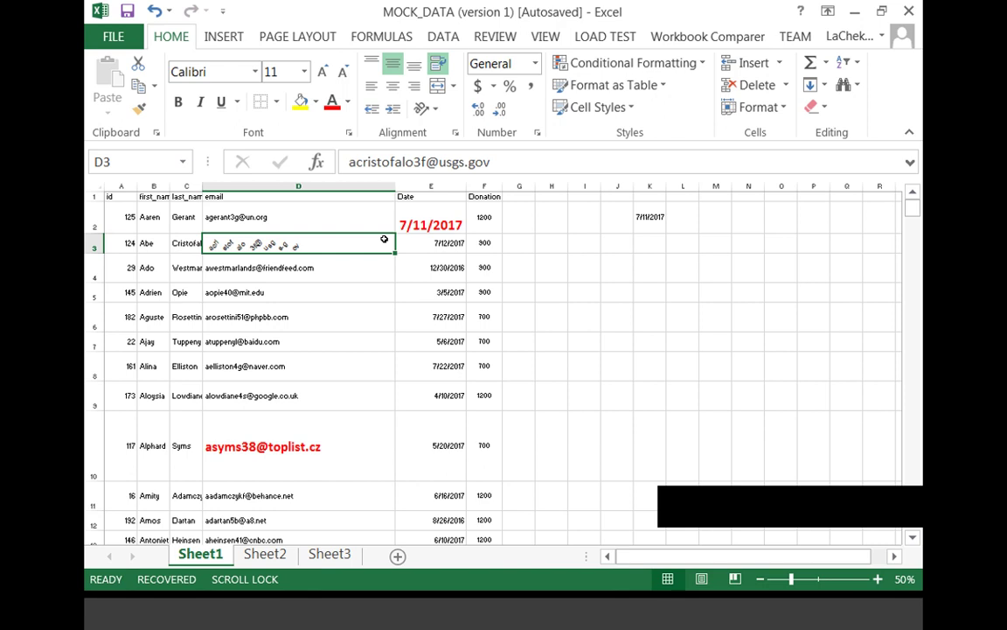
Clear the contents of email cell D3 and select the last name in C3
{"action": "key", "text": "Delete"}
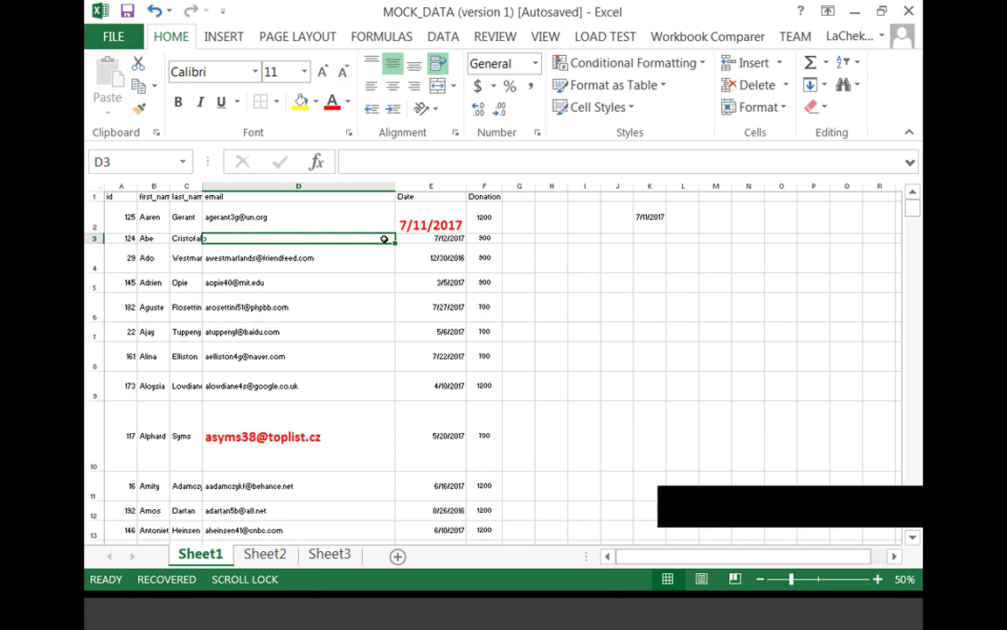
{"action": "left_click", "coordinate": [185, 238]}
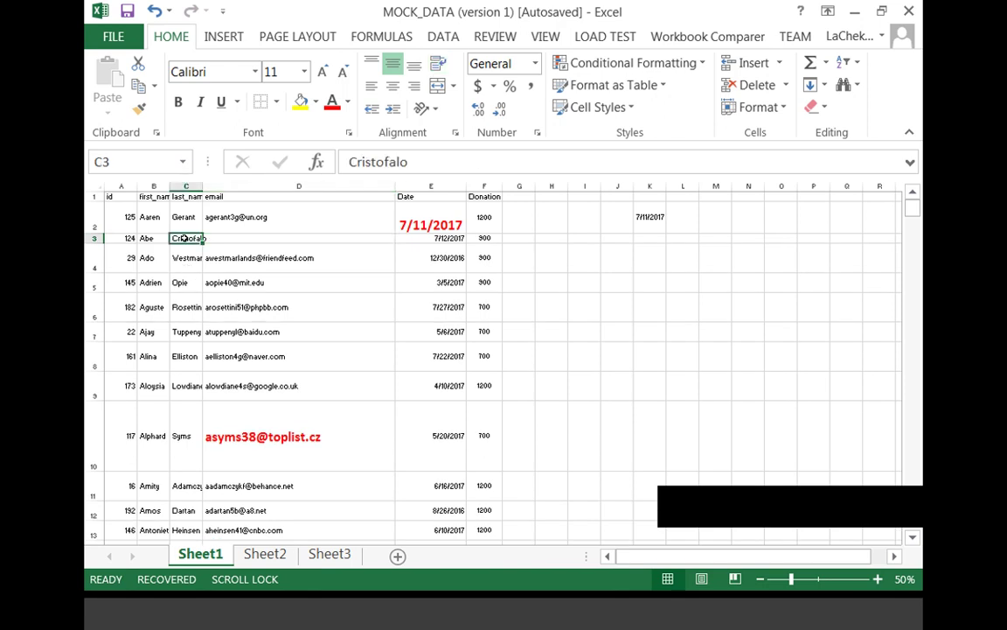
Undo the clearing of email cell D3
{"action": "left_click", "coordinate": [373, 238]}
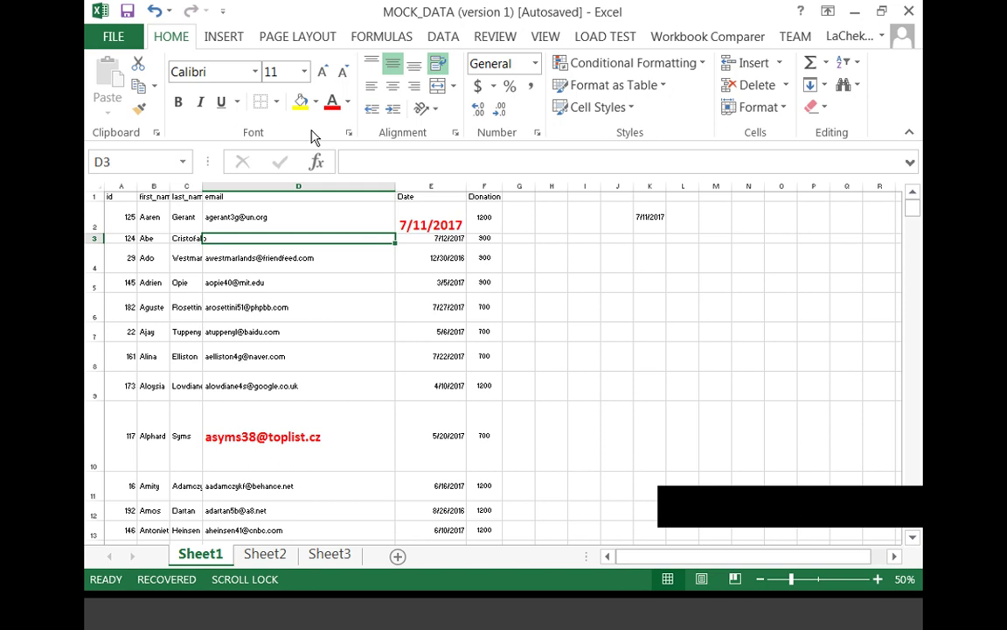
{"action": "left_click", "coordinate": [152, 10]}
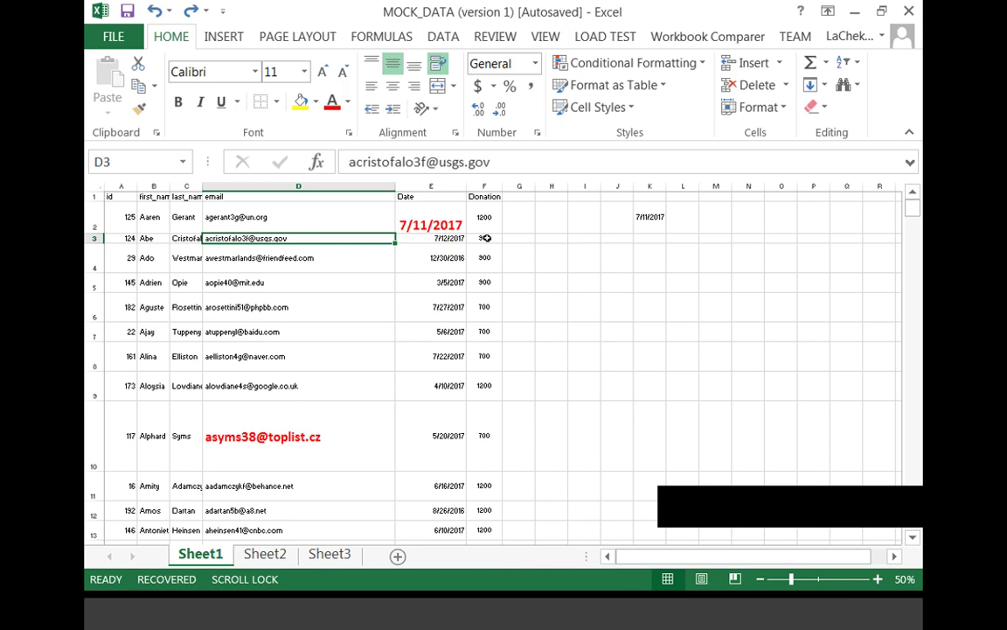
Apply the Angle Clockwise text orientation to date cell E3
{"action": "key", "text": "Right"}
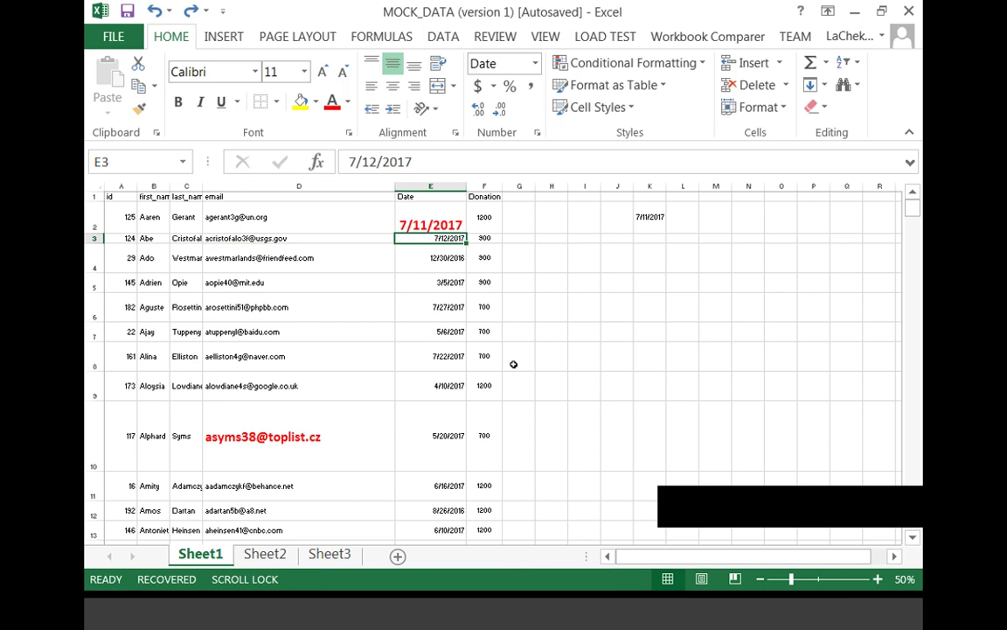
{"action": "left_click", "coordinate": [434, 110]}
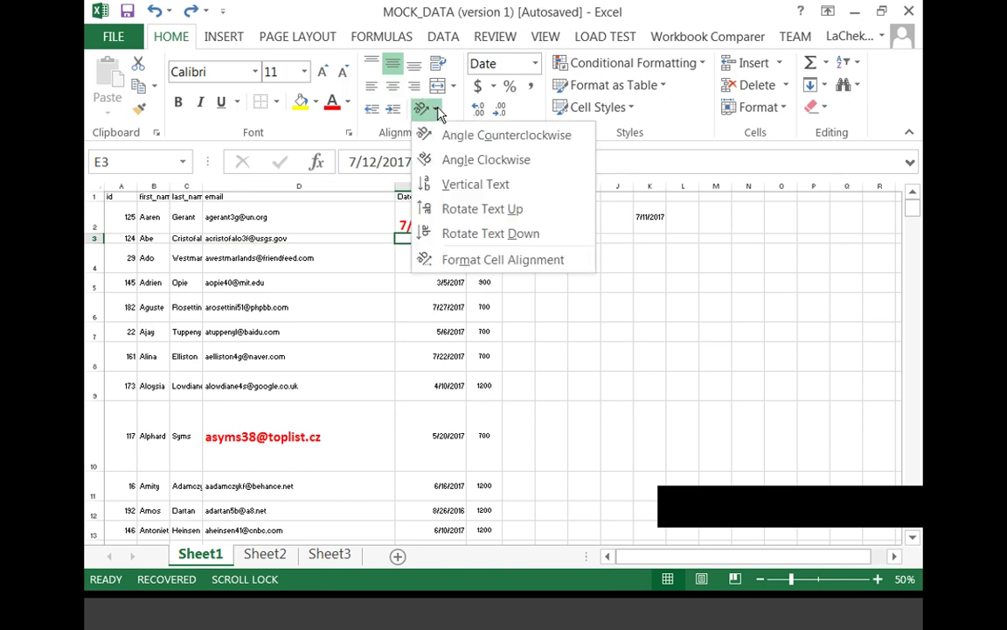
{"action": "left_click", "coordinate": [444, 153]}
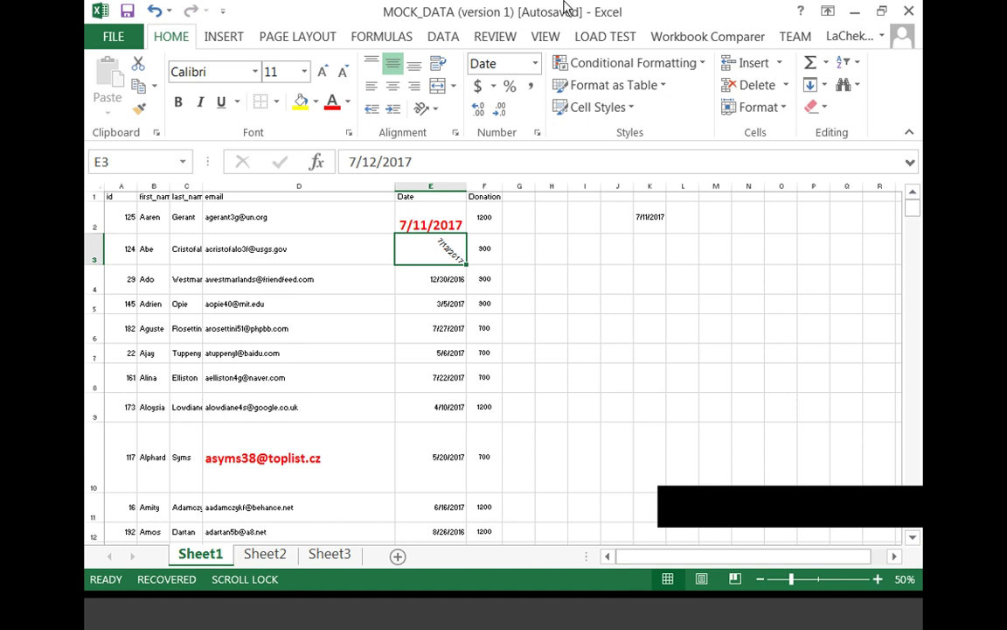
Look at the number format choices for date cell E3, and check the stored donation values in F2 and F4
{"action": "left_click", "coordinate": [536, 71]}
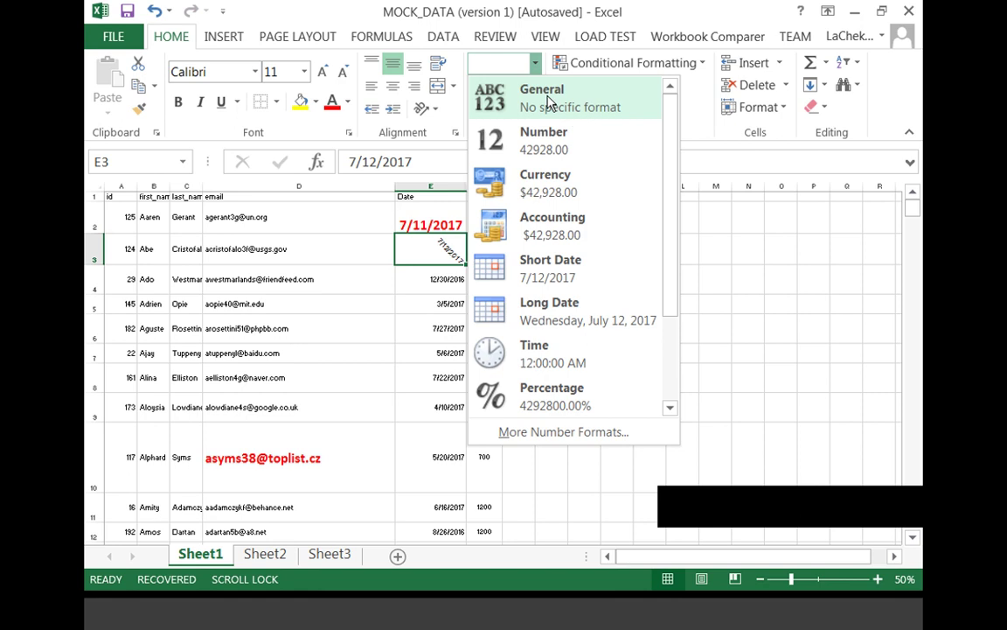
{"action": "left_click", "coordinate": [610, 112]}
{"action": "left_click", "coordinate": [484, 216]}
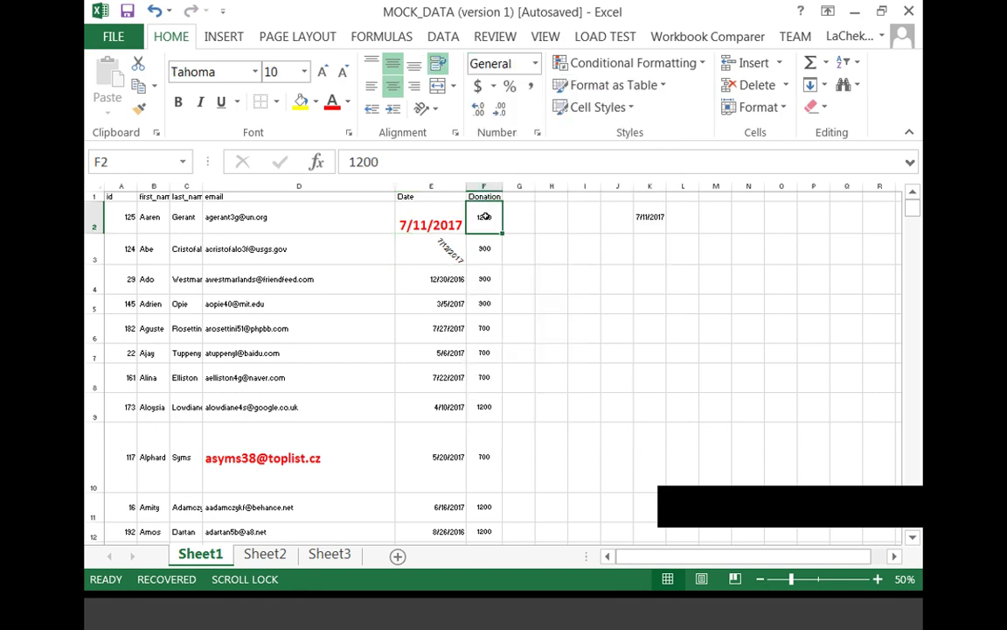
{"action": "left_click", "coordinate": [485, 259]}
{"action": "left_click", "coordinate": [486, 269]}
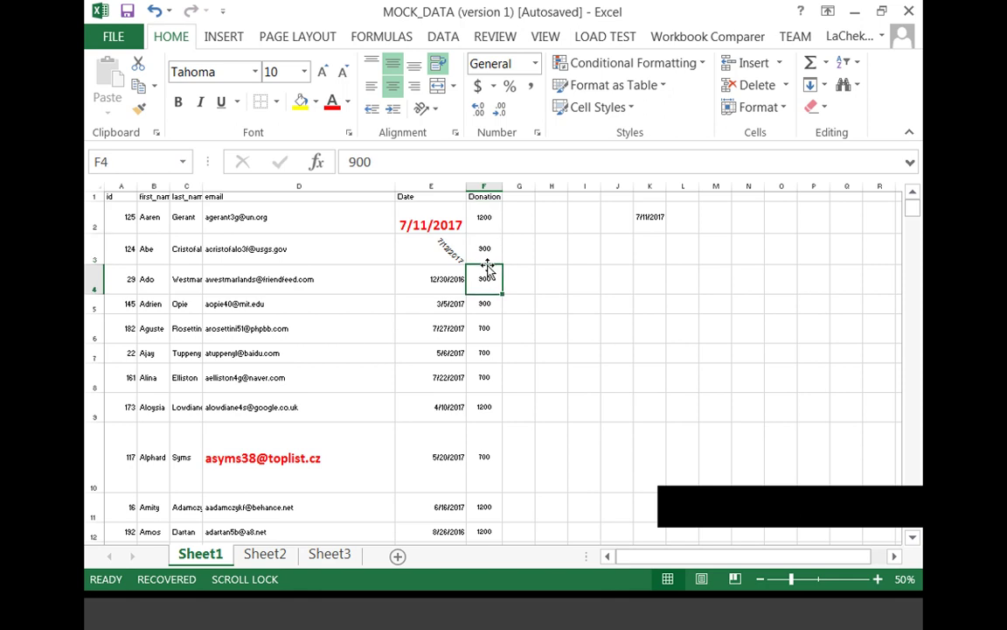
{"action": "left_click", "coordinate": [481, 230]}
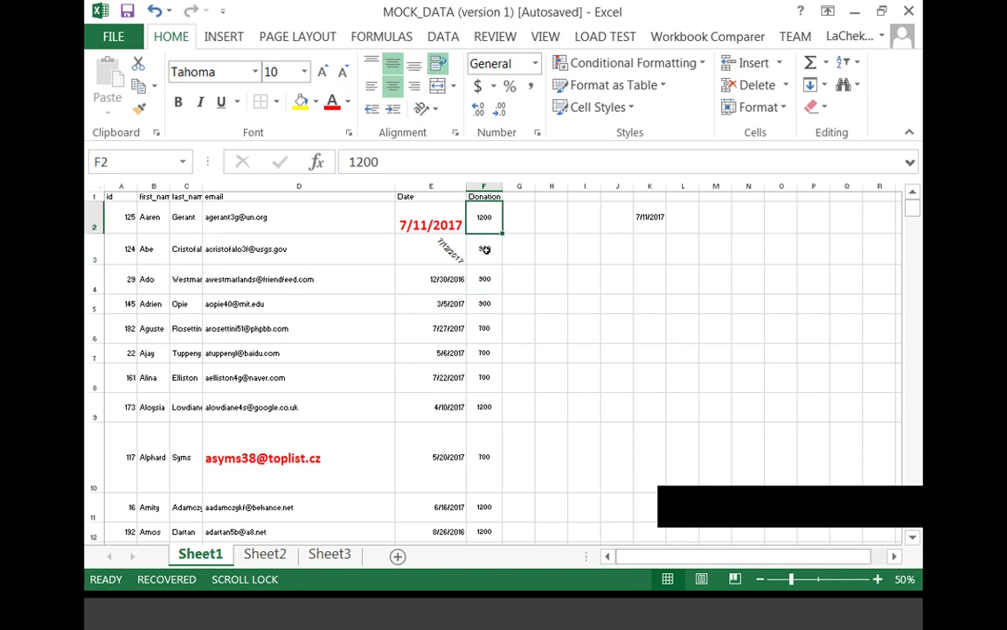
Examine the full list of number formats and their previews for donation cell F3 without applying any
{"action": "left_click", "coordinate": [486, 249]}
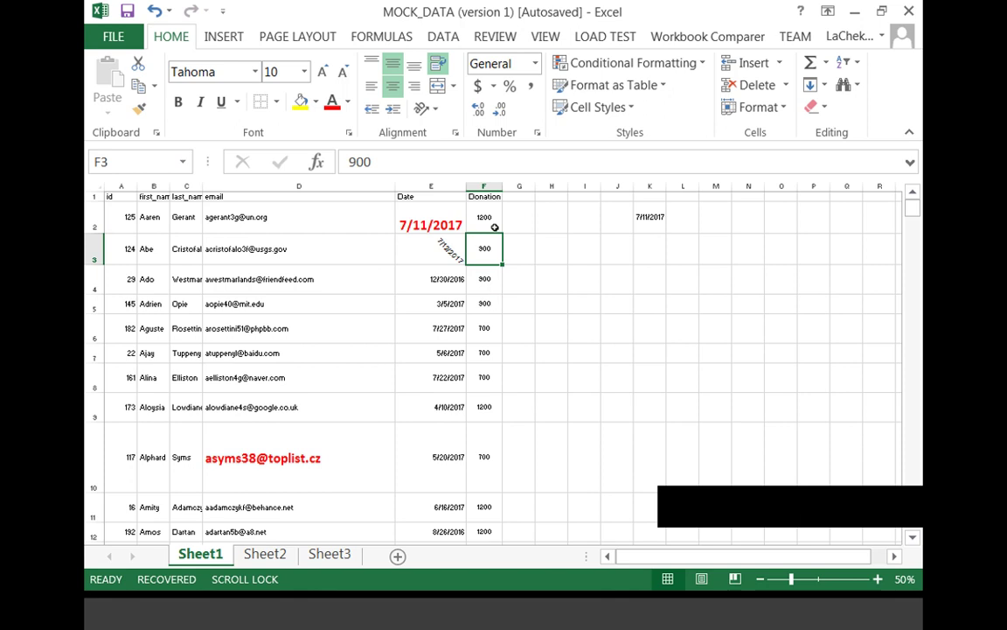
{"action": "left_click", "coordinate": [535, 64]}
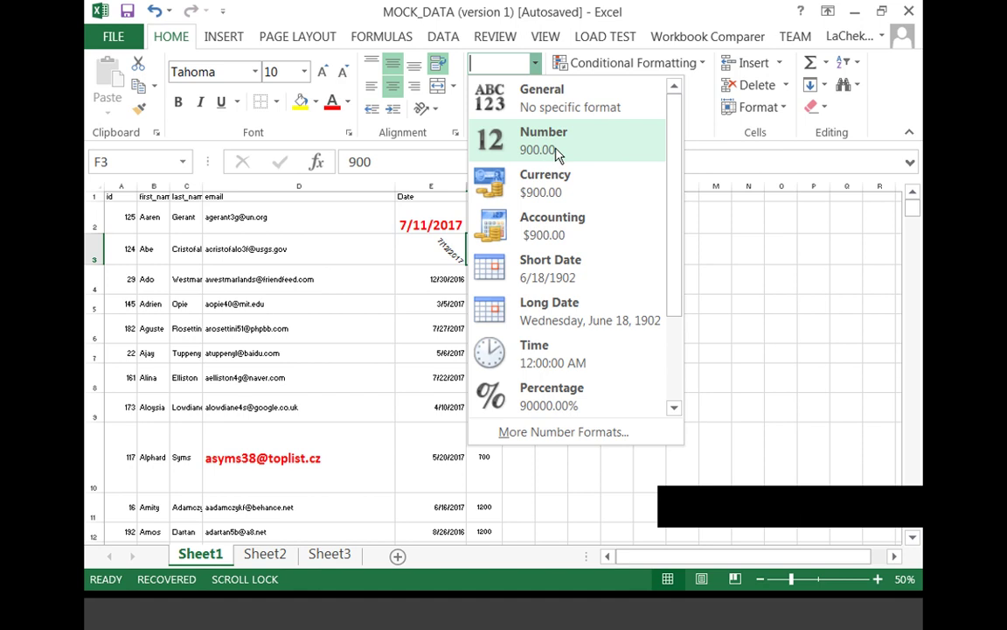
{"action": "key", "text": "Down"}
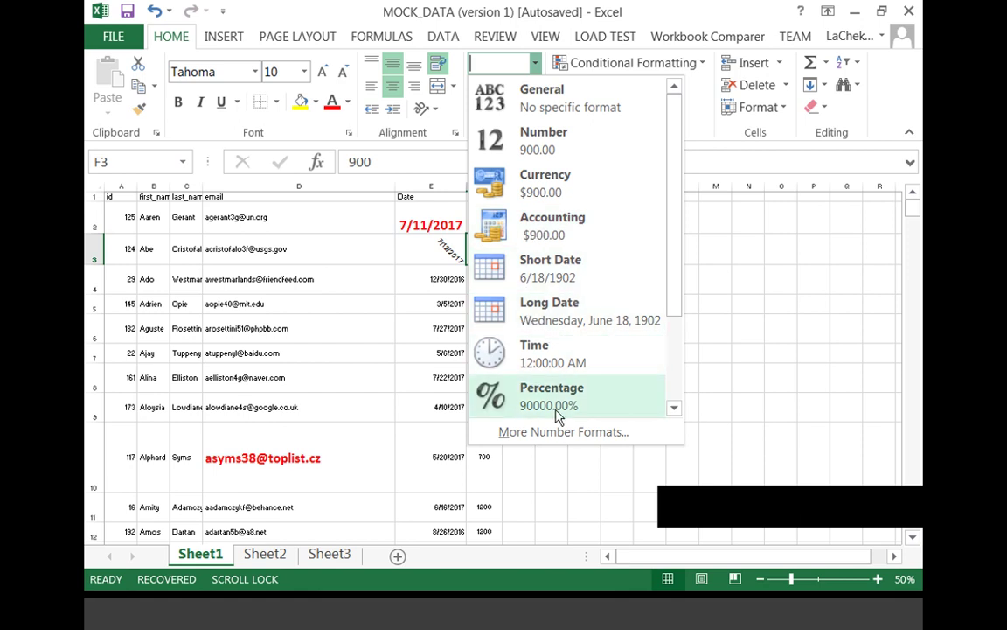
{"action": "scroll", "coordinate": [676, 279], "scroll_direction": "down", "scroll_amount": 2}
{"action": "scroll", "coordinate": [676, 279], "scroll_direction": "down", "scroll_amount": 2}
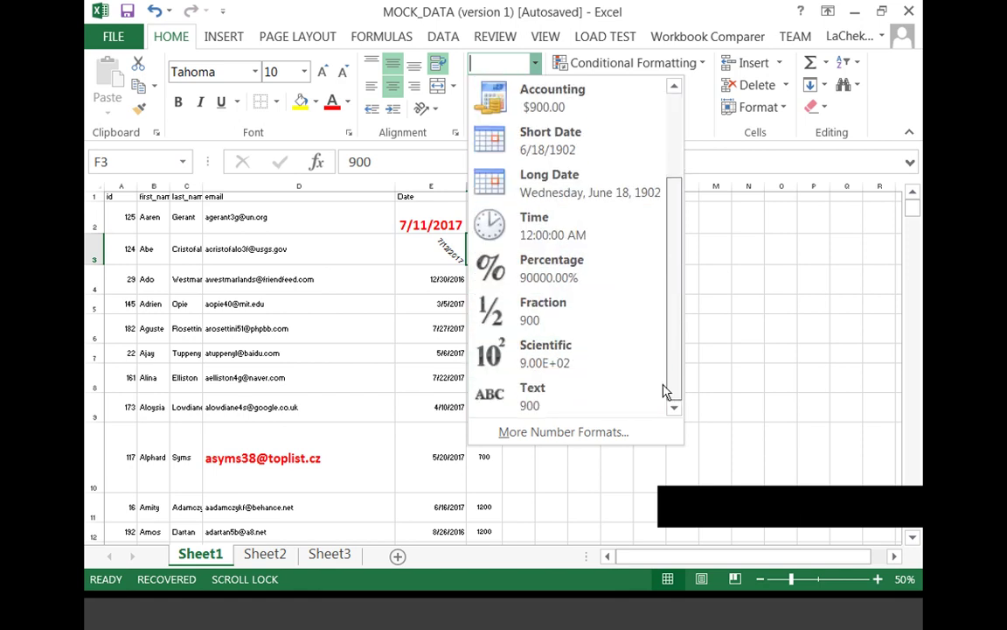
{"action": "scroll", "coordinate": [665, 389], "scroll_direction": "up", "scroll_amount": 4}
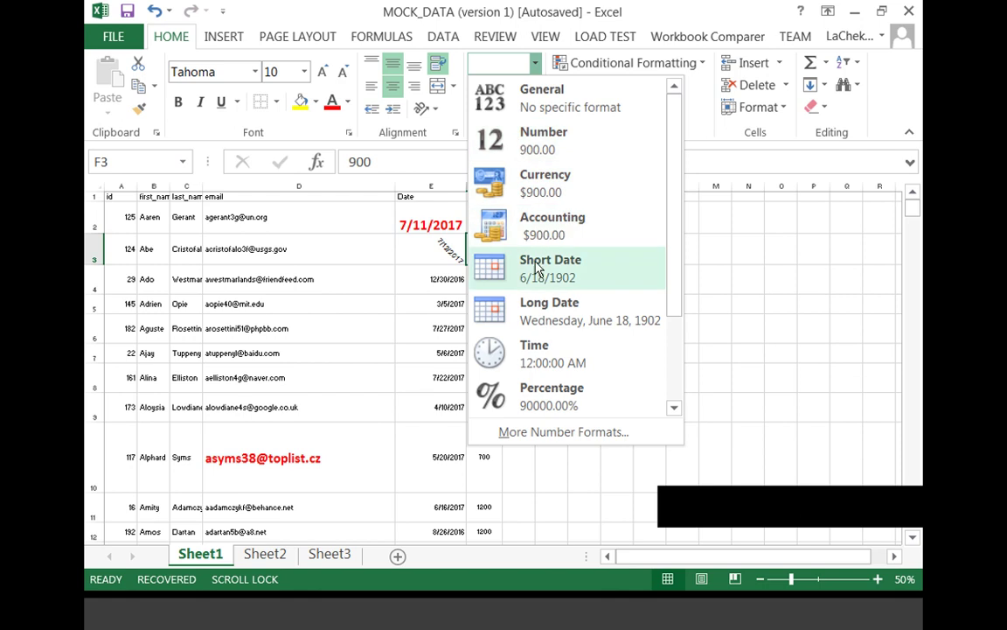
{"action": "left_click", "coordinate": [706, 222]}
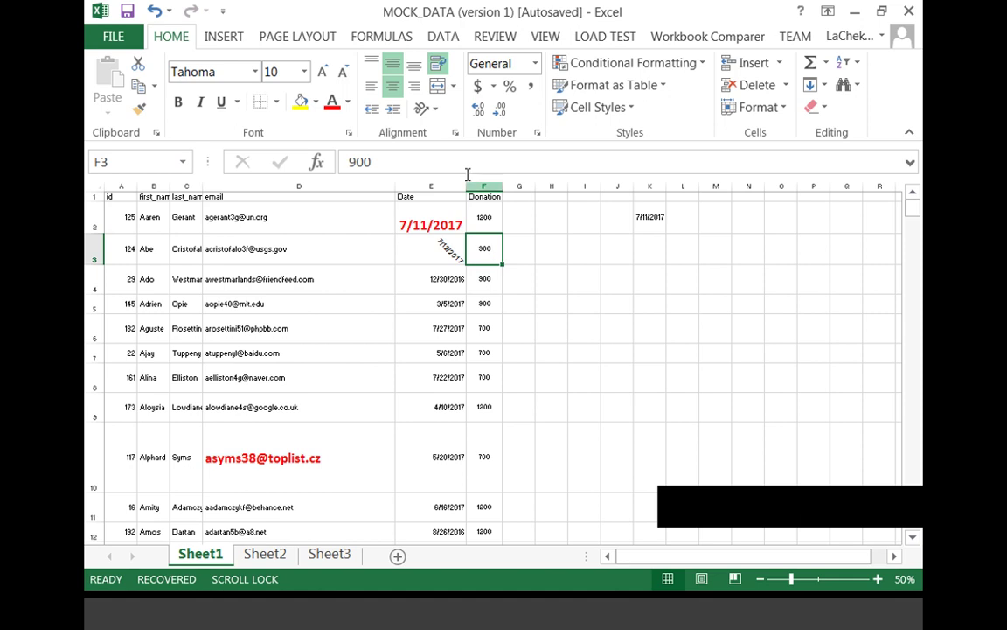
Format the entire Donation column F with the dollar Accounting number format
{"action": "left_click", "coordinate": [483, 186]}
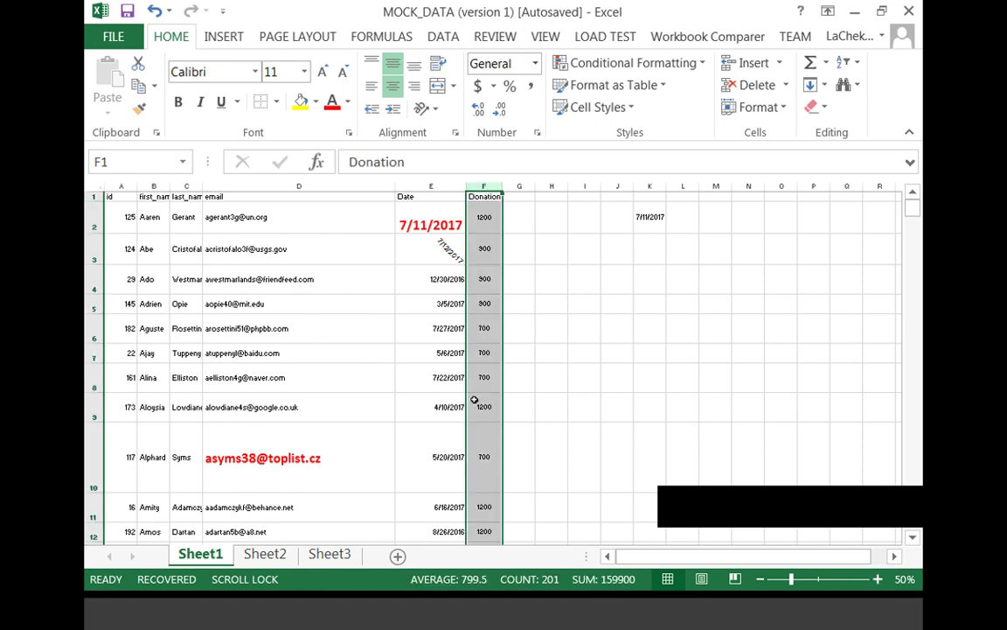
{"action": "left_click", "coordinate": [535, 64]}
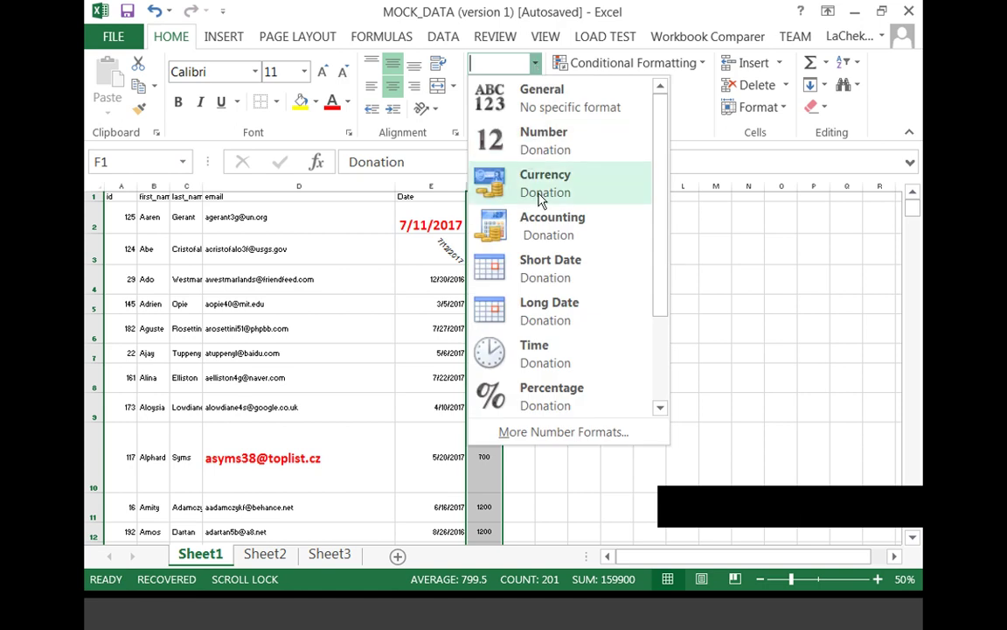
{"action": "left_click", "coordinate": [752, 231]}
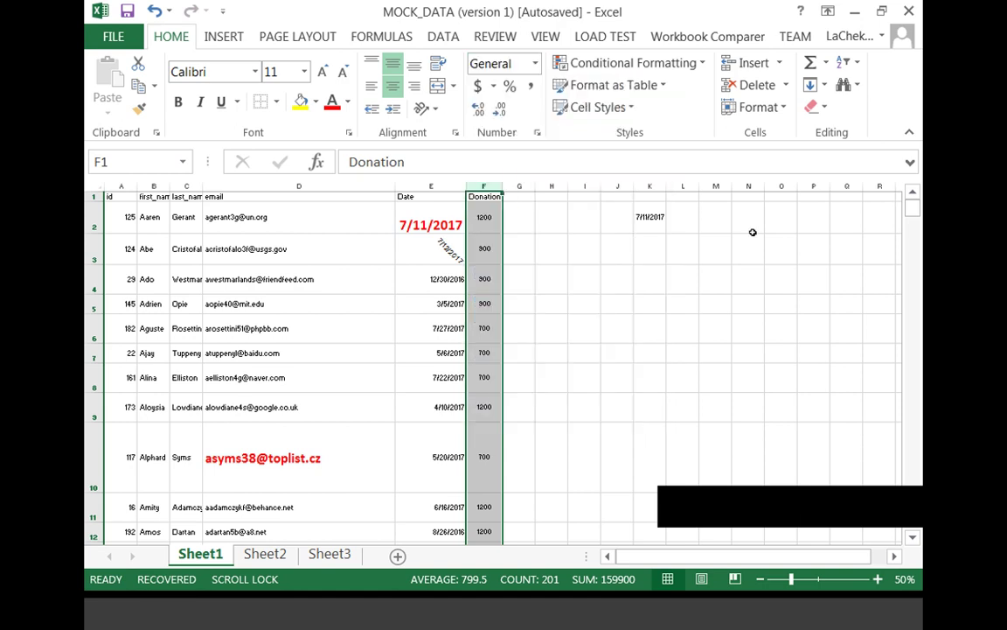
{"action": "left_click", "coordinate": [478, 87]}
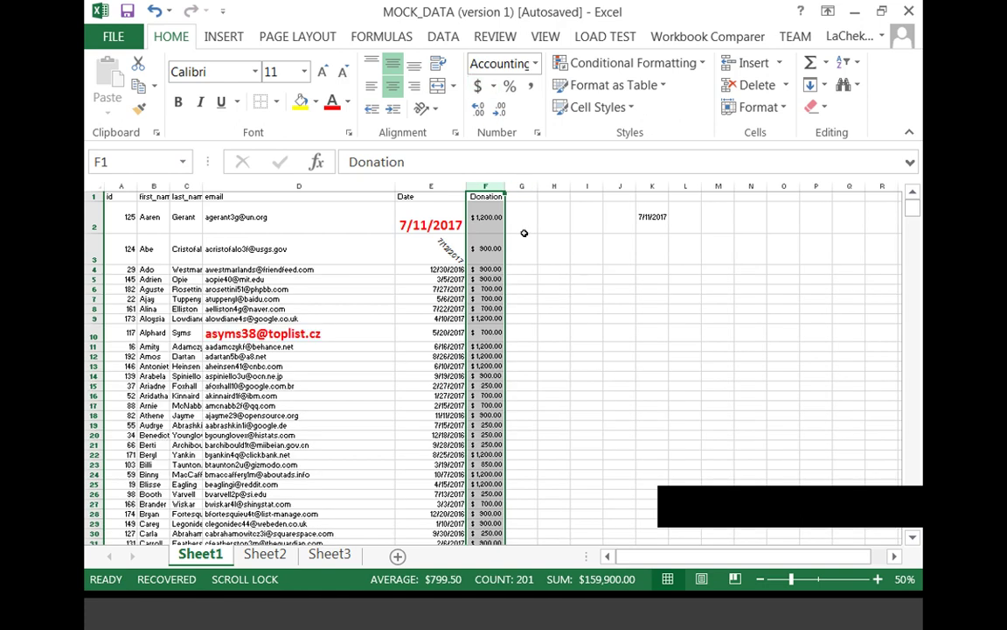
{"action": "left_click", "coordinate": [587, 333]}
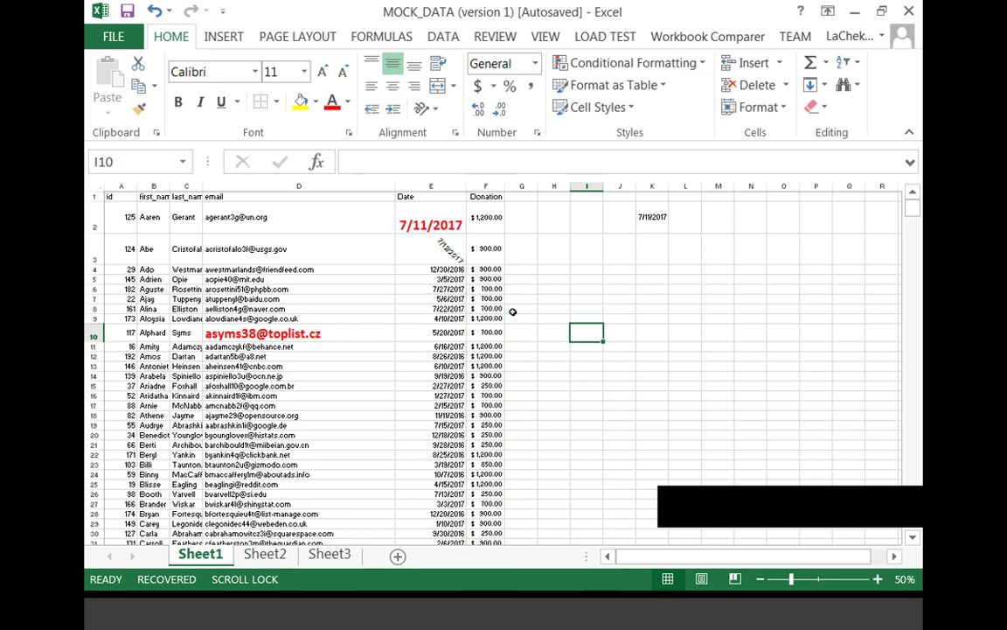
Check the Accounting format down the Donation column and the stored value of cell F10
{"action": "scroll", "coordinate": [596, 338], "scroll_direction": "down", "scroll_amount": 1}
{"action": "scroll", "coordinate": [483, 244], "scroll_direction": "up", "scroll_amount": 1}
{"action": "left_click", "coordinate": [540, 235]}
{"action": "left_click", "coordinate": [483, 186]}
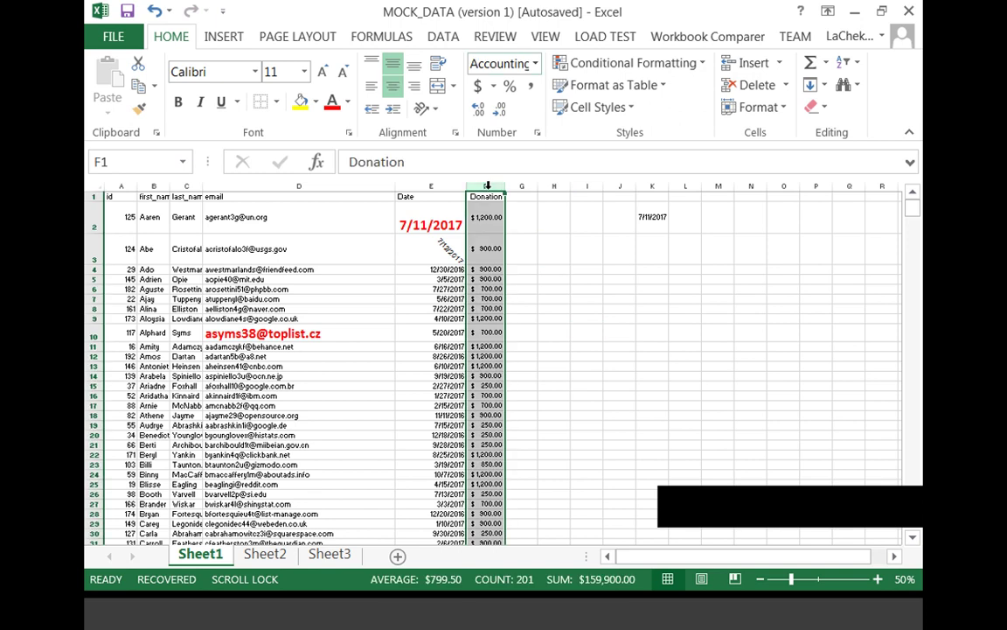
{"action": "left_click", "coordinate": [490, 339]}
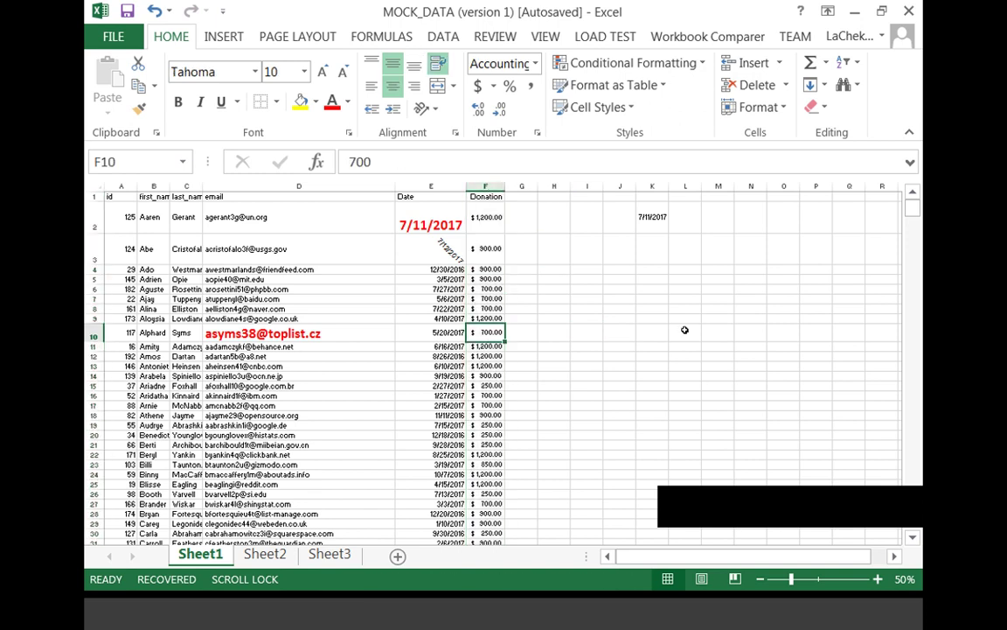
With only empty cell H4 selected, try a Greater Than highlight rule referencing F26, using Light Red Fill with Dark Red Text
{"action": "left_click", "coordinate": [542, 271]}
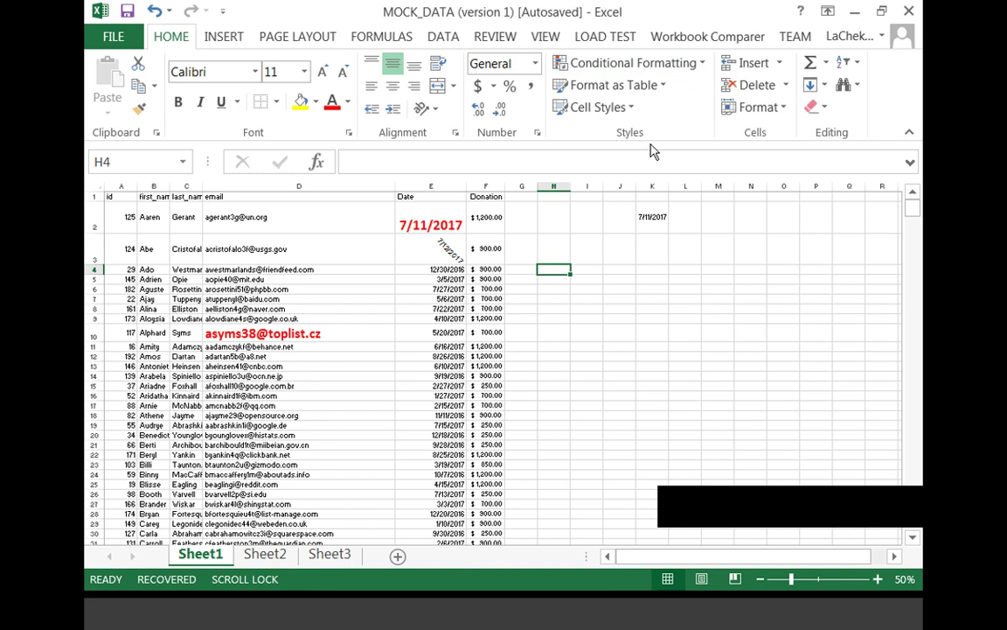
{"action": "left_click", "coordinate": [706, 69]}
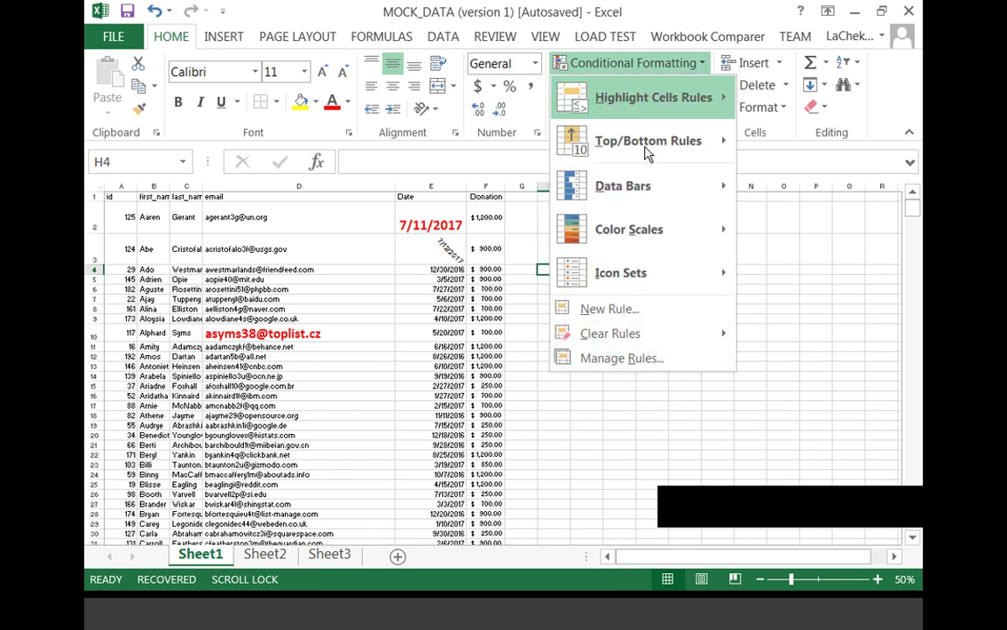
{"action": "mouse_move", "coordinate": [651, 97]}
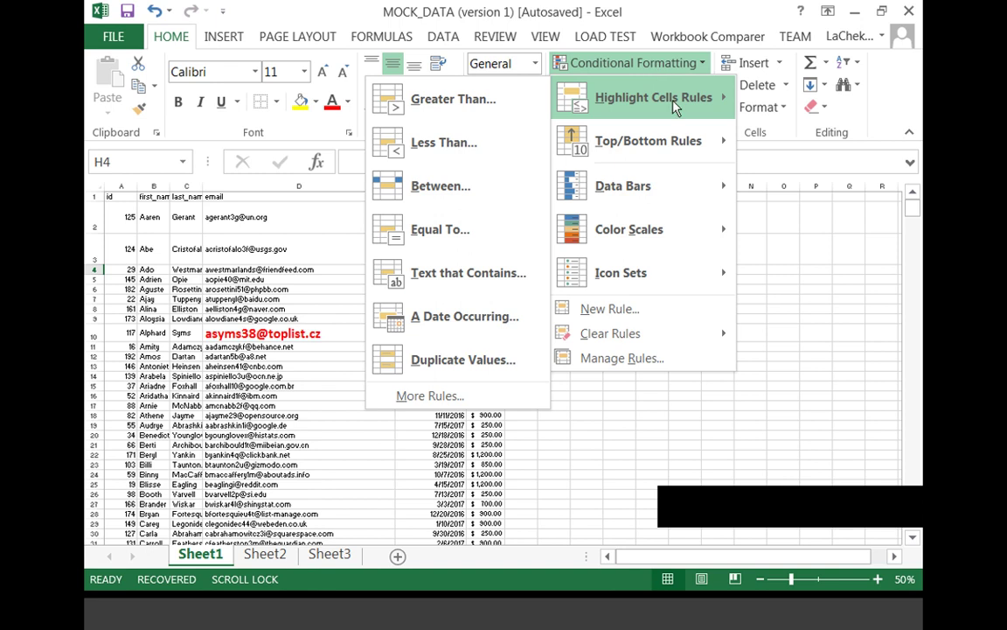
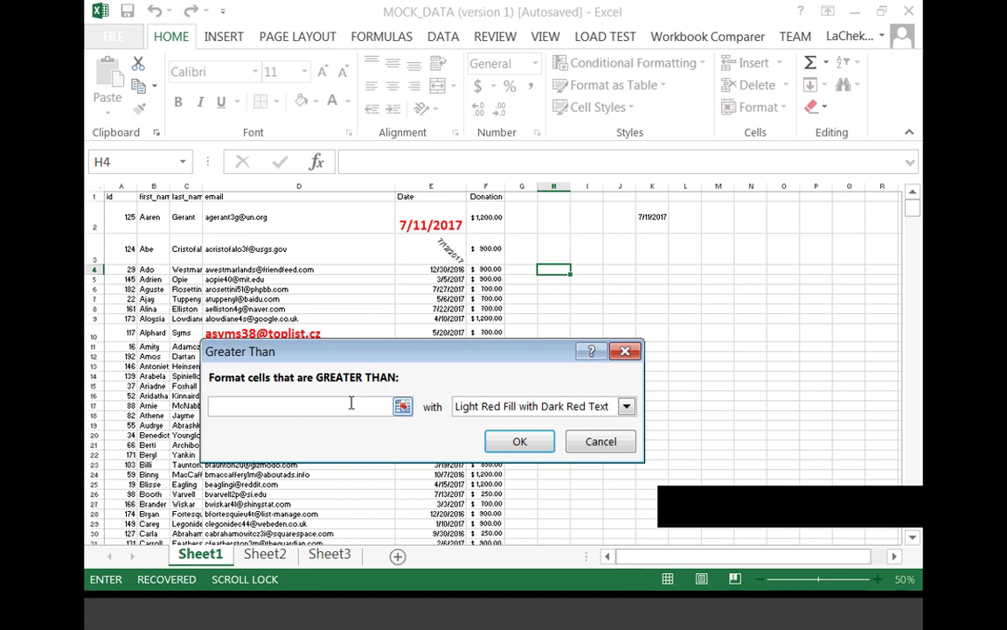
{"action": "type", "text": "2"}
{"action": "key", "text": "BackSpace"}
{"action": "left_click", "coordinate": [483, 494]}
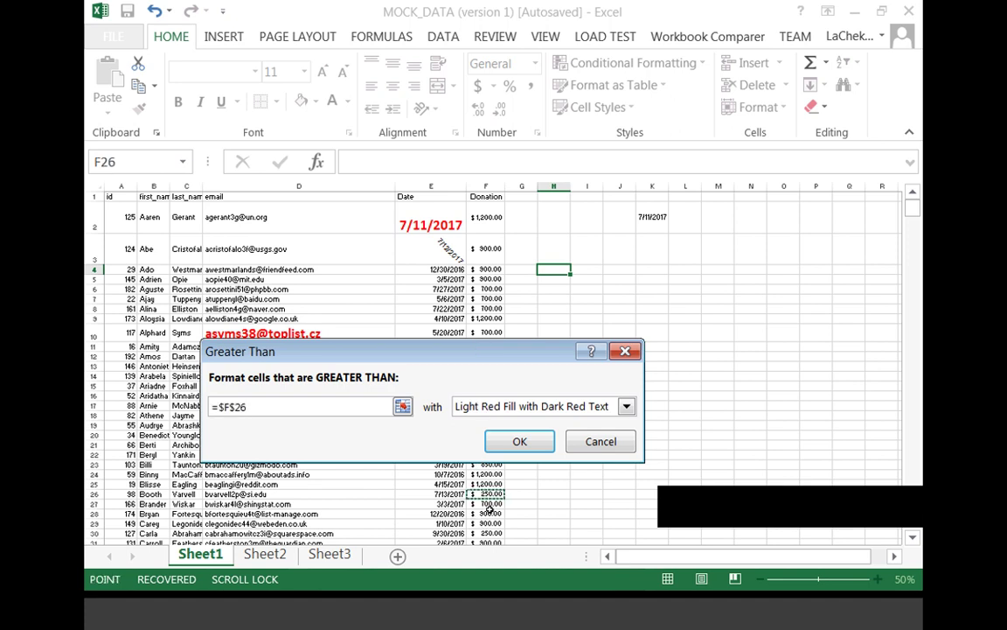
{"action": "left_click", "coordinate": [520, 442]}
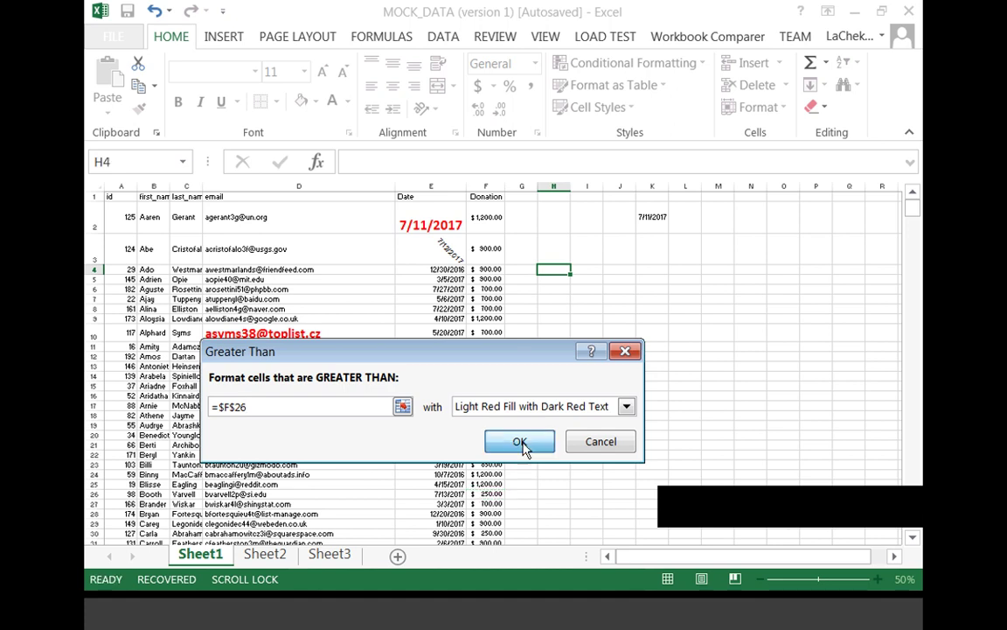
{"action": "scroll", "coordinate": [519, 442], "scroll_direction": "down", "scroll_amount": 4}
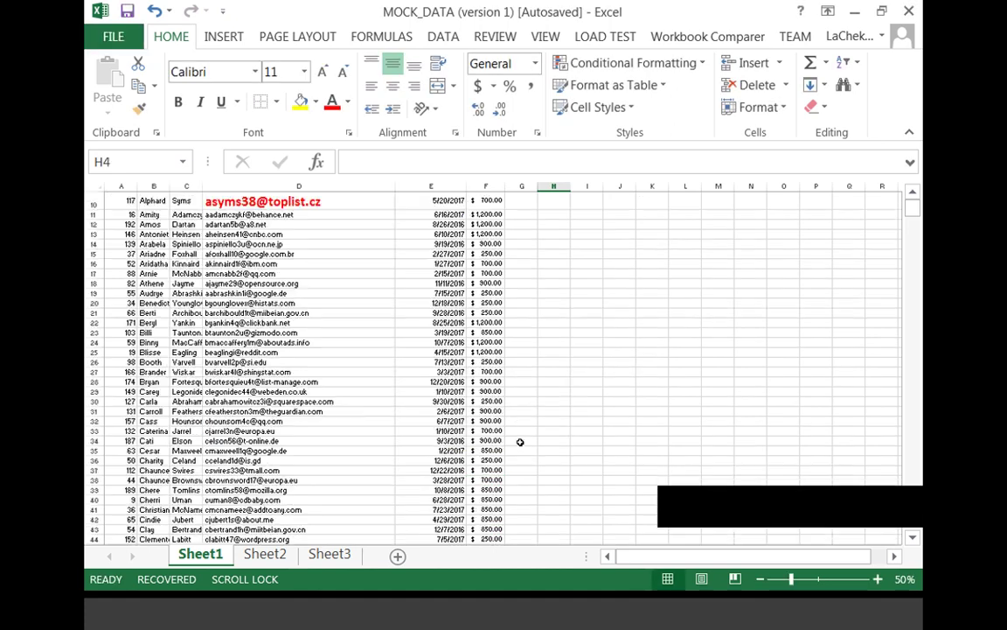
{"action": "scroll", "coordinate": [519, 441], "scroll_direction": "up", "scroll_amount": 4}
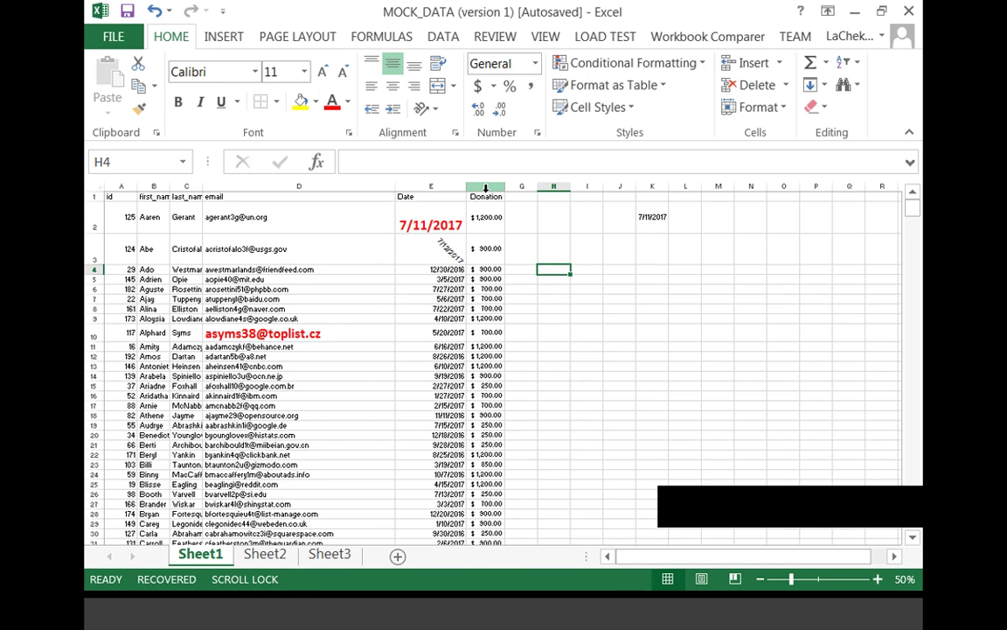
Highlight values in Donation column F greater than cell F26, using Light Red Fill with Dark Red Text
{"action": "left_click", "coordinate": [485, 188]}
{"action": "left_click", "coordinate": [703, 65]}
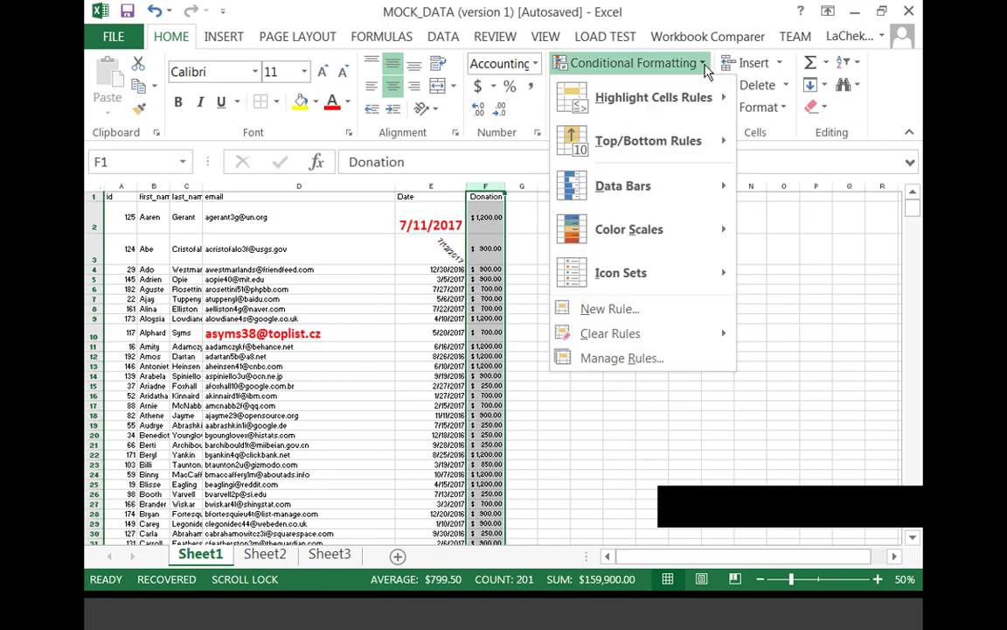
{"action": "mouse_move", "coordinate": [676, 81]}
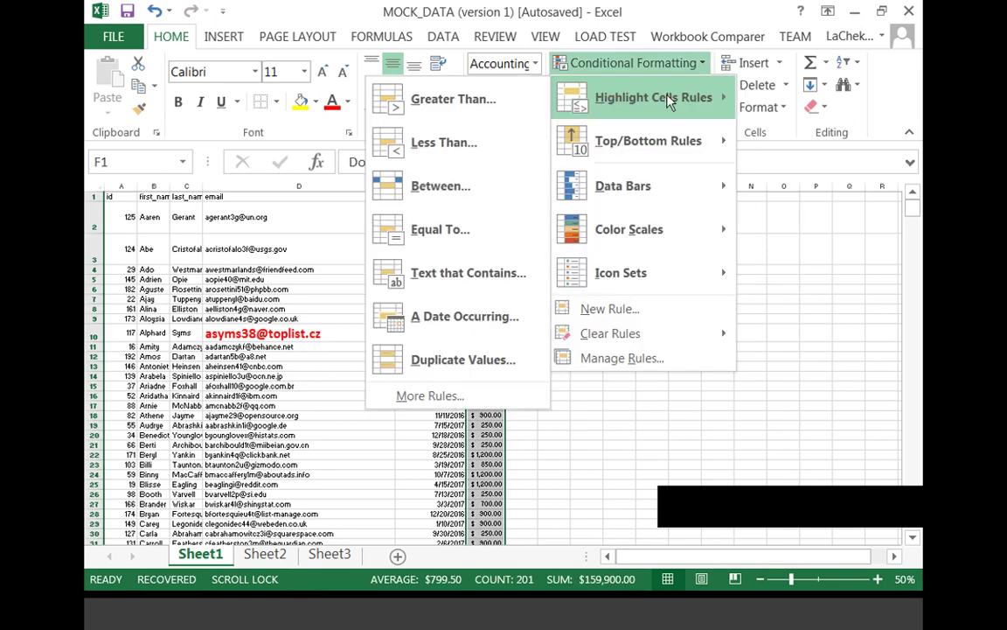
{"action": "left_click", "coordinate": [475, 103]}
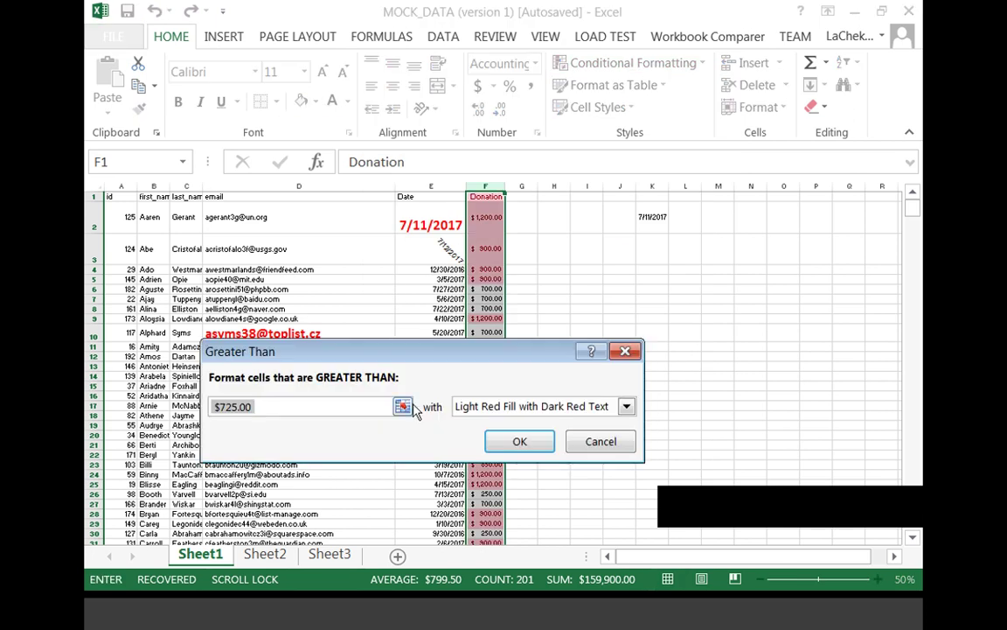
{"action": "left_click", "coordinate": [477, 495]}
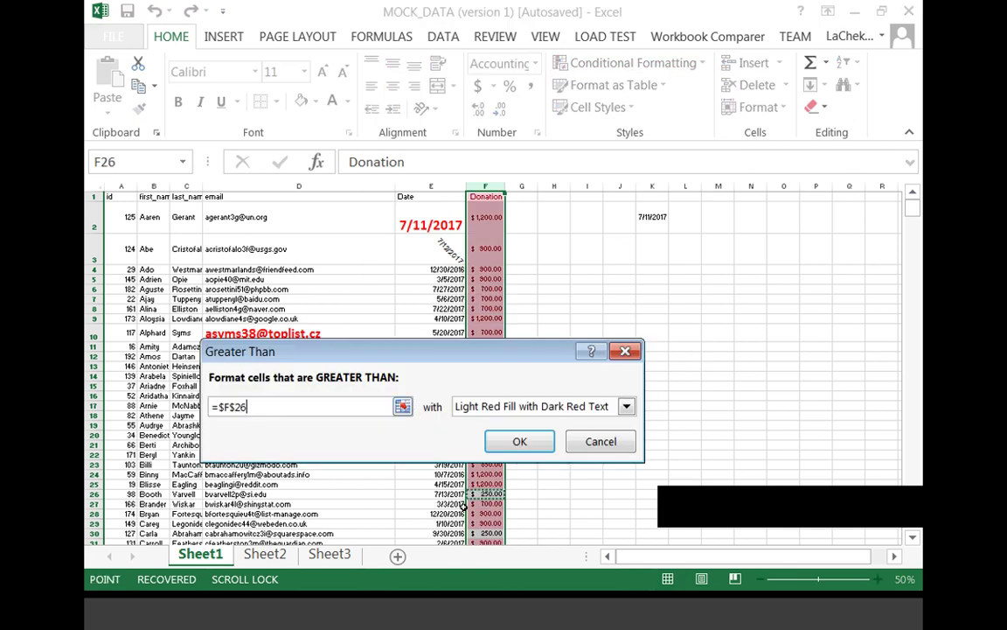
{"action": "left_click", "coordinate": [523, 441]}
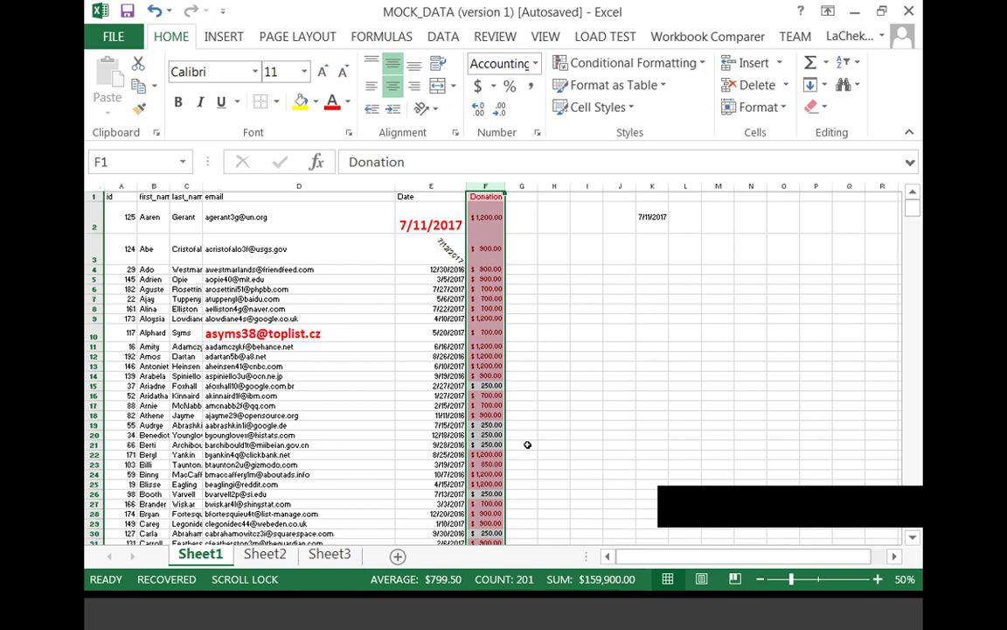
Apply a Duplicate Values highlight rule to cell F3, using Light Red Fill with Dark Red Text
{"action": "left_click", "coordinate": [483, 250]}
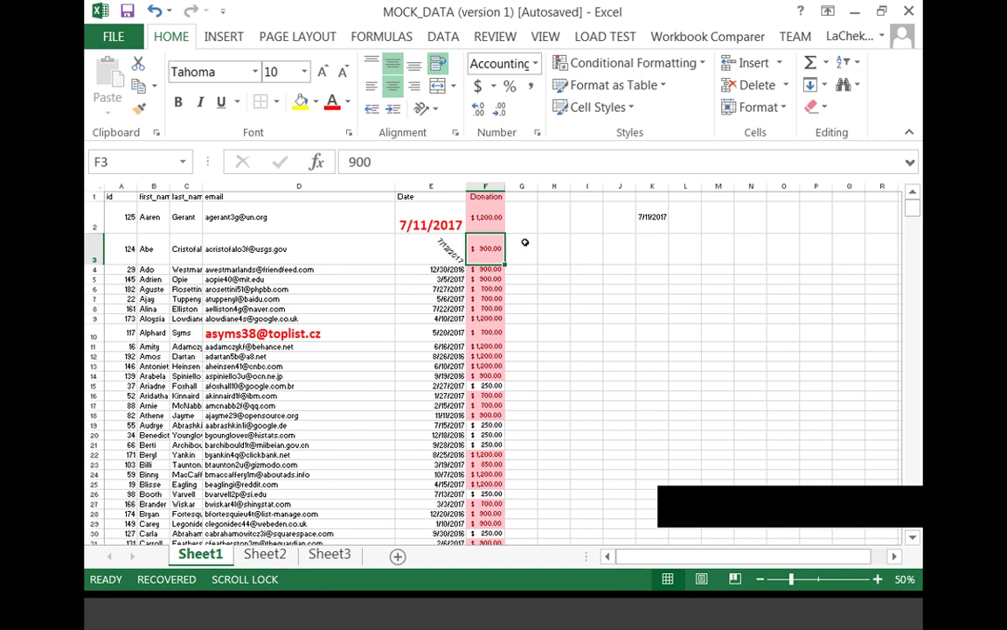
{"action": "left_click", "coordinate": [682, 63]}
{"action": "mouse_move", "coordinate": [697, 93]}
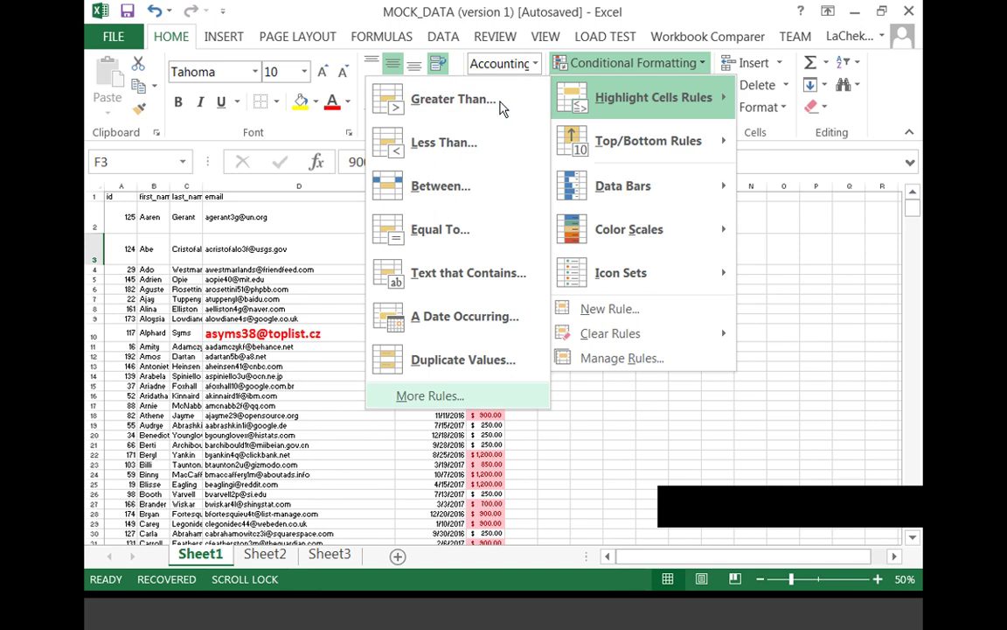
{"action": "left_click", "coordinate": [459, 359]}
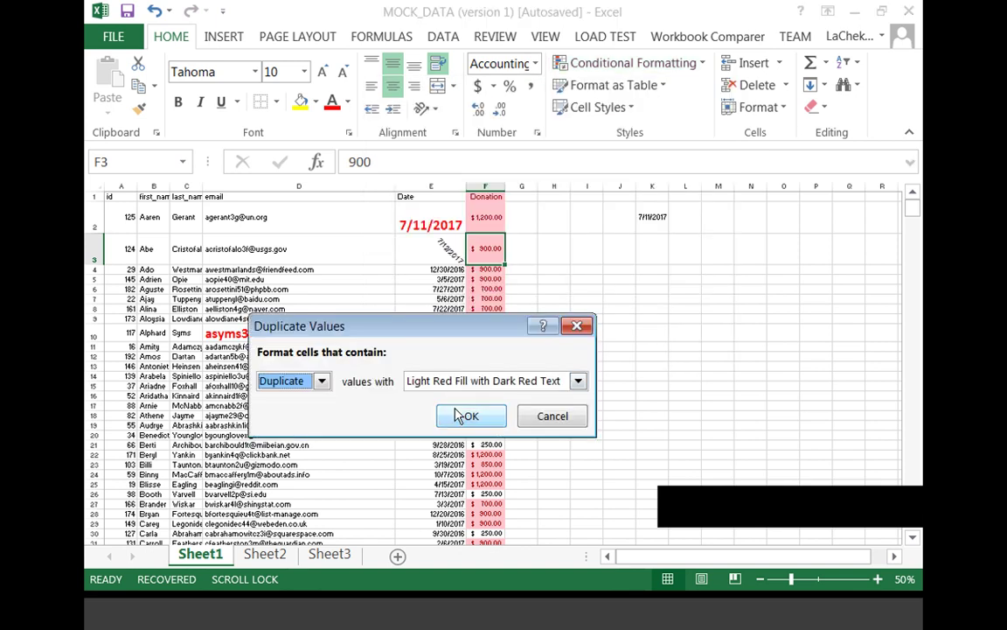
{"action": "left_click", "coordinate": [465, 416]}
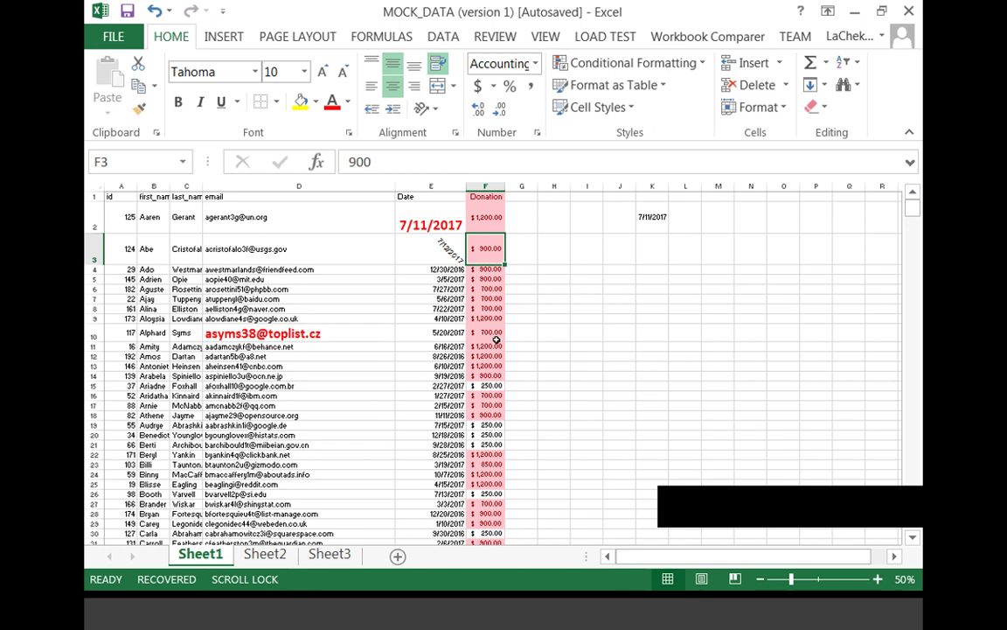
Clear the conditional formatting rules from the entire Donation column F
{"action": "left_click", "coordinate": [486, 188]}
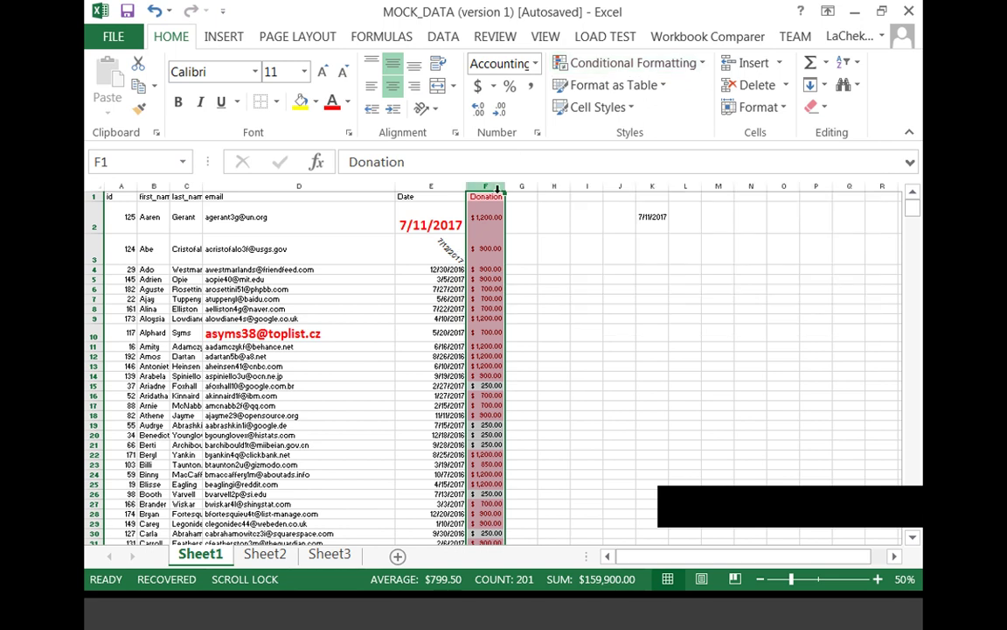
{"action": "left_click", "coordinate": [703, 66]}
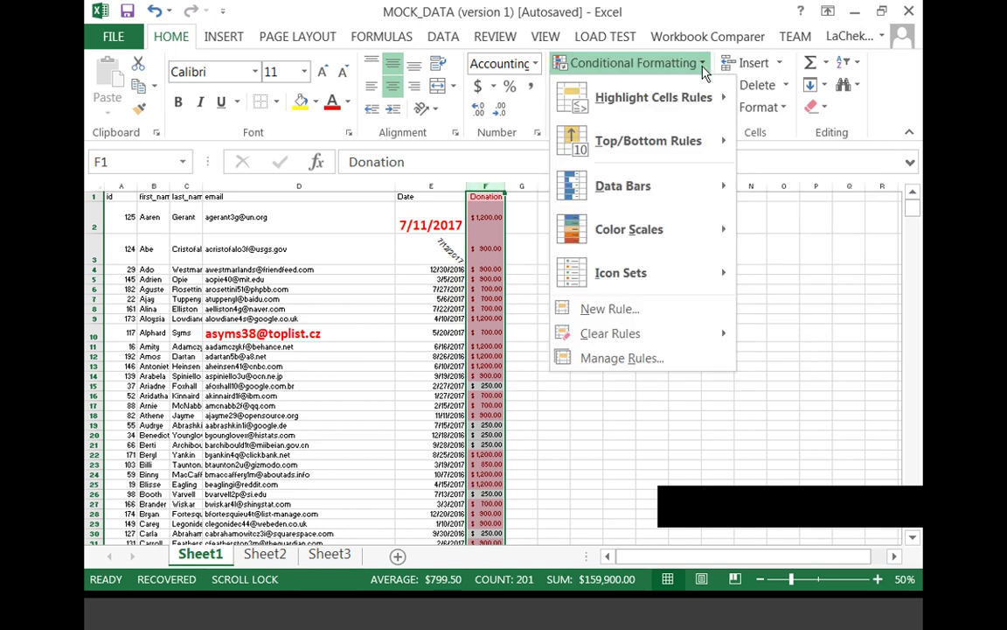
{"action": "mouse_move", "coordinate": [644, 343]}
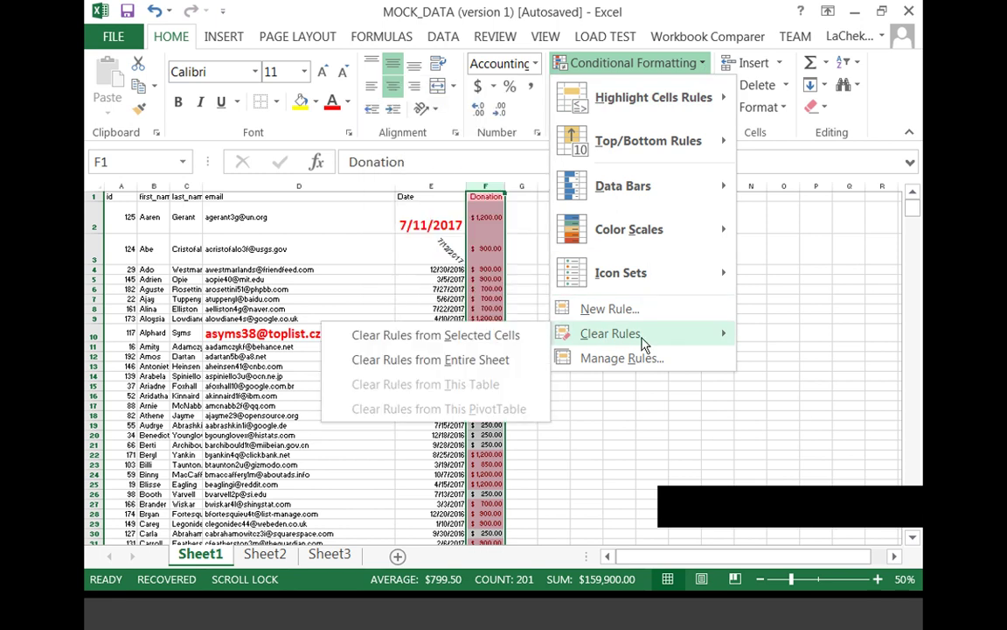
{"action": "left_click", "coordinate": [473, 339]}
{"action": "left_click", "coordinate": [555, 311]}
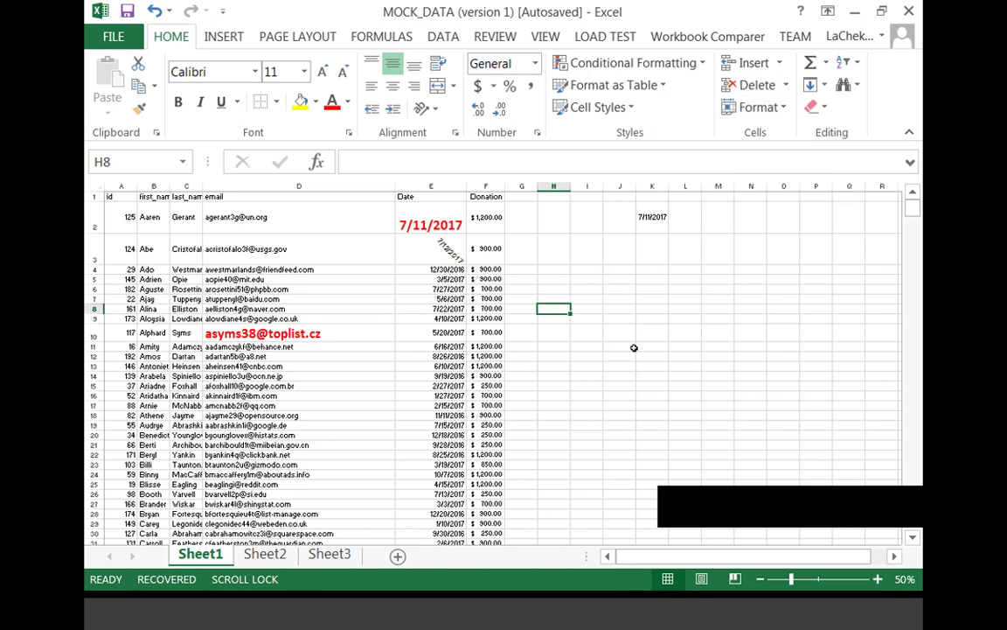
{"action": "left_click", "coordinate": [784, 109]}
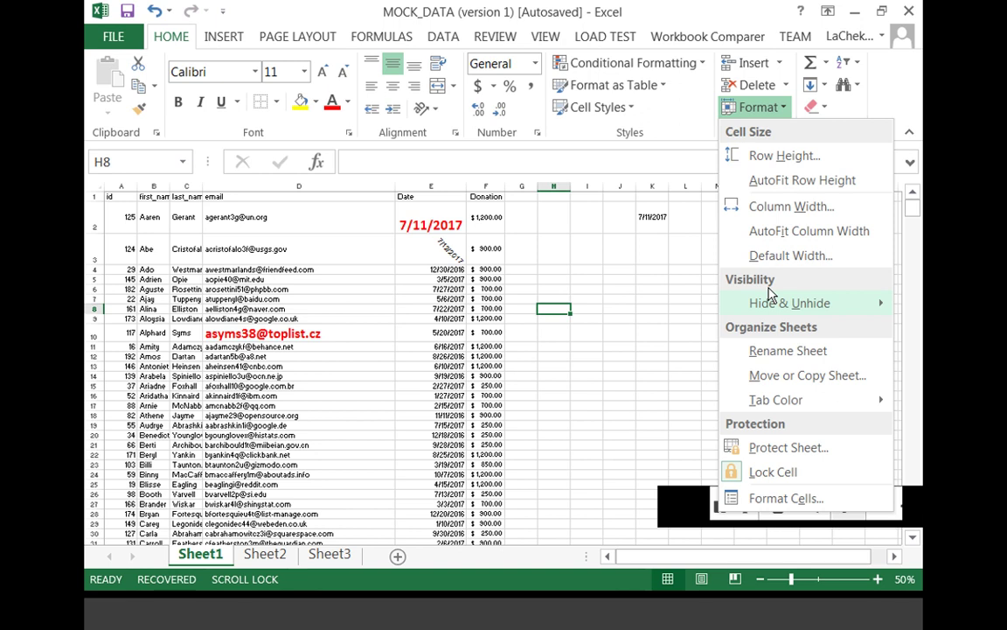
{"action": "mouse_move", "coordinate": [771, 296]}
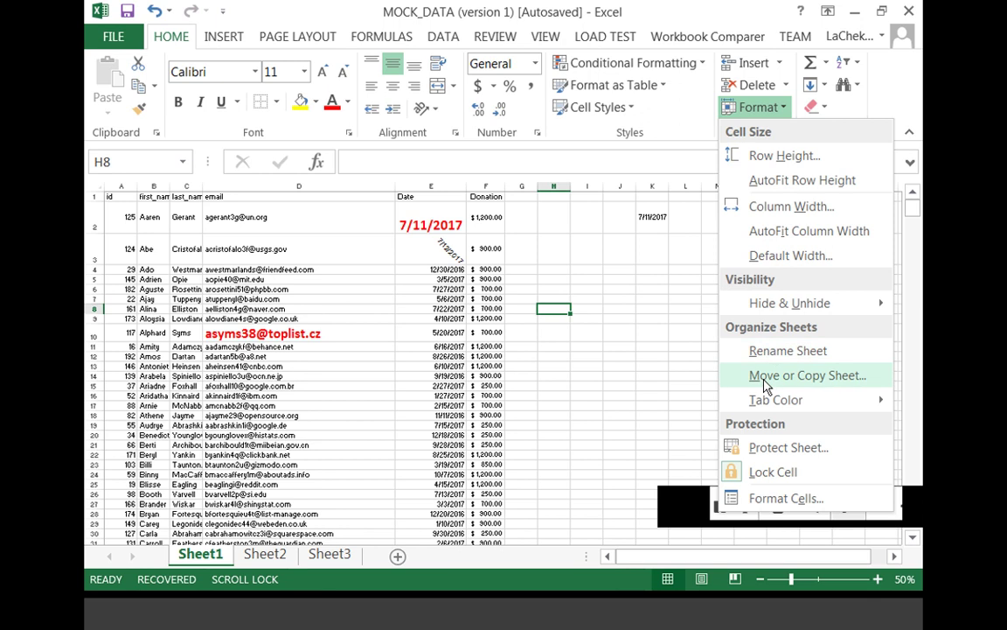
{"action": "mouse_move", "coordinate": [787, 411]}
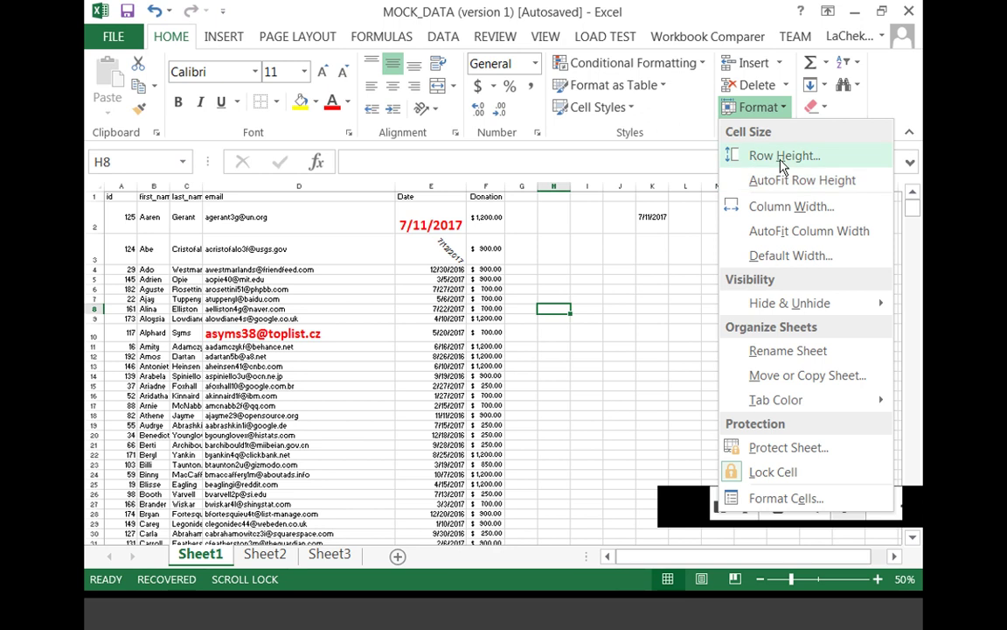
{"action": "left_click", "coordinate": [787, 109]}
{"action": "left_click", "coordinate": [786, 109]}
{"action": "left_click", "coordinate": [784, 110]}
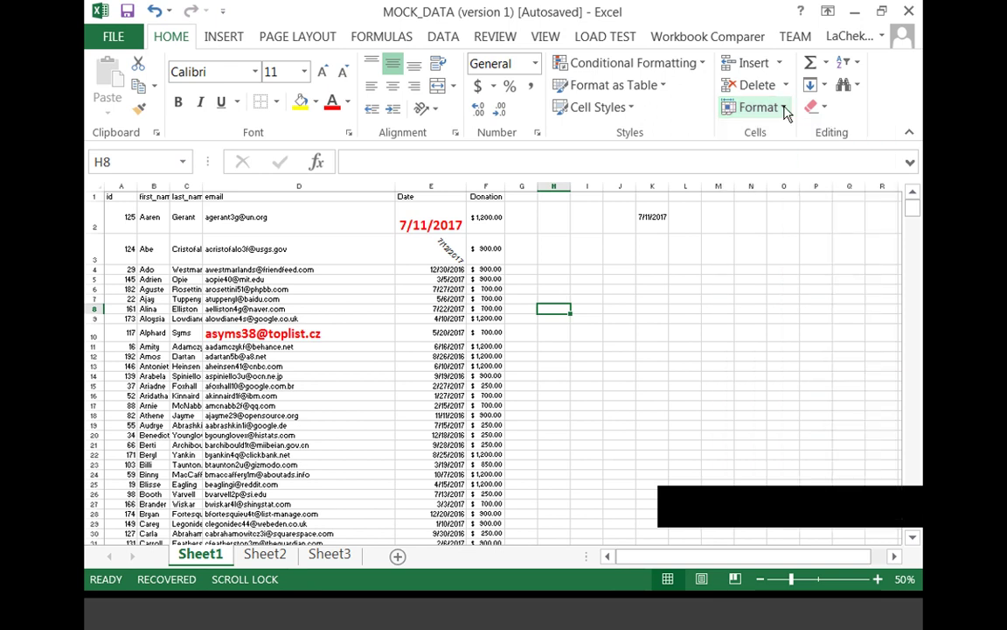
{"action": "left_click", "coordinate": [779, 63]}
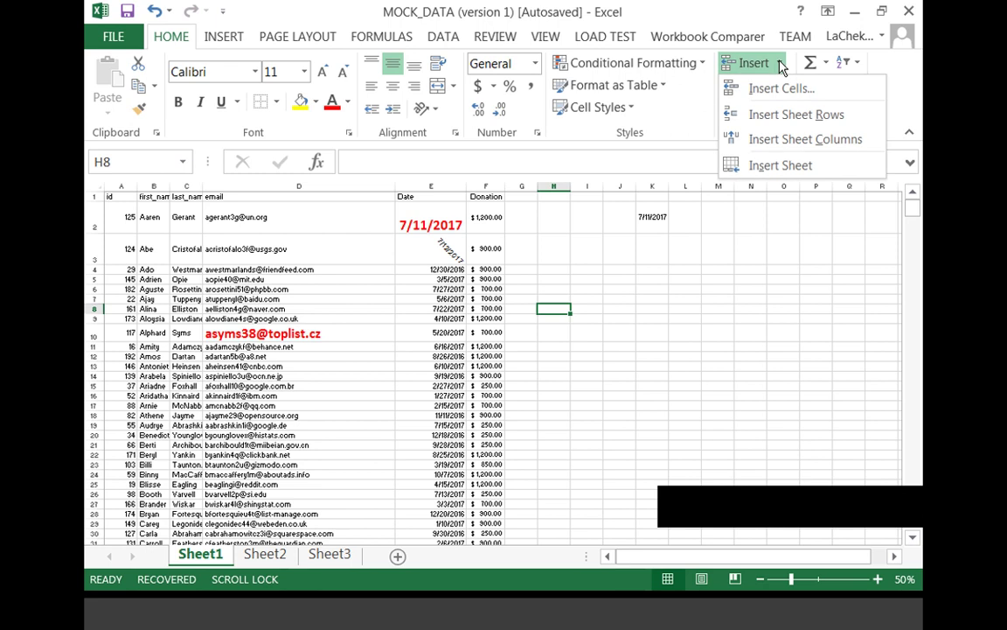
{"action": "left_click", "coordinate": [780, 66]}
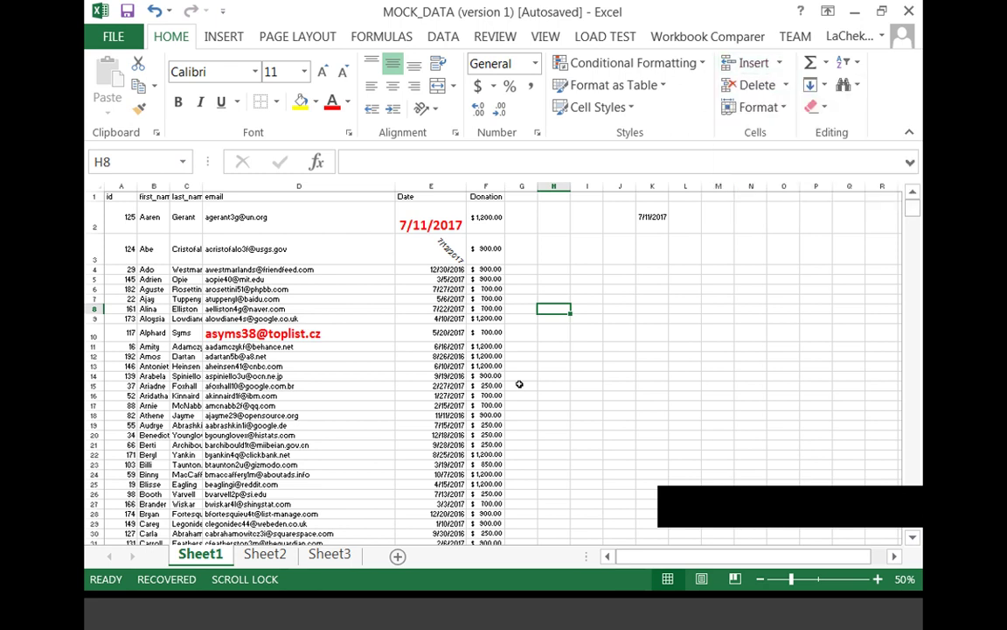
Insert a blank column between the Date and Donation columns
{"action": "left_click", "coordinate": [486, 187]}
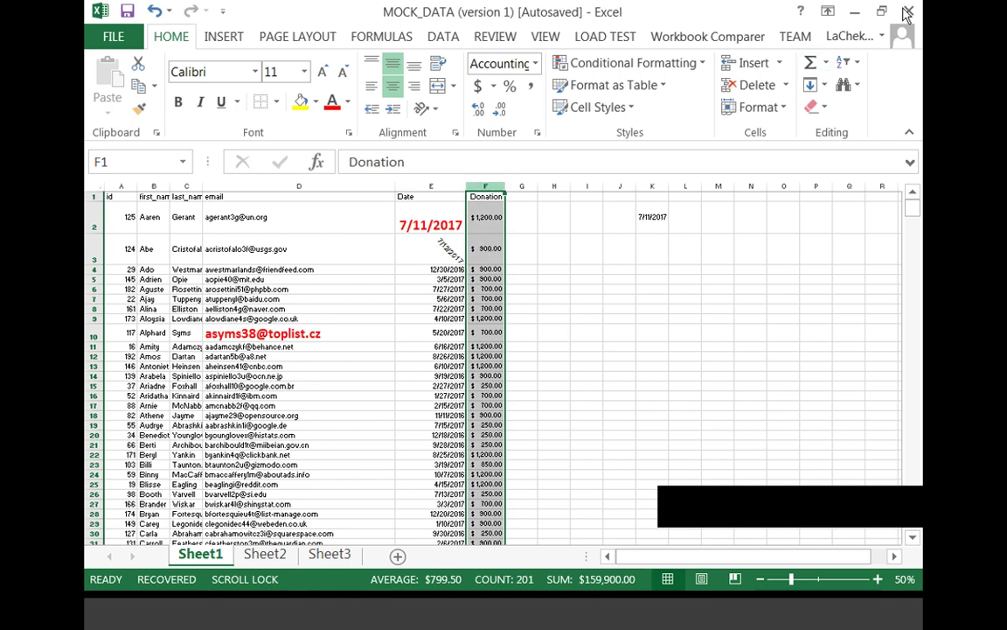
{"action": "right_click", "coordinate": [487, 187]}
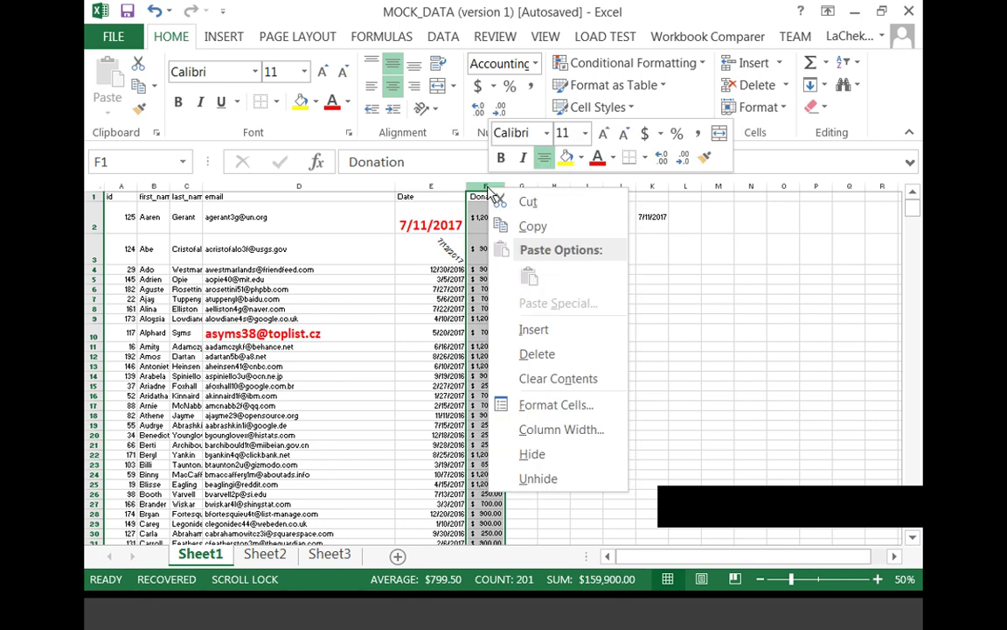
{"action": "key", "text": "Escape"}
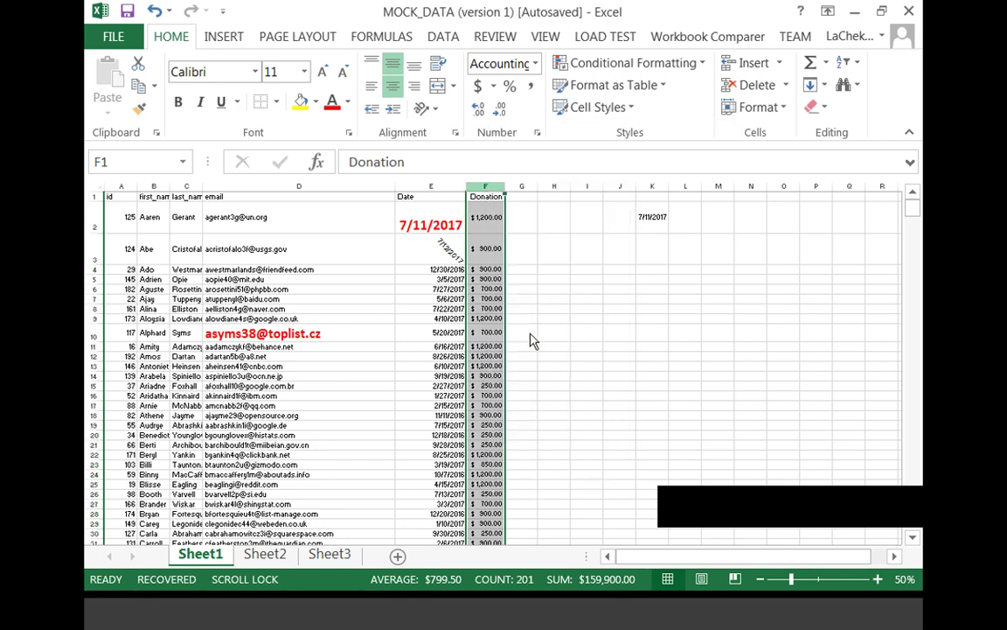
{"action": "key", "text": "ctrl+shift+plus"}
{"action": "left_click", "coordinate": [502, 286]}
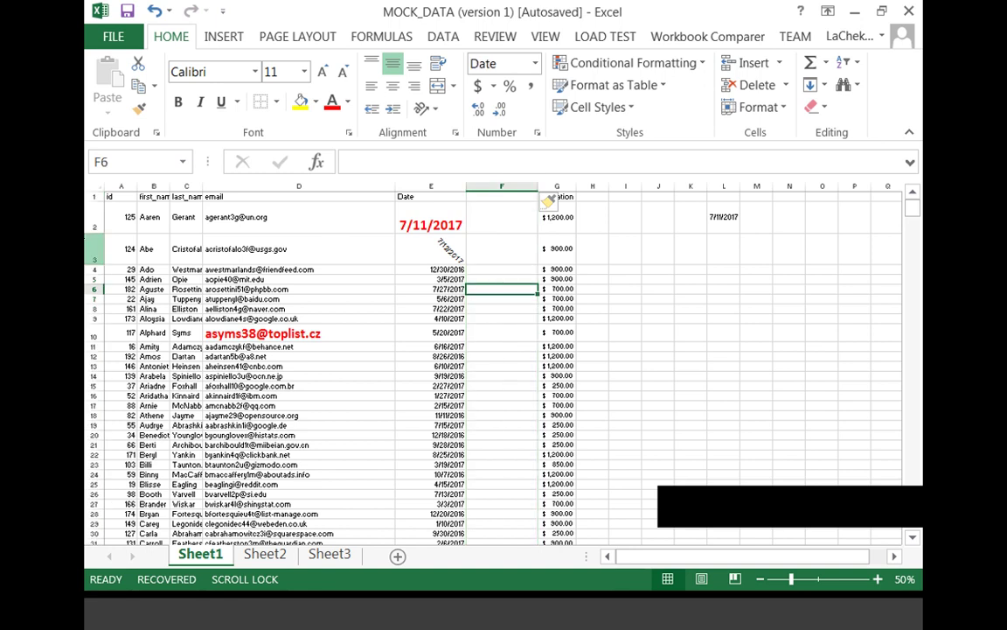
Insert a blank row directly below the header row, above the first donor record
{"action": "left_click", "coordinate": [91, 219]}
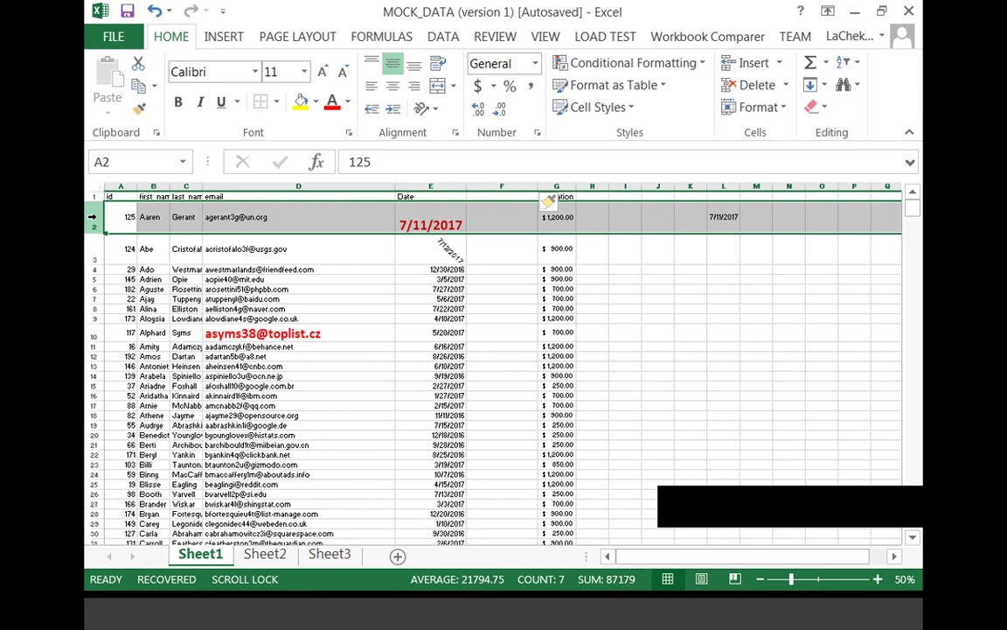
{"action": "right_click", "coordinate": [93, 218]}
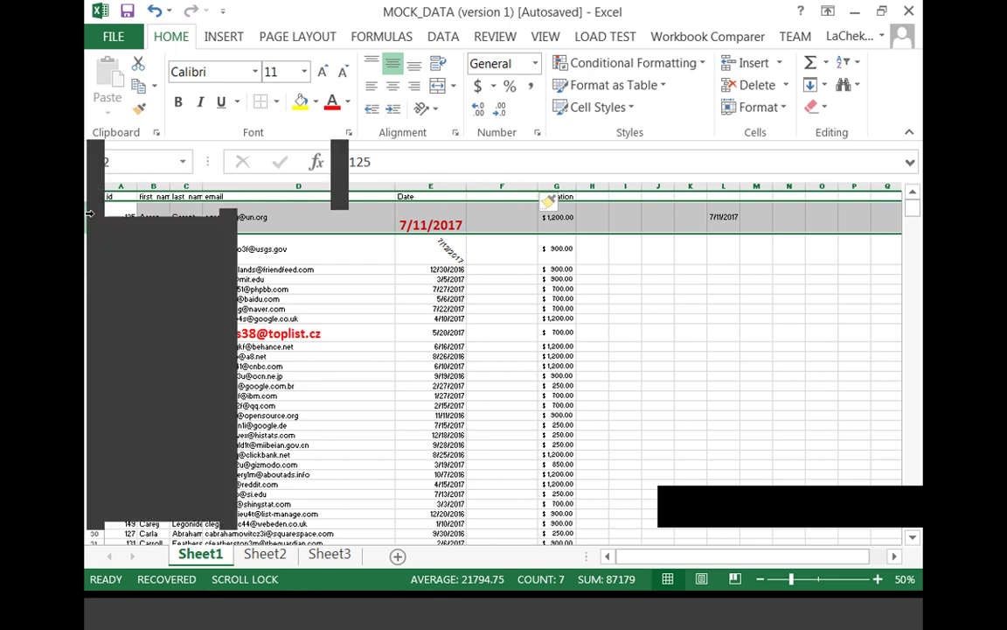
{"action": "left_click", "coordinate": [140, 359]}
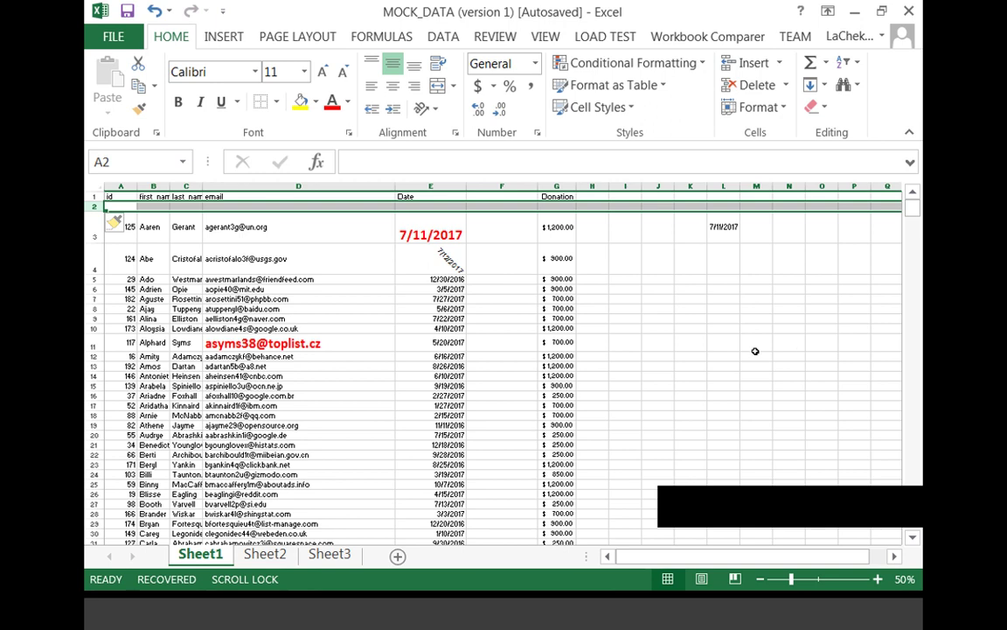
Widen column L slightly by entering a new column width with cell L12 selected
{"action": "left_click", "coordinate": [724, 356]}
{"action": "left_click", "coordinate": [764, 107]}
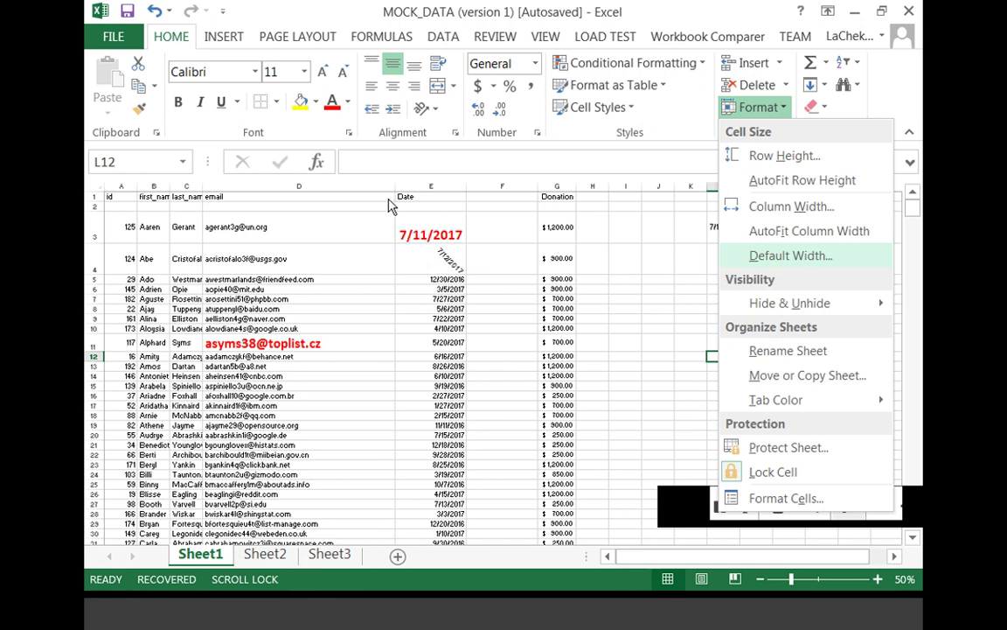
{"action": "left_click", "coordinate": [828, 214]}
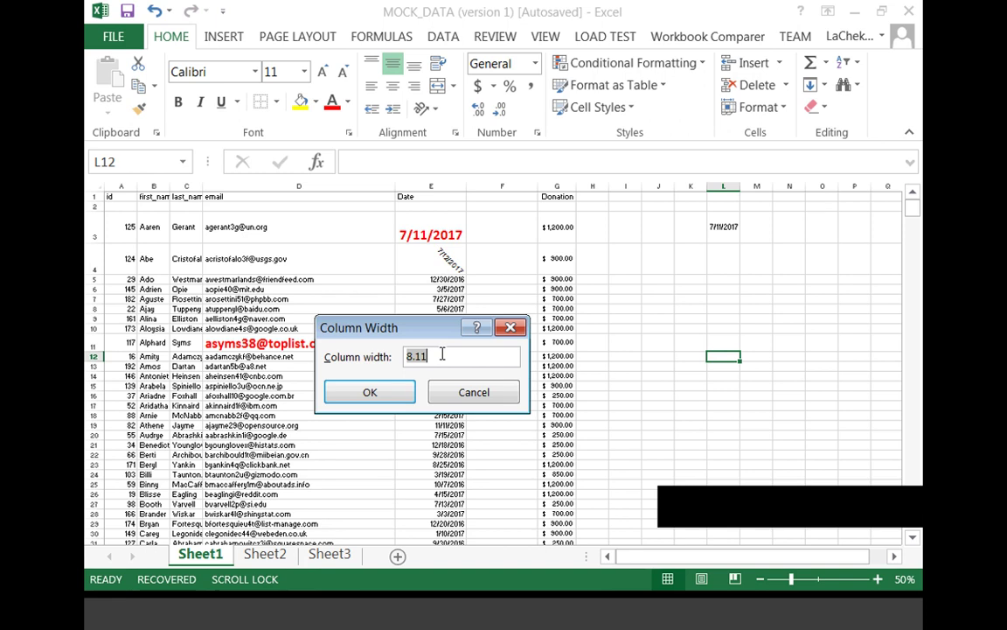
{"action": "type", "text": "1/20"}
{"action": "key", "text": "Return"}
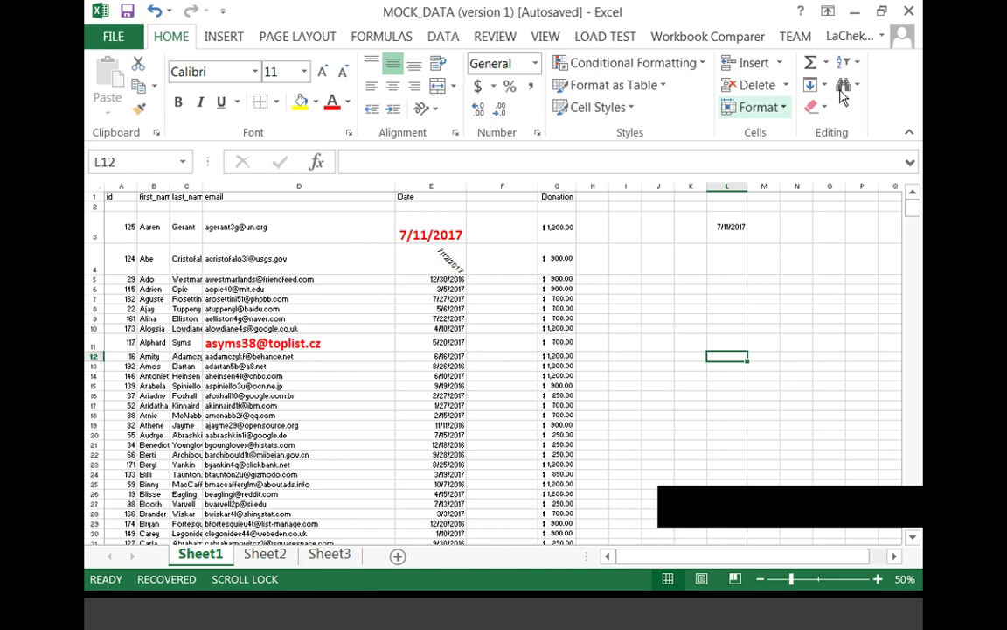
Rename the worksheet Sheet1 as raw data
{"action": "left_click", "coordinate": [778, 108]}
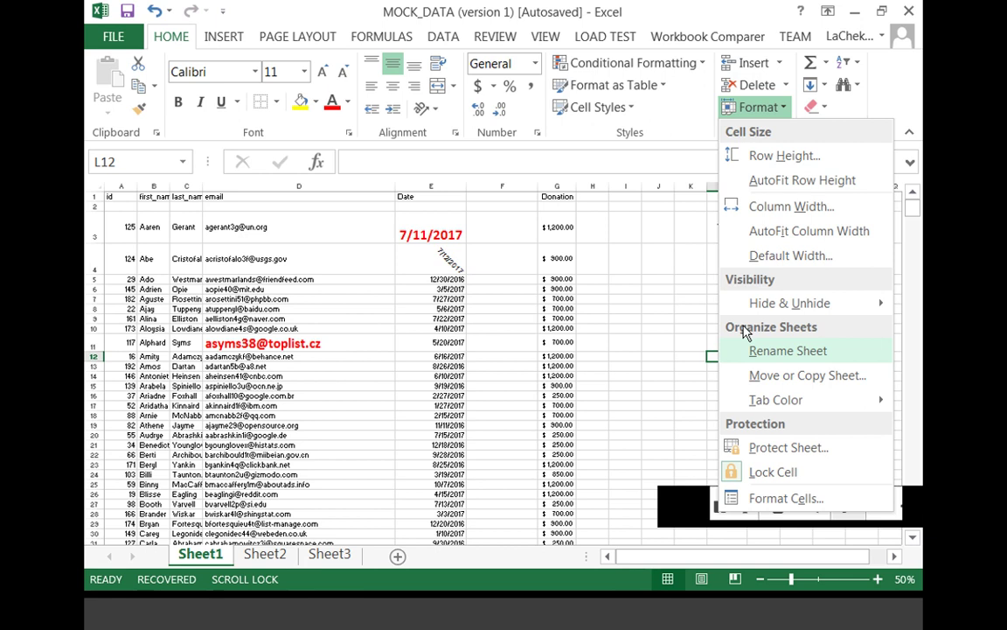
{"action": "left_click", "coordinate": [658, 327]}
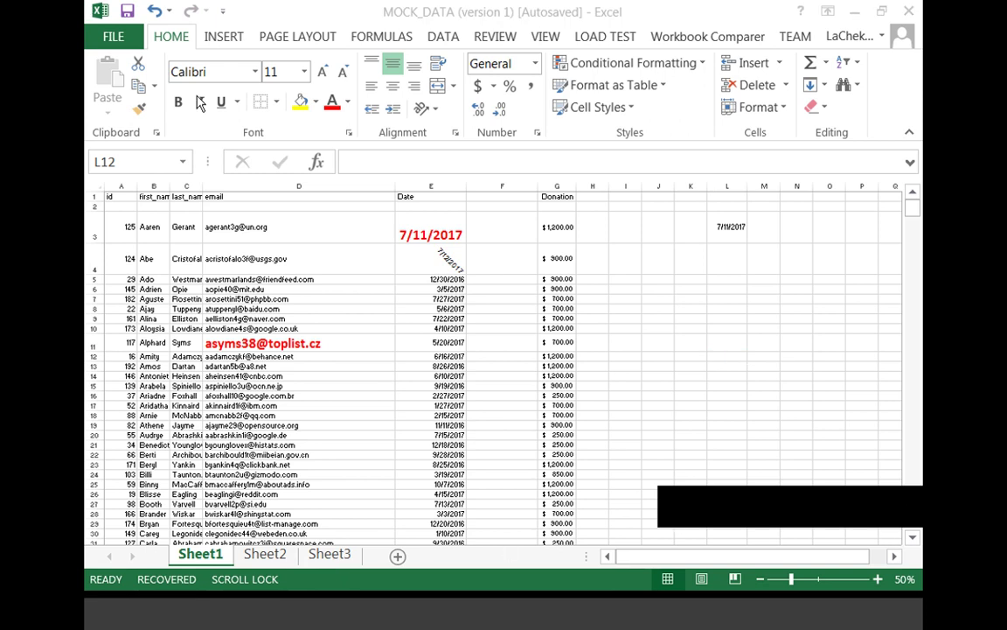
{"action": "left_click", "coordinate": [207, 564]}
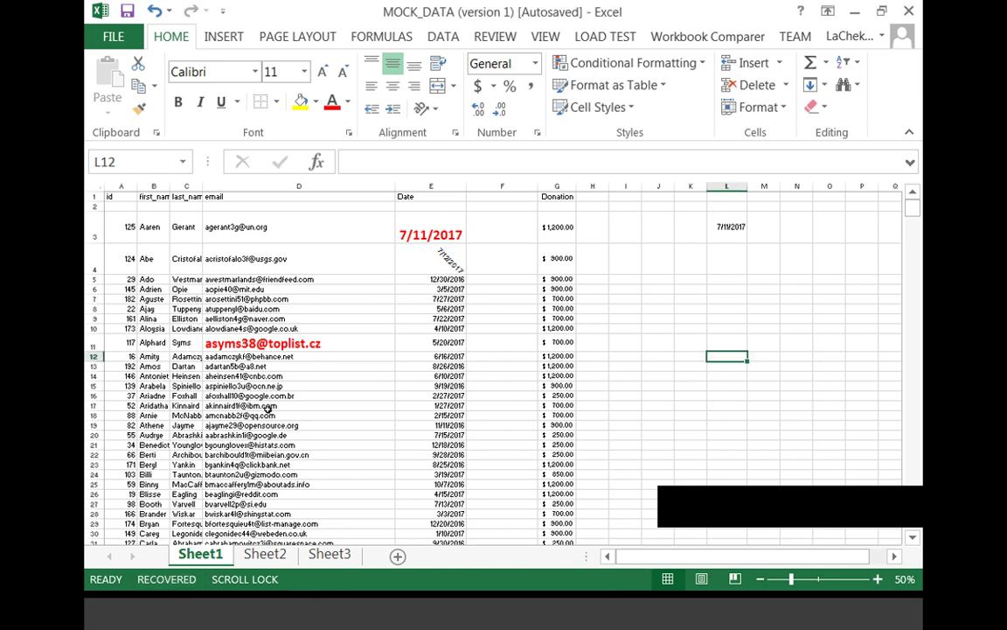
{"action": "right_click", "coordinate": [201, 556]}
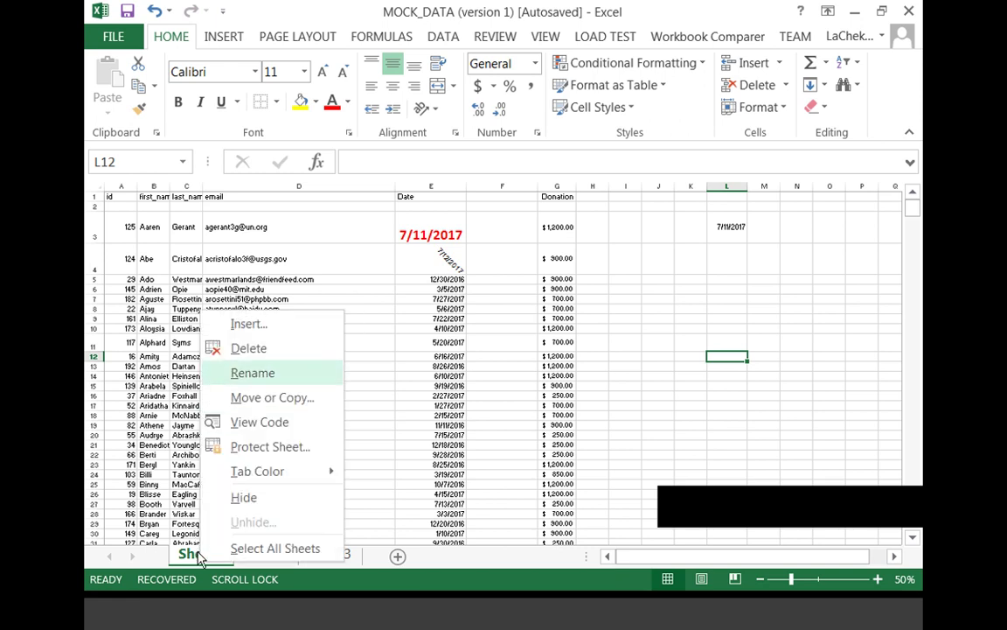
{"action": "left_click", "coordinate": [253, 372]}
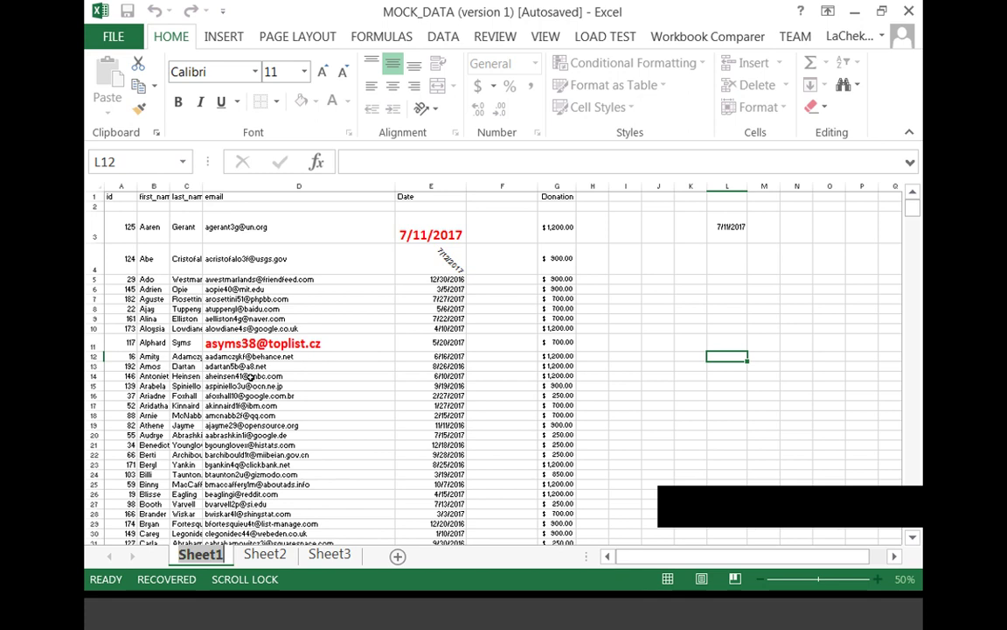
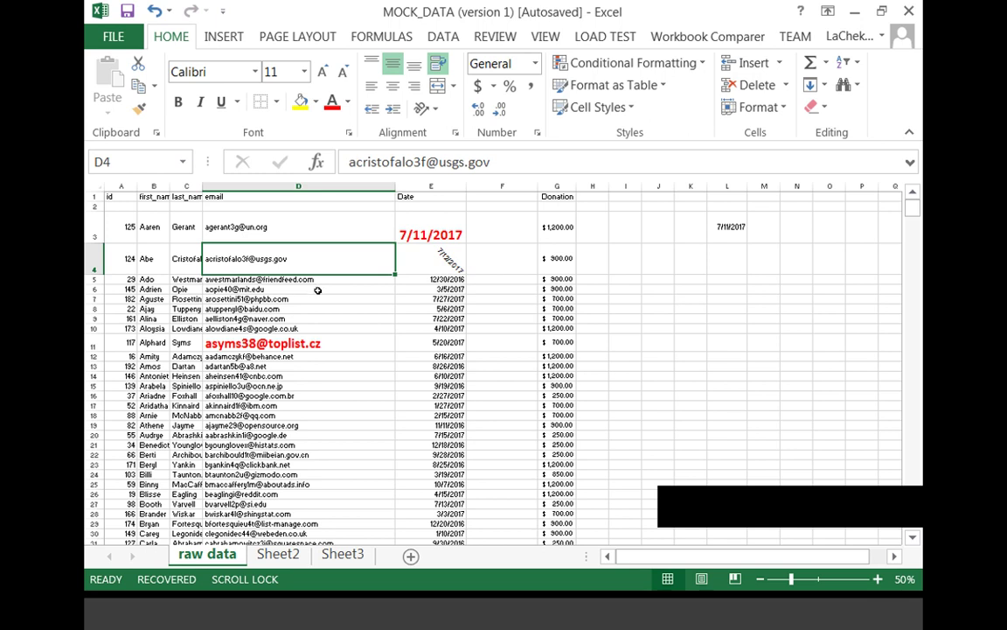
Rename the worksheet Sheet2 as Donors - $250
{"action": "left_click", "coordinate": [294, 556]}
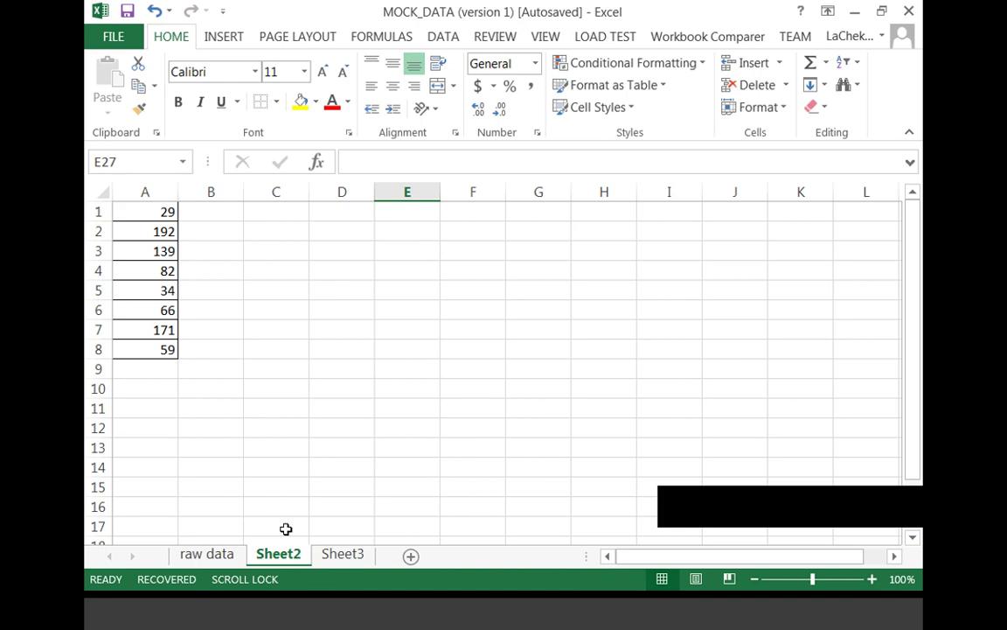
{"action": "left_click", "coordinate": [207, 553]}
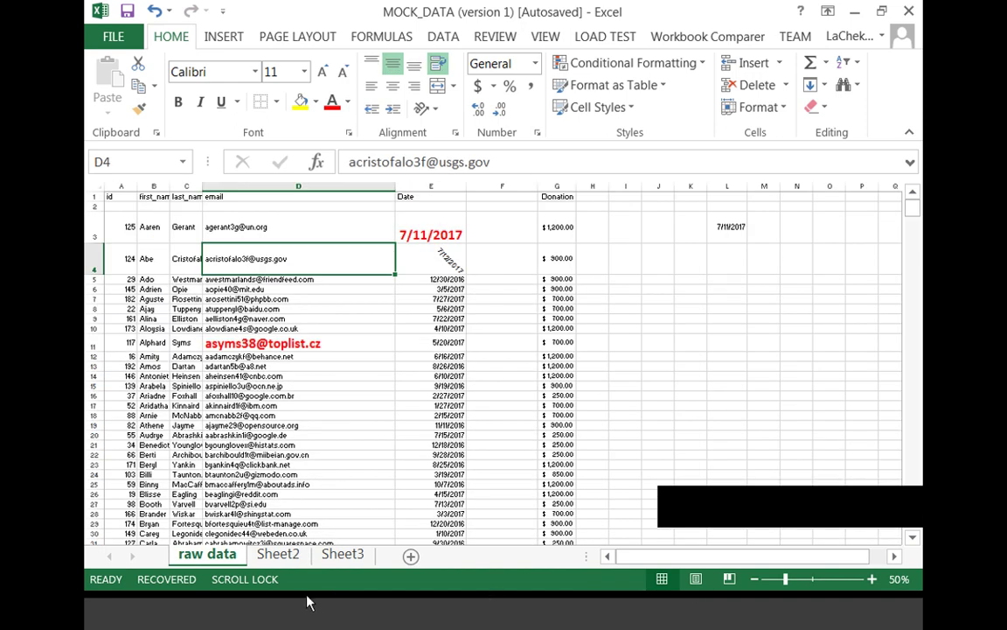
{"action": "right_click", "coordinate": [287, 553]}
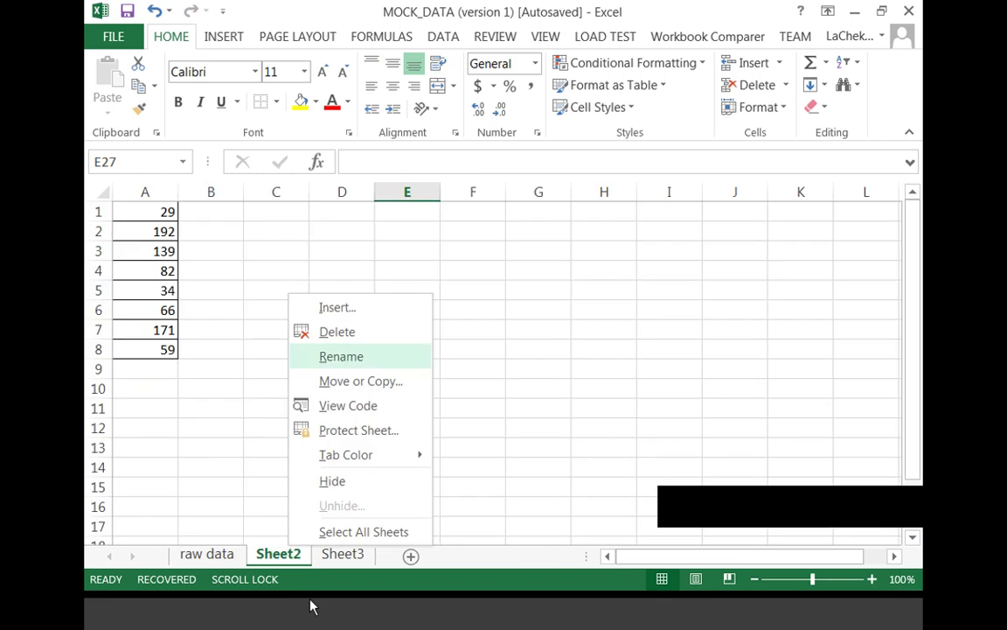
{"action": "left_click", "coordinate": [335, 357]}
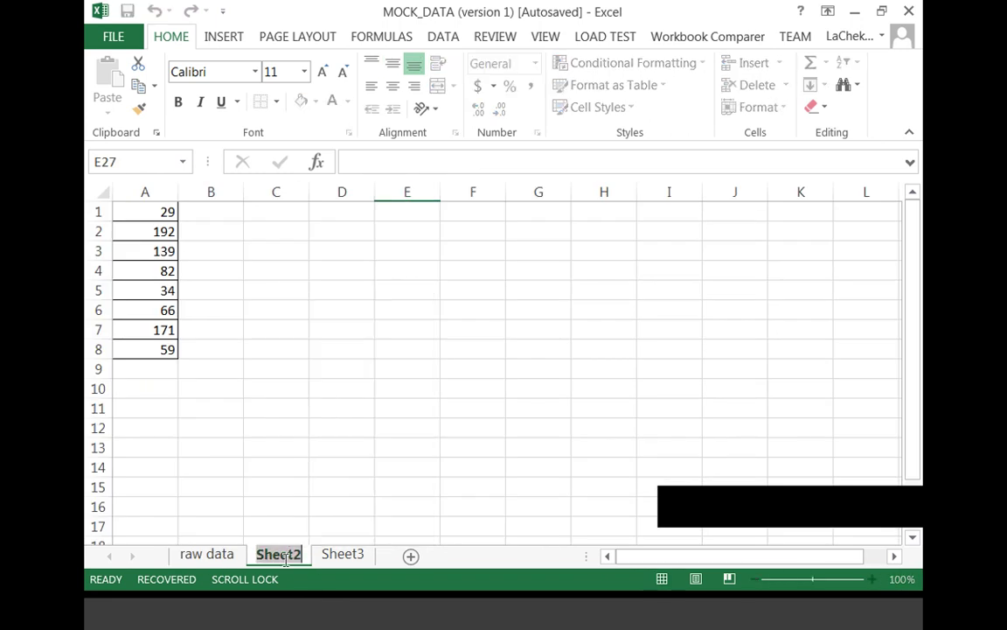
{"action": "type", "text": "Donors "}
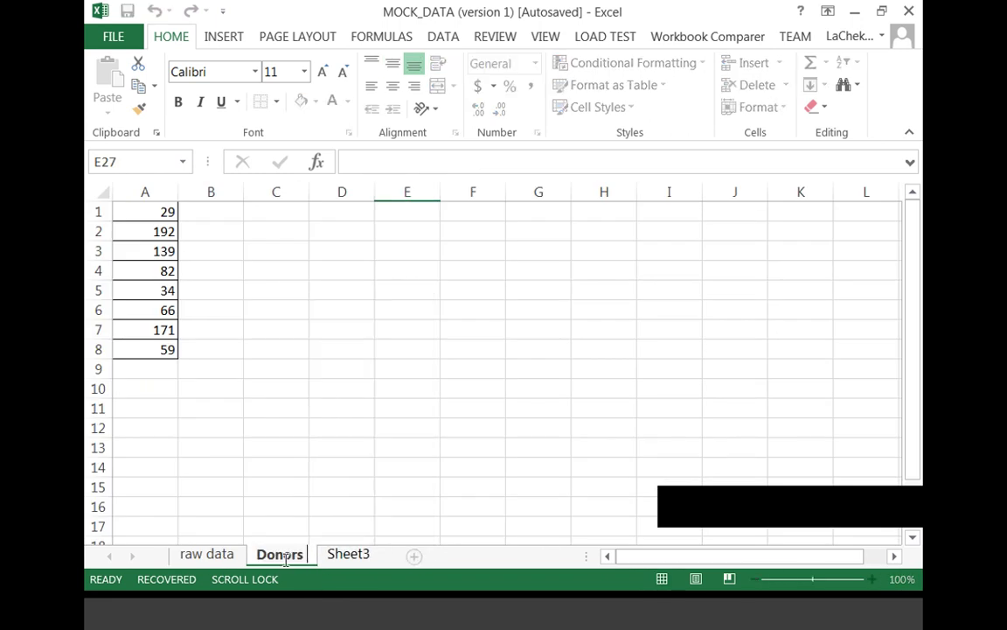
{"action": "type", "text": "- $250"}
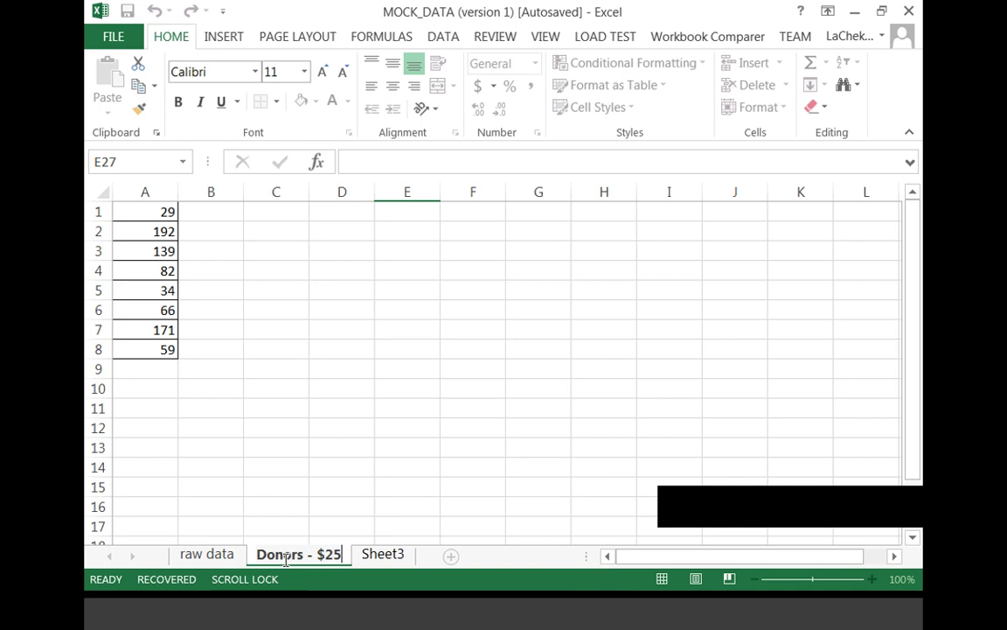
{"action": "left_click", "coordinate": [276, 447]}
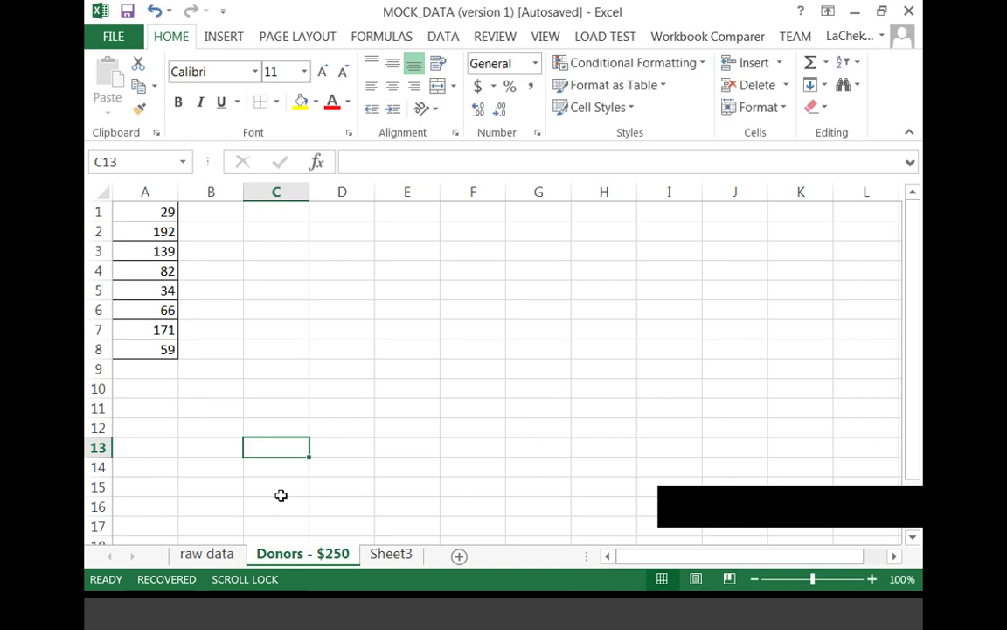
Delete column A with its list of numbers from the Donors - $250 sheet
{"action": "left_click_drag", "start_coordinate": [166, 385], "coordinate": [133, 203]}
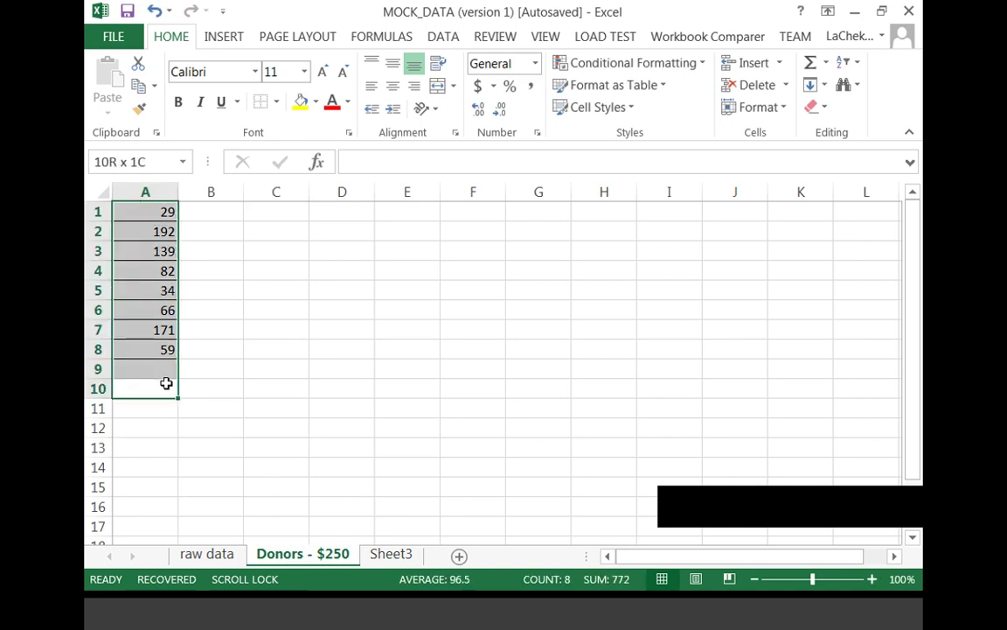
{"action": "right_click", "coordinate": [140, 194]}
{"action": "left_click", "coordinate": [166, 332]}
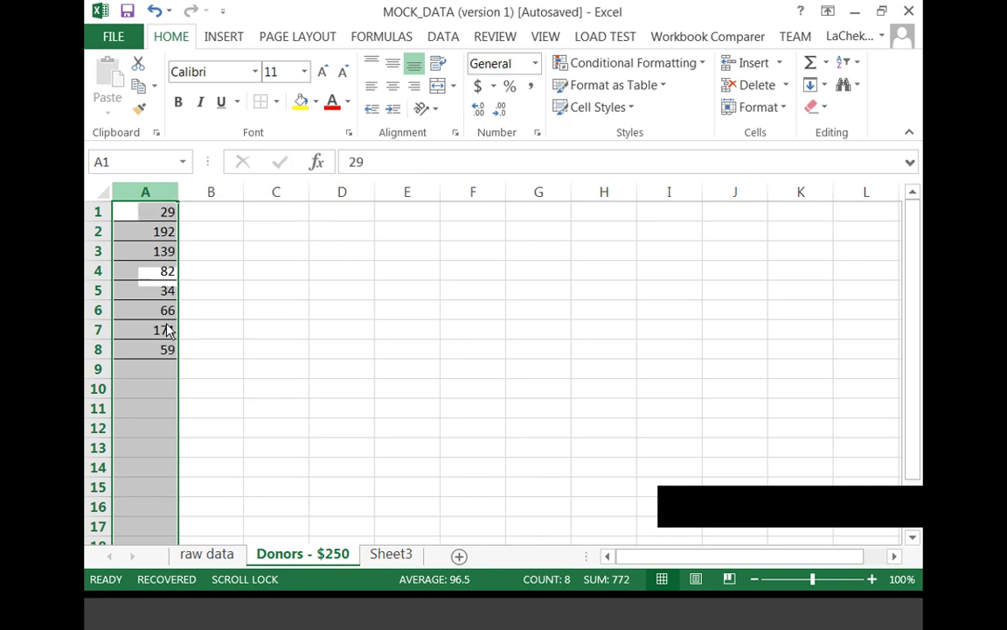
Compare the emptied Donors - $250 sheet with the raw data sheet, ending on raw data
{"action": "left_click", "coordinate": [196, 554]}
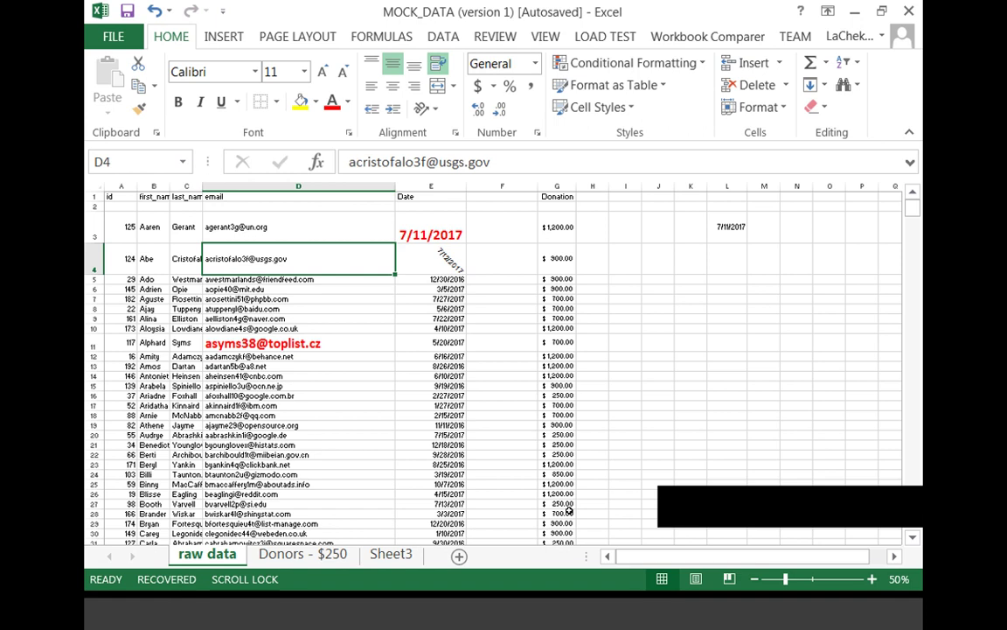
{"action": "left_click", "coordinate": [311, 558]}
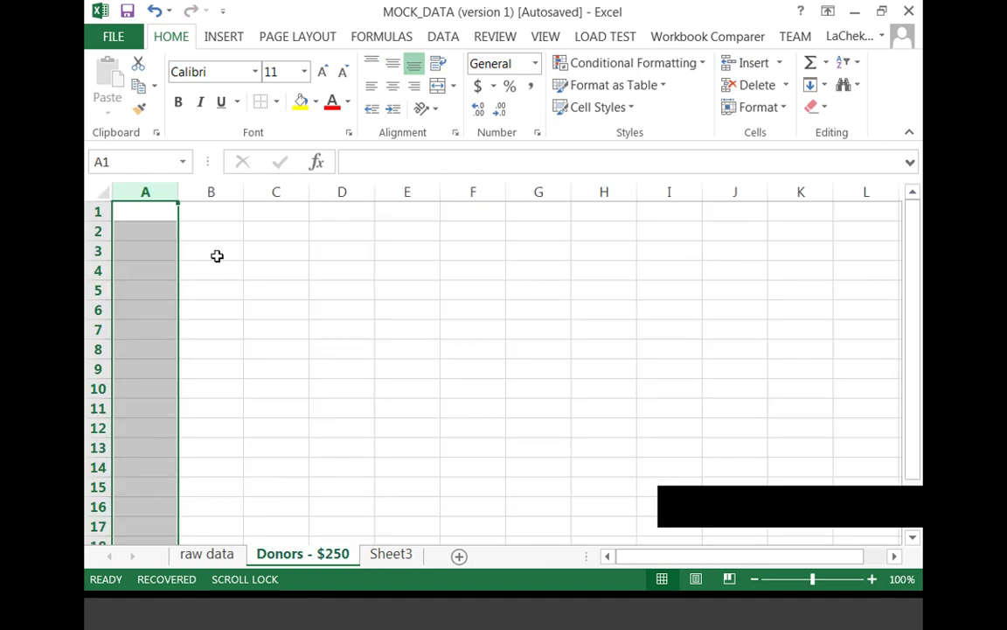
{"action": "left_click", "coordinate": [276, 388]}
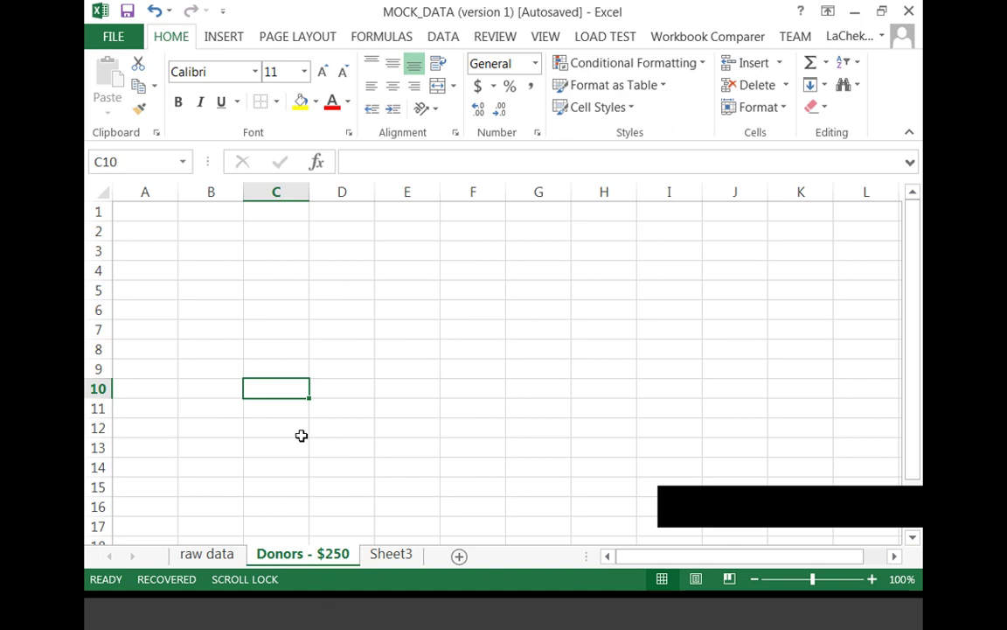
{"action": "key", "text": "ctrl+Page_Up"}
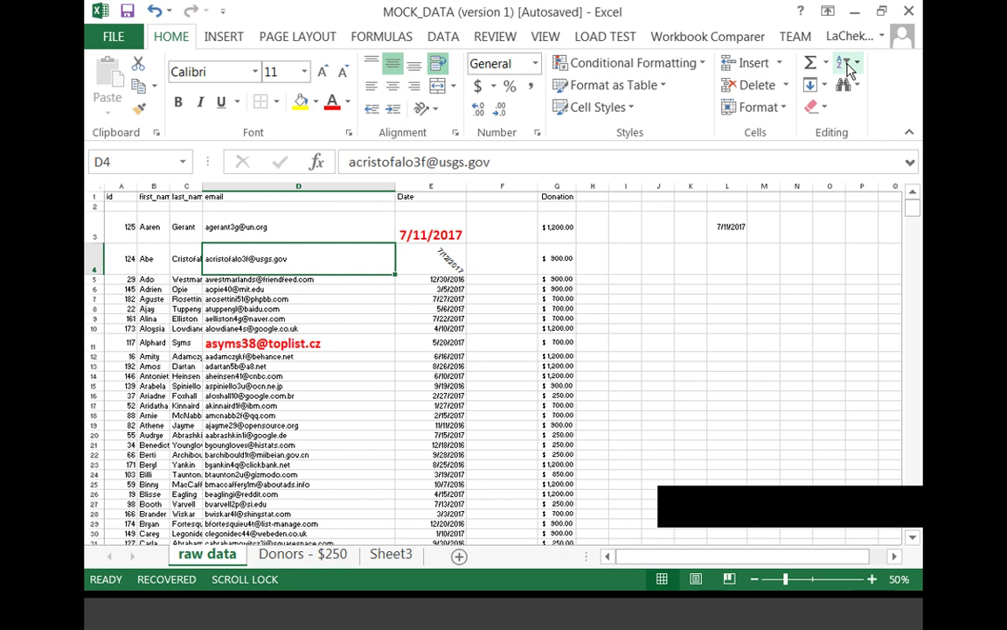
{"action": "left_click", "coordinate": [797, 367]}
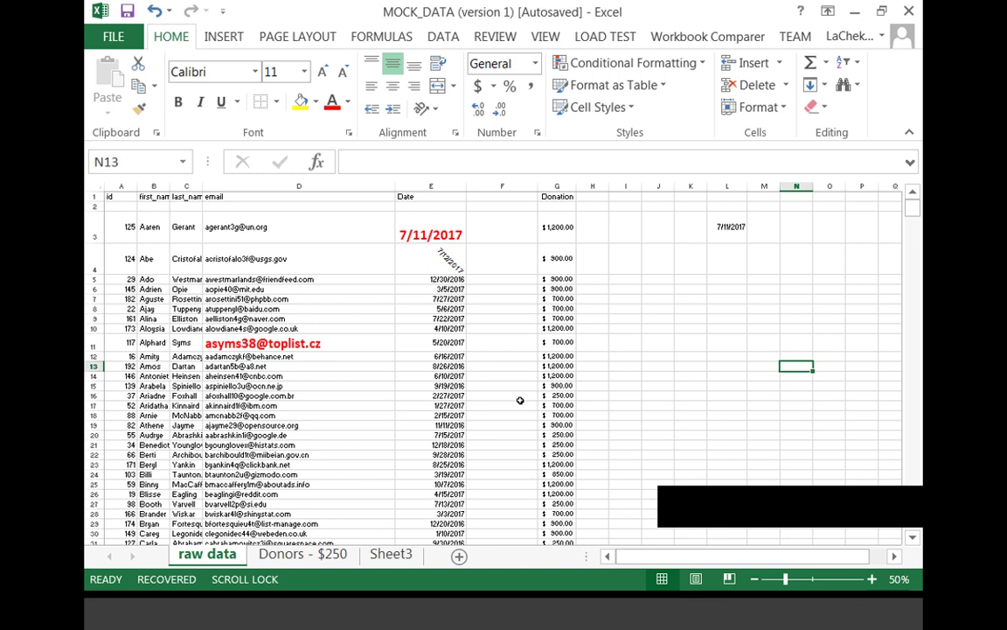
{"action": "left_click", "coordinate": [592, 355]}
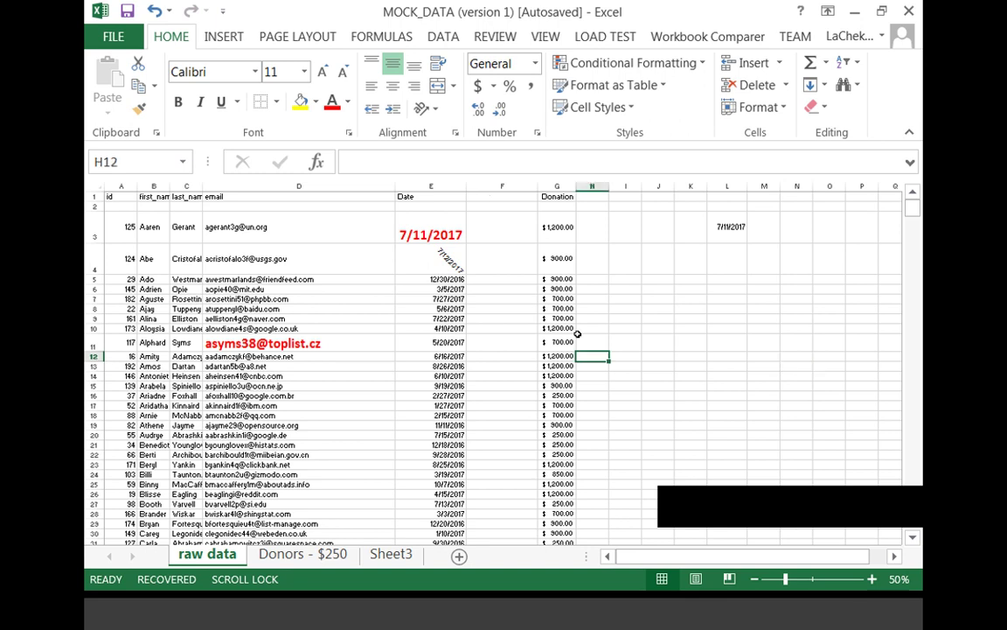
Turn on filtering for the Donation header cell G1
{"action": "left_click", "coordinate": [557, 196]}
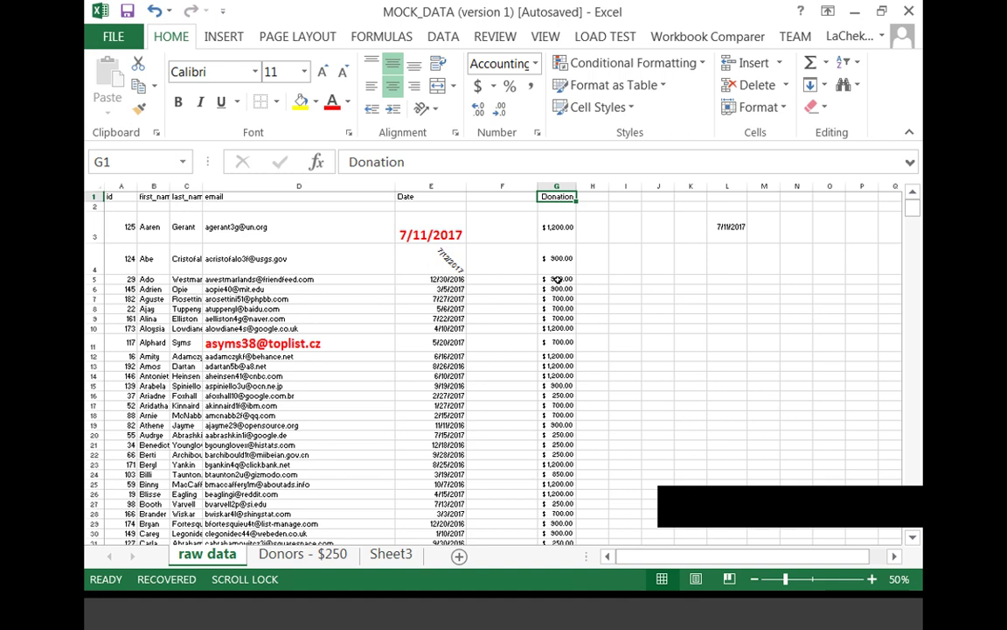
{"action": "left_click", "coordinate": [856, 82]}
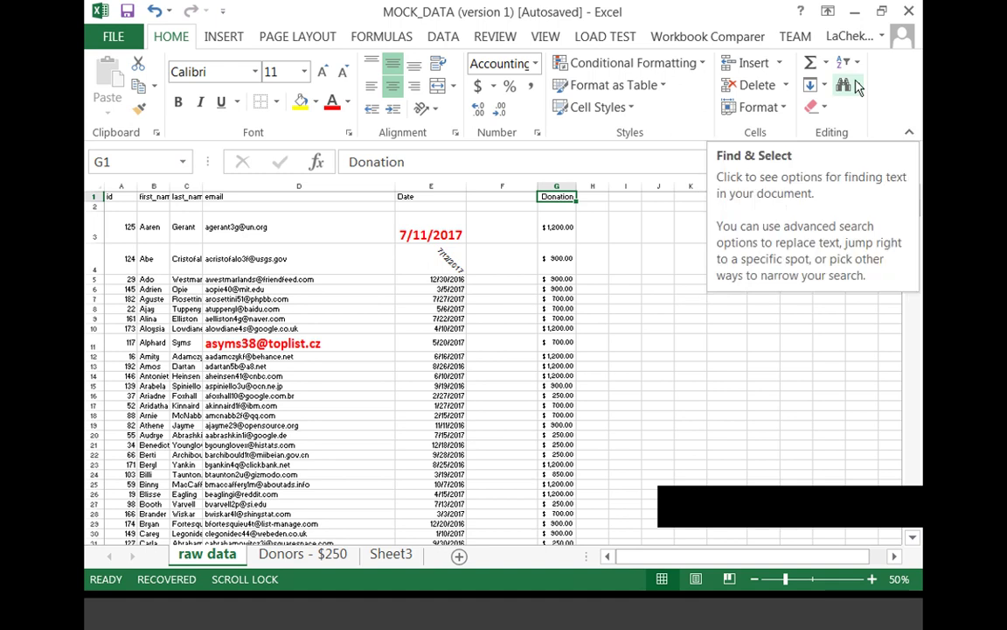
{"action": "left_click", "coordinate": [850, 63]}
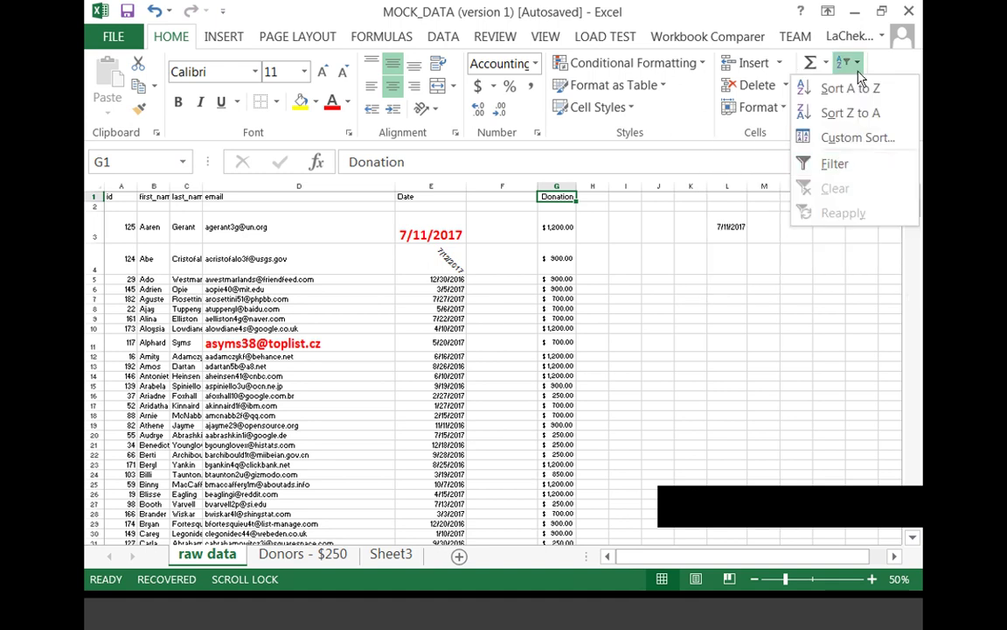
{"action": "left_click", "coordinate": [835, 164]}
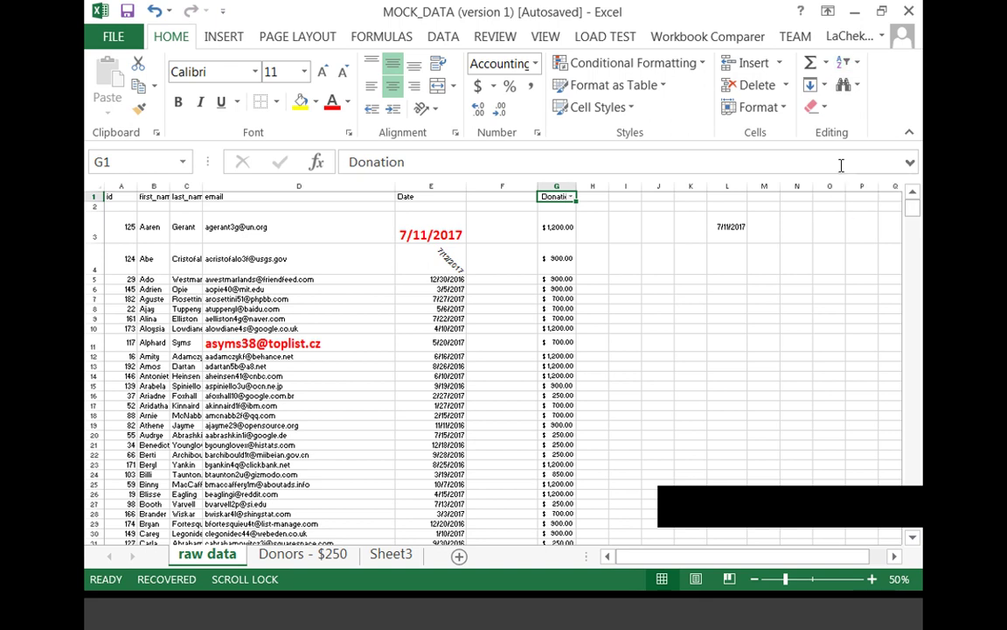
Remove the filter from the Donation header with the sheet enlarged to 80%
{"action": "left_click", "coordinate": [909, 523]}
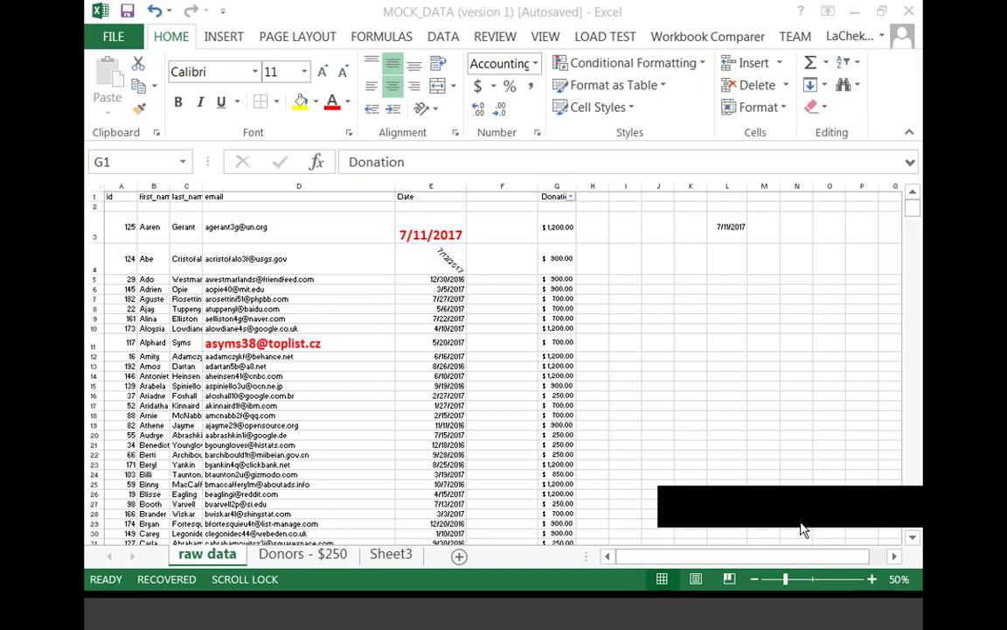
{"action": "left_click", "coordinate": [872, 579]}
{"action": "left_click", "coordinate": [871, 579]}
{"action": "scroll", "coordinate": [803, 558], "scroll_direction": "right", "scroll_amount": 3}
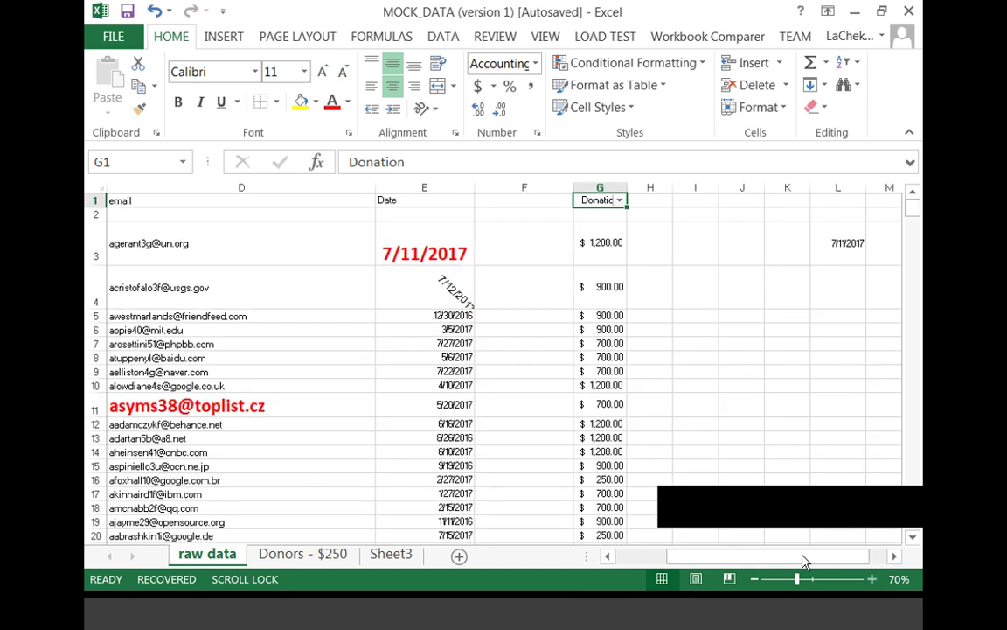
{"action": "left_click", "coordinate": [830, 522]}
{"action": "left_click", "coordinate": [872, 579]}
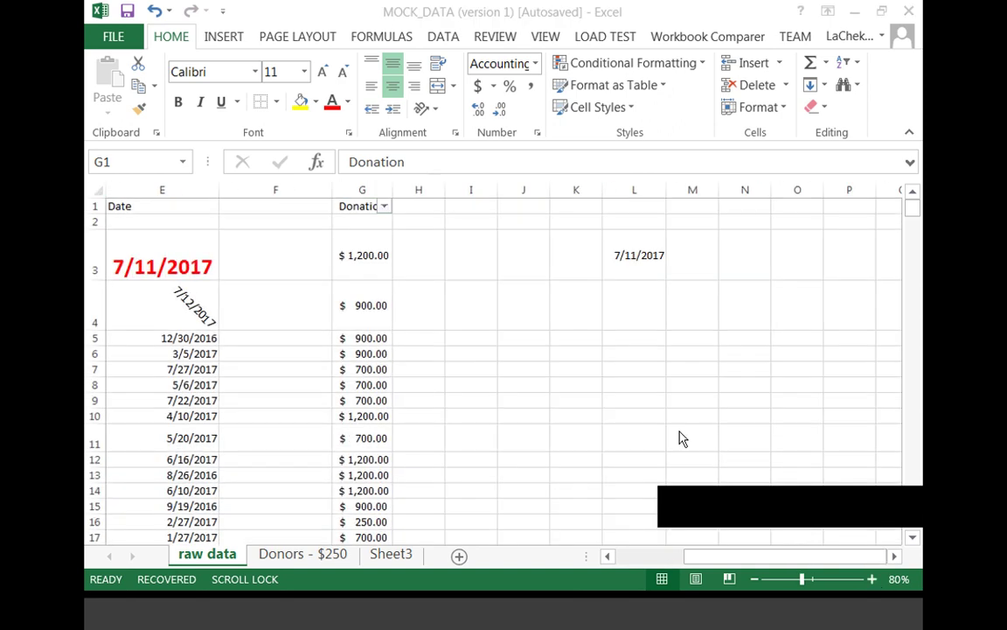
{"action": "left_click", "coordinate": [849, 62]}
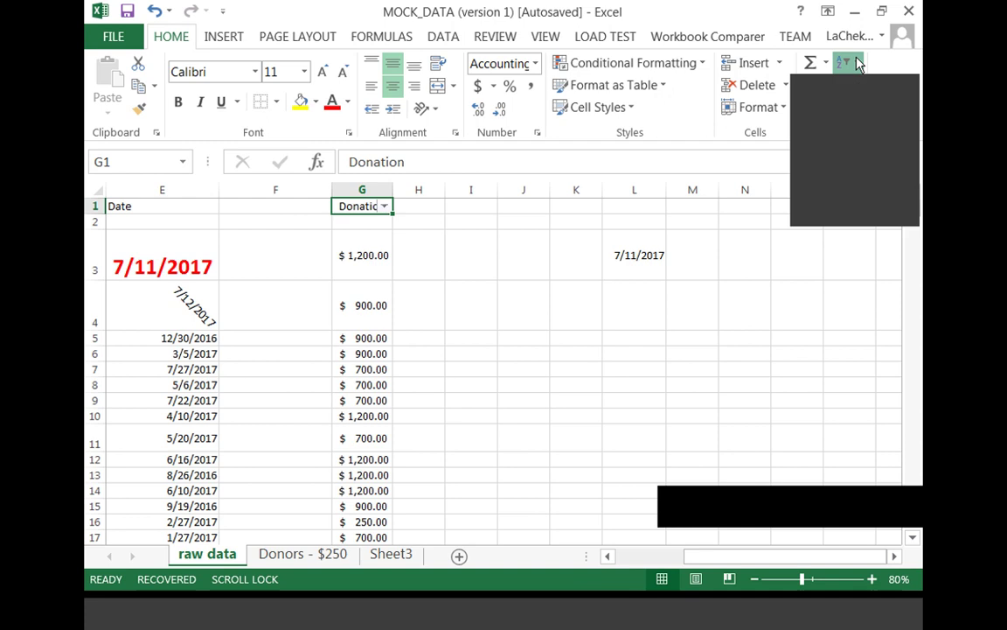
{"action": "left_click", "coordinate": [838, 164]}
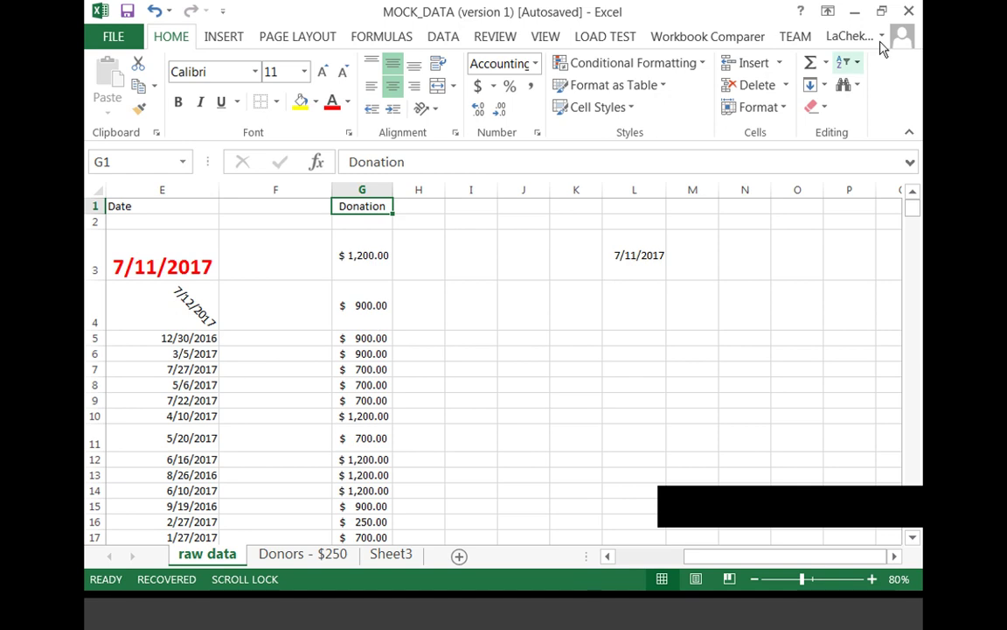
Turn the filter on the Donation header back on and try to show its filter values, with column G selected
{"action": "left_click", "coordinate": [850, 63]}
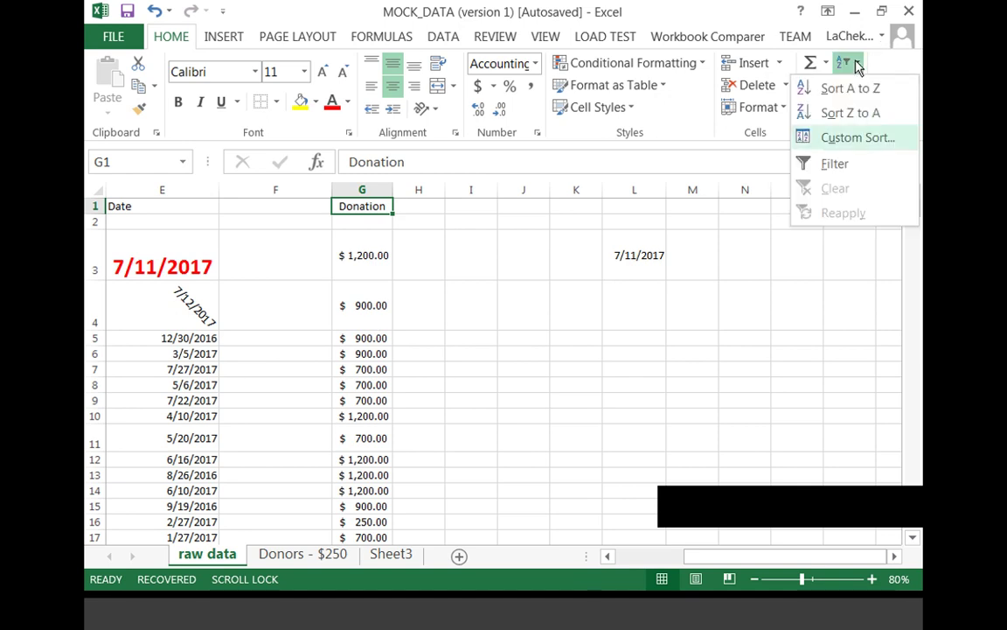
{"action": "left_click", "coordinate": [833, 166]}
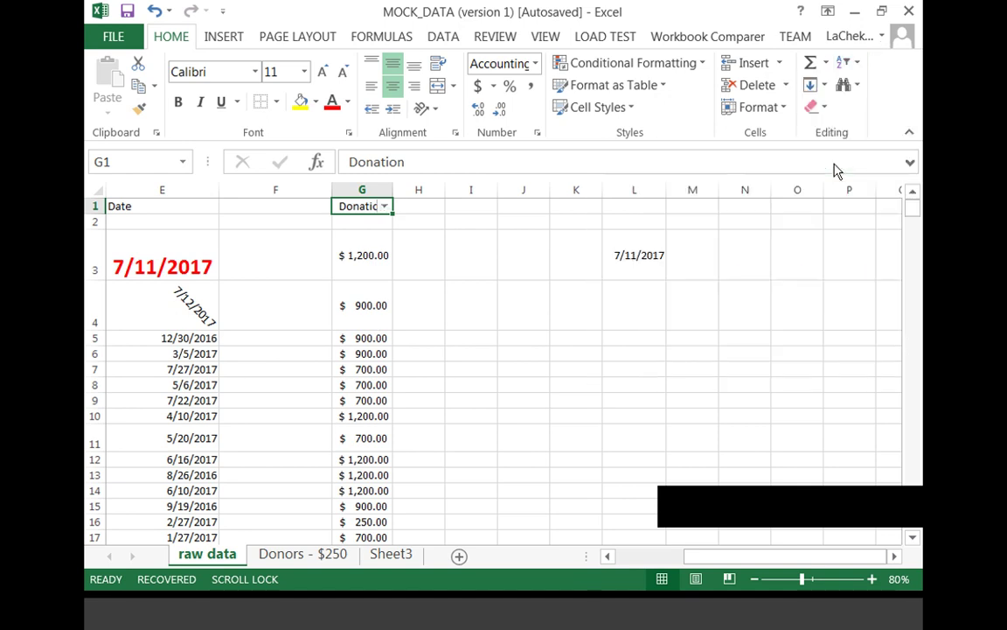
{"action": "left_click", "coordinate": [385, 208]}
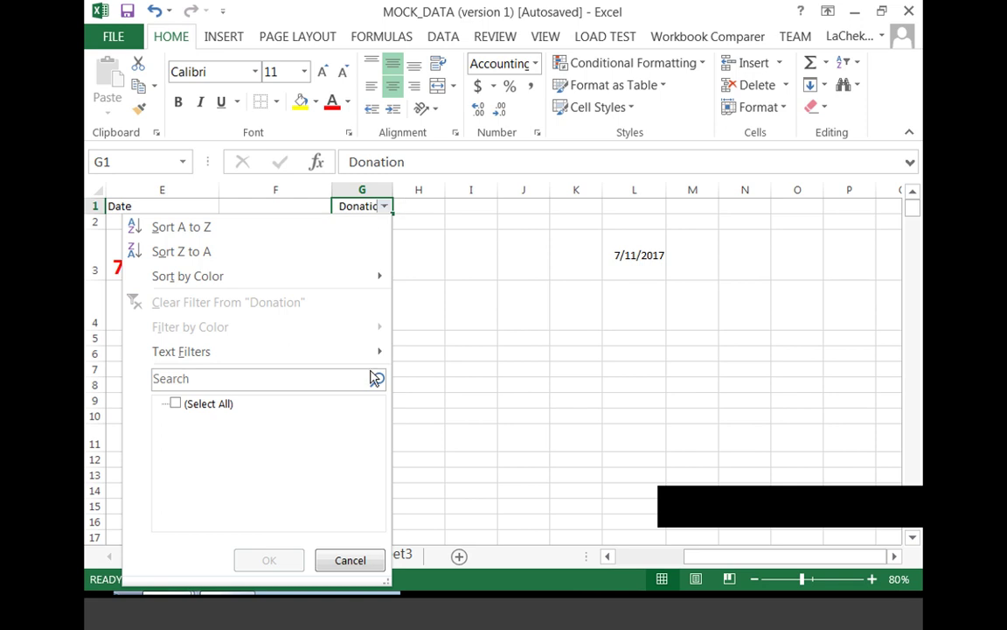
{"action": "left_click", "coordinate": [383, 204]}
{"action": "key", "text": "ctrl+space"}
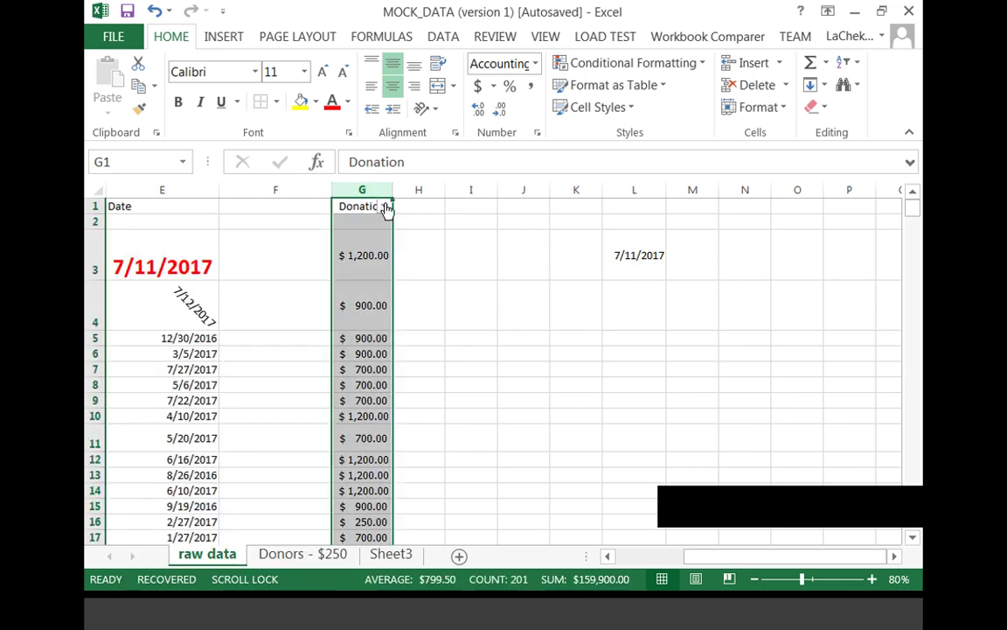
{"action": "left_click", "coordinate": [385, 208]}
{"action": "left_click", "coordinate": [382, 197]}
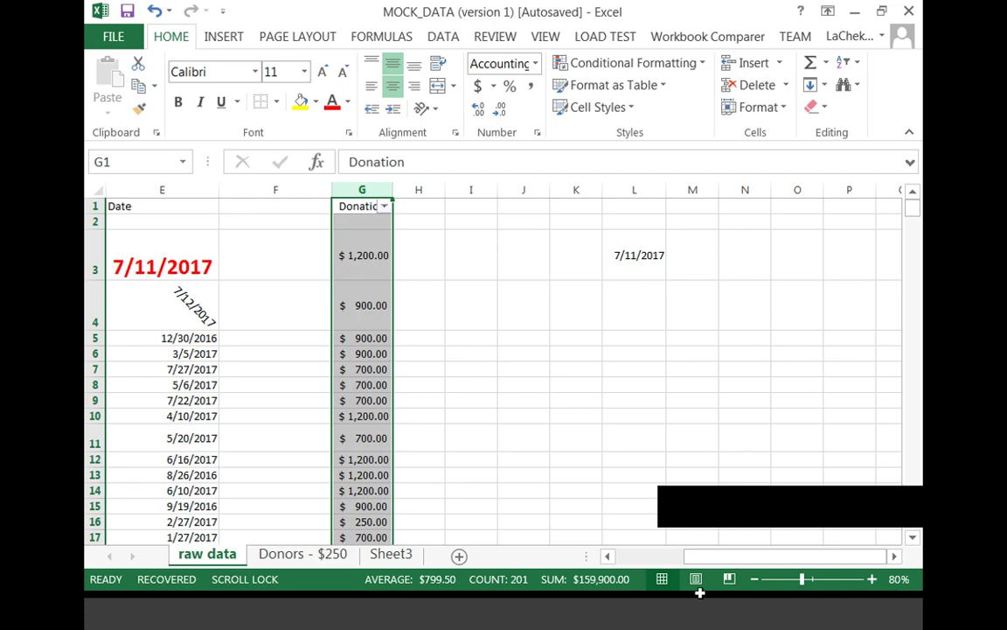
Turn off the Donation filter with donation cell G3 selected
{"action": "left_click_drag", "start_coordinate": [700, 556], "coordinate": [654, 556]}
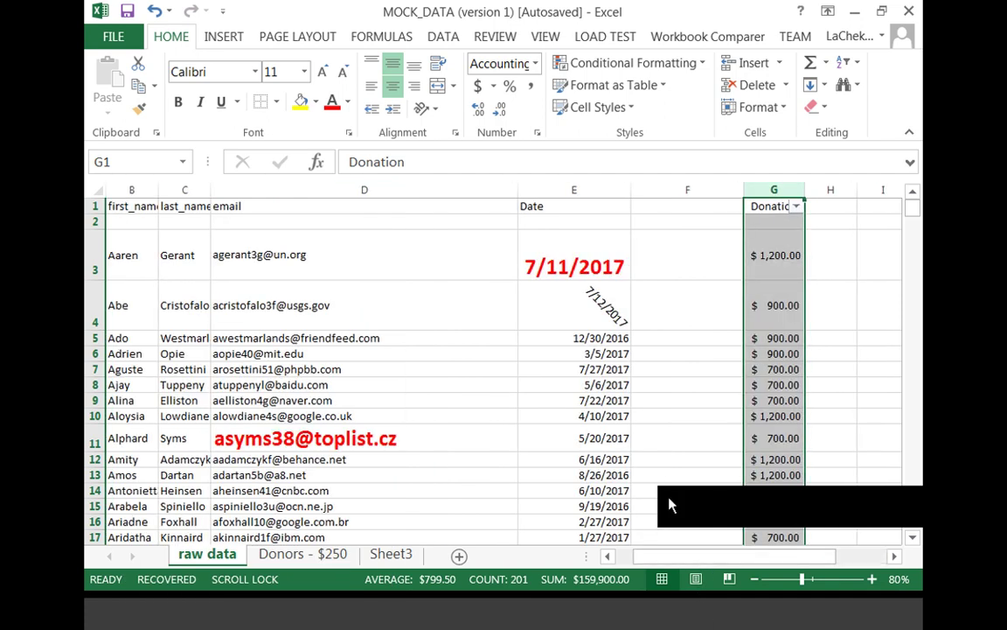
{"action": "left_click", "coordinate": [746, 239]}
{"action": "left_click", "coordinate": [846, 62]}
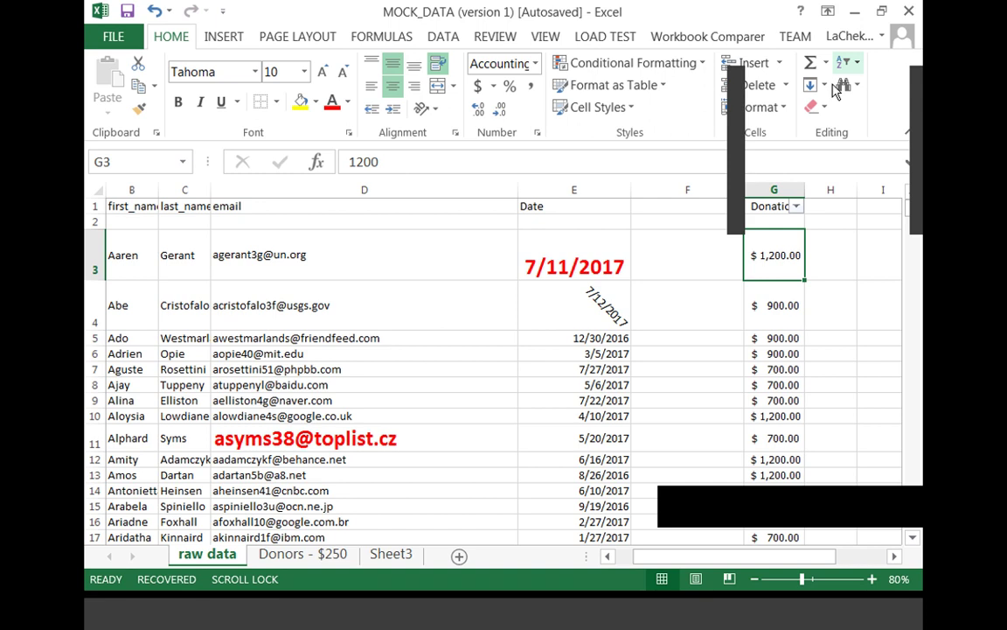
{"action": "left_click", "coordinate": [791, 278]}
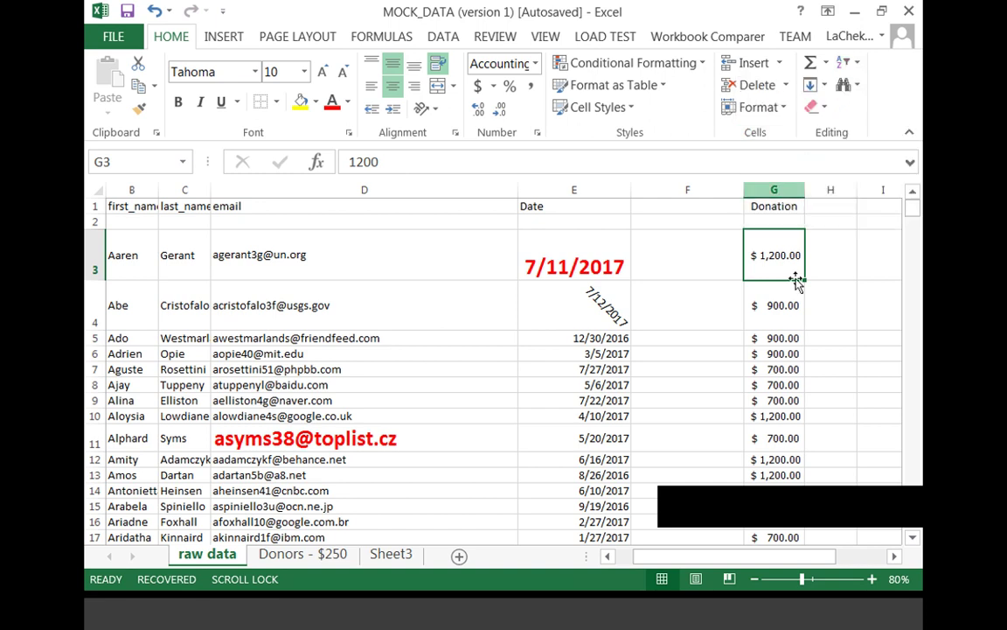
Turn on filtering for Donation column G and show only the $250.00 donations
{"action": "left_click", "coordinate": [774, 190]}
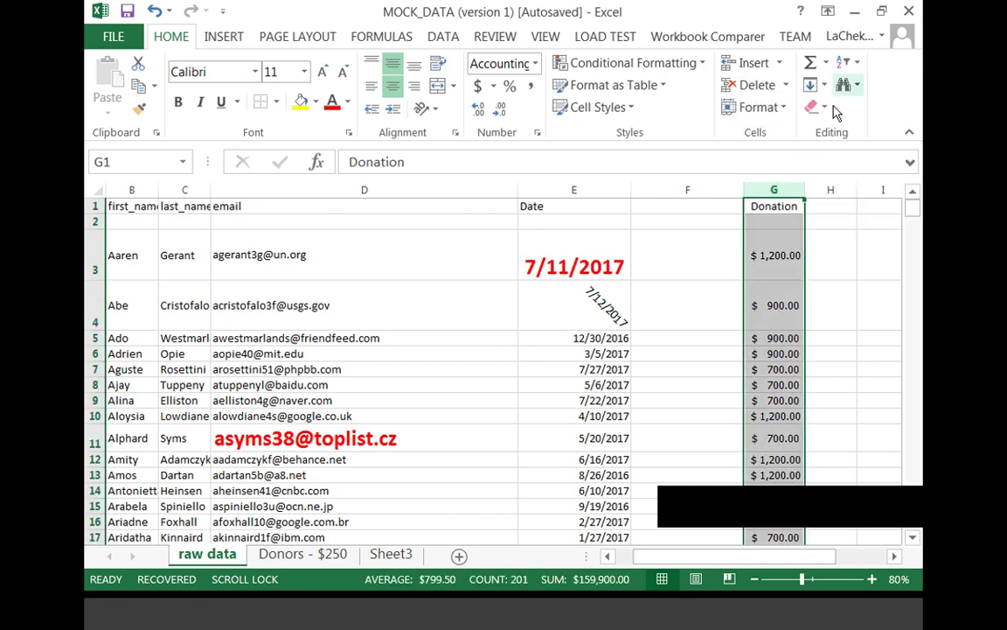
{"action": "left_click", "coordinate": [846, 62]}
{"action": "left_click", "coordinate": [724, 149]}
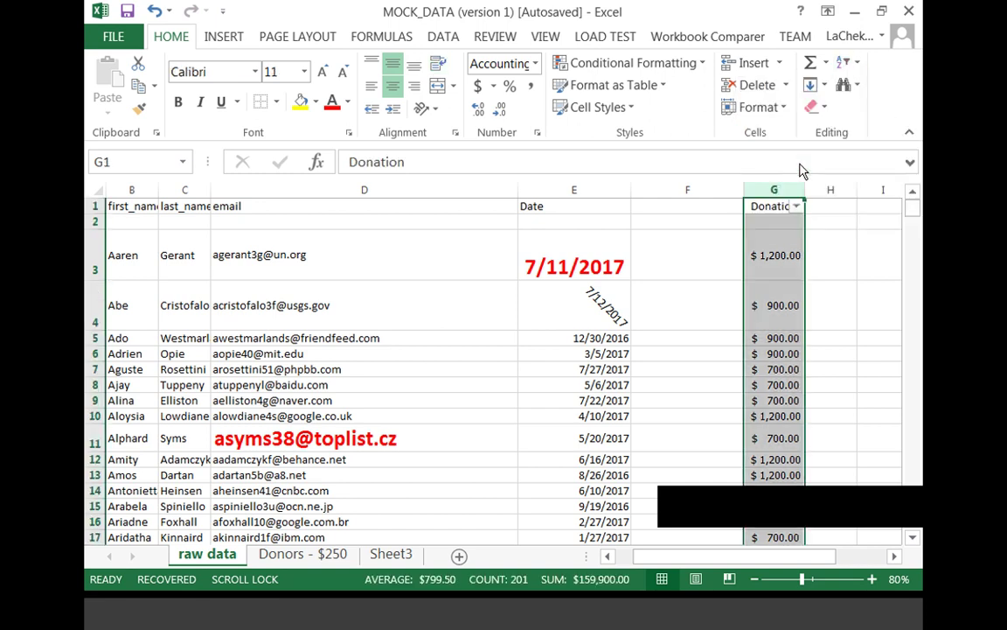
{"action": "left_click", "coordinate": [797, 207]}
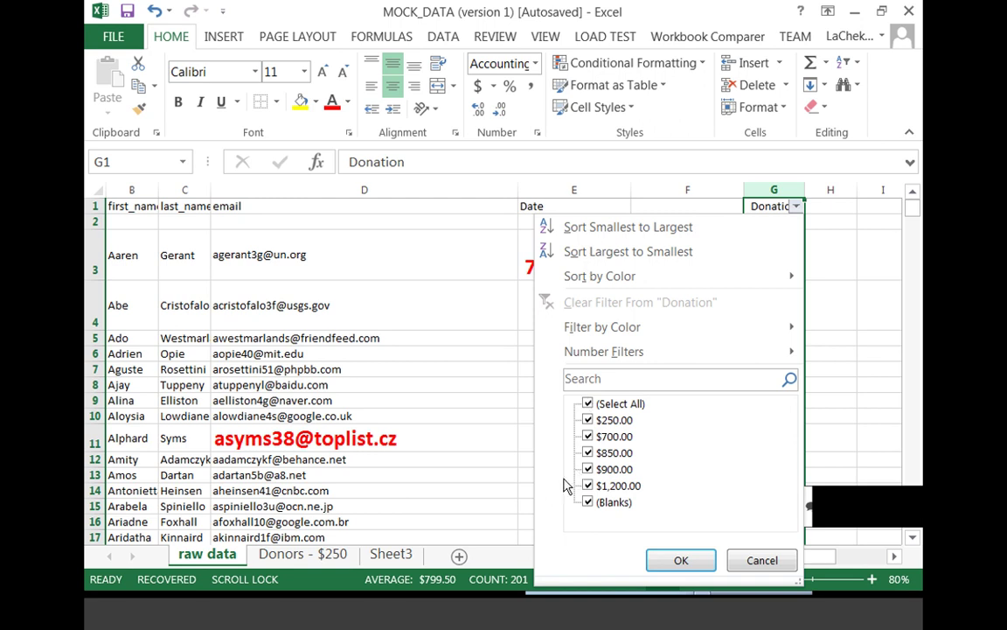
{"action": "left_click", "coordinate": [588, 404]}
{"action": "left_click", "coordinate": [588, 419]}
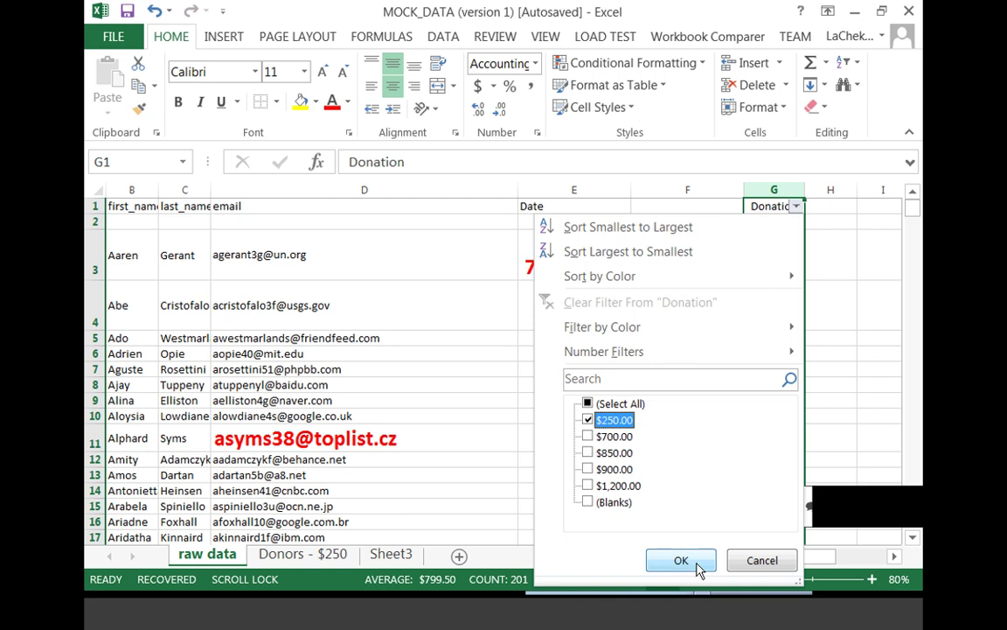
{"action": "left_click", "coordinate": [699, 564]}
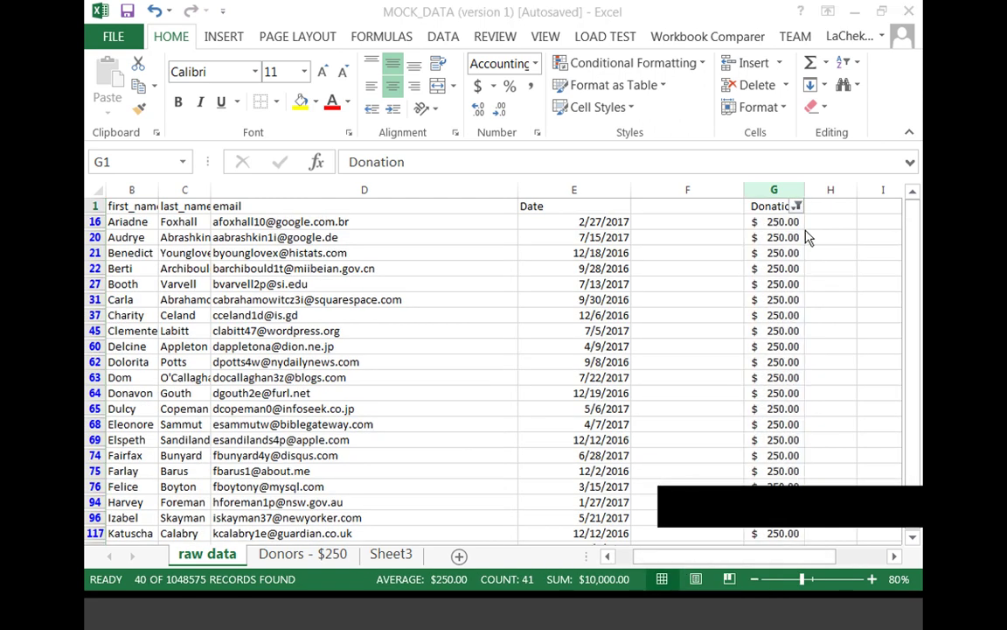
Copy the entire filtered raw data sheet and paste it into the Donors - $250 sheet starting at cell A1
{"action": "left_click", "coordinate": [784, 299]}
{"action": "left_click_drag", "start_coordinate": [912, 256], "coordinate": [918, 264]}
{"action": "scroll", "coordinate": [787, 371], "scroll_direction": "down", "scroll_amount": 4}
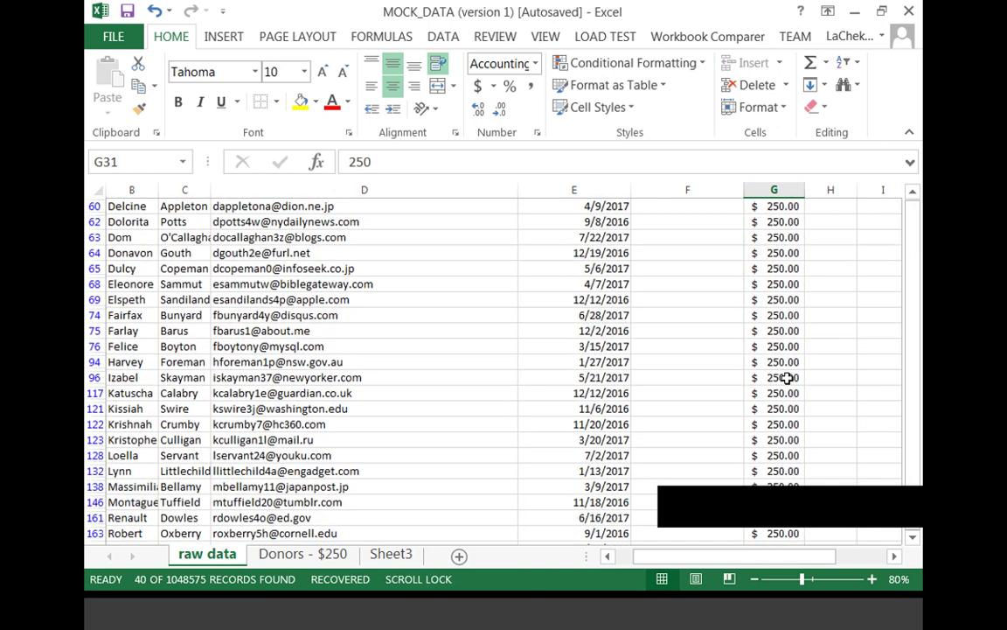
{"action": "scroll", "coordinate": [785, 379], "scroll_direction": "down", "scroll_amount": 3}
{"action": "scroll", "coordinate": [781, 361], "scroll_direction": "up", "scroll_amount": 6}
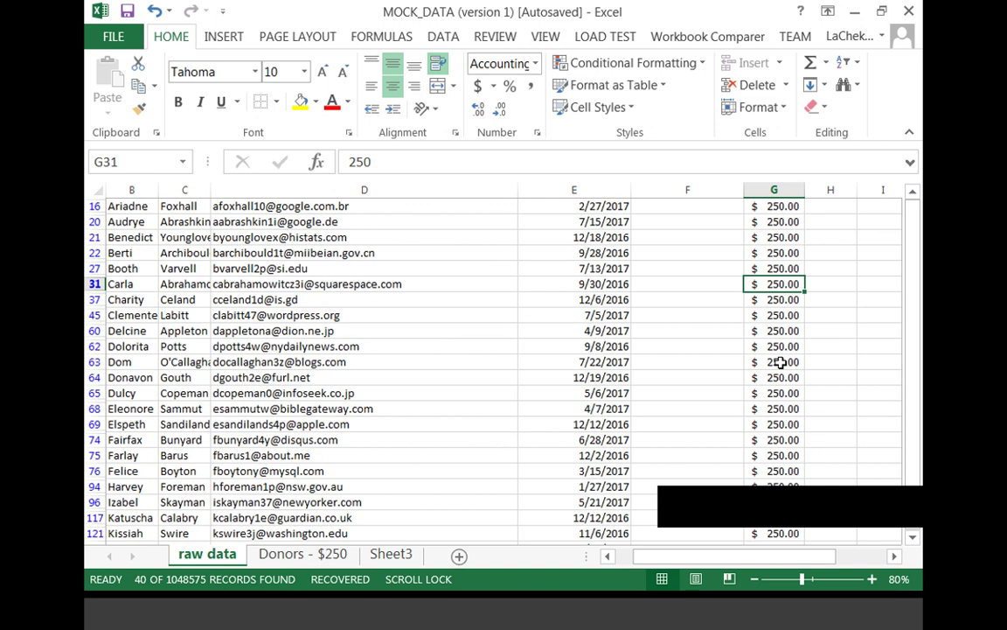
{"action": "scroll", "coordinate": [776, 362], "scroll_direction": "up", "scroll_amount": 1}
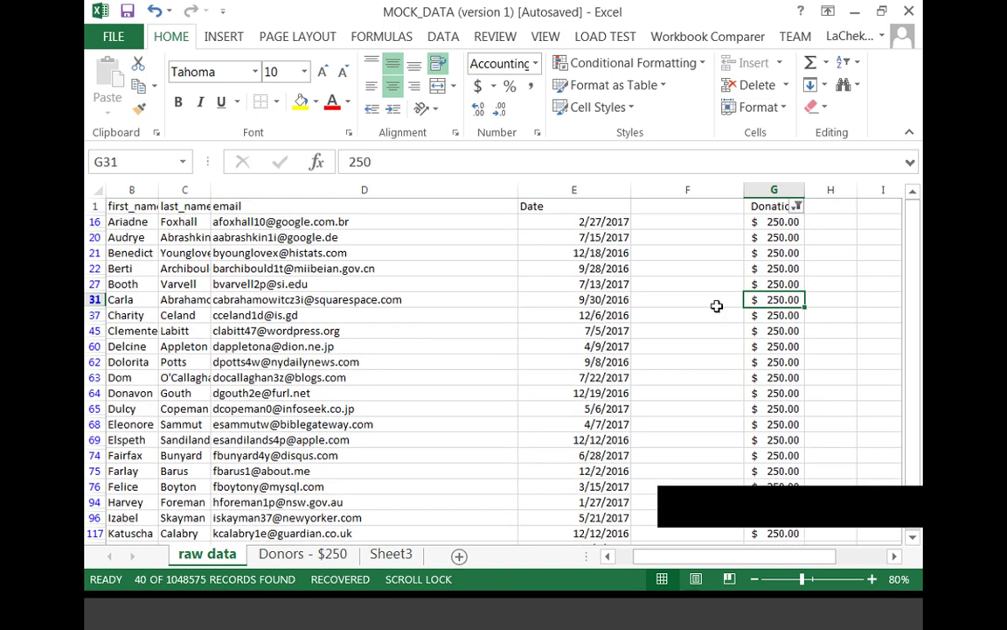
{"action": "left_click", "coordinate": [99, 190]}
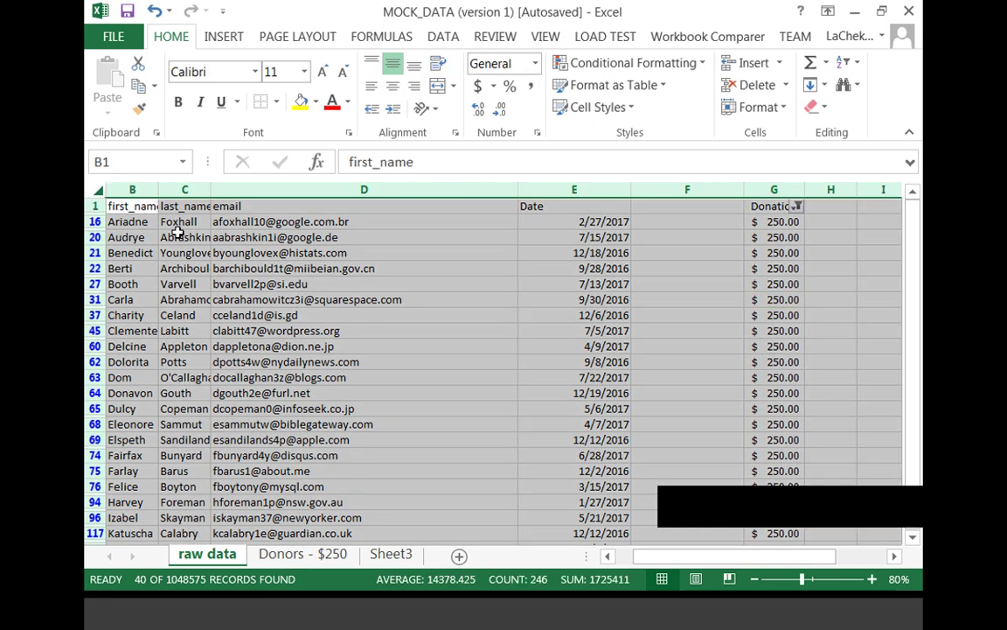
{"action": "left_click", "coordinate": [138, 86]}
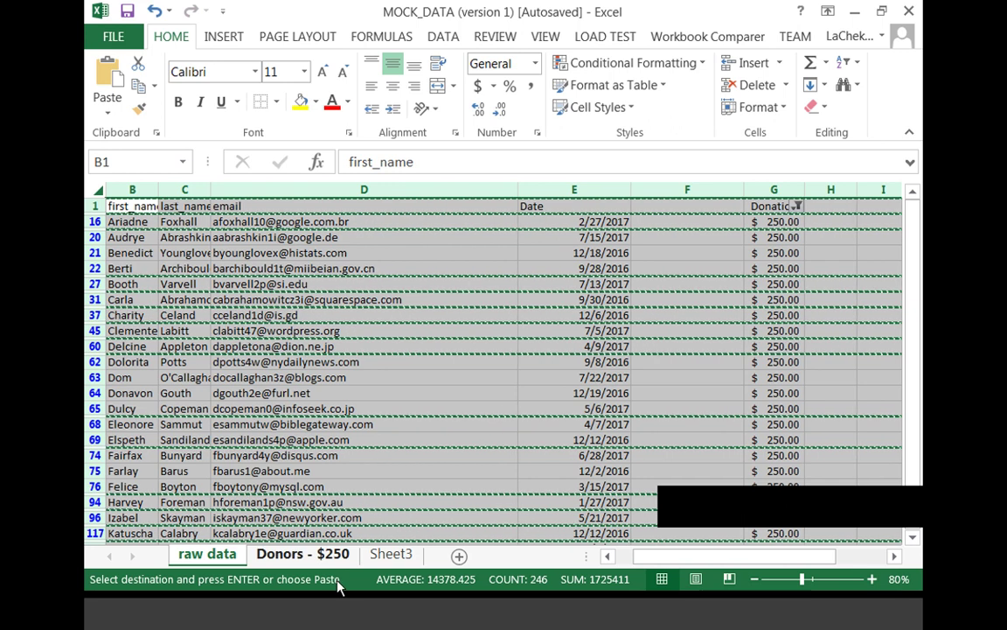
{"action": "left_click", "coordinate": [301, 554]}
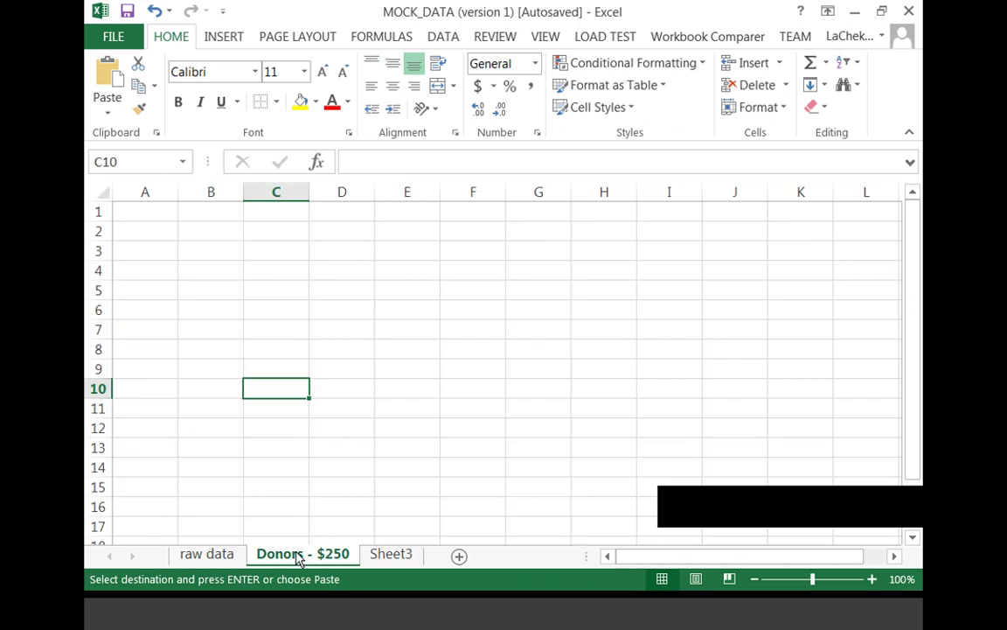
{"action": "left_click", "coordinate": [140, 215]}
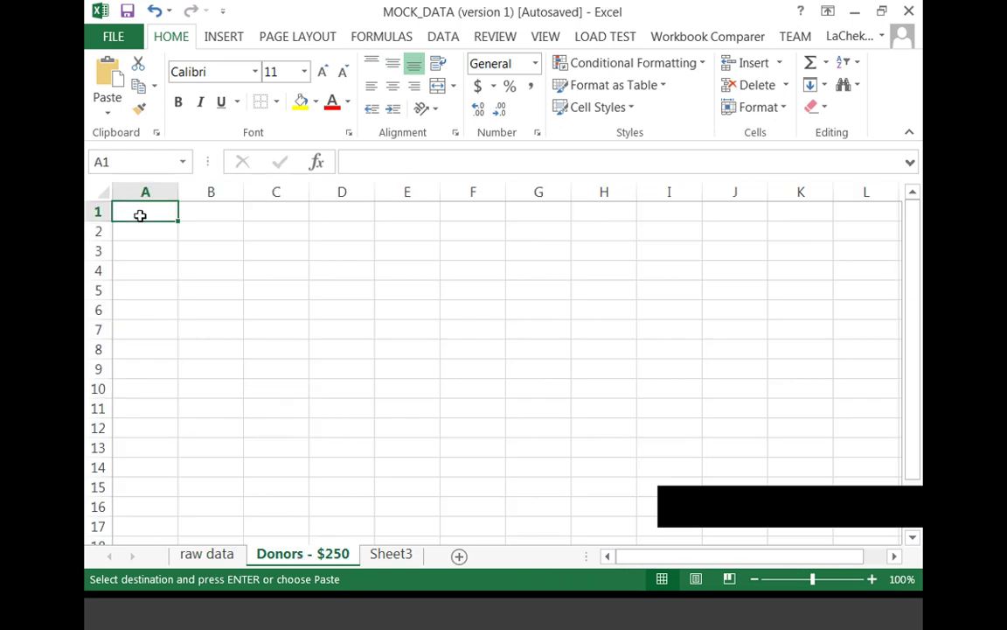
{"action": "left_click", "coordinate": [109, 74]}
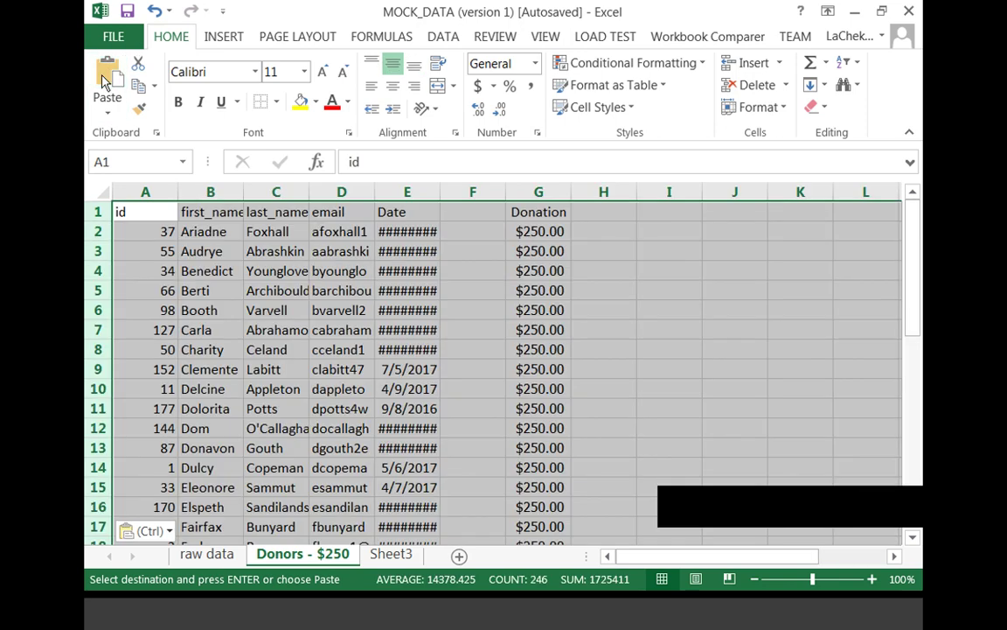
Fit Date column E to its contents and make header row 1 bold at font size 12
{"action": "left_click", "coordinate": [528, 407]}
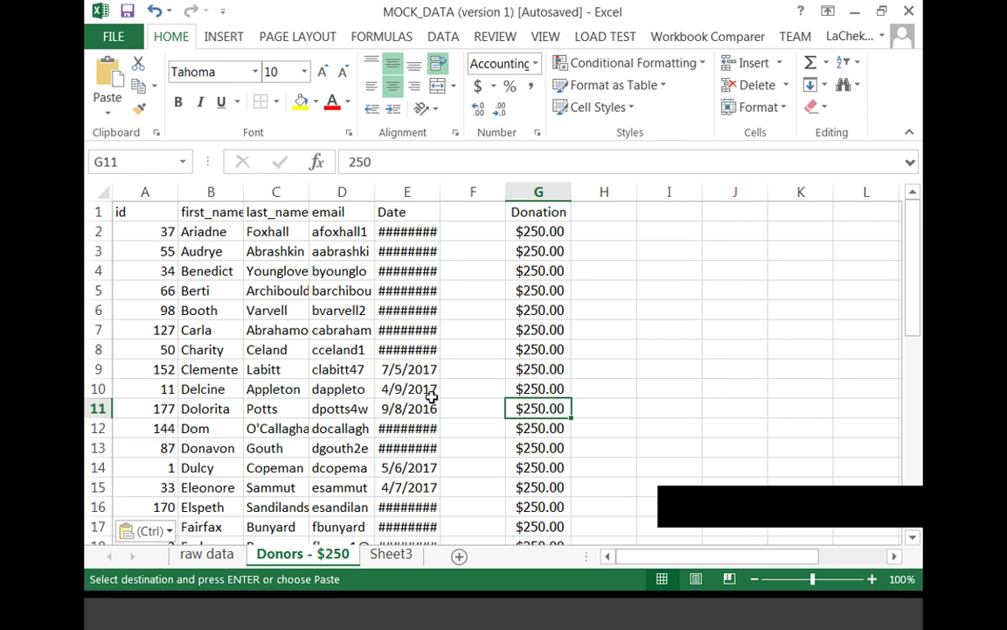
{"action": "double_click", "coordinate": [440, 192]}
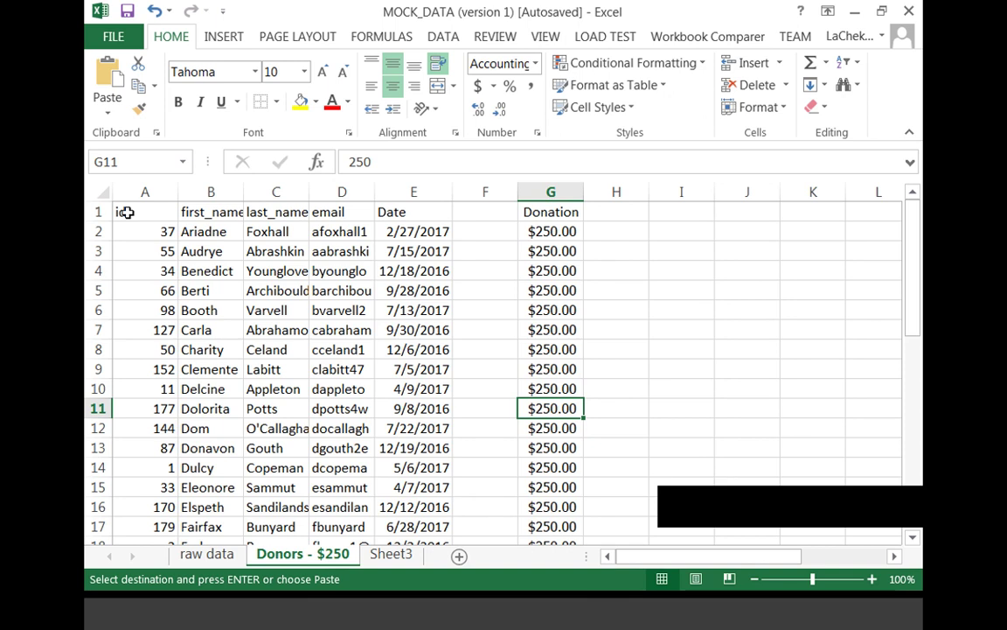
{"action": "left_click", "coordinate": [98, 212]}
{"action": "left_click", "coordinate": [179, 102]}
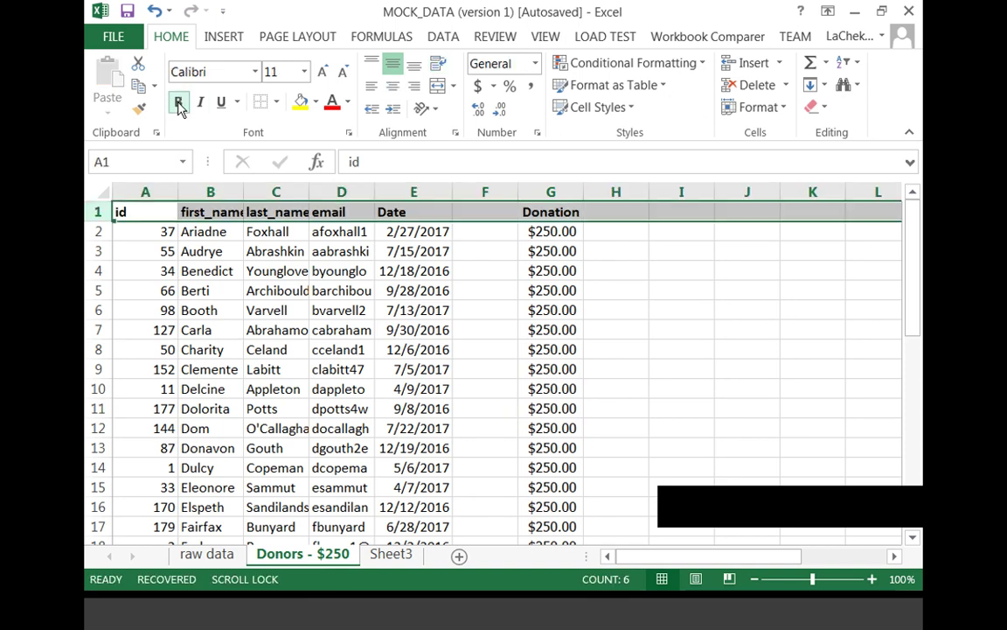
{"action": "left_click", "coordinate": [323, 72]}
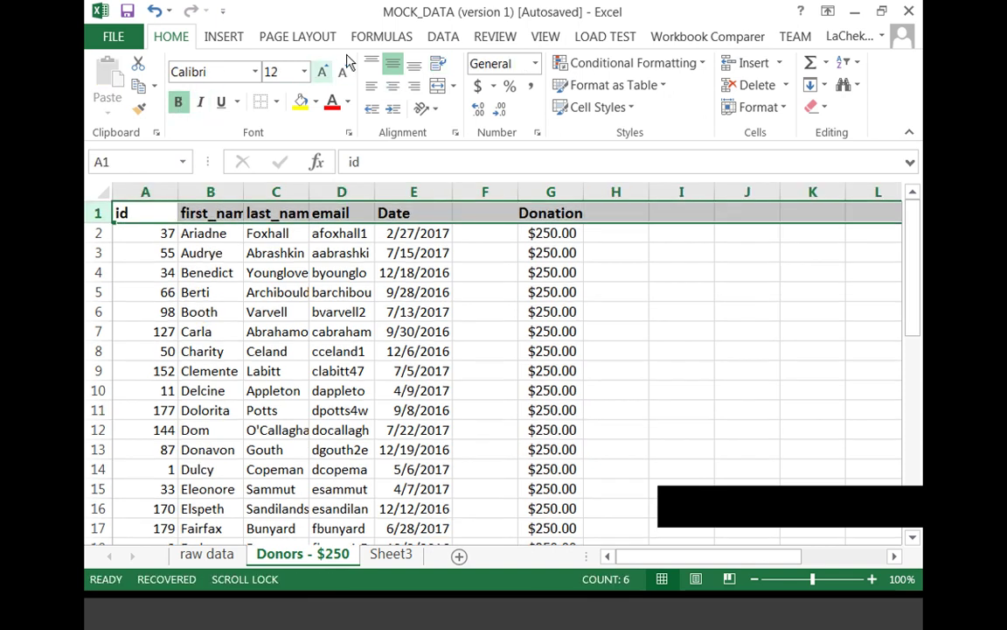
Fit the widths of the first_name, last_name and email columns to their contents
{"action": "double_click", "coordinate": [243, 192]}
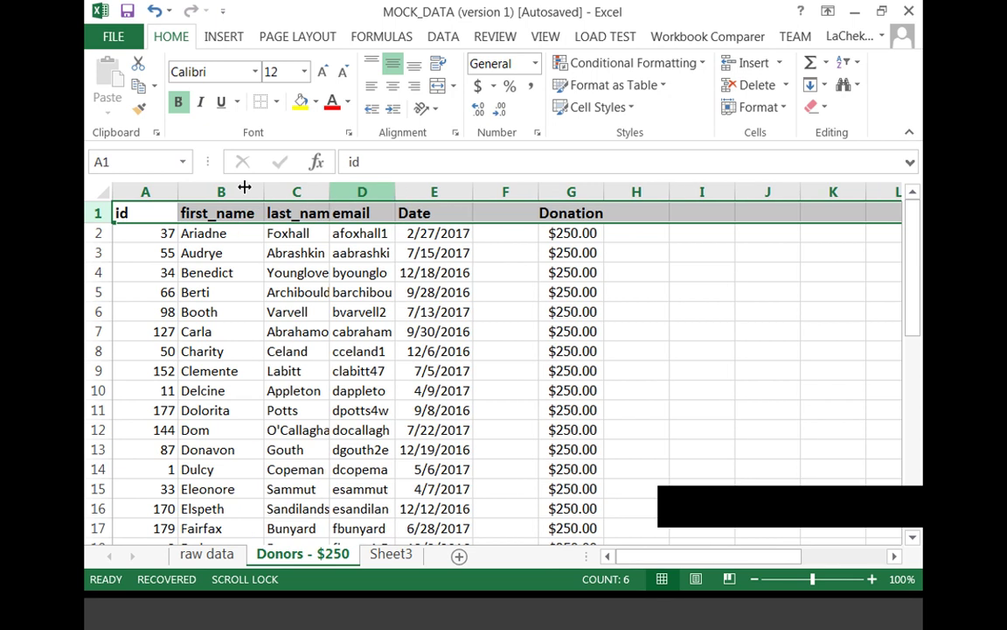
{"action": "double_click", "coordinate": [331, 192]}
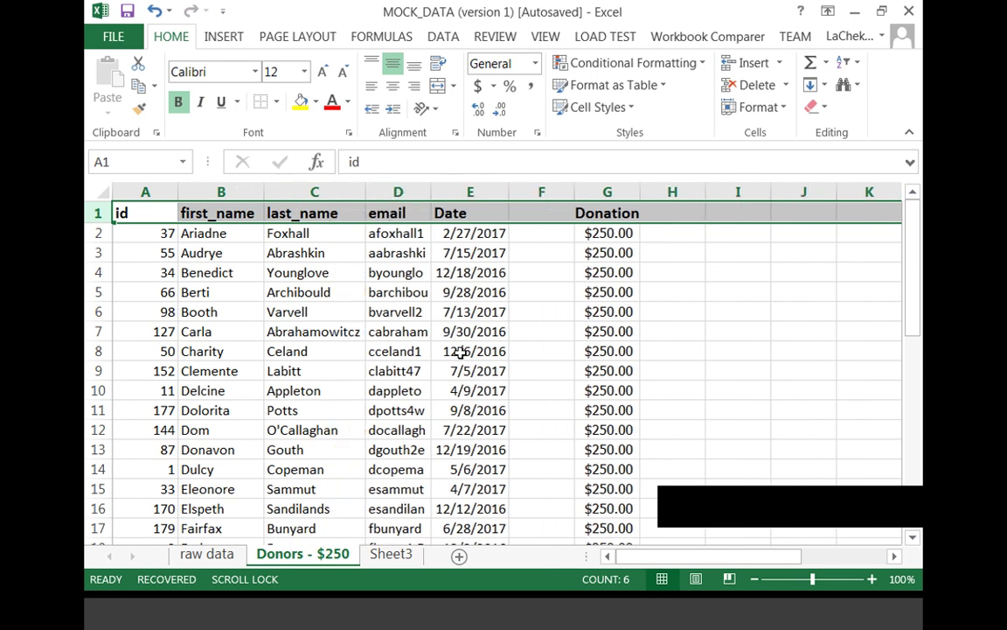
{"action": "double_click", "coordinate": [431, 192]}
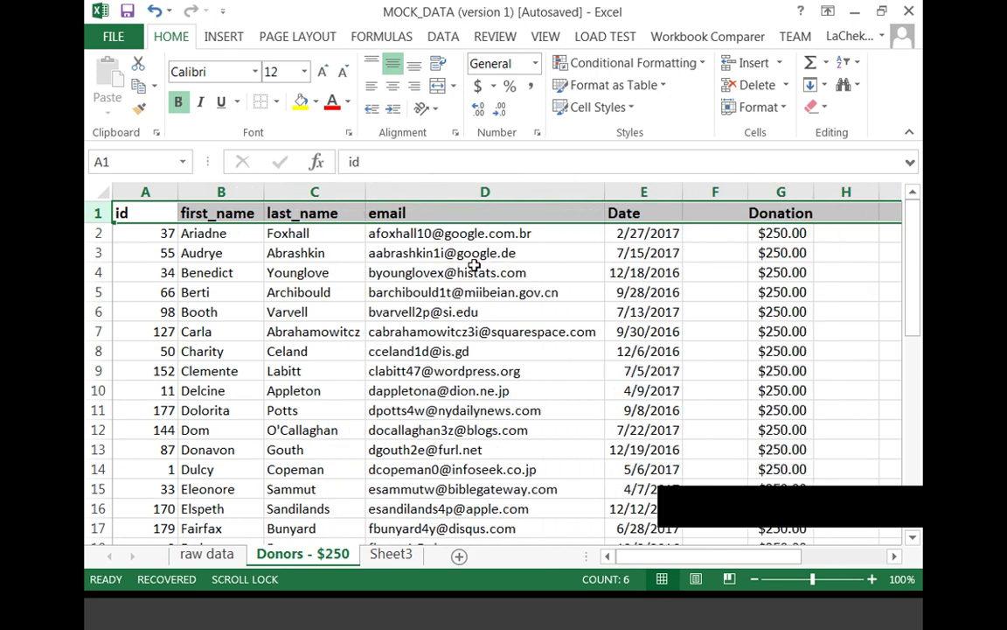
{"action": "left_click", "coordinate": [476, 311]}
Look through the donation amounts in column G of the Donors - $250 sheet
{"action": "left_click", "coordinate": [809, 278]}
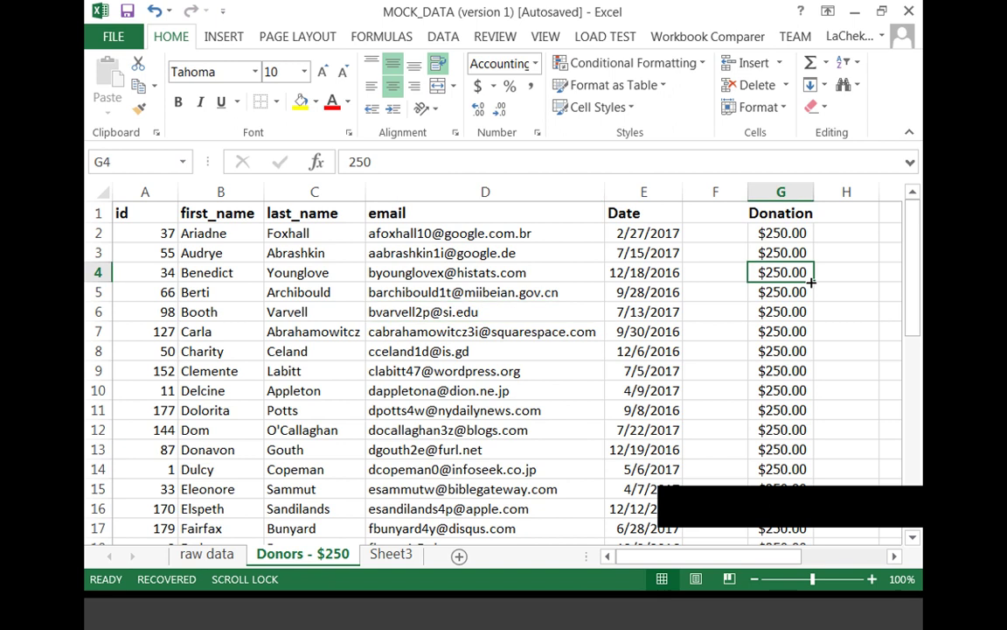
{"action": "scroll", "coordinate": [817, 297], "scroll_direction": "down", "scroll_amount": 1}
{"action": "scroll", "coordinate": [840, 368], "scroll_direction": "up", "scroll_amount": 1}
{"action": "key", "text": "Right"}
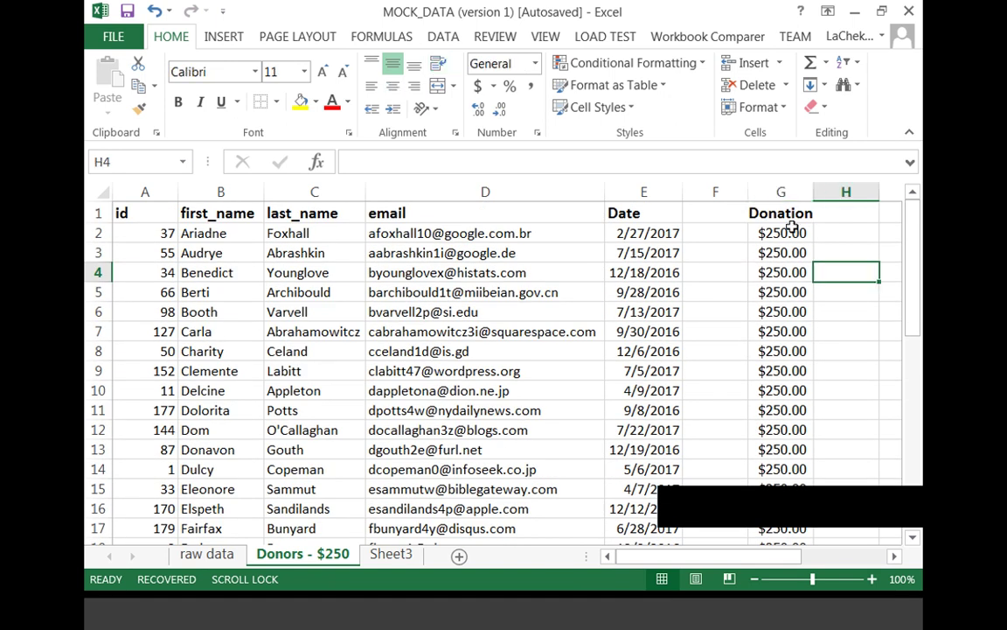
{"action": "left_click", "coordinate": [798, 233]}
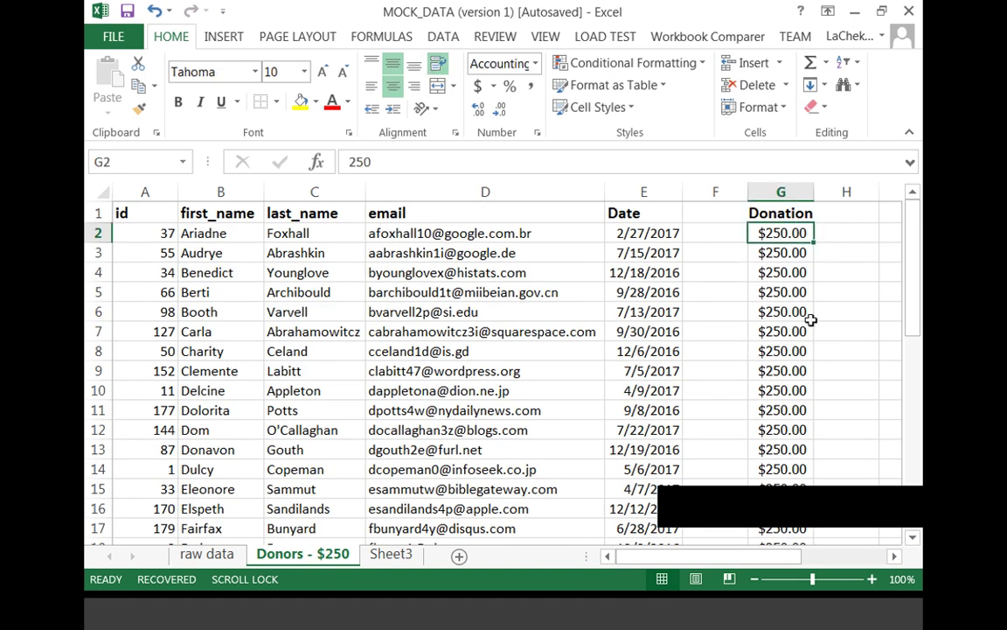
{"action": "scroll", "coordinate": [813, 316], "scroll_direction": "down", "scroll_amount": 9}
{"action": "scroll", "coordinate": [816, 310], "scroll_direction": "up", "scroll_amount": 9}
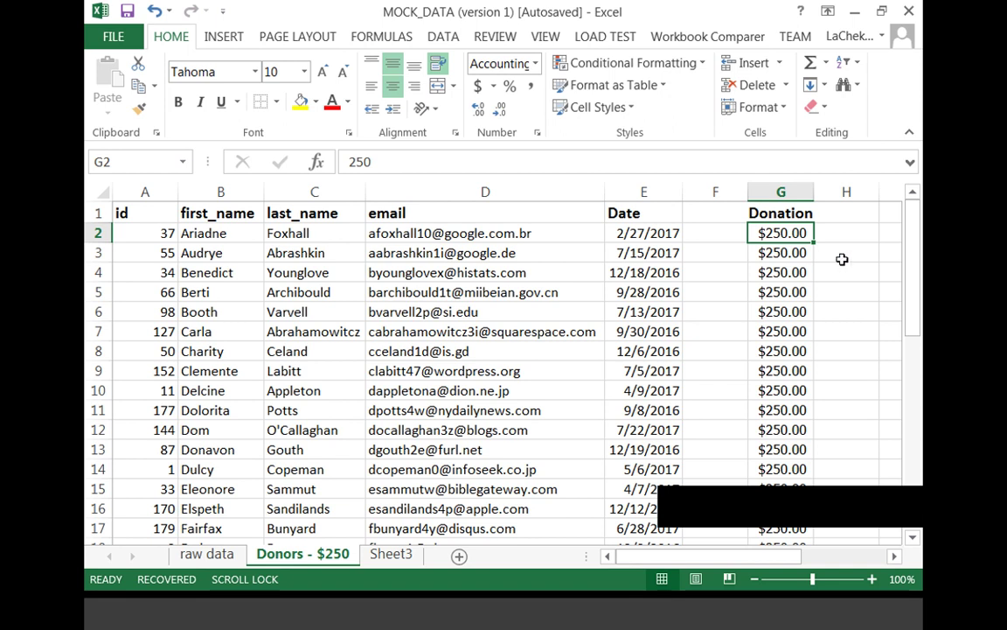
{"action": "left_click", "coordinate": [908, 515]}
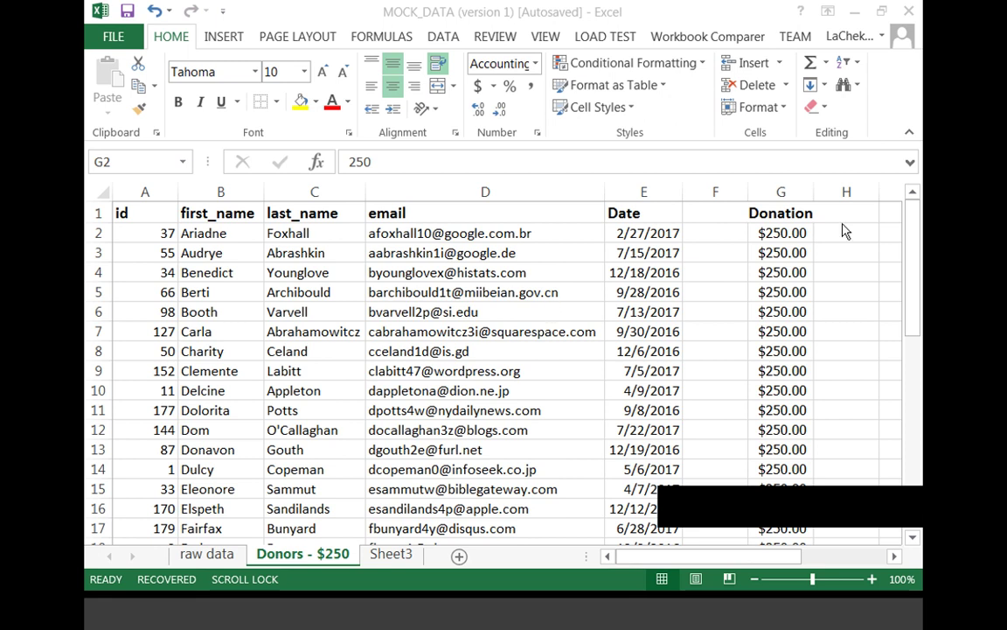
{"action": "key", "text": "alt+Tab"}
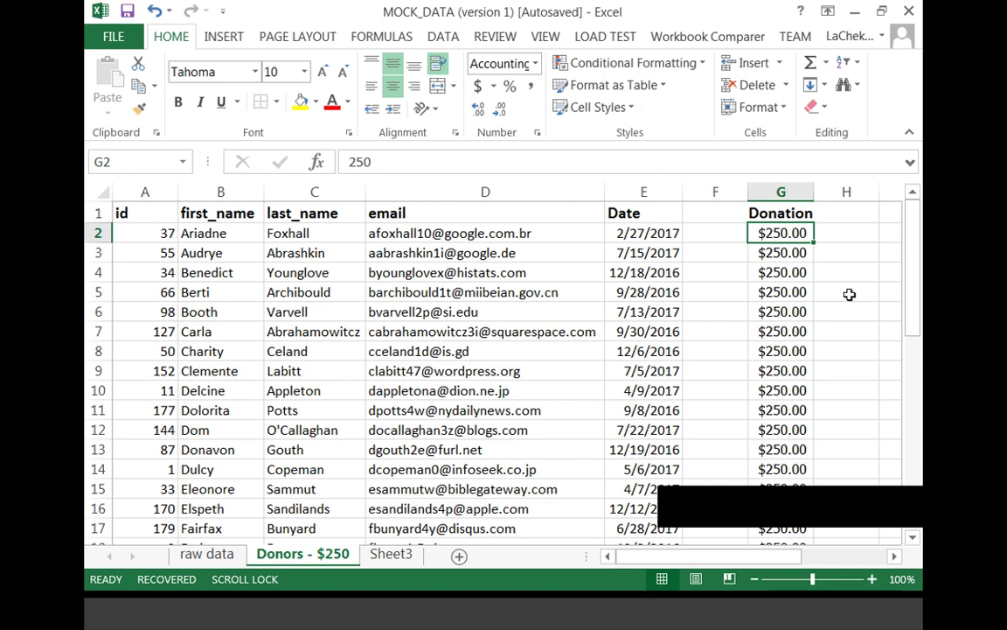
{"action": "key", "text": "Right"}
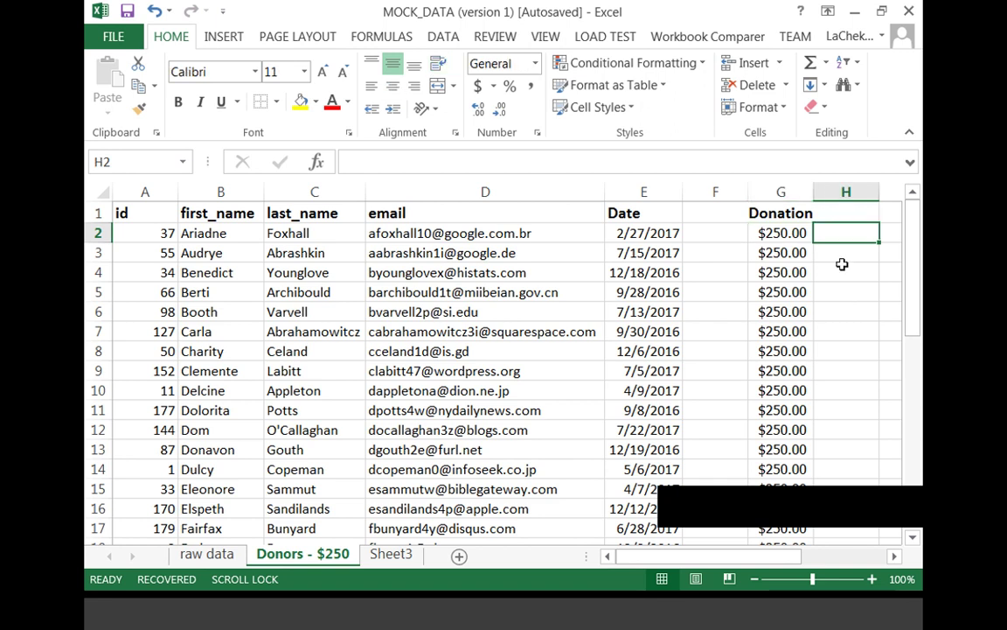
{"action": "key", "text": "alt+Tab"}
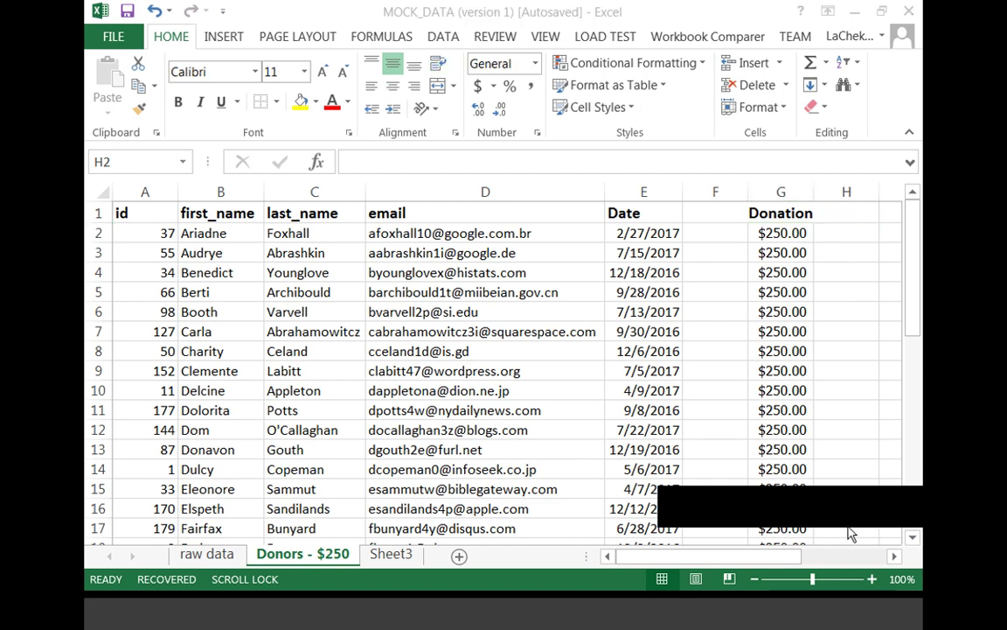
Start a Sum formula in cell I2 and set its reference to Donation cell G3
{"action": "left_click", "coordinate": [754, 579]}
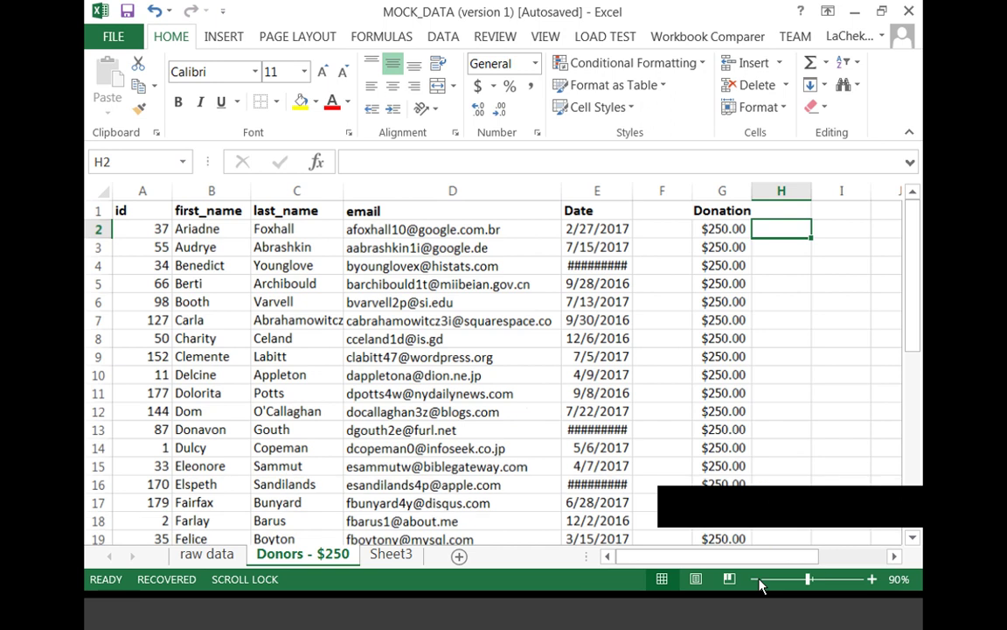
{"action": "left_click", "coordinate": [754, 579]}
{"action": "left_click", "coordinate": [753, 579]}
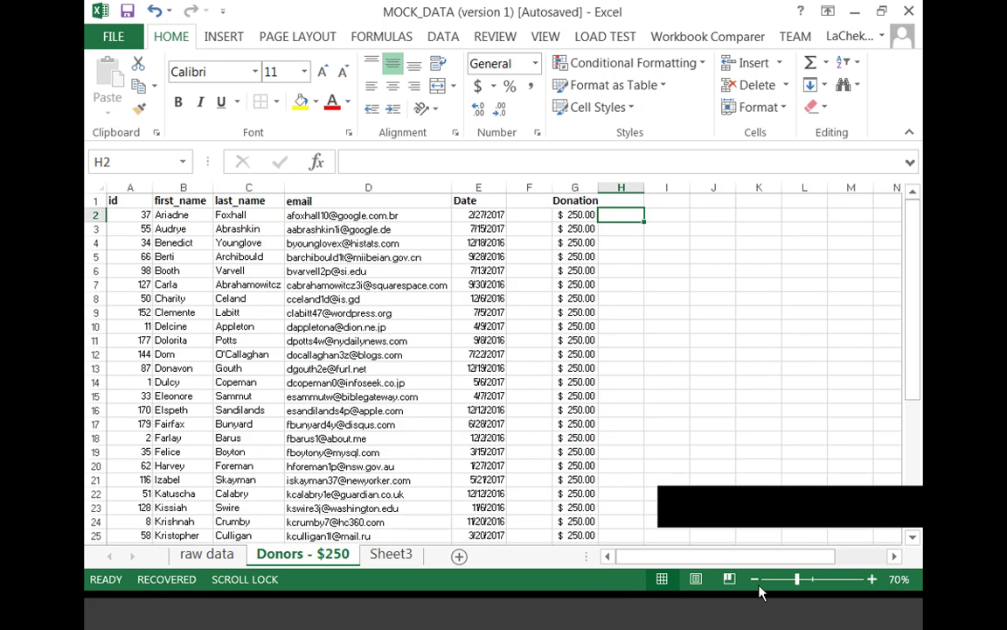
{"action": "left_click", "coordinate": [697, 351]}
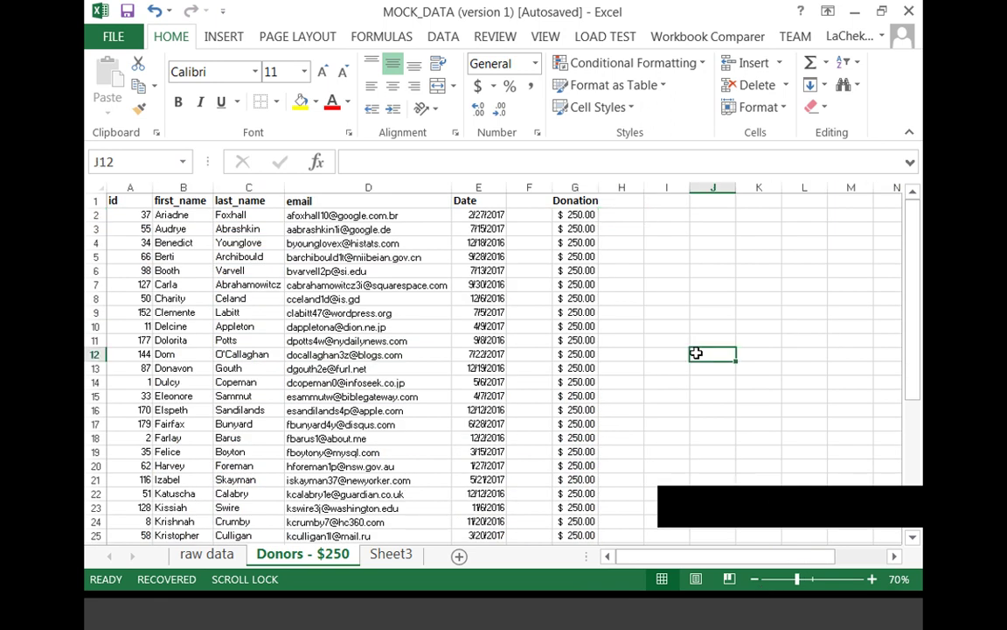
{"action": "scroll", "coordinate": [697, 353], "scroll_direction": "down", "scroll_amount": 1}
{"action": "scroll", "coordinate": [693, 359], "scroll_direction": "up", "scroll_amount": 1}
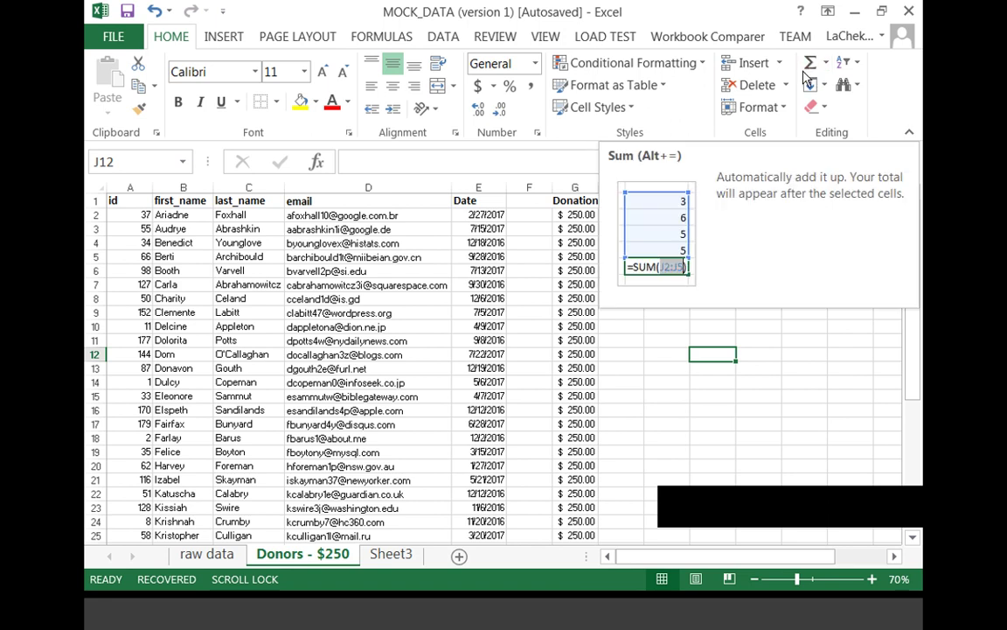
{"action": "left_click", "coordinate": [665, 365]}
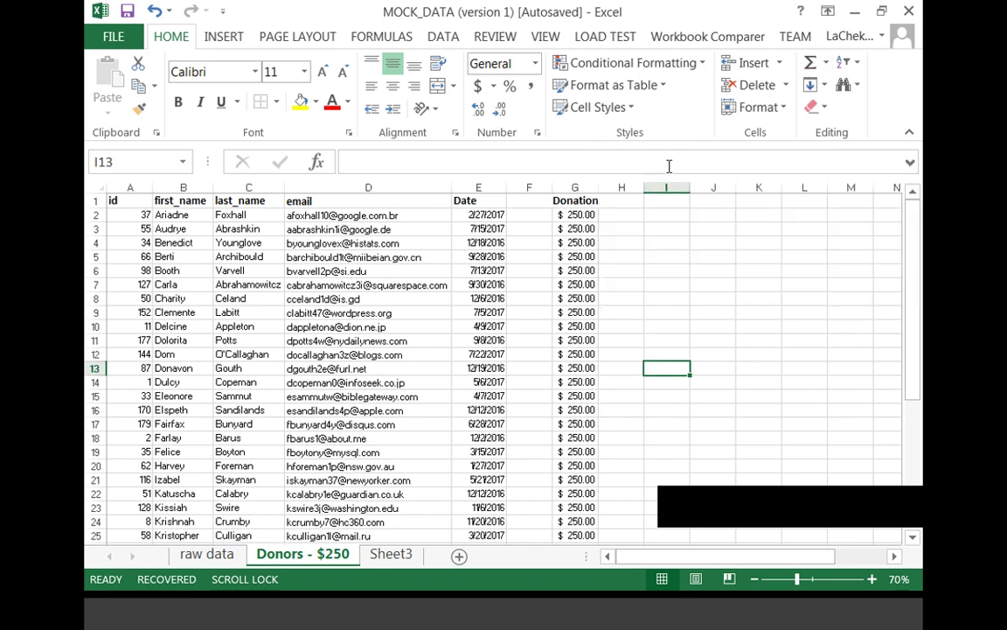
{"action": "left_click", "coordinate": [664, 215]}
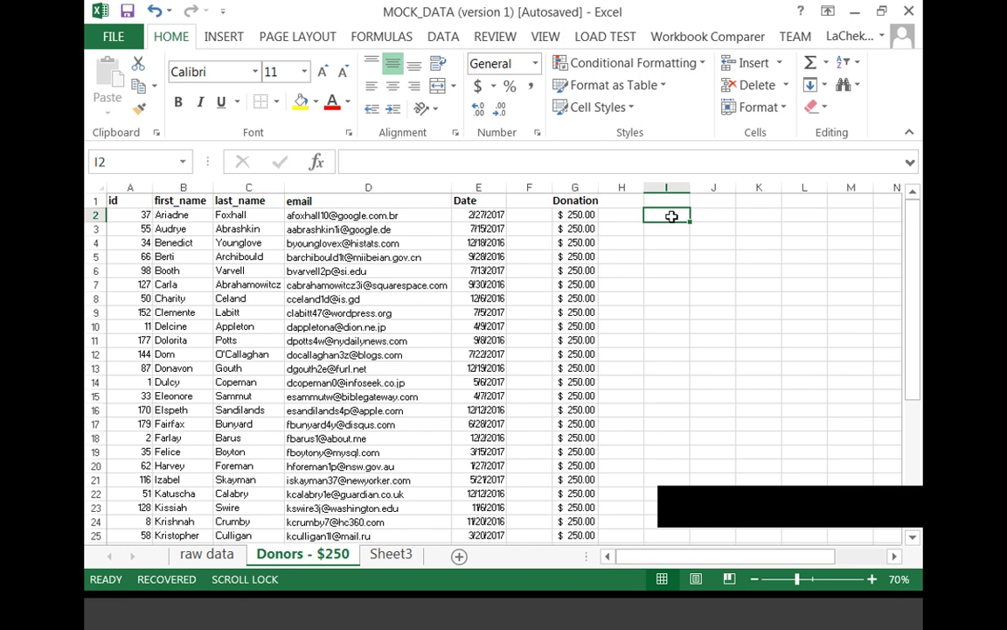
{"action": "left_click", "coordinate": [812, 66]}
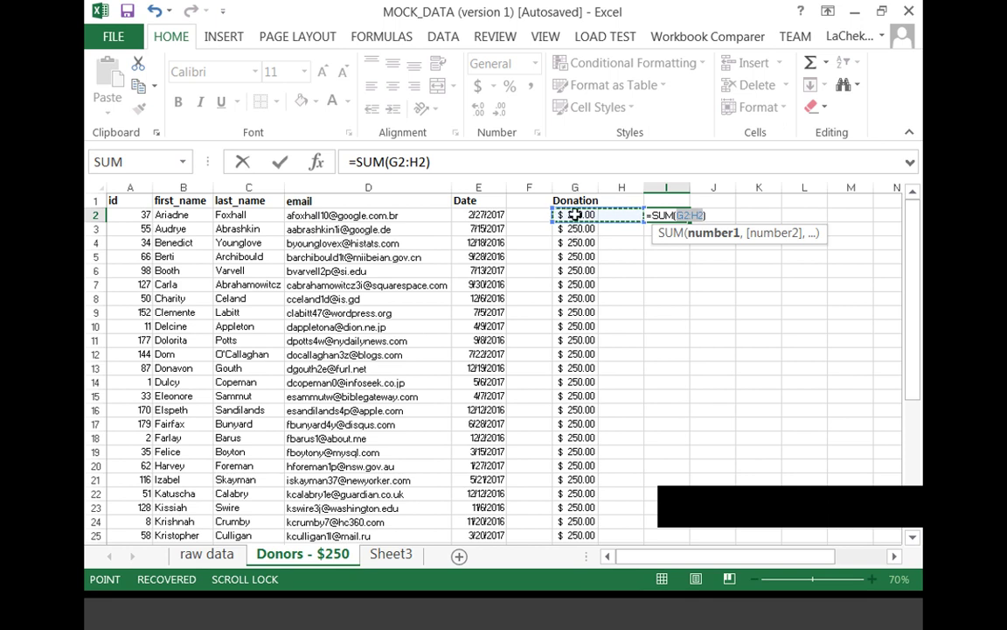
{"action": "left_click", "coordinate": [574, 214]}
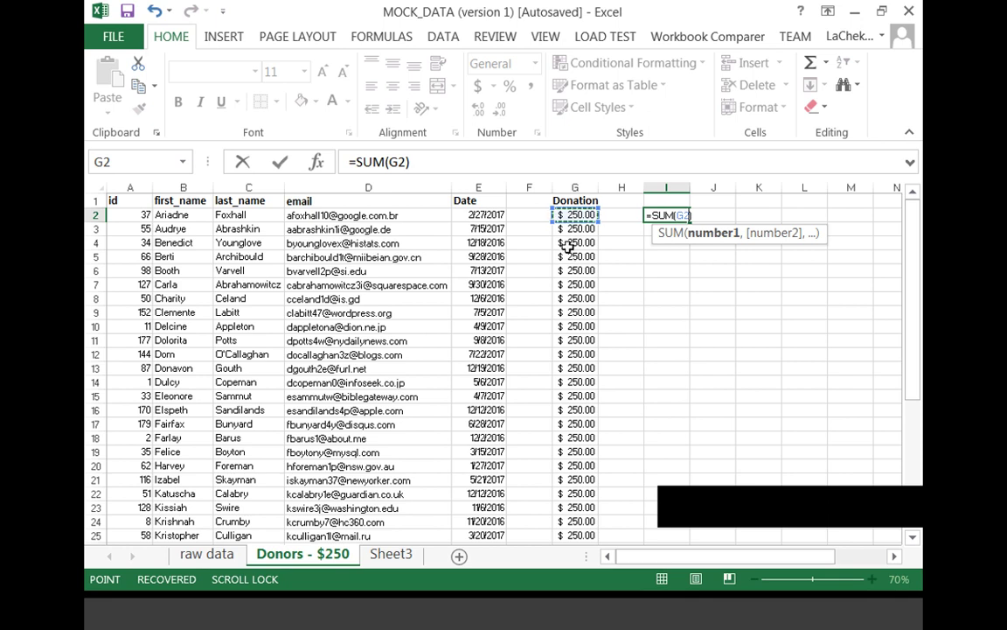
{"action": "left_click", "coordinate": [574, 225]}
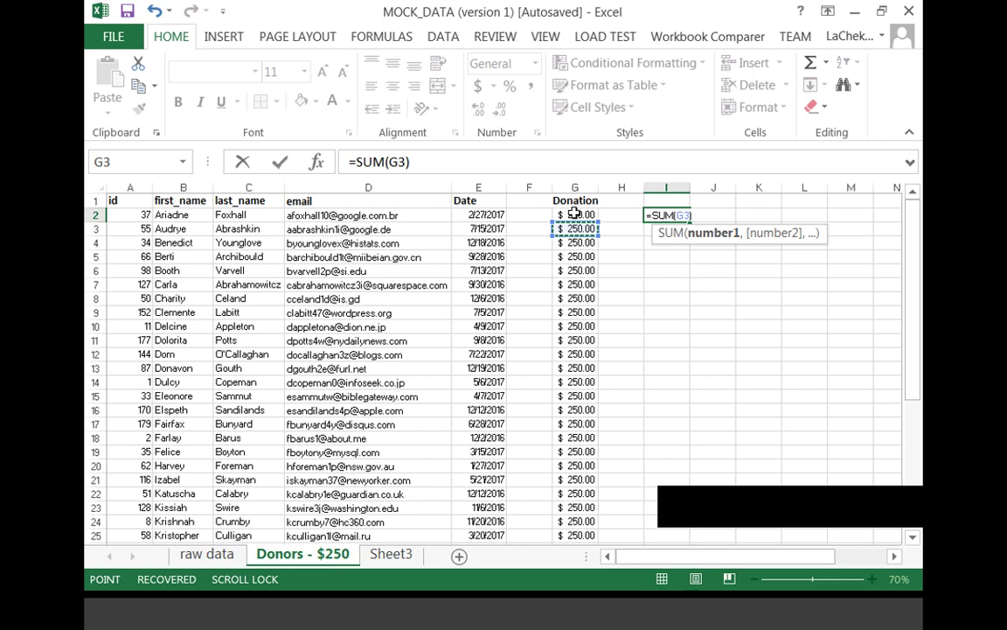
Complete the SUM formula in I2 so that it adds the donations in G2:G3
{"action": "left_click", "coordinate": [574, 214]}
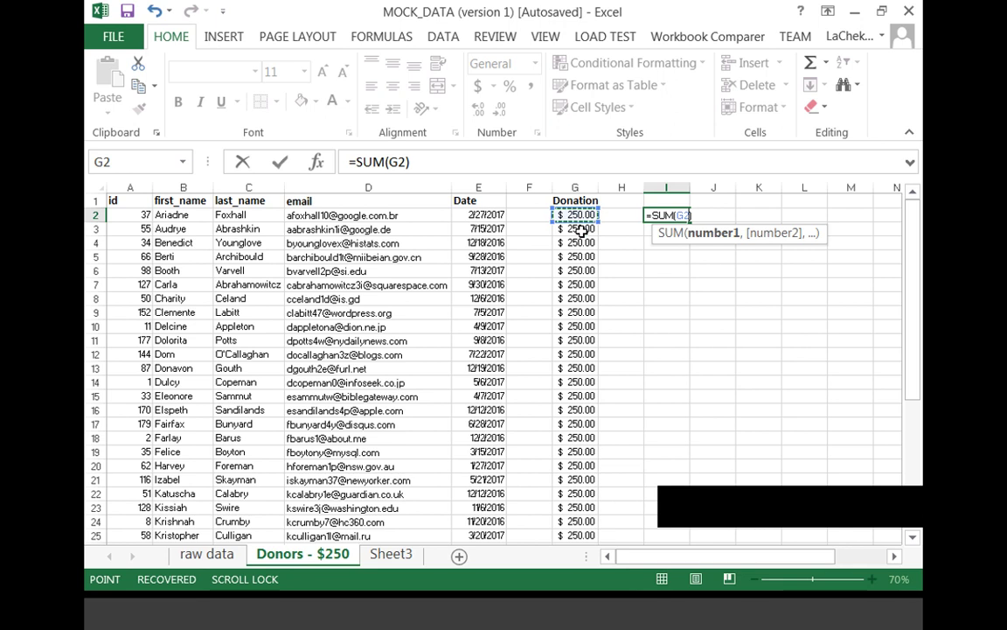
{"action": "left_click", "coordinate": [580, 228]}
{"action": "left_click_drag", "start_coordinate": [578, 215], "coordinate": [579, 228]}
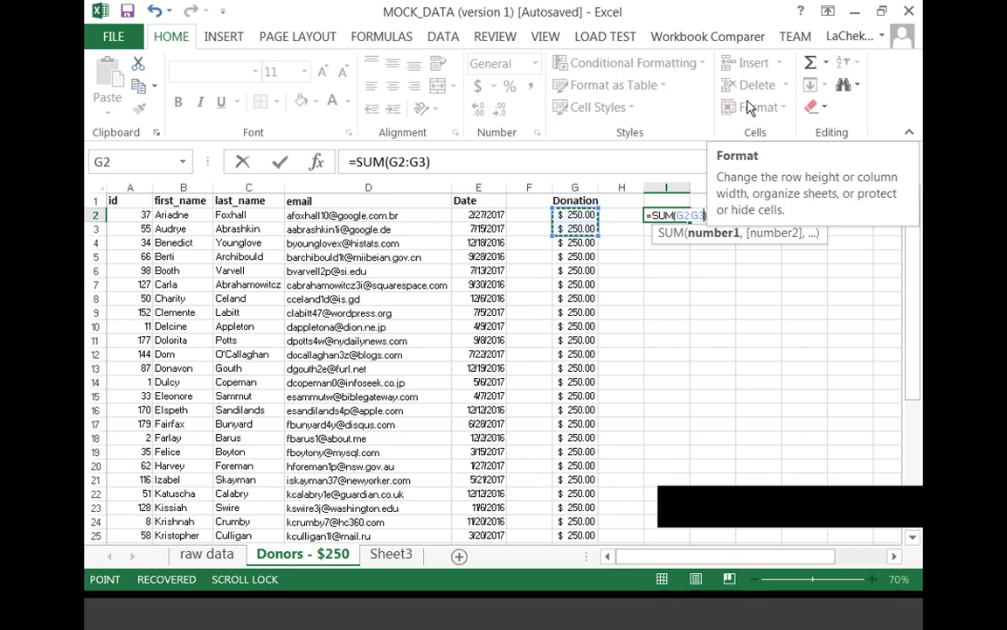
{"action": "key", "text": "Return"}
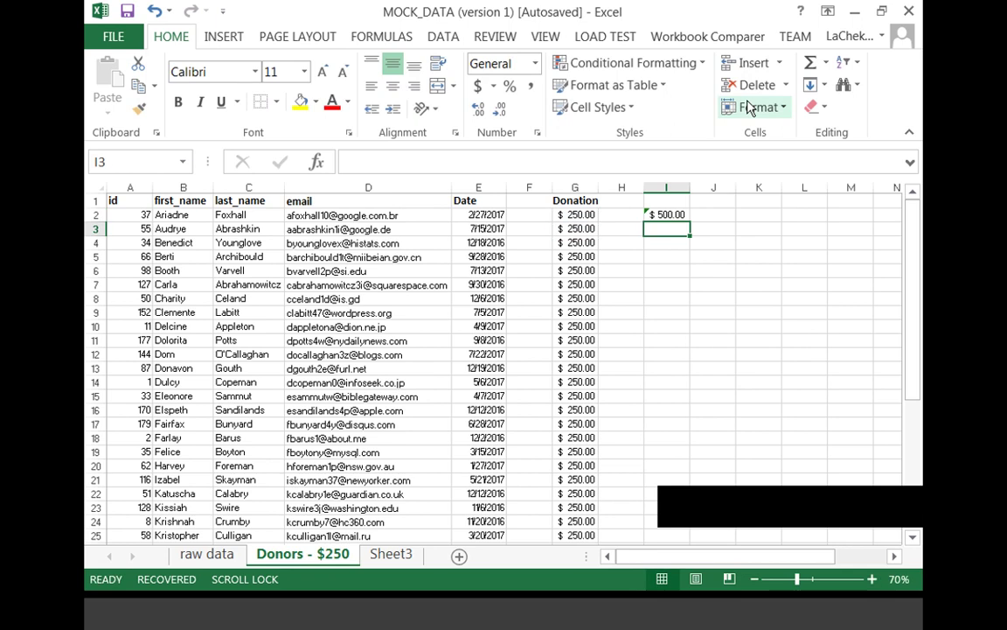
Enter an AutoSum formula in I5 that adds the donations in G2:G19
{"action": "left_click", "coordinate": [681, 256]}
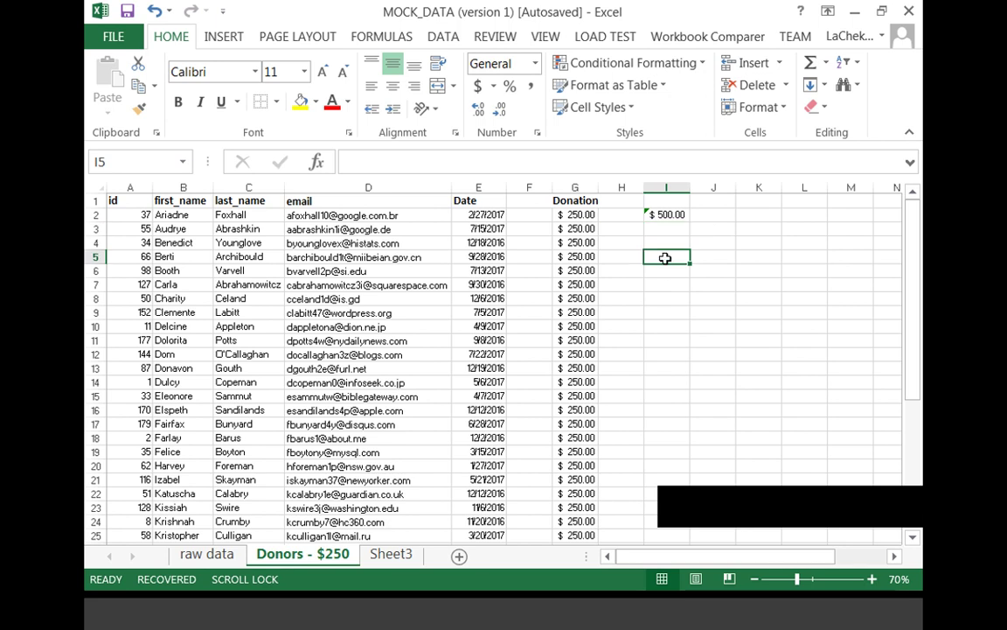
{"action": "left_click", "coordinate": [810, 64]}
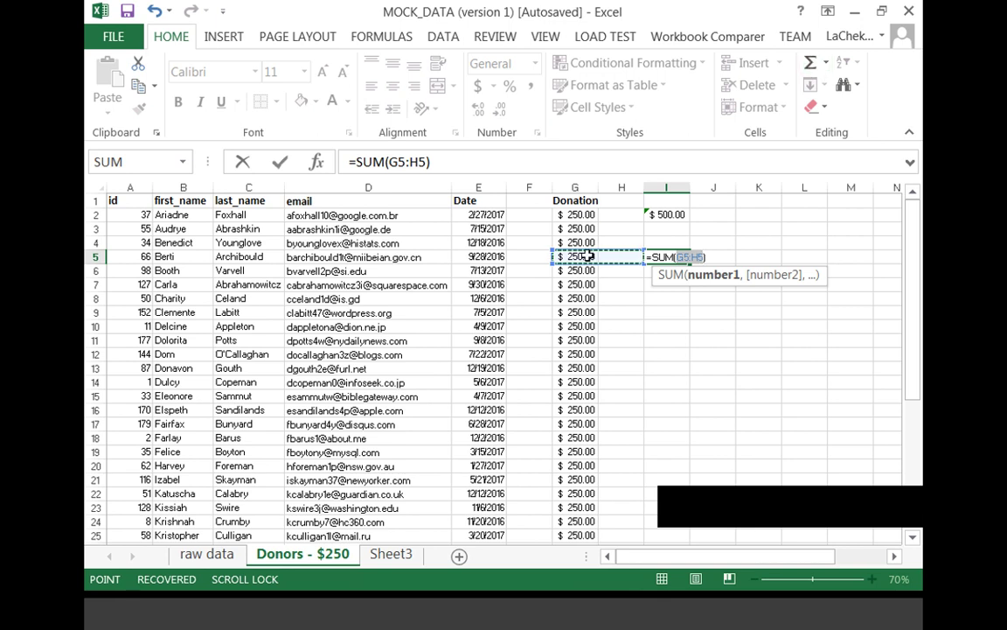
{"action": "left_click_drag", "start_coordinate": [577, 215], "coordinate": [585, 451]}
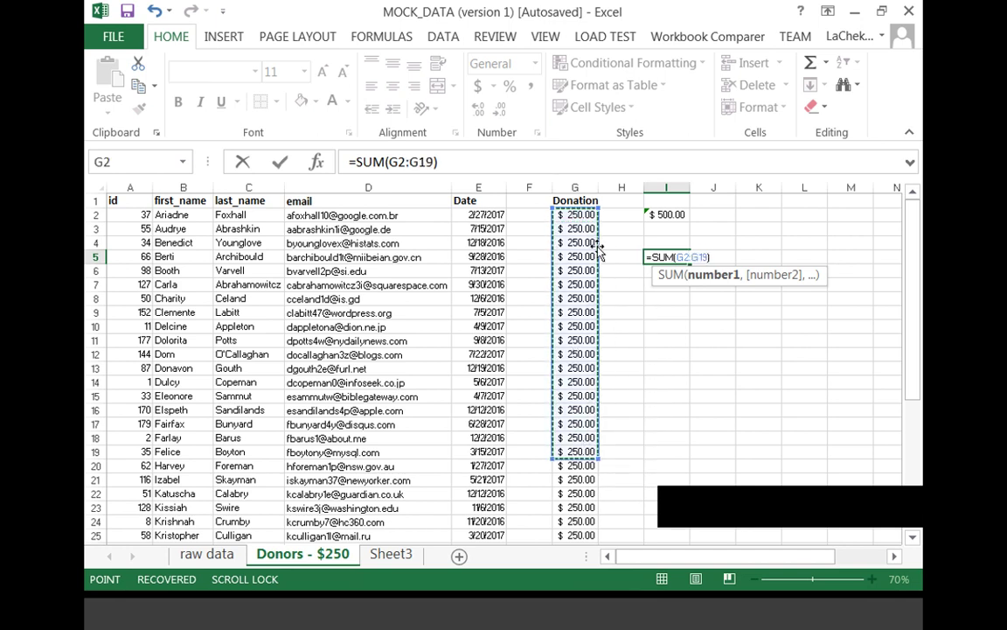
{"action": "key", "text": "Return"}
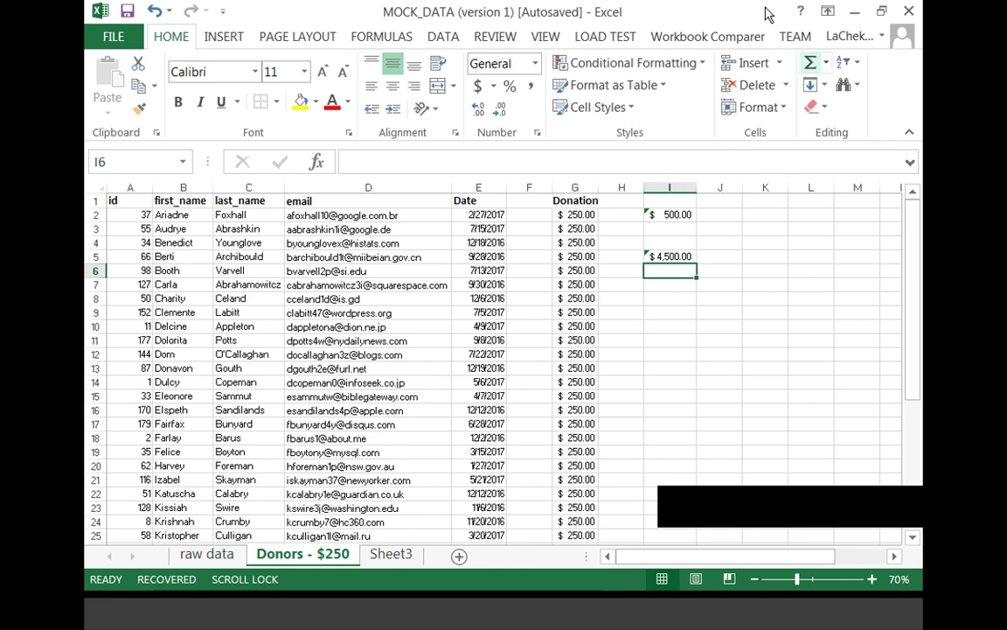
Enter an AutoSum formula in I6 that adds the separate donation cells G2, G16, G23 and G28
{"action": "left_click", "coordinate": [813, 63]}
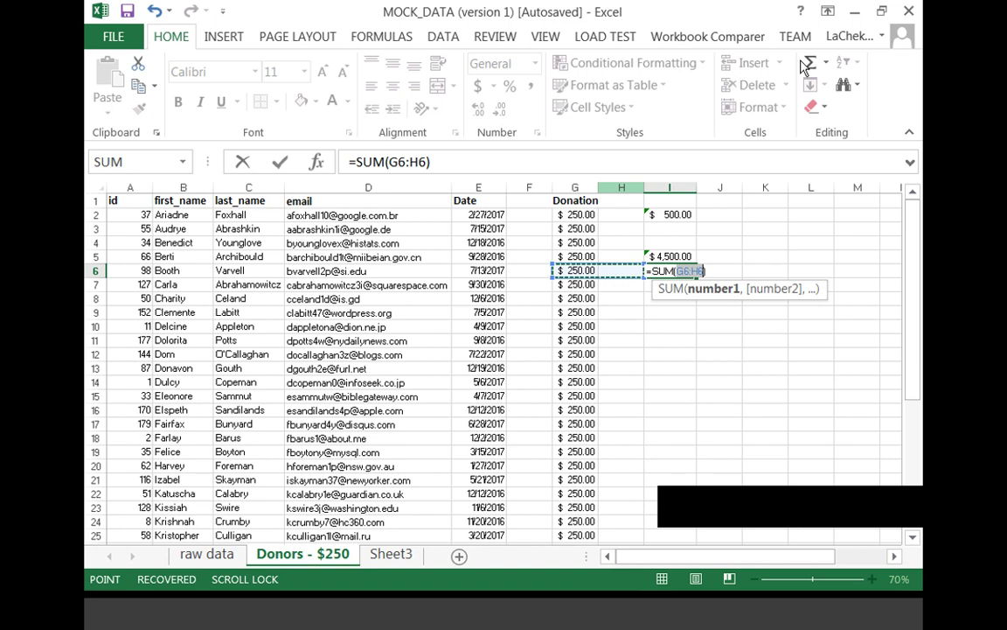
{"action": "left_click", "coordinate": [579, 216]}
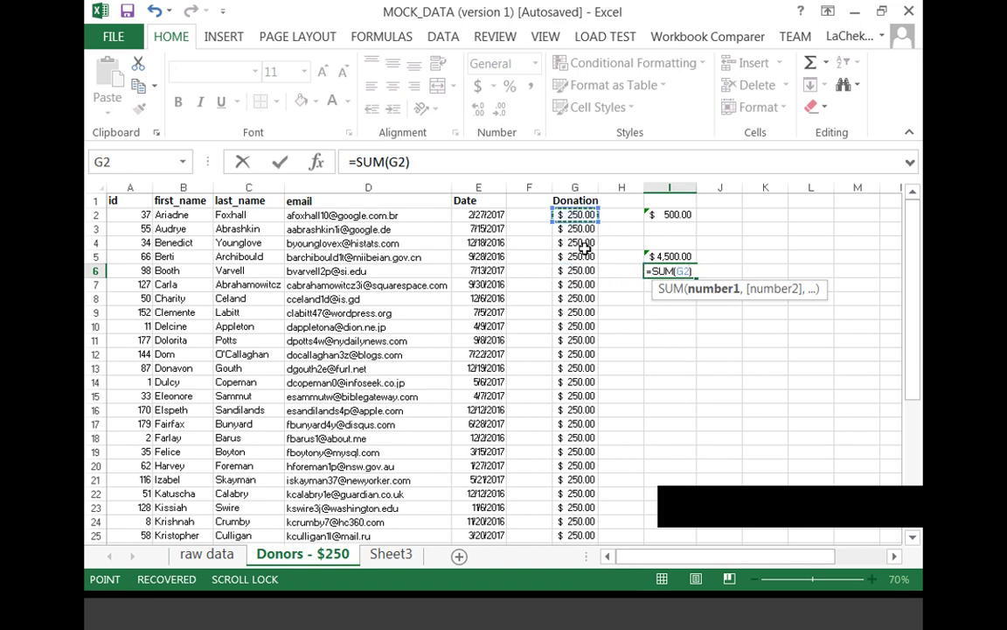
{"action": "left_click", "coordinate": [574, 409], "text": "ctrl"}
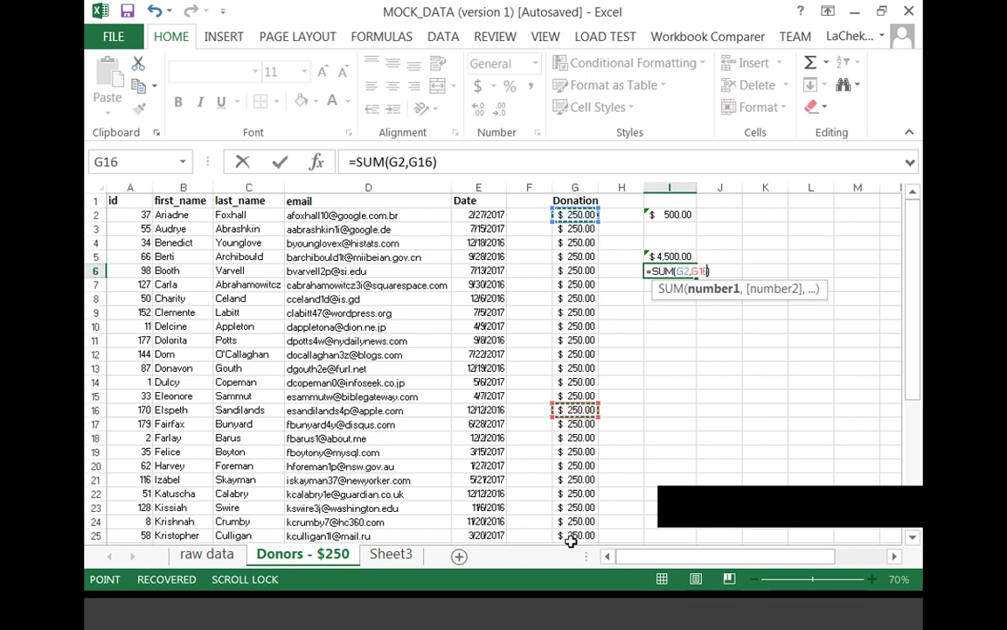
{"action": "left_click", "coordinate": [577, 508], "text": "ctrl"}
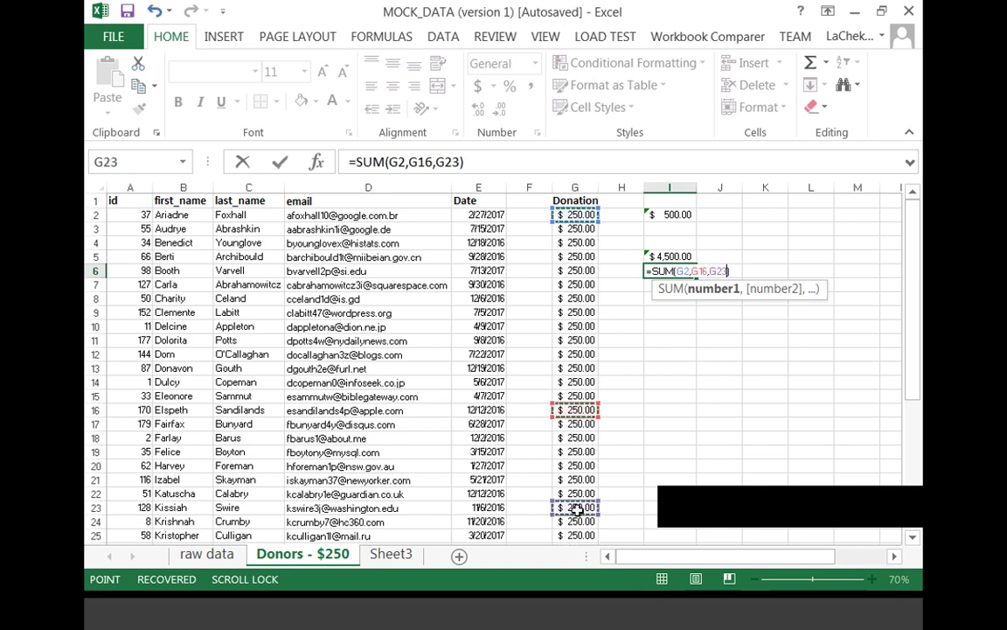
{"action": "scroll", "coordinate": [579, 450], "scroll_direction": "down", "scroll_amount": 4}
{"action": "left_click", "coordinate": [579, 451], "text": "ctrl"}
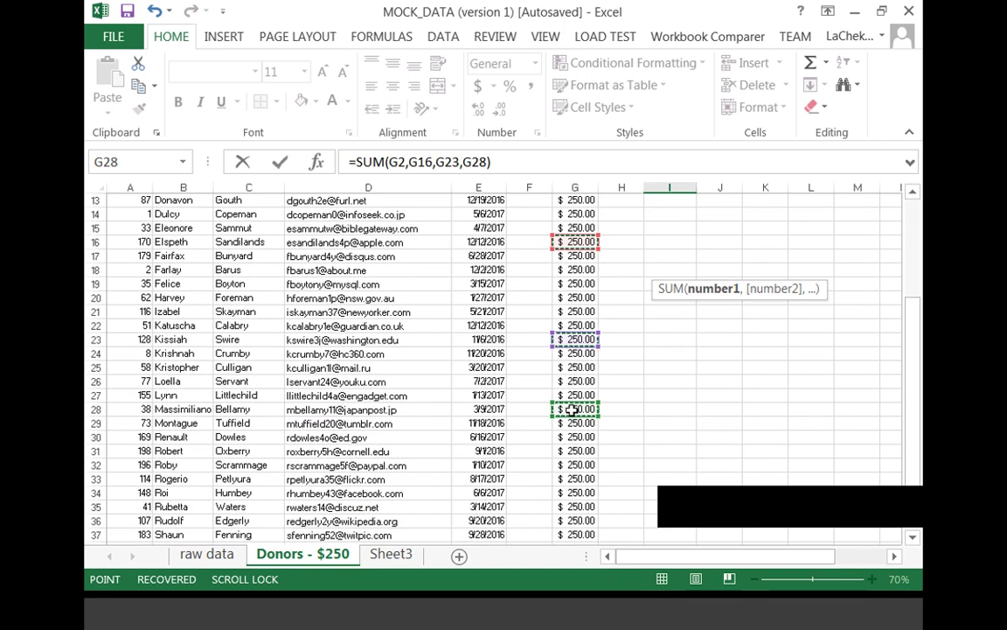
{"action": "scroll", "coordinate": [577, 438], "scroll_direction": "up", "scroll_amount": 4}
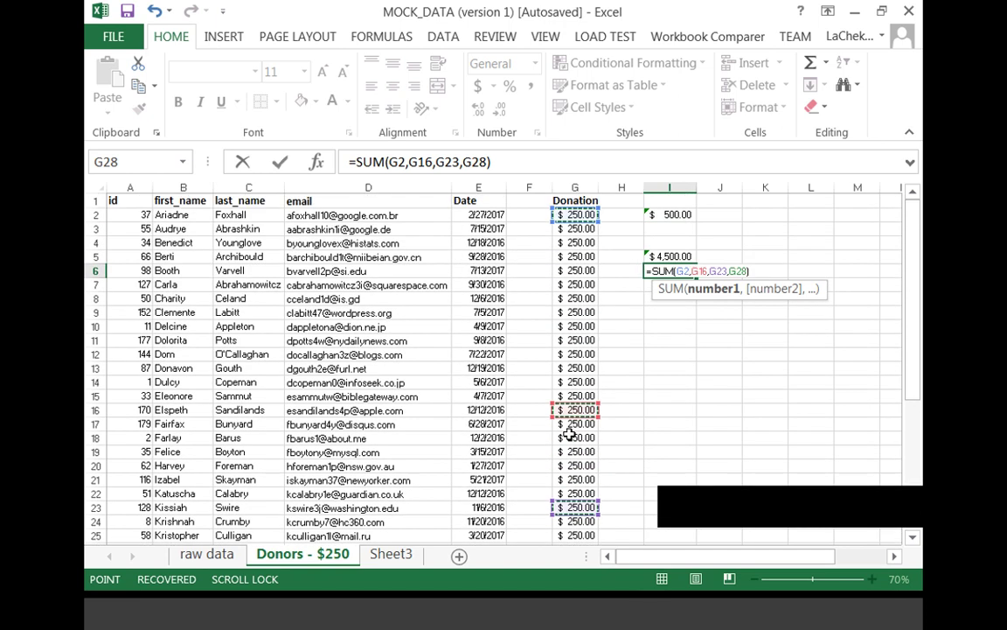
{"action": "key", "text": "Return"}
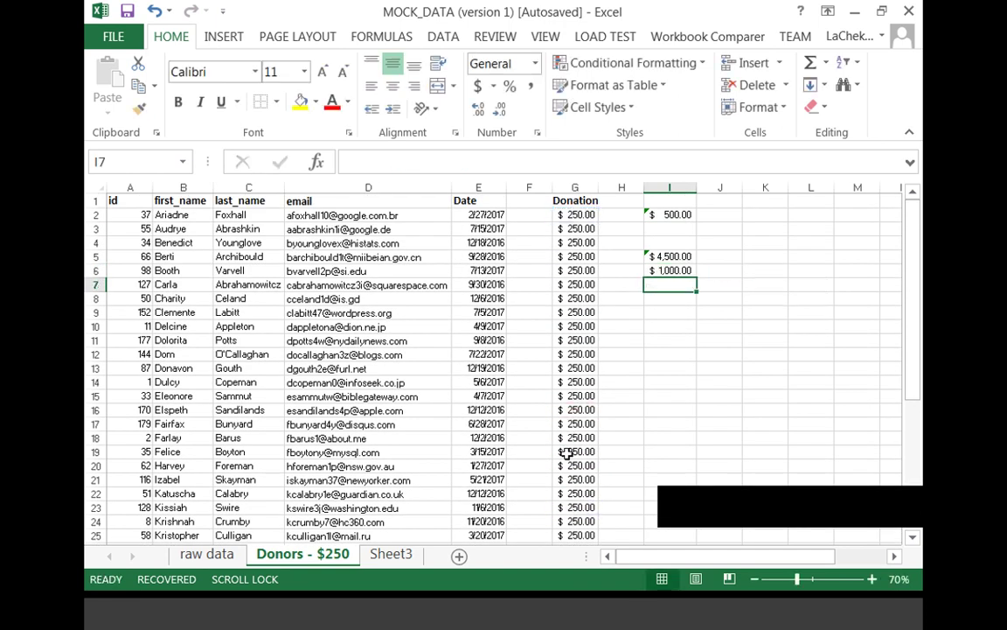
{"action": "scroll", "coordinate": [636, 468], "scroll_direction": "down", "scroll_amount": 1}
{"action": "scroll", "coordinate": [704, 384], "scroll_direction": "up", "scroll_amount": 1}
{"action": "left_click", "coordinate": [577, 215]}
{"action": "left_click", "coordinate": [576, 285]}
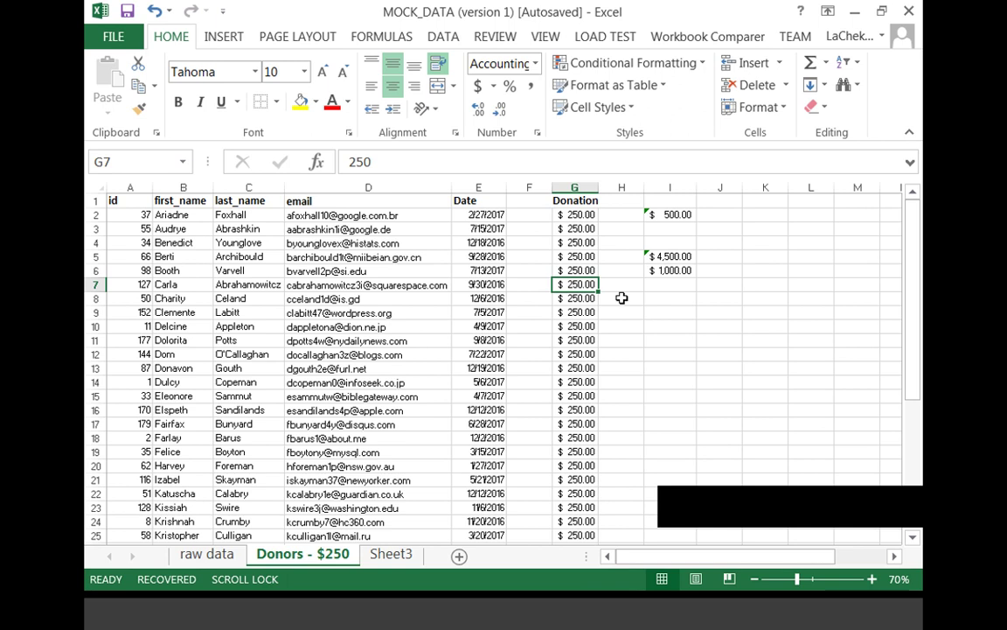
Write the formula =SUM(G7:G11) manually in cell I8
{"action": "key", "text": "Right"}
{"action": "key", "text": "Right"}
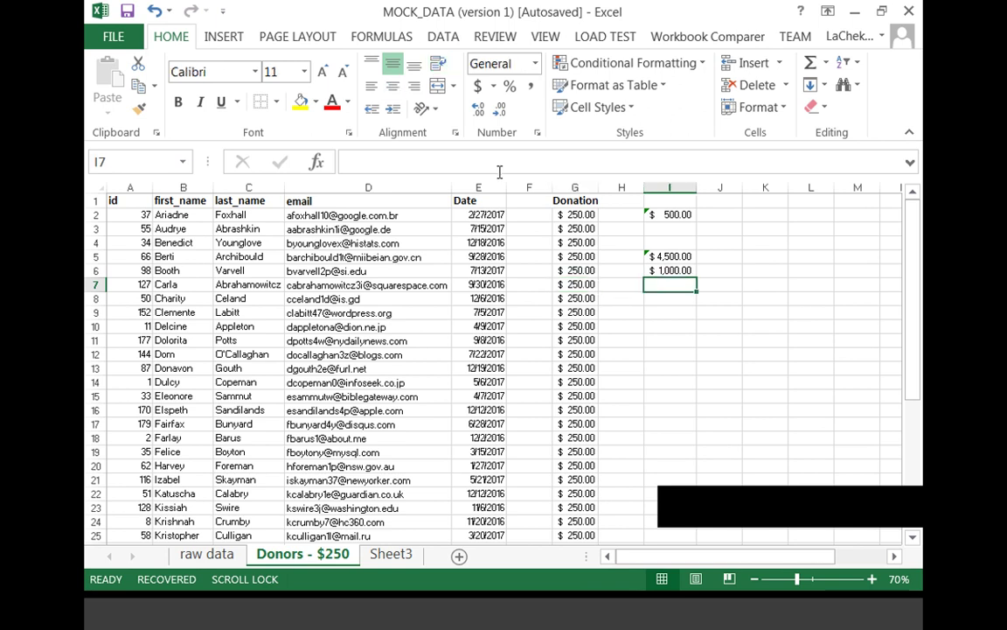
{"action": "key", "text": "Down"}
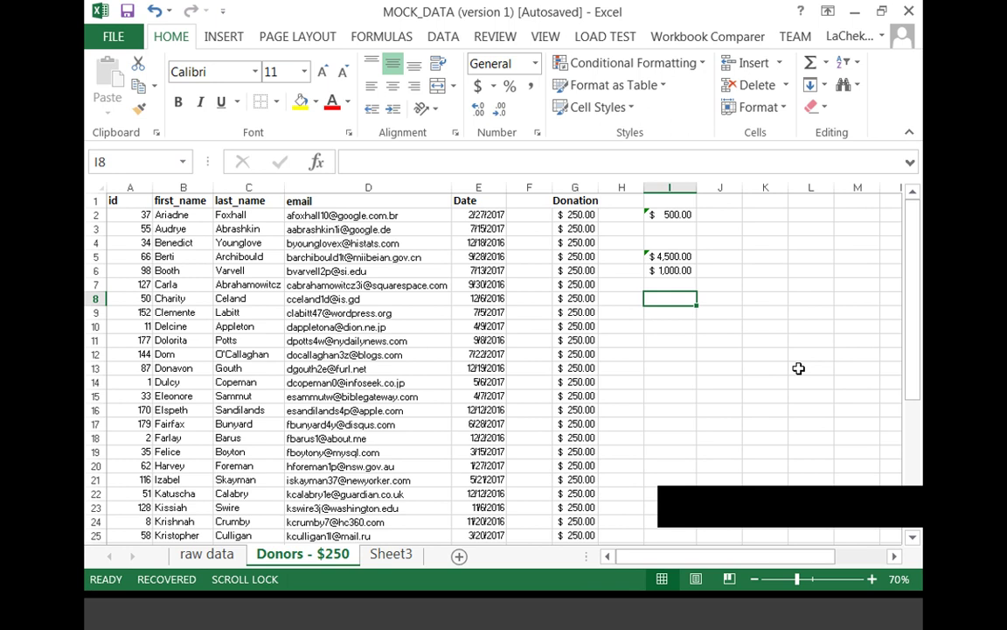
{"action": "key", "text": "alt+Tab"}
{"action": "type", "text": "="}
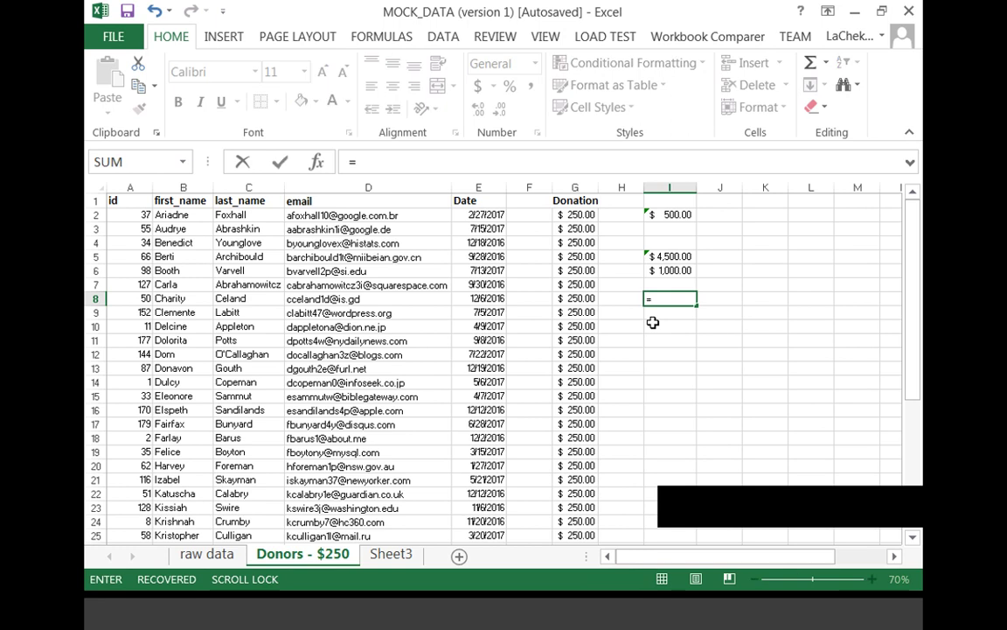
{"action": "type", "text": "SUM"}
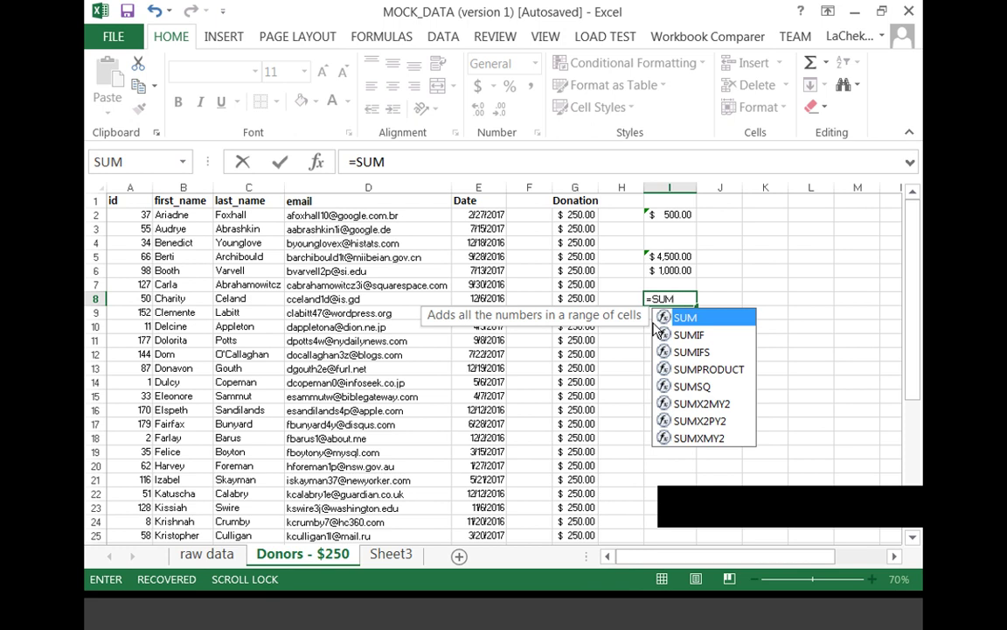
{"action": "type", "text": "("}
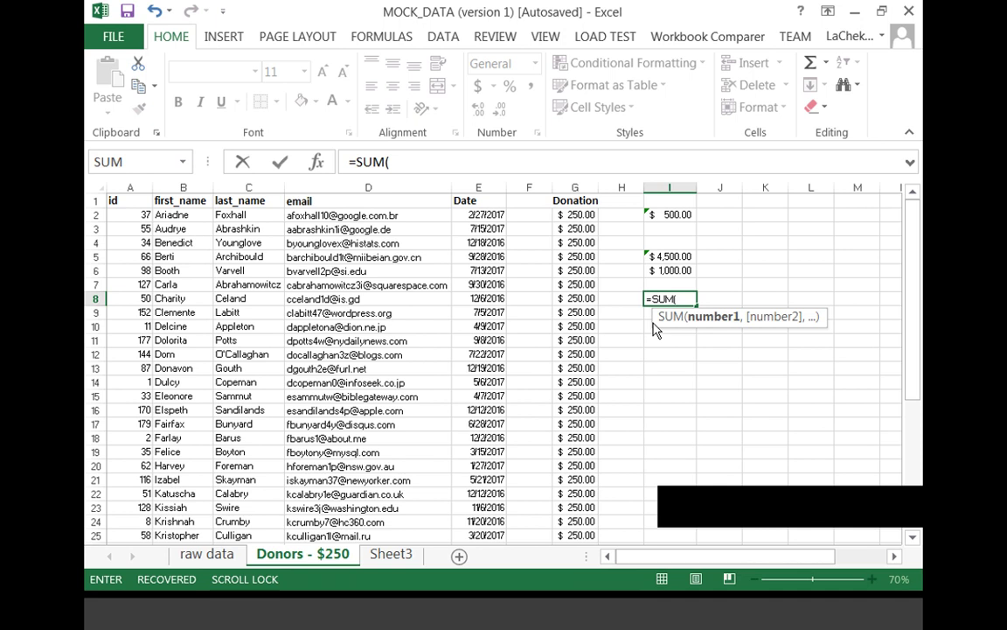
{"action": "left_click_drag", "start_coordinate": [582, 285], "coordinate": [579, 343]}
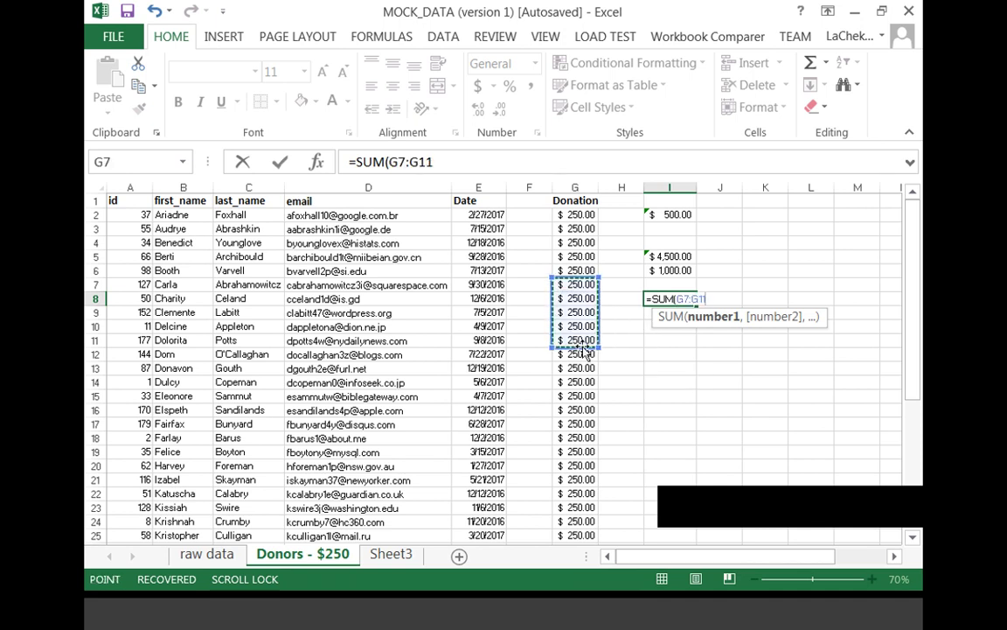
{"action": "type", "text": ")"}
{"action": "key", "text": "Return"}
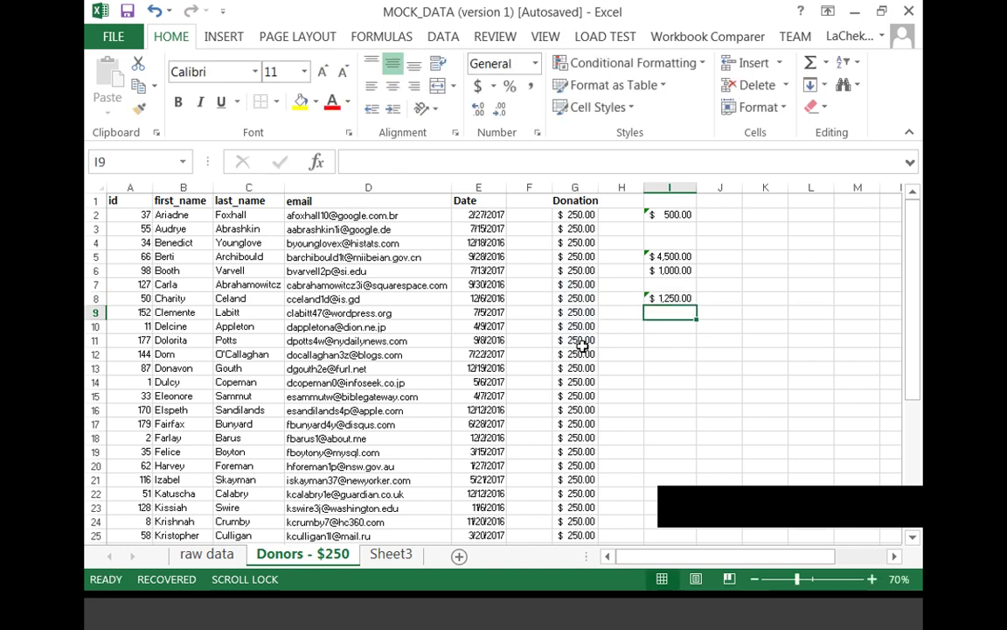
Enter the addition formula =G11+G13 in cell I12
{"action": "left_click", "coordinate": [681, 351]}
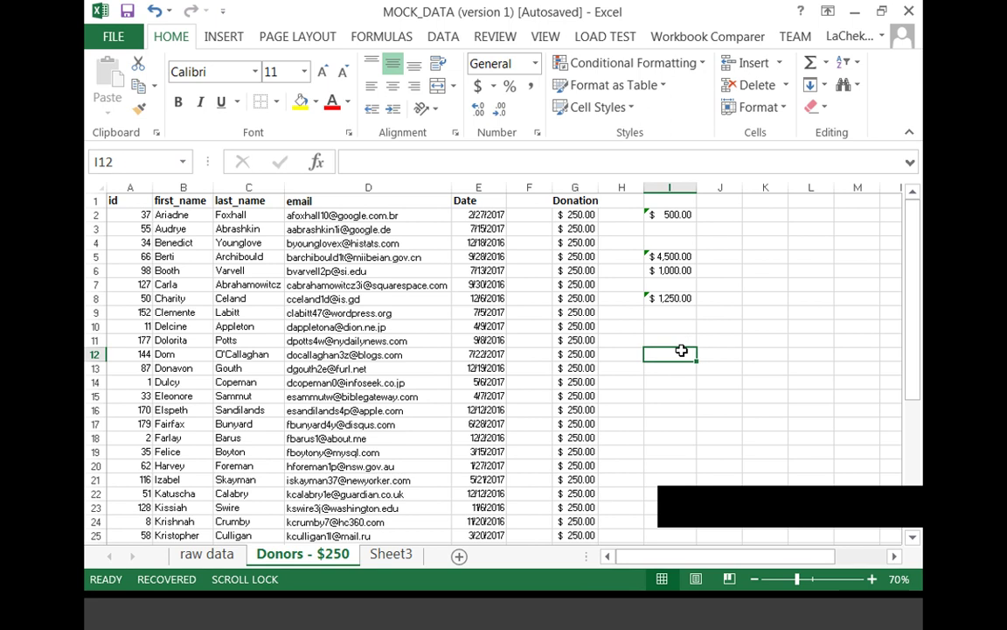
{"action": "type", "text": "="}
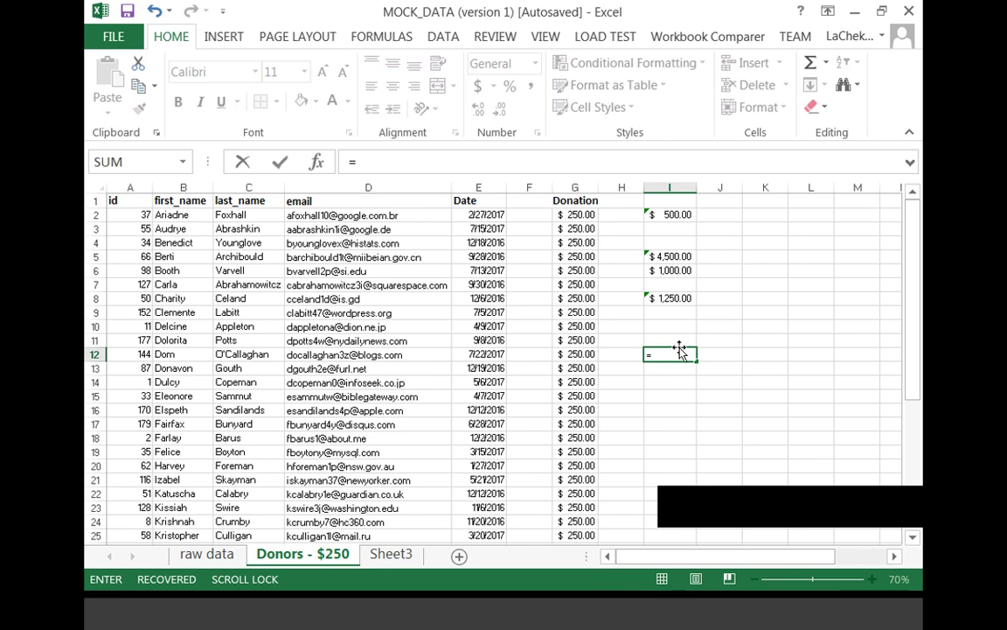
{"action": "left_click", "coordinate": [574, 341]}
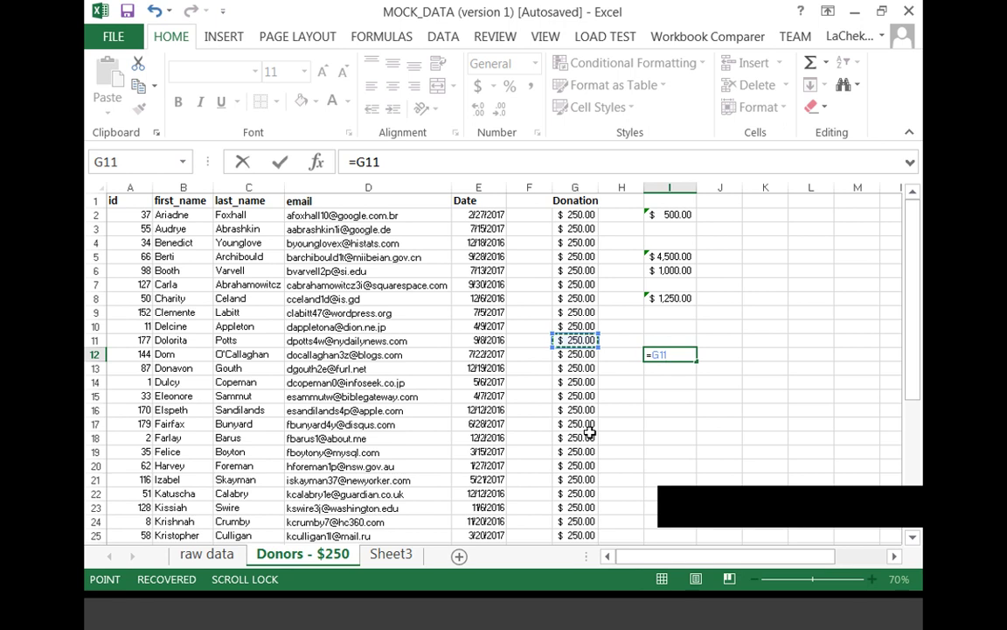
{"action": "type", "text": "+"}
{"action": "left_click", "coordinate": [577, 368]}
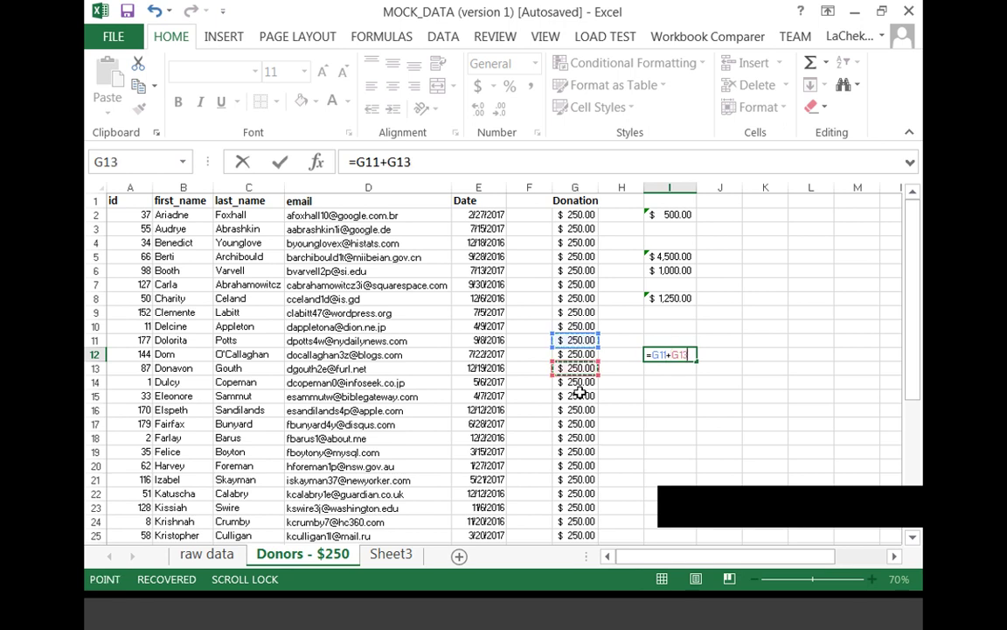
{"action": "key", "text": "Return"}
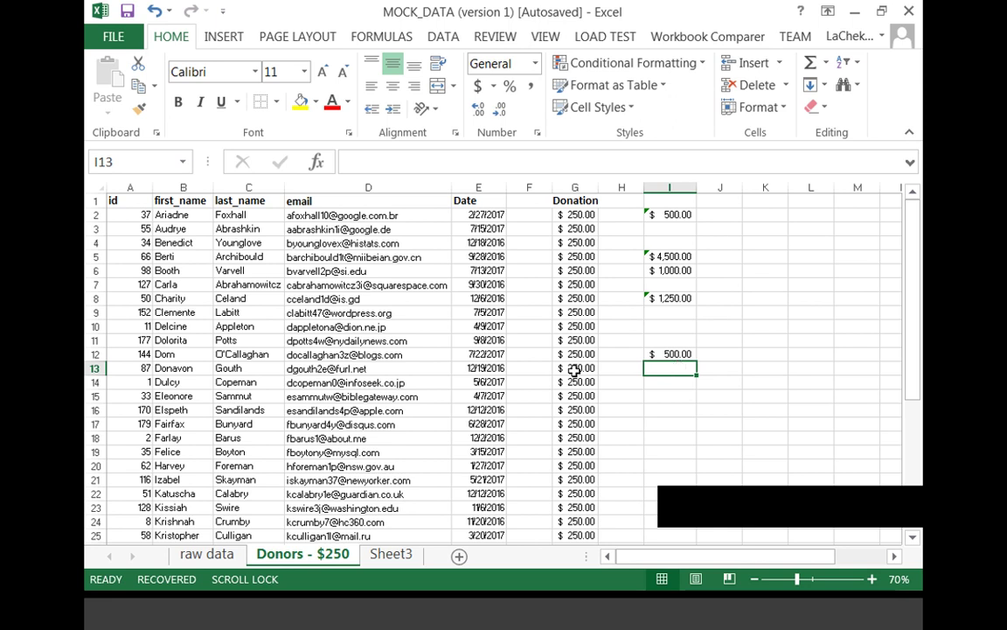
{"action": "key", "text": "Left"}
{"action": "key", "text": "Left"}
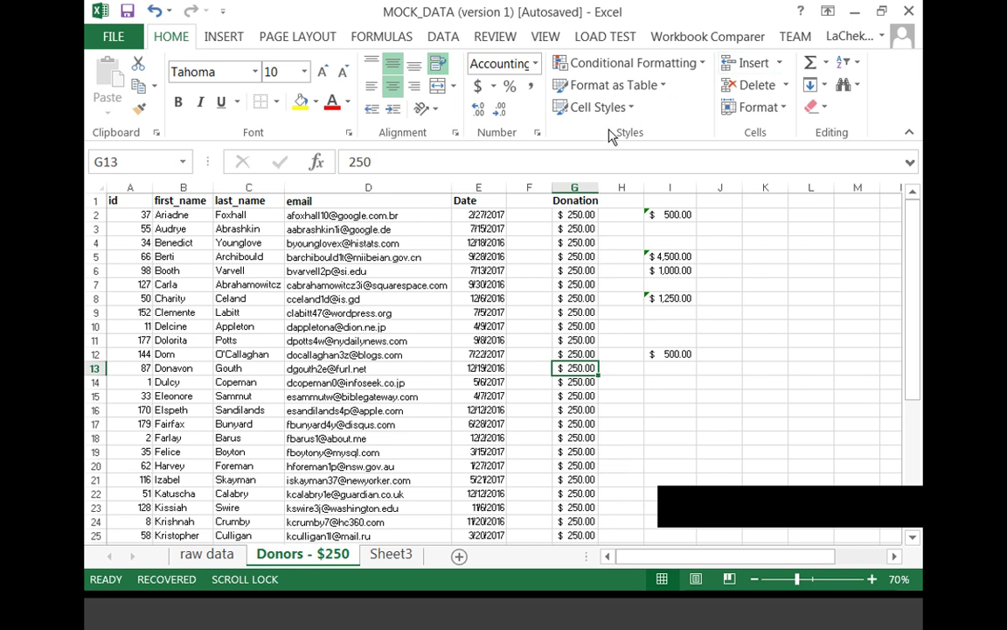
{"action": "left_click", "coordinate": [547, 316]}
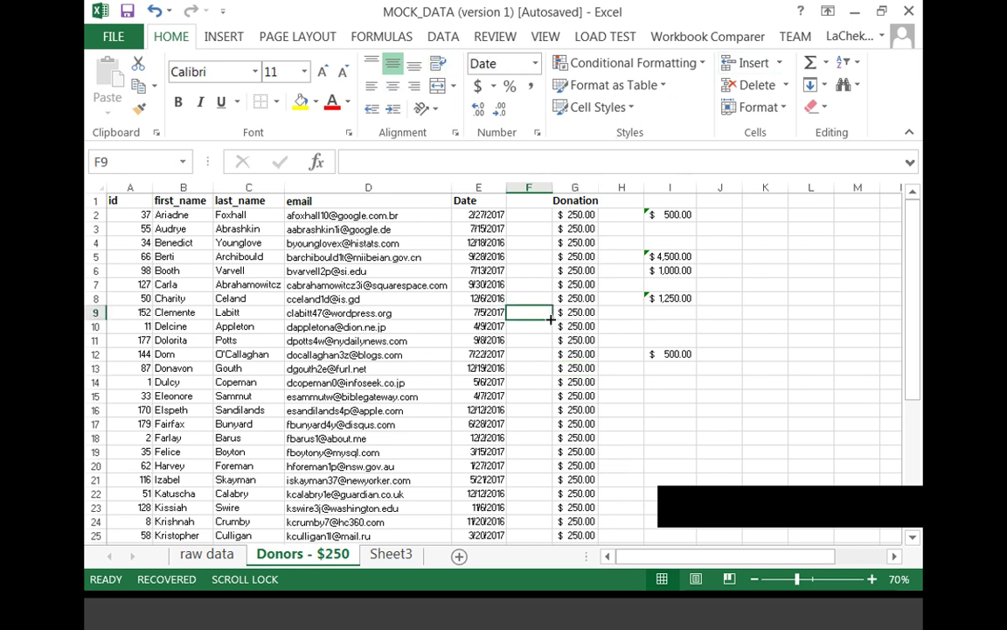
Delete the whole of column I with its practice formulas
{"action": "left_click", "coordinate": [669, 188]}
{"action": "right_click", "coordinate": [668, 188]}
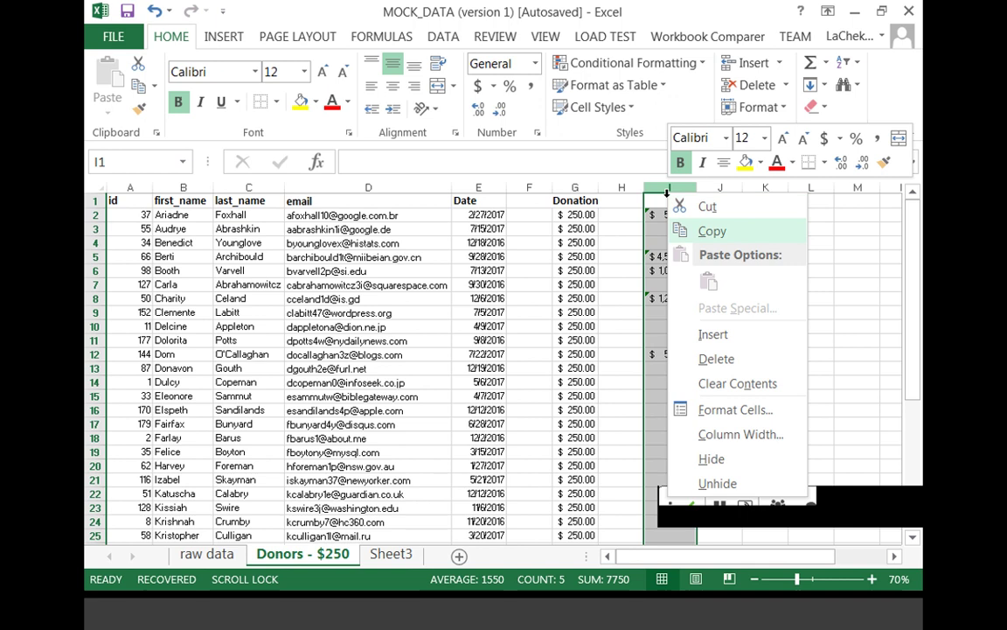
{"action": "left_click", "coordinate": [691, 357]}
{"action": "left_click", "coordinate": [696, 342]}
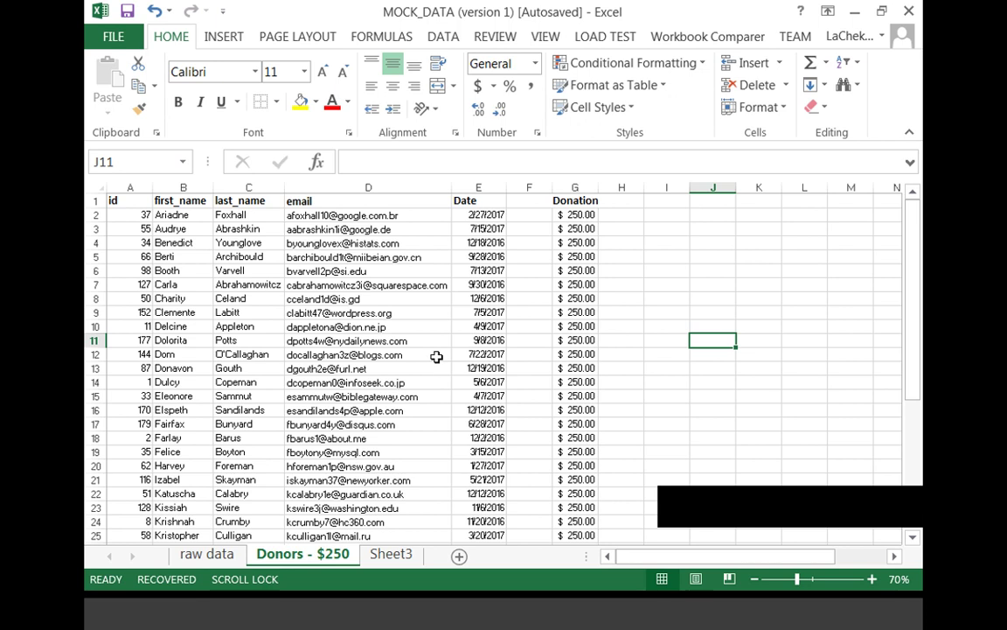
Examine the lower donor rows, such as rows 40 and 22, cell by cell with the header row scrolled out of view
{"action": "scroll", "coordinate": [436, 356], "scroll_direction": "down", "scroll_amount": 6}
{"action": "scroll", "coordinate": [436, 357], "scroll_direction": "up", "scroll_amount": 1}
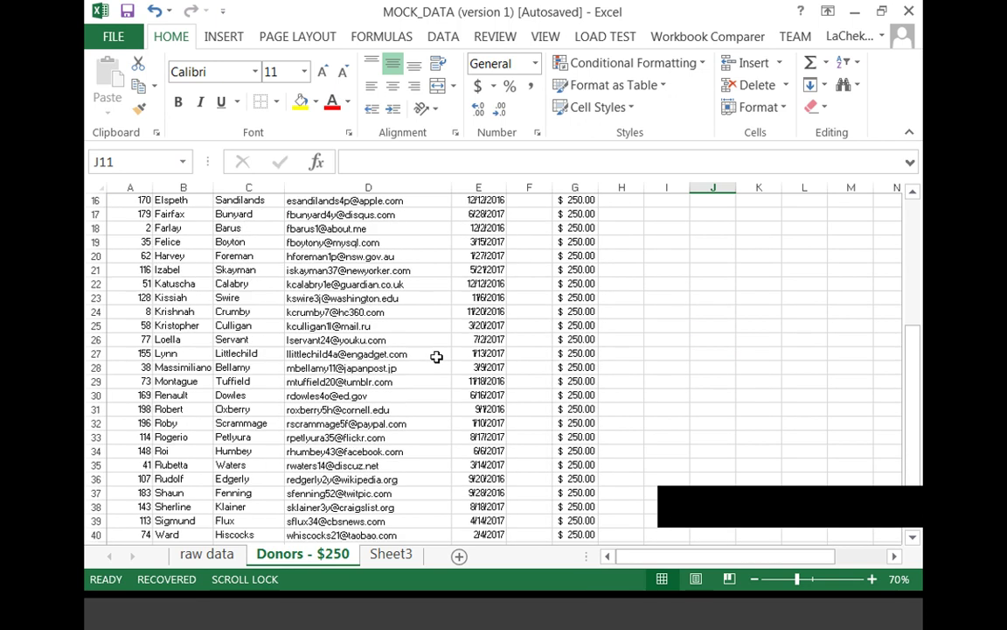
{"action": "scroll", "coordinate": [437, 356], "scroll_direction": "down", "scroll_amount": 2}
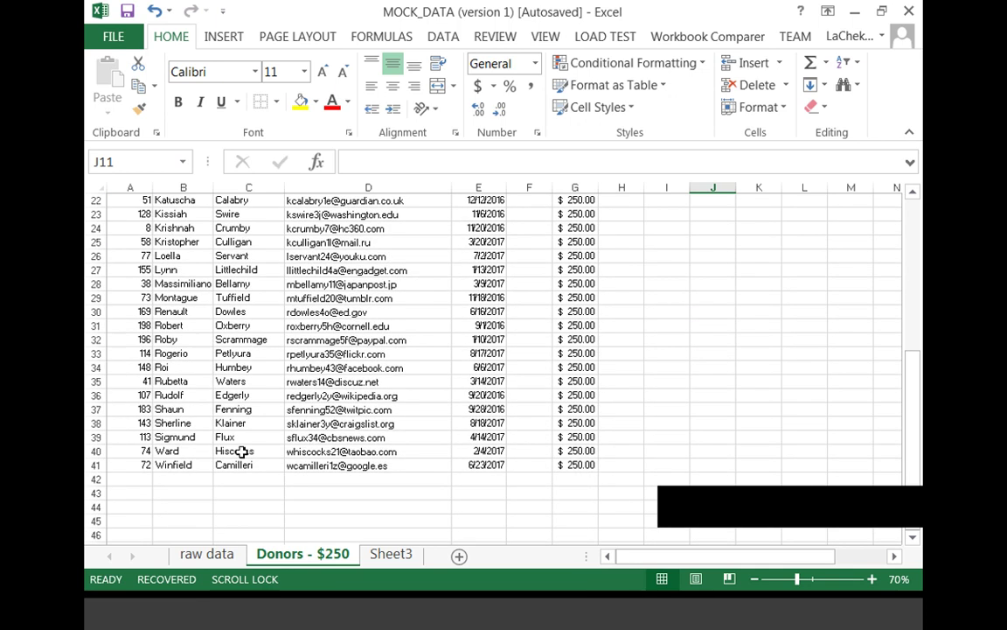
{"action": "left_click", "coordinate": [181, 450]}
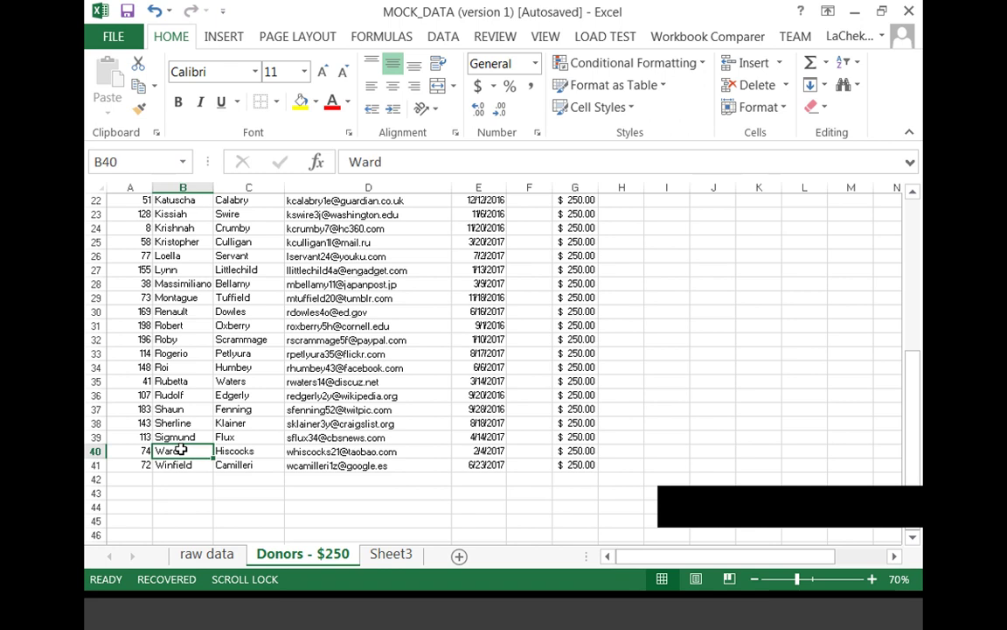
{"action": "left_click", "coordinate": [96, 451]}
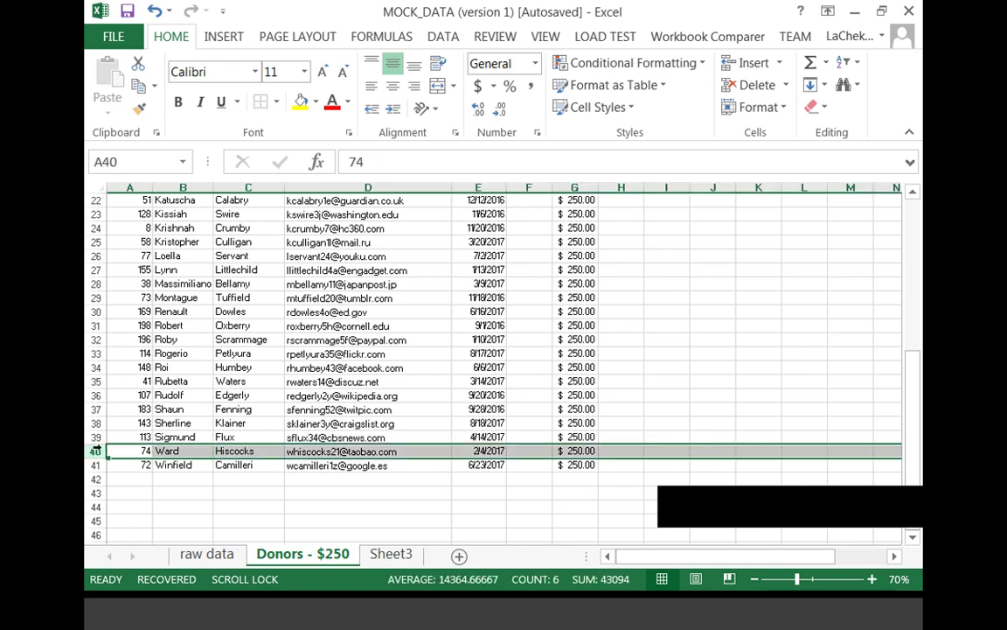
{"action": "left_click", "coordinate": [248, 451]}
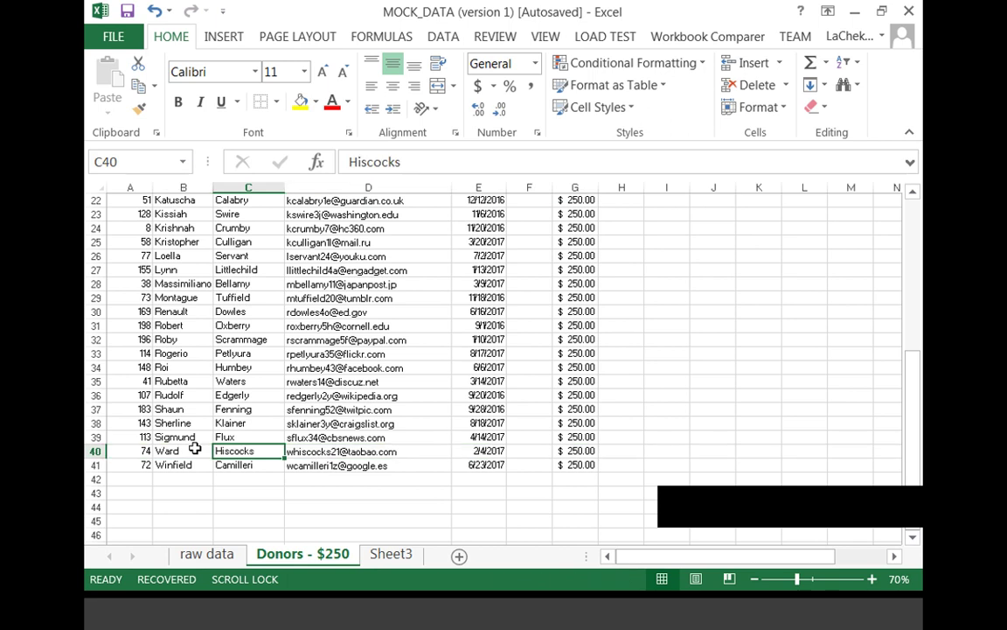
{"action": "left_click", "coordinate": [171, 451]}
{"action": "key", "text": "Right"}
{"action": "left_click", "coordinate": [325, 451]}
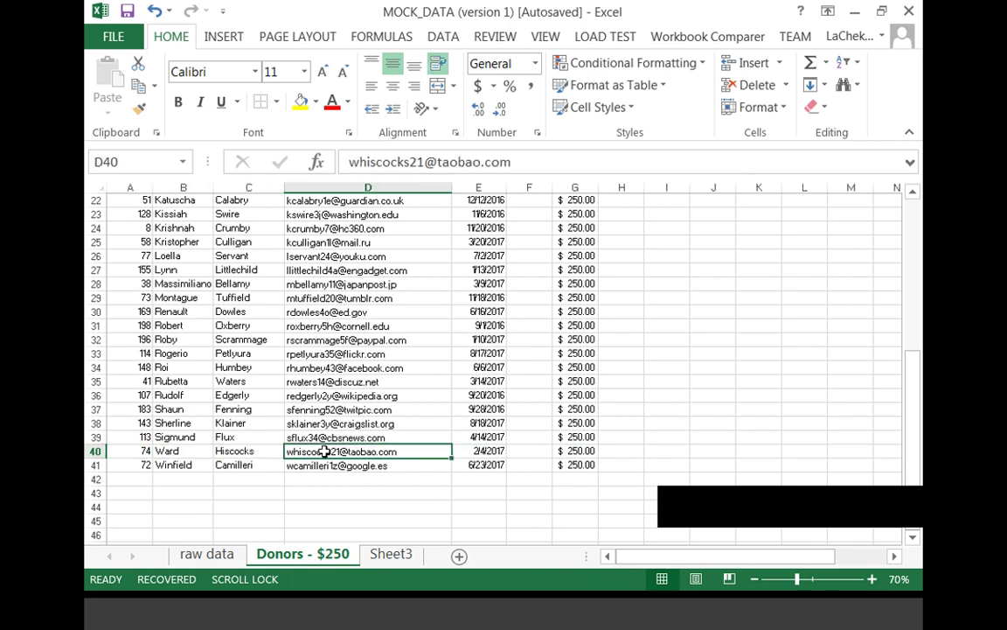
{"action": "key", "text": "Left"}
{"action": "key", "text": "Left"}
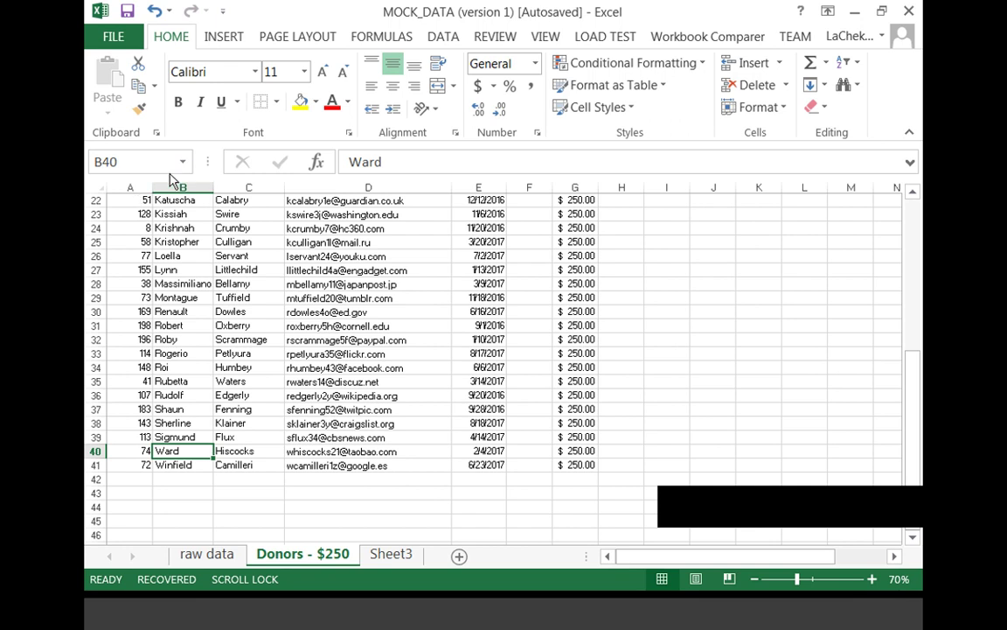
{"action": "left_click", "coordinate": [236, 200]}
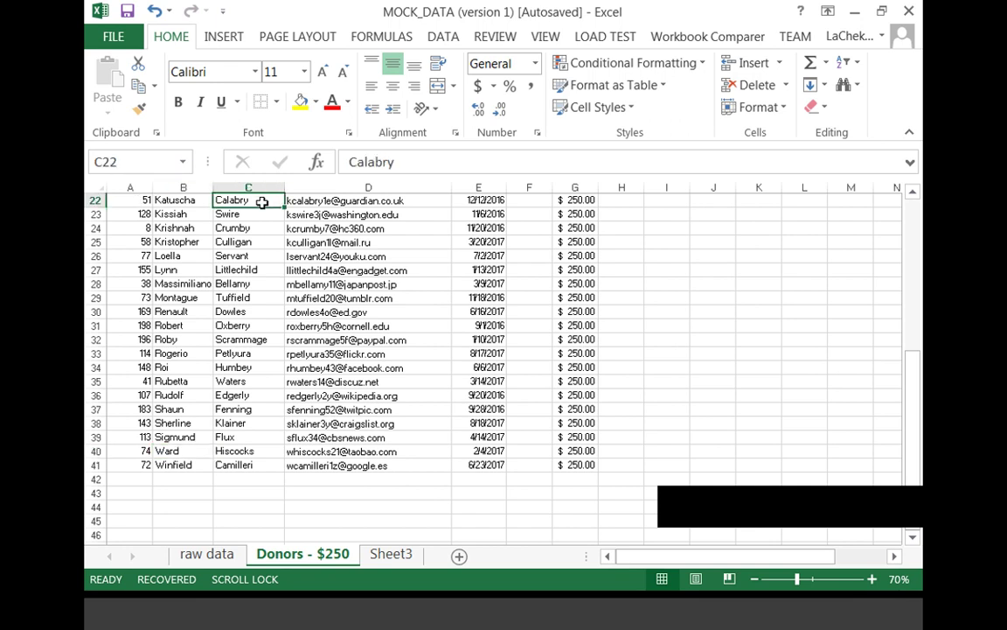
{"action": "key", "text": "Tab"}
{"action": "left_click", "coordinate": [493, 200]}
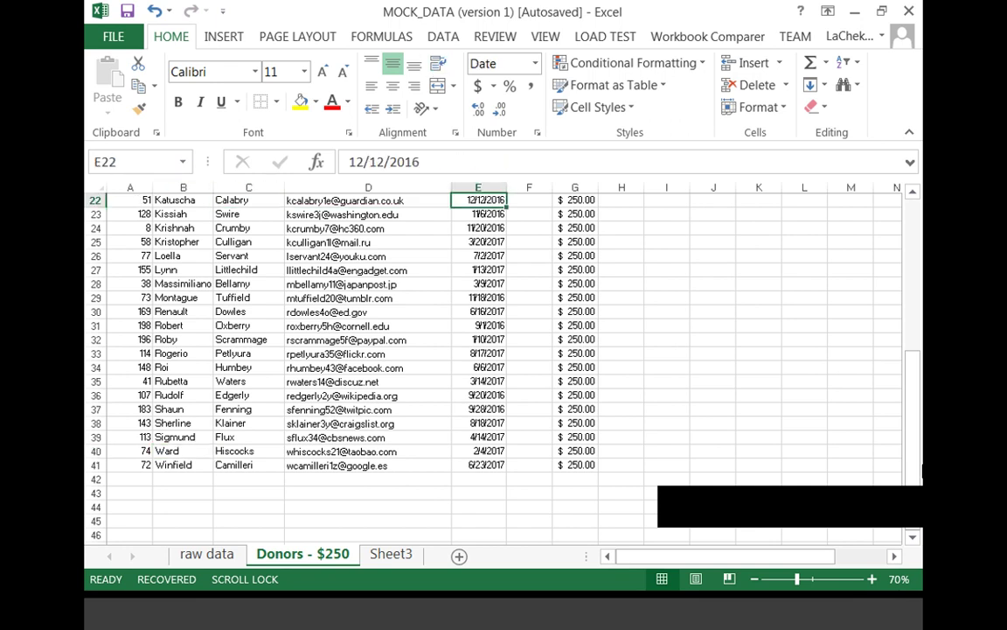
Freeze the top row of the Donors - $250 sheet that holds the column headings
{"action": "left_click_drag", "start_coordinate": [909, 420], "coordinate": [896, 287]}
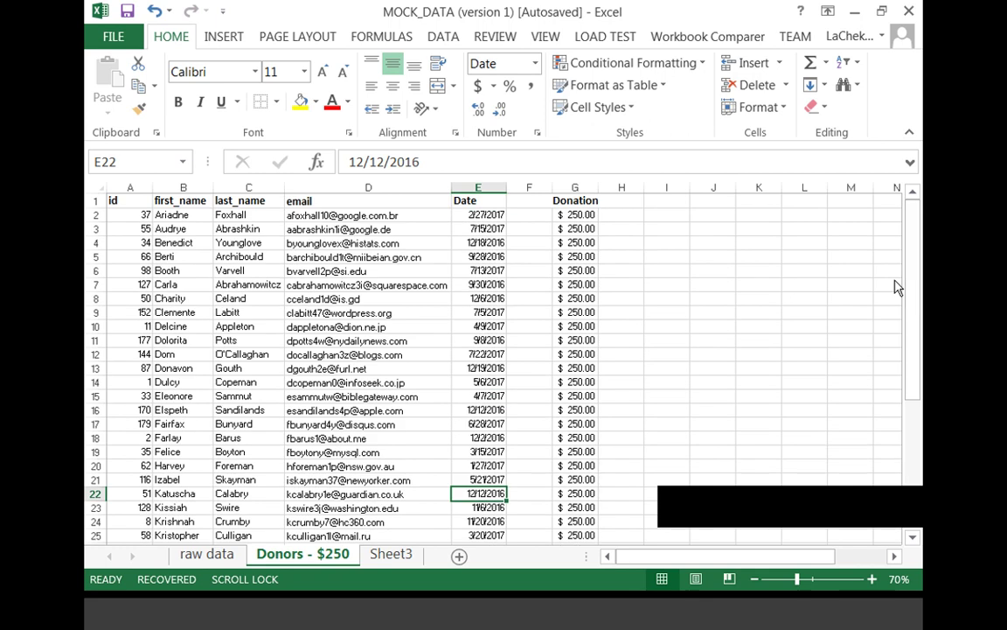
{"action": "left_click", "coordinate": [109, 200]}
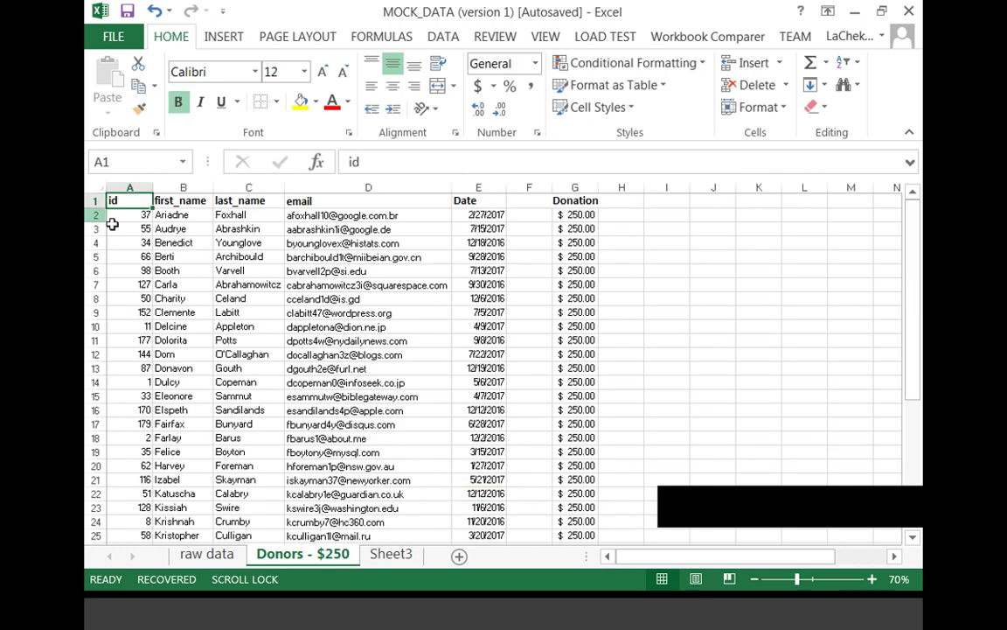
{"action": "key", "text": "shift+space"}
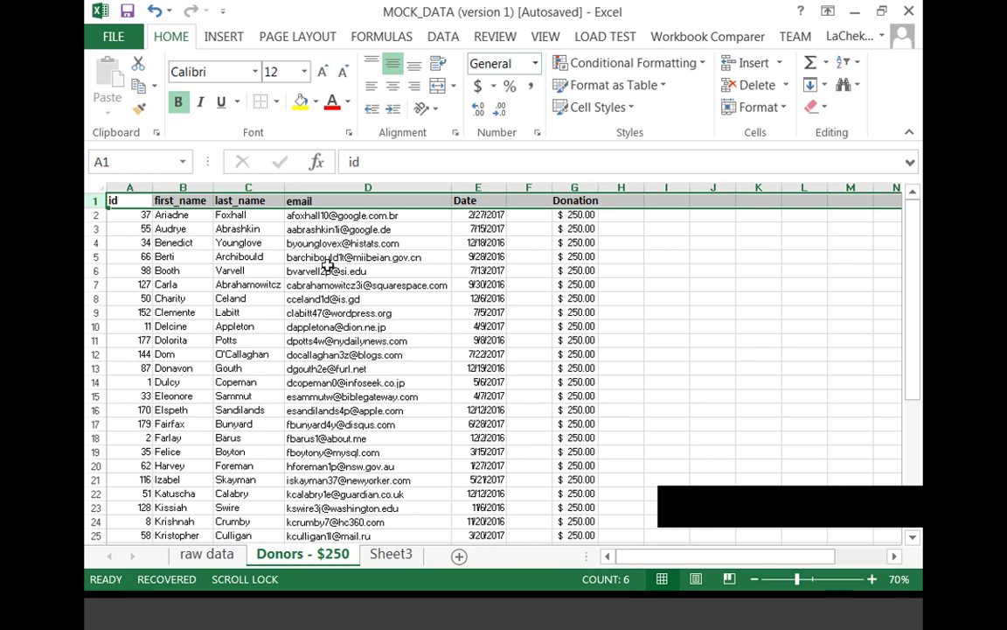
{"action": "left_click", "coordinate": [543, 36]}
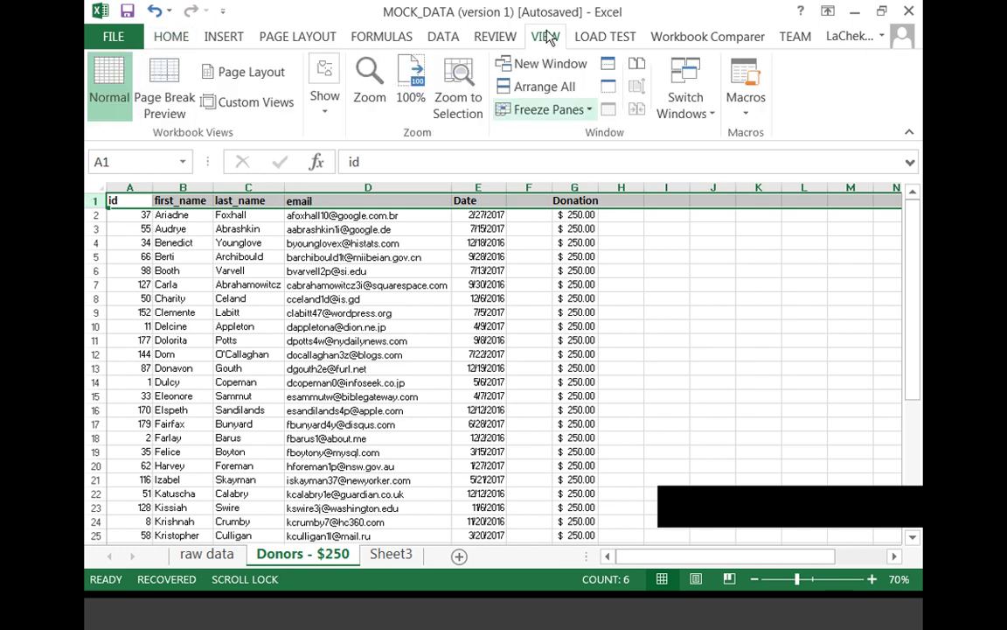
{"action": "left_click", "coordinate": [591, 111]}
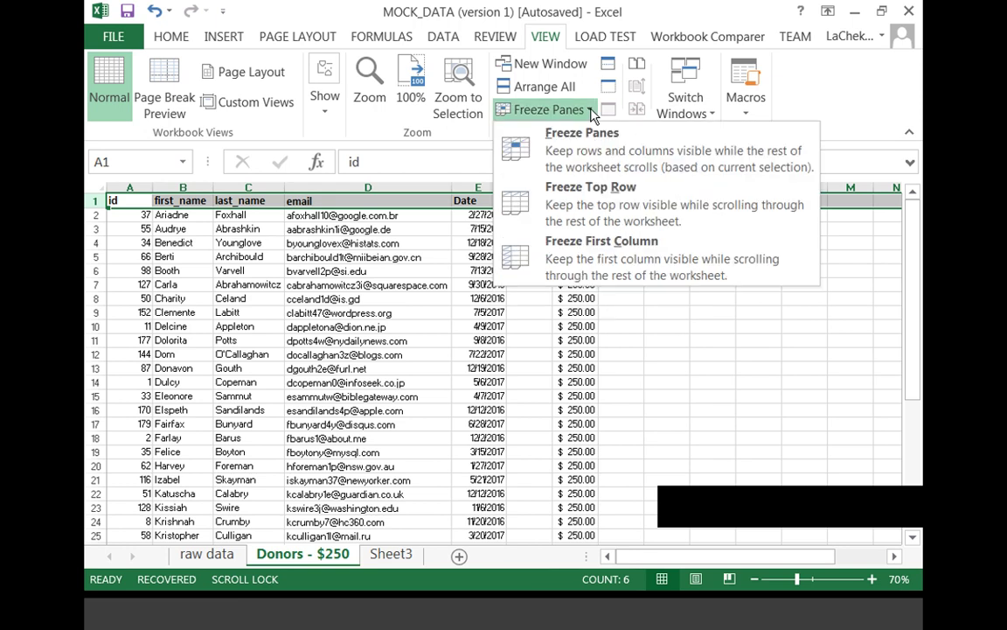
{"action": "left_click", "coordinate": [592, 197]}
{"action": "left_click", "coordinate": [265, 284]}
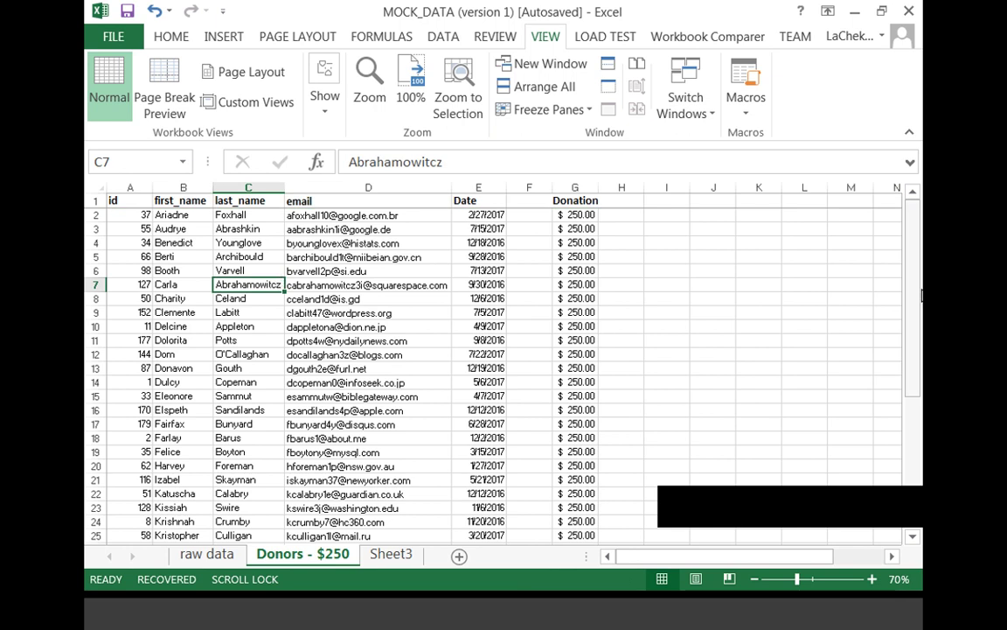
Check the frozen header row against the rows far down the sheet and return to the first donors
{"action": "scroll", "coordinate": [265, 465], "scroll_direction": "down", "scroll_amount": 20}
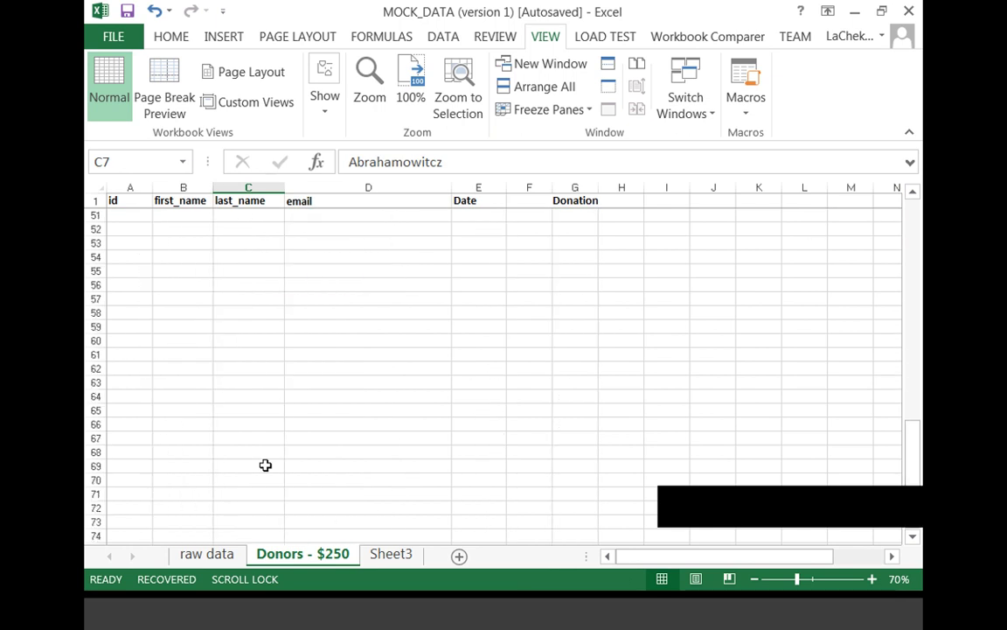
{"action": "scroll", "coordinate": [265, 465], "scroll_direction": "down", "scroll_amount": 20}
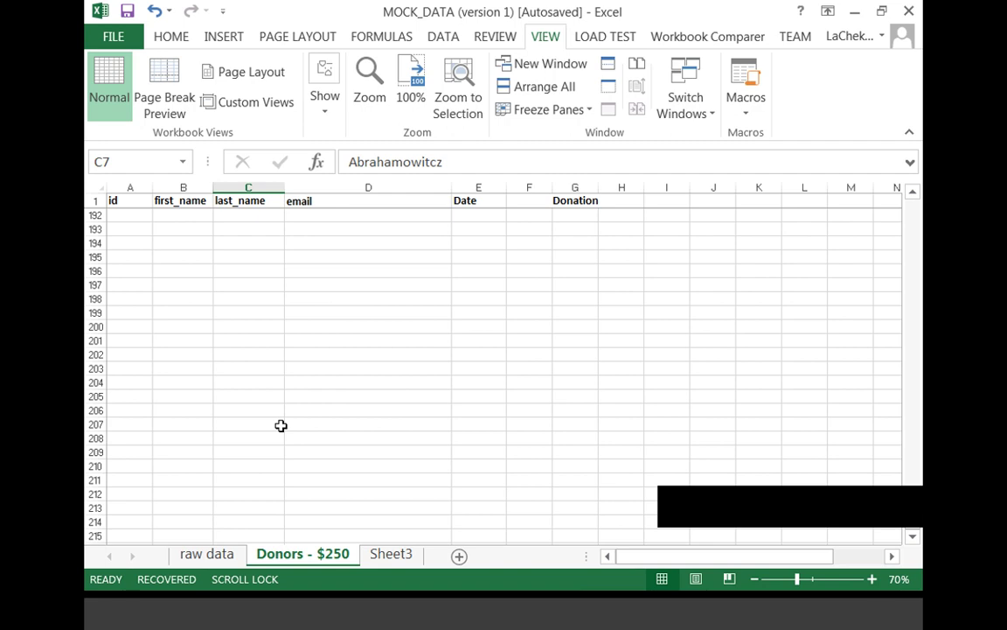
{"action": "scroll", "coordinate": [282, 407], "scroll_direction": "up", "scroll_amount": 20}
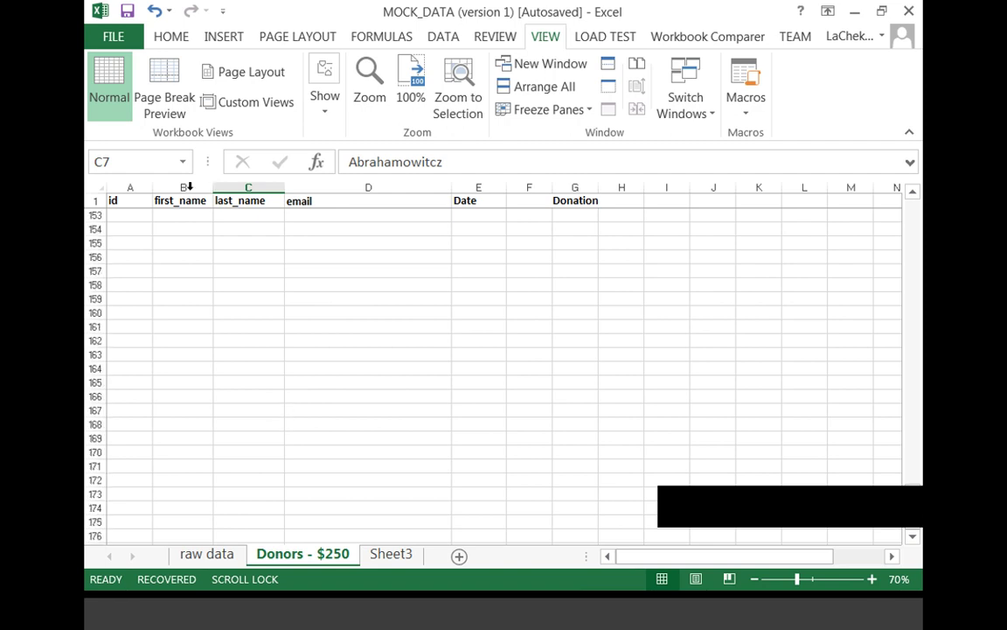
{"action": "scroll", "coordinate": [202, 394], "scroll_direction": "up", "scroll_amount": 20}
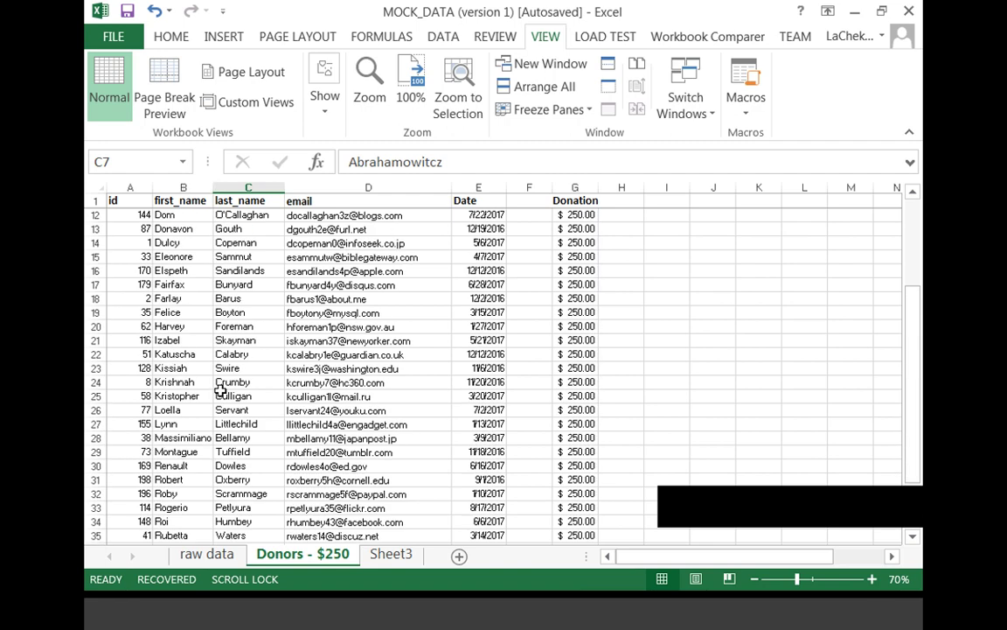
{"action": "scroll", "coordinate": [220, 391], "scroll_direction": "up", "scroll_amount": 4}
{"action": "left_click", "coordinate": [523, 285]}
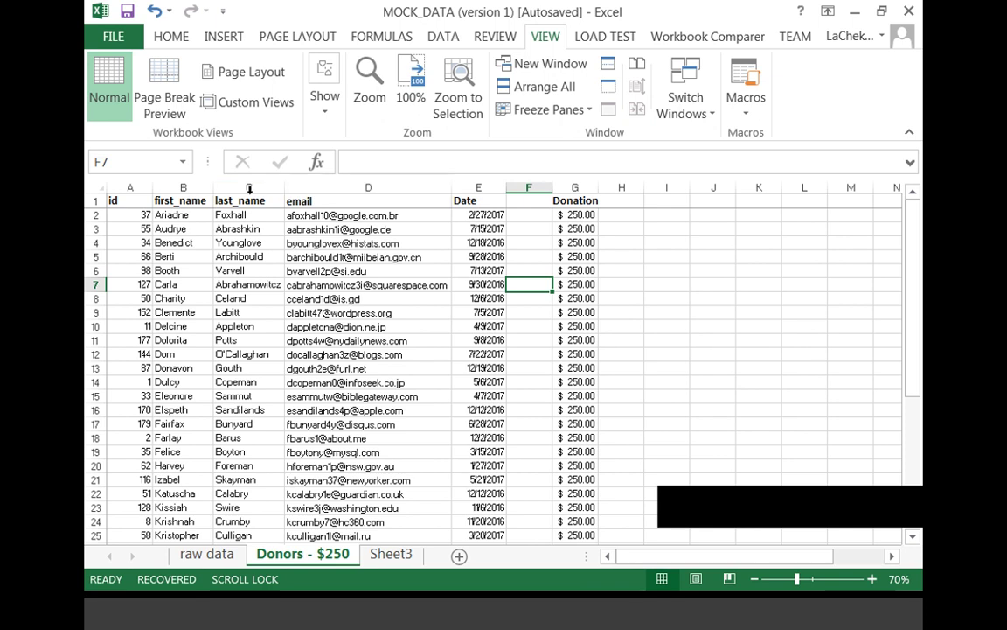
Hide the email column D
{"action": "left_click", "coordinate": [367, 187]}
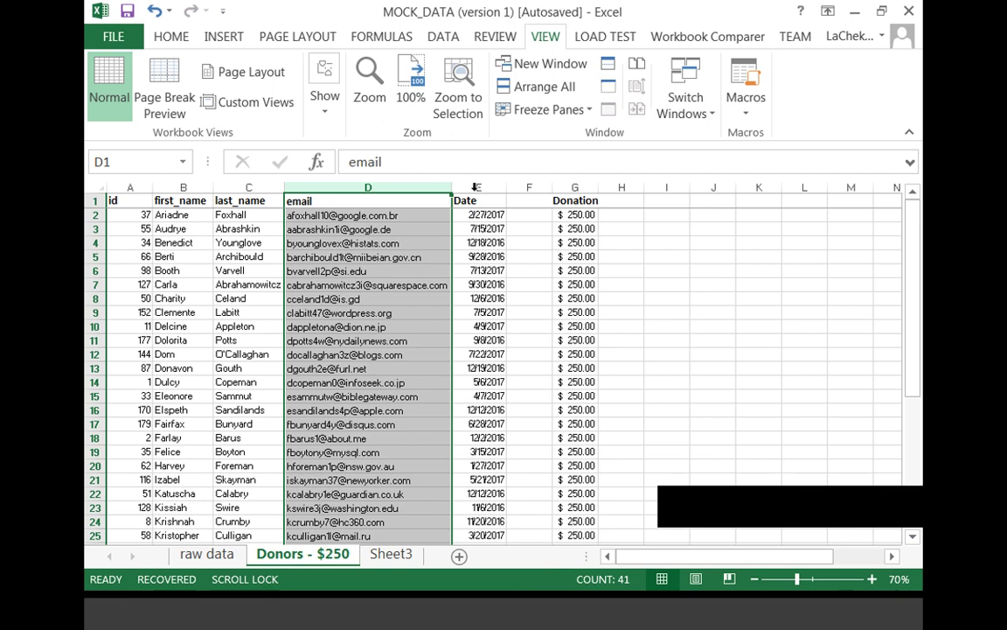
{"action": "right_click", "coordinate": [399, 194]}
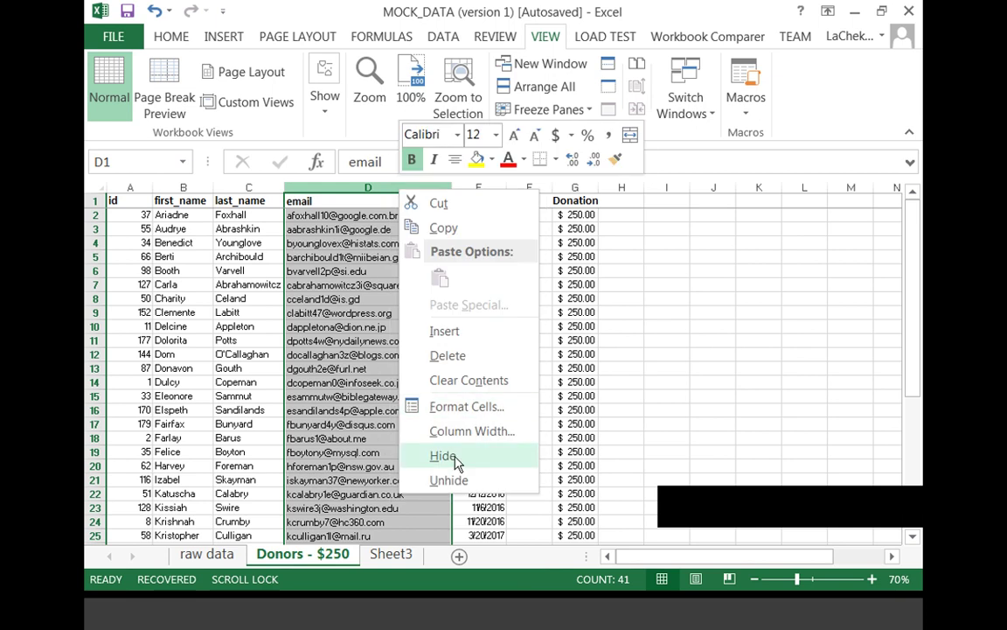
{"action": "left_click", "coordinate": [455, 460]}
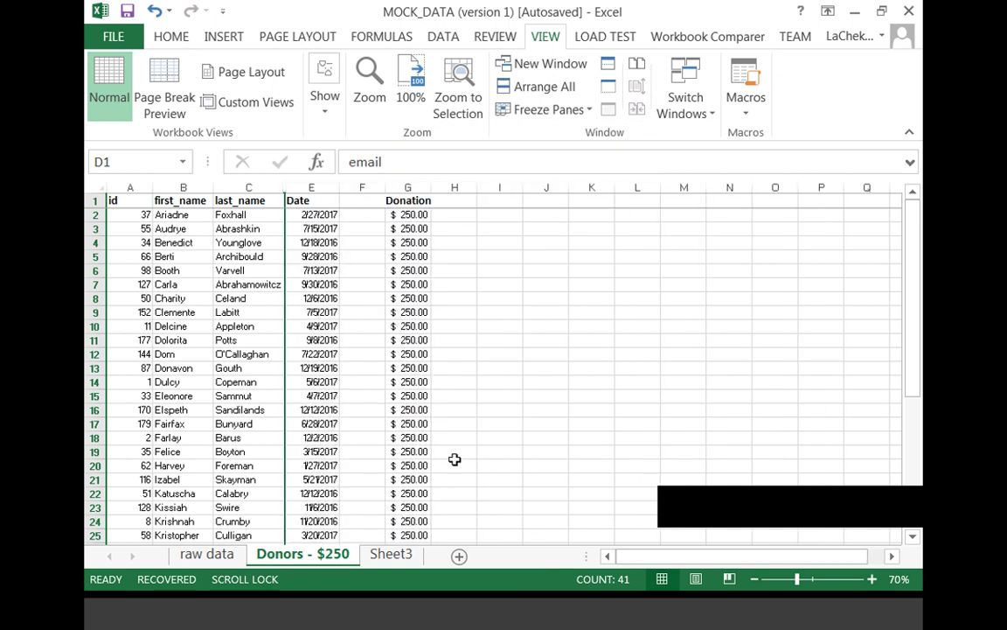
{"action": "left_click", "coordinate": [567, 381]}
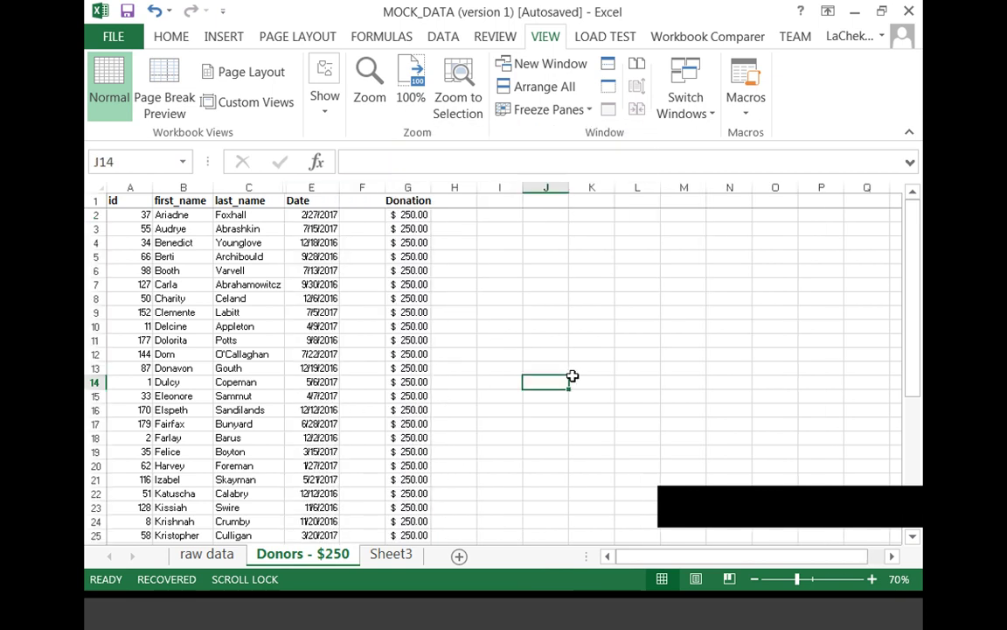
Unhide the email column D by way of its neighbouring columns C and E
{"action": "scroll", "coordinate": [573, 376], "scroll_direction": "down", "scroll_amount": 3}
{"action": "scroll", "coordinate": [564, 378], "scroll_direction": "up", "scroll_amount": 3}
{"action": "left_click_drag", "start_coordinate": [248, 187], "coordinate": [312, 186]}
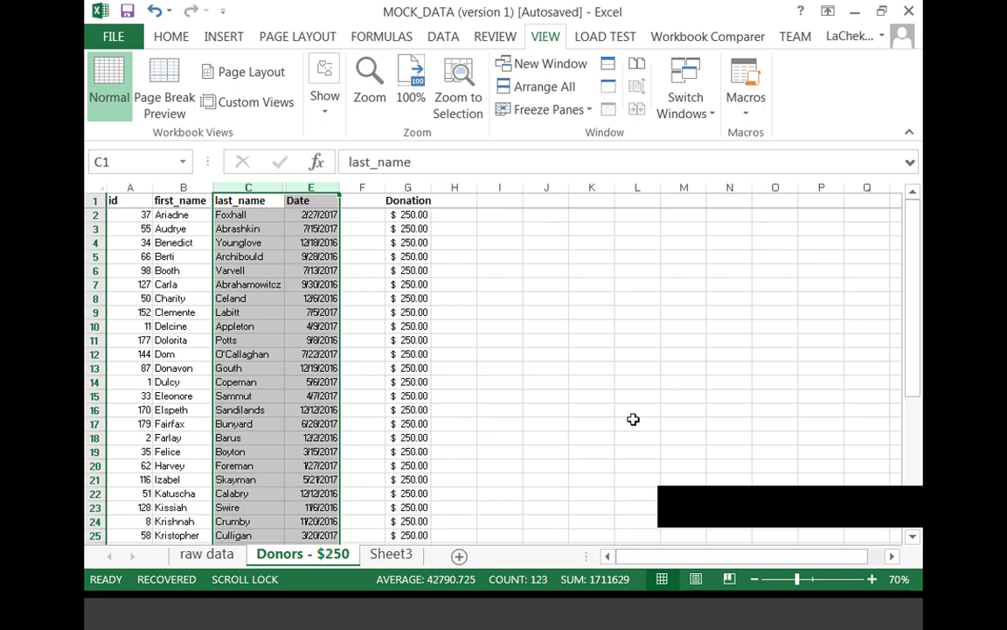
{"action": "left_click_drag", "start_coordinate": [591, 421], "coordinate": [580, 299]}
{"action": "left_click", "coordinate": [579, 299]}
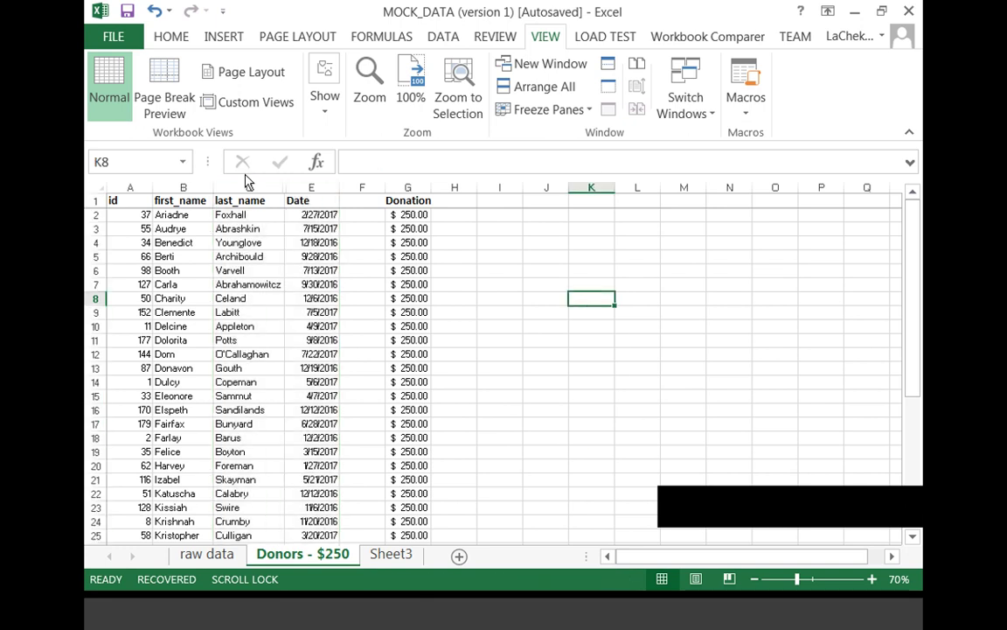
{"action": "left_click_drag", "start_coordinate": [247, 187], "coordinate": [308, 185]}
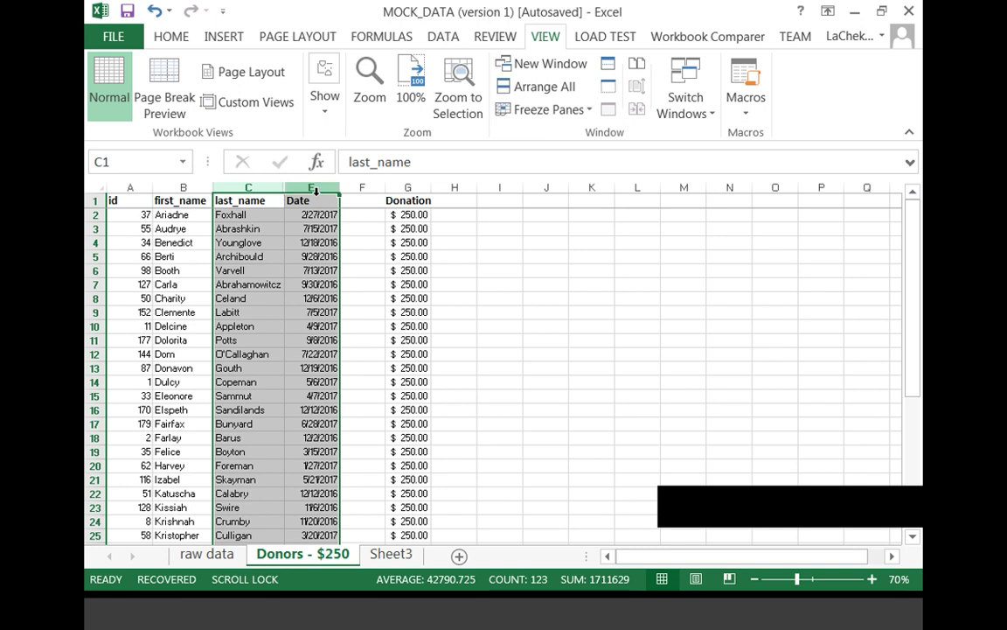
{"action": "right_click", "coordinate": [313, 188]}
{"action": "left_click", "coordinate": [354, 480]}
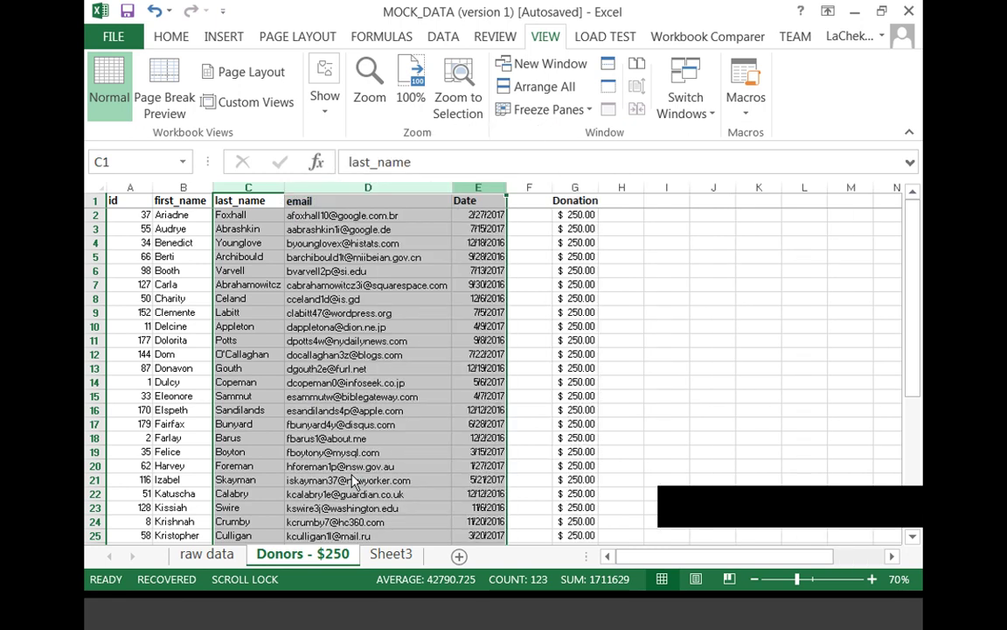
{"action": "left_click", "coordinate": [678, 399]}
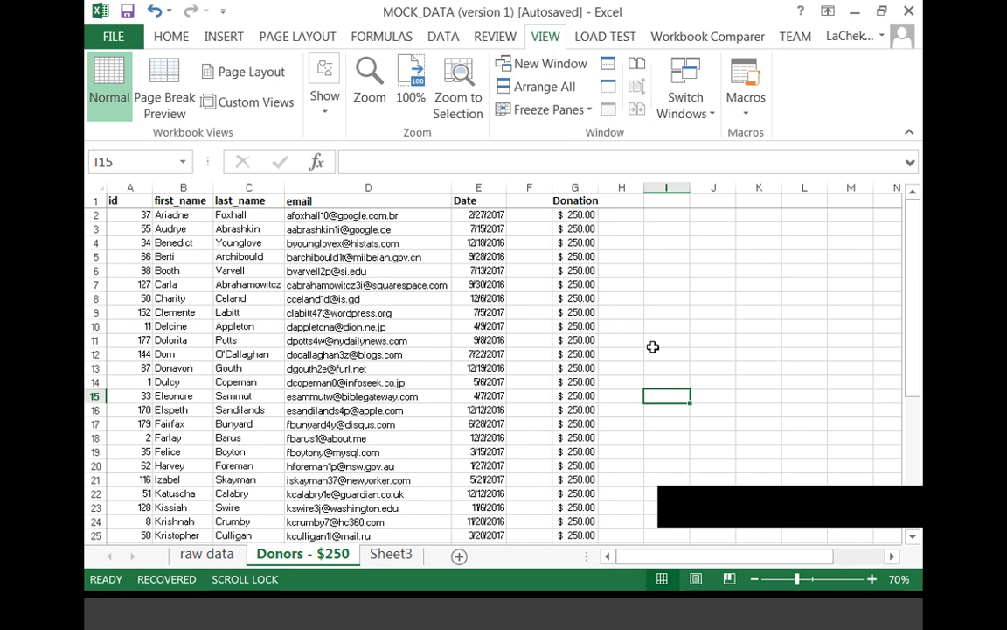
{"action": "left_click", "coordinate": [367, 271]}
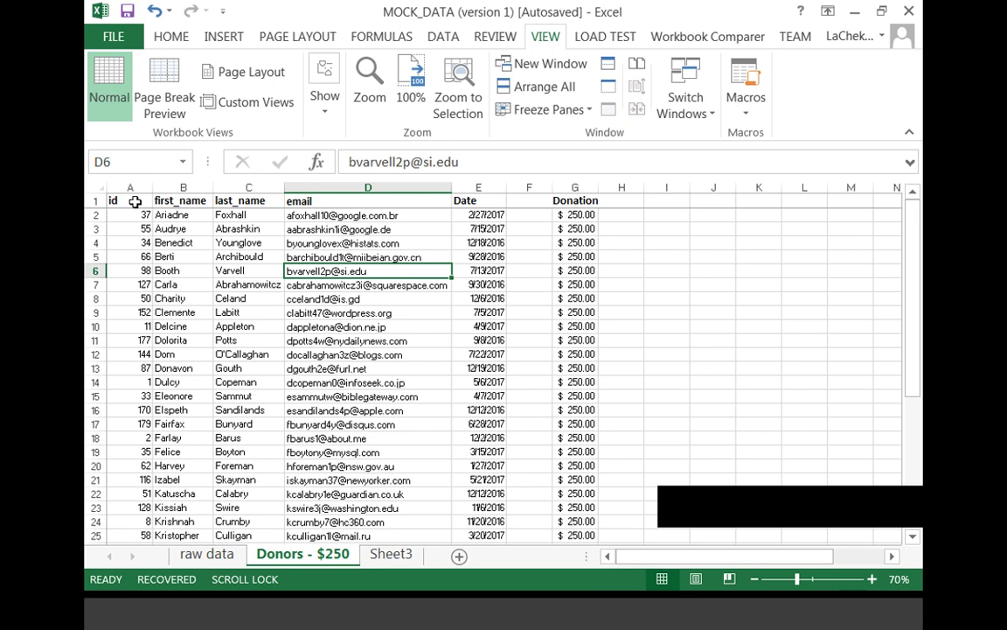
{"action": "left_click_drag", "start_coordinate": [134, 201], "coordinate": [604, 215]}
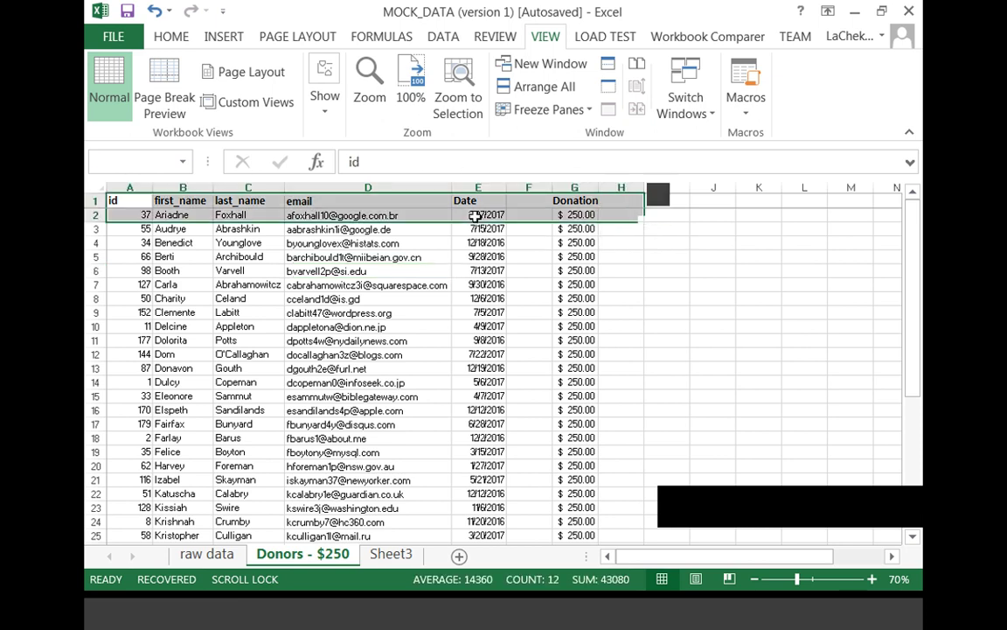
{"action": "left_click", "coordinate": [659, 313]}
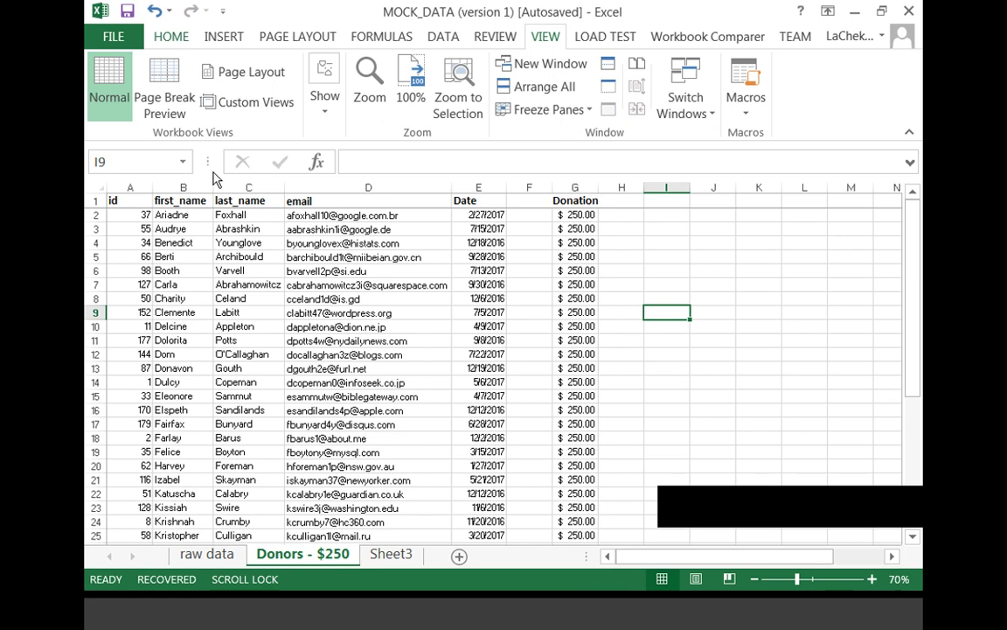
{"action": "left_click", "coordinate": [172, 39]}
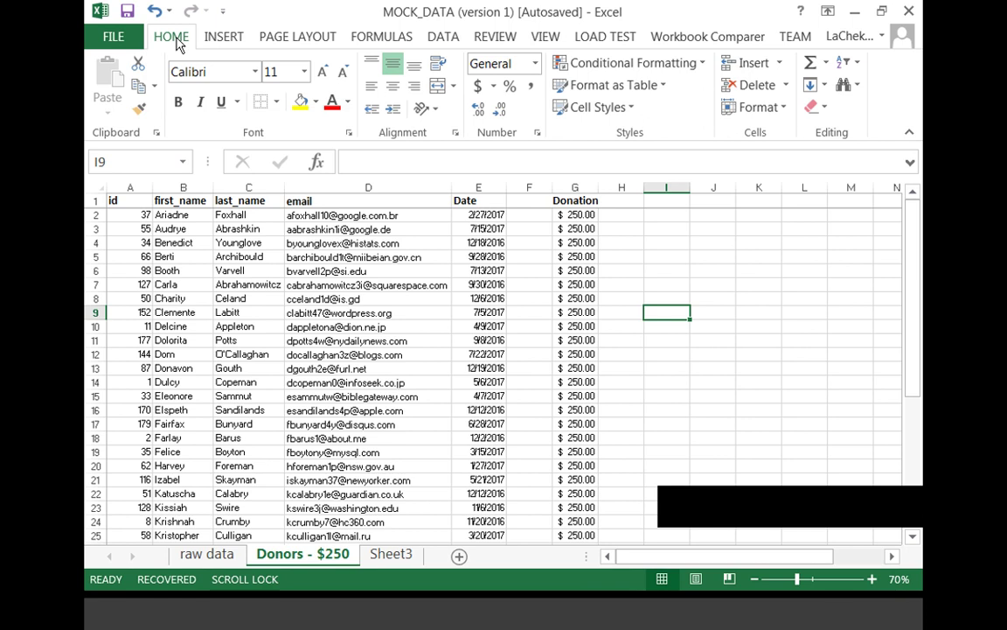
{"action": "left_click", "coordinate": [273, 38]}
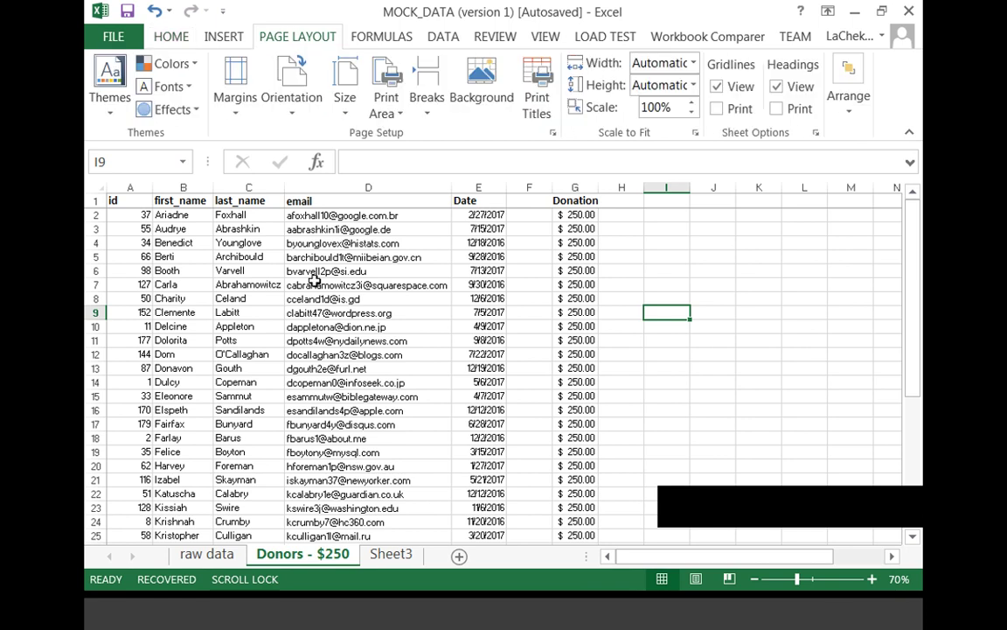
{"action": "left_click", "coordinate": [387, 111]}
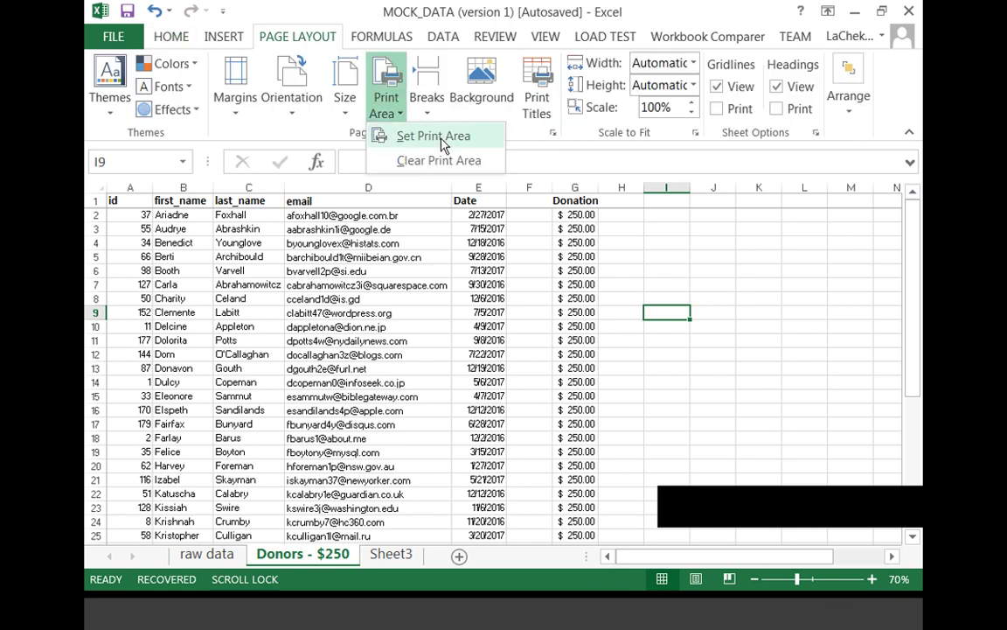
{"action": "left_click", "coordinate": [411, 136]}
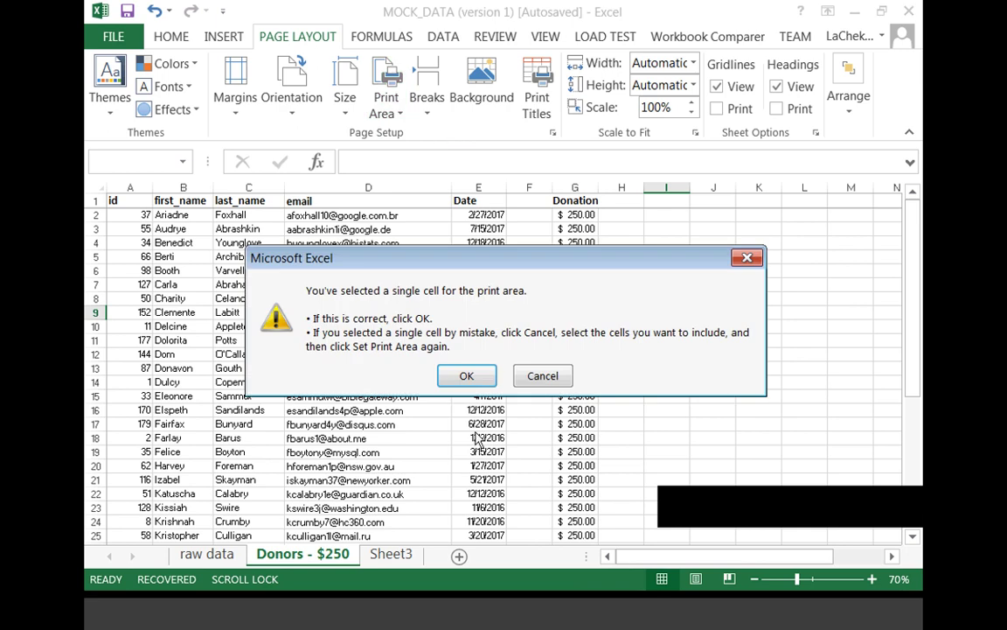
{"action": "left_click", "coordinate": [543, 375]}
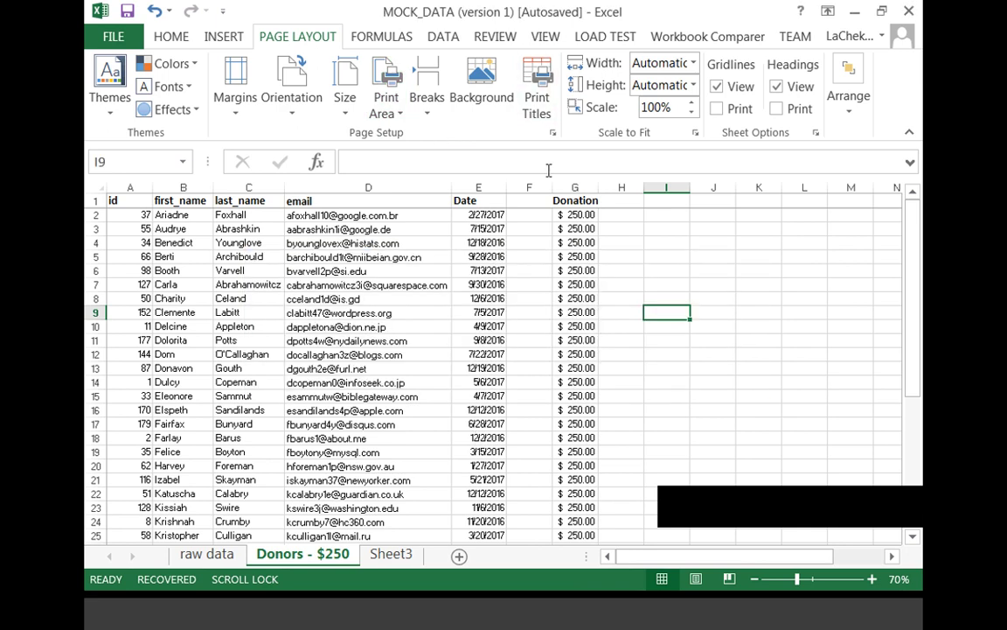
Set row 1 as the print title row that repeats at the top of every printed page
{"action": "left_click", "coordinate": [537, 96]}
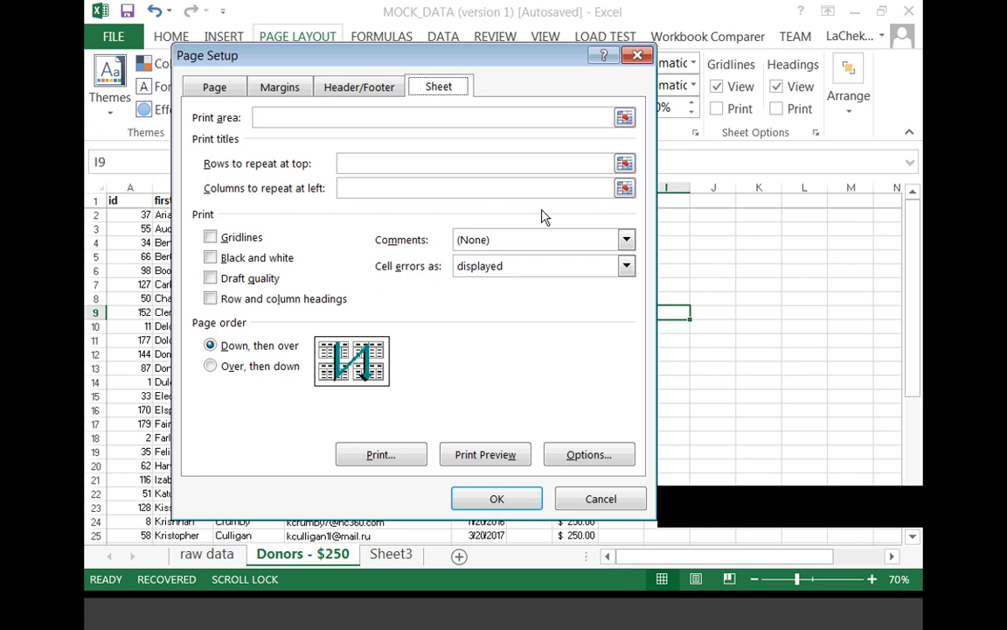
{"action": "left_click", "coordinate": [624, 164]}
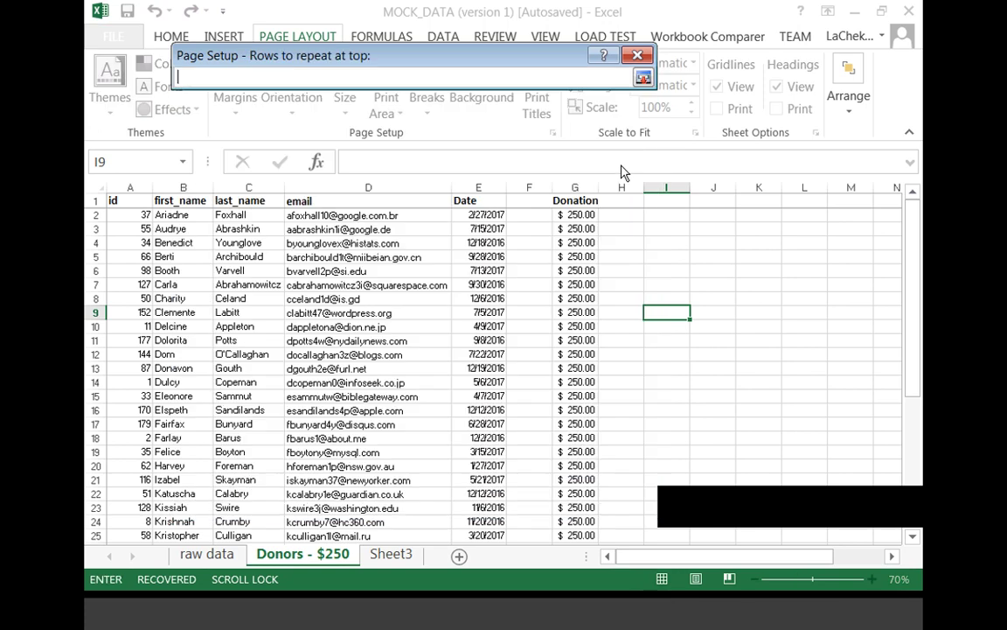
{"action": "left_click", "coordinate": [101, 200]}
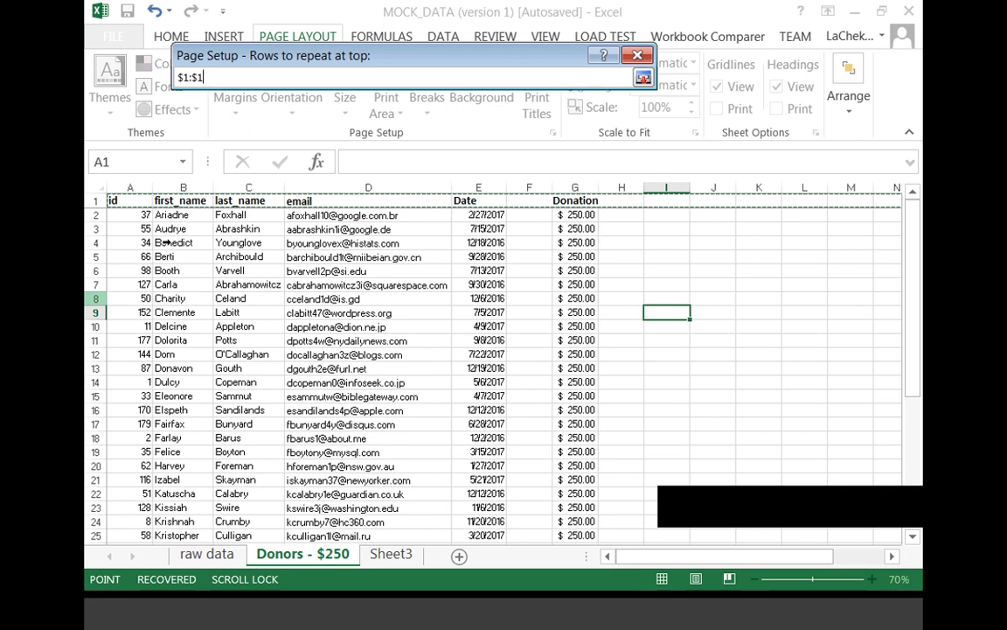
{"action": "key", "text": "Return"}
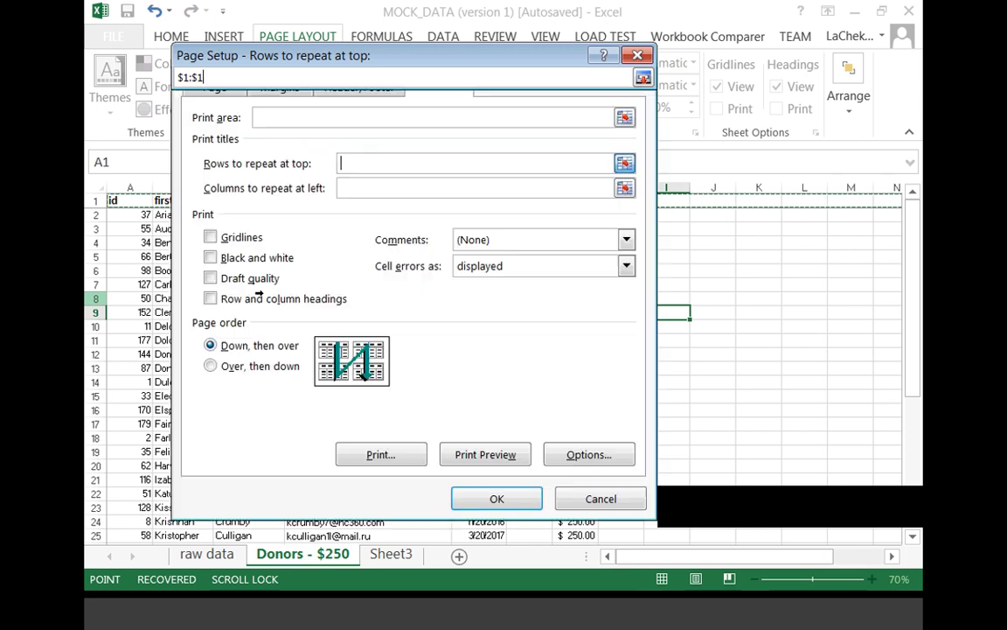
{"action": "left_click", "coordinate": [489, 502]}
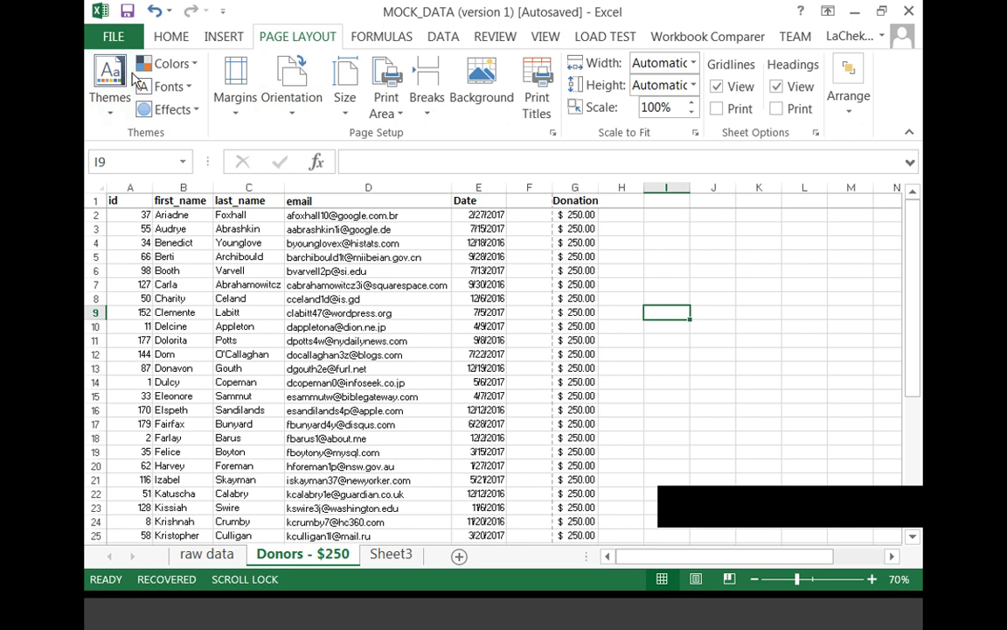
Review both pages of the Donors - $250 sheet in the print preview and return to the worksheet
{"action": "left_click", "coordinate": [113, 37]}
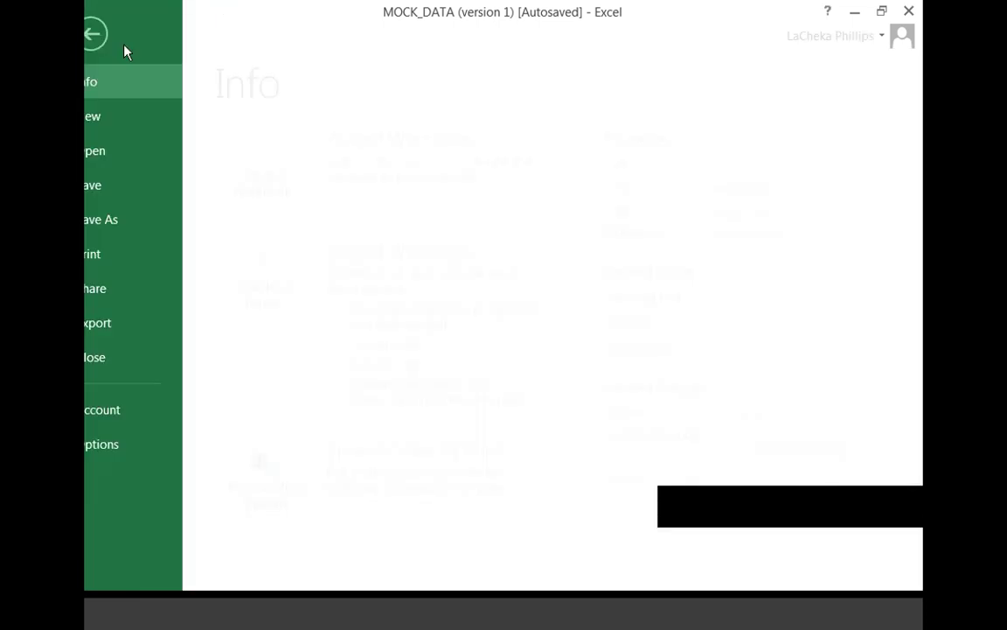
{"action": "left_click", "coordinate": [113, 254]}
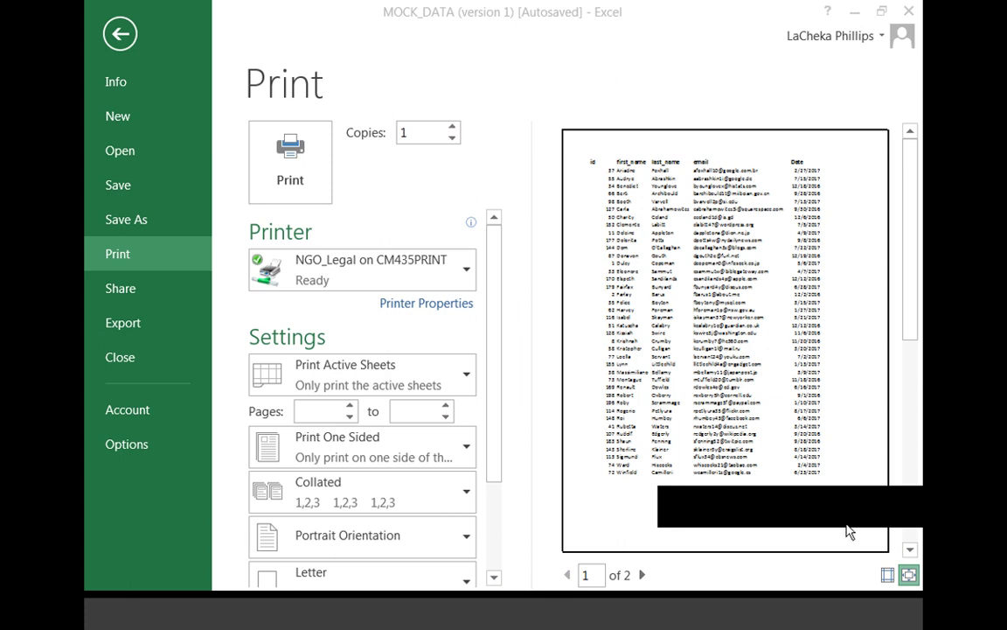
{"action": "left_click", "coordinate": [643, 576]}
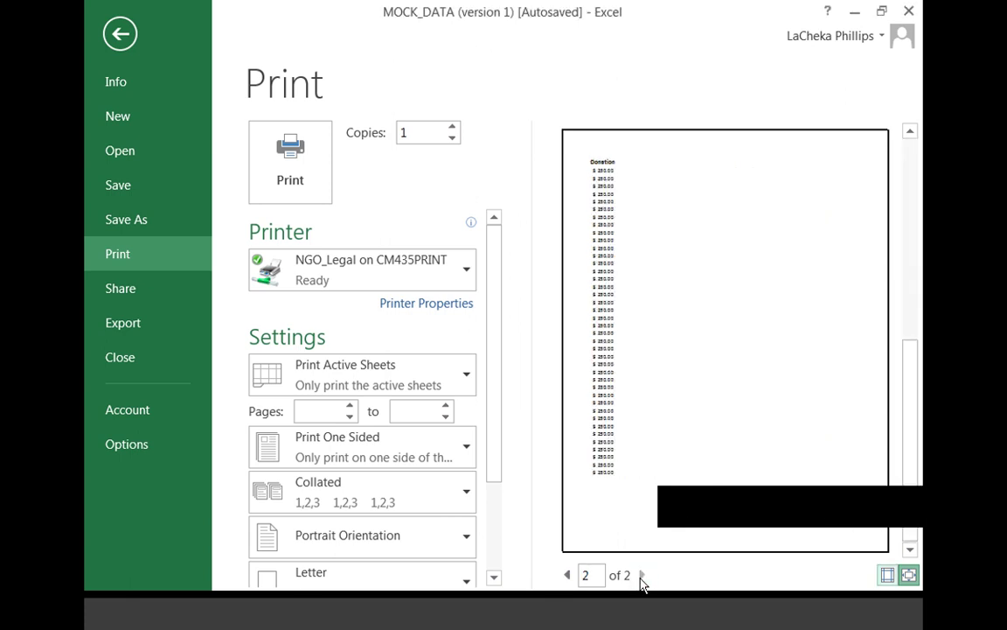
{"action": "left_click", "coordinate": [566, 575]}
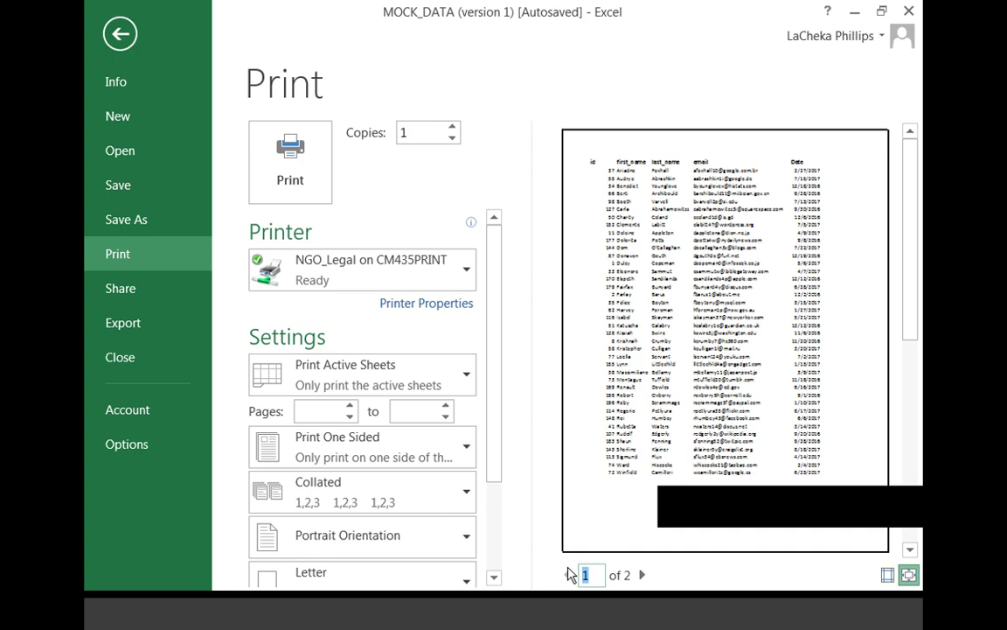
{"action": "left_click", "coordinate": [641, 576]}
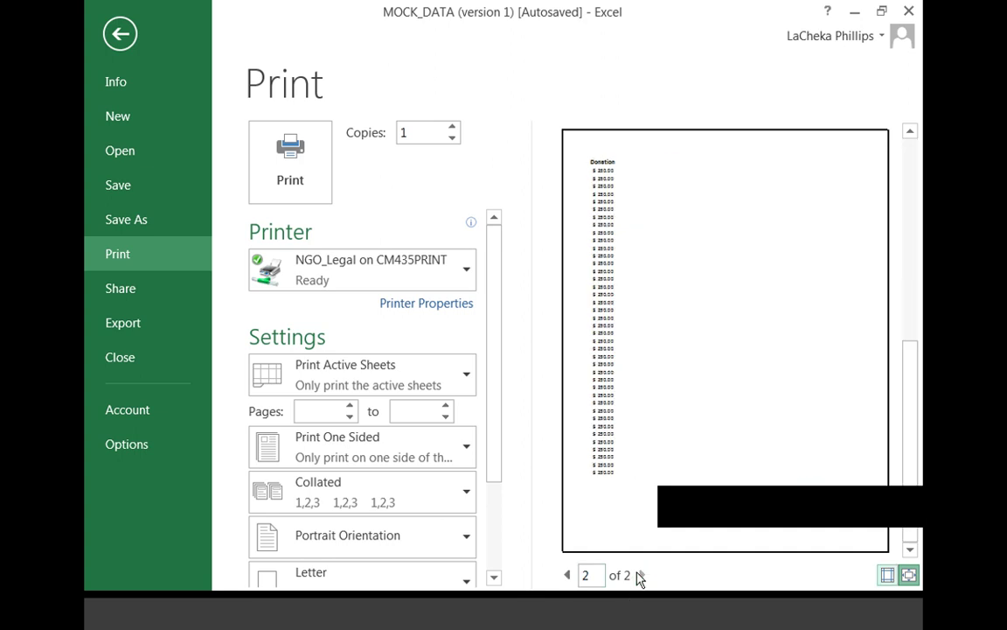
{"action": "left_click", "coordinate": [604, 258]}
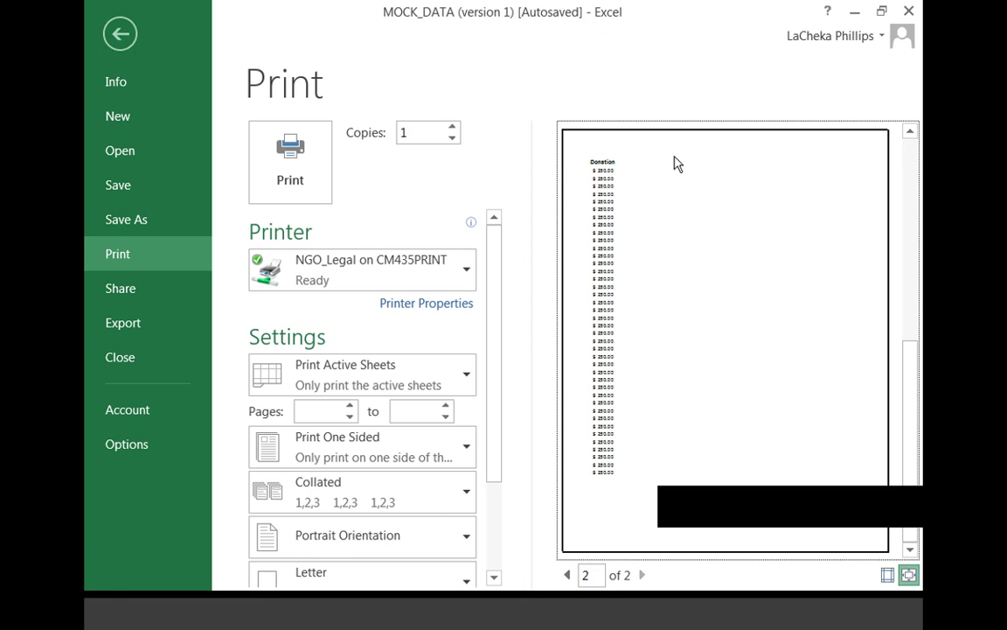
{"action": "key", "text": "Escape"}
{"action": "key", "text": "Down"}
{"action": "key", "text": "Left"}
{"action": "key", "text": "Left"}
{"action": "key", "text": "Left"}
{"action": "key", "text": "Left"}
{"action": "key", "text": "Left"}
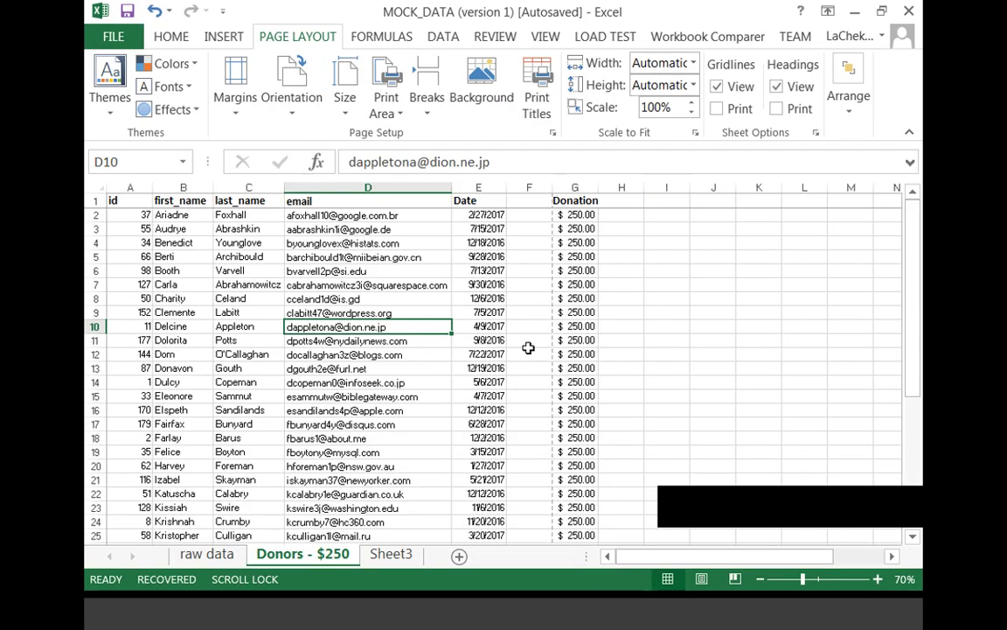
{"action": "left_click", "coordinate": [143, 218]}
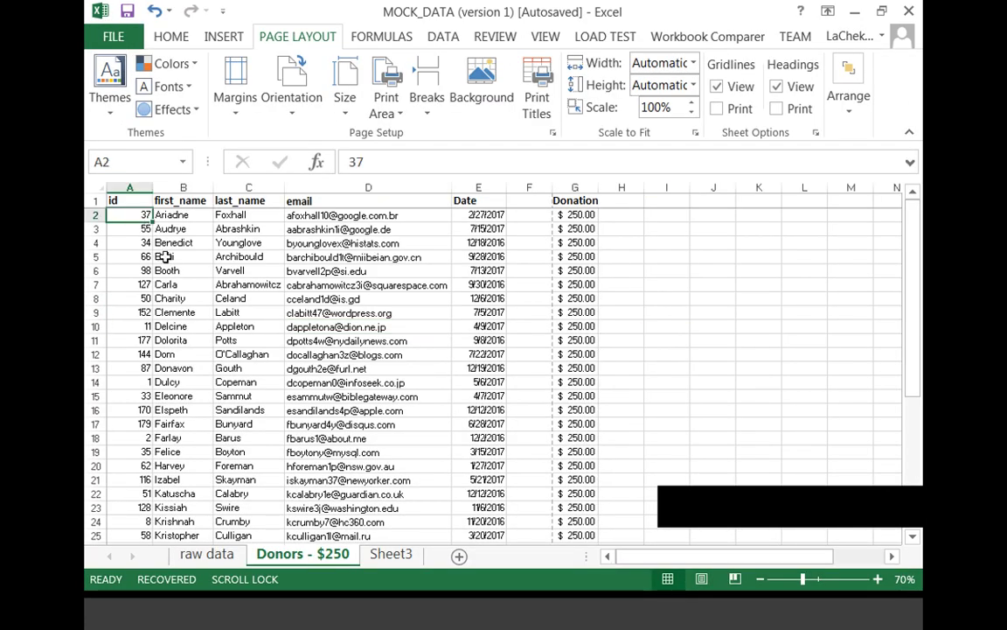
{"action": "left_click", "coordinate": [250, 326]}
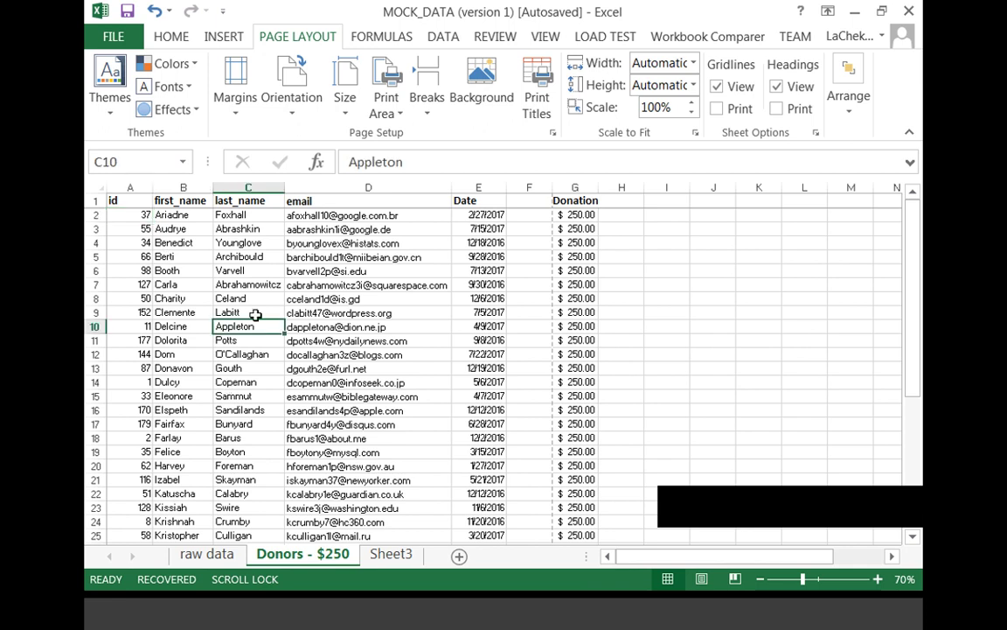
{"action": "left_click", "coordinate": [138, 215]}
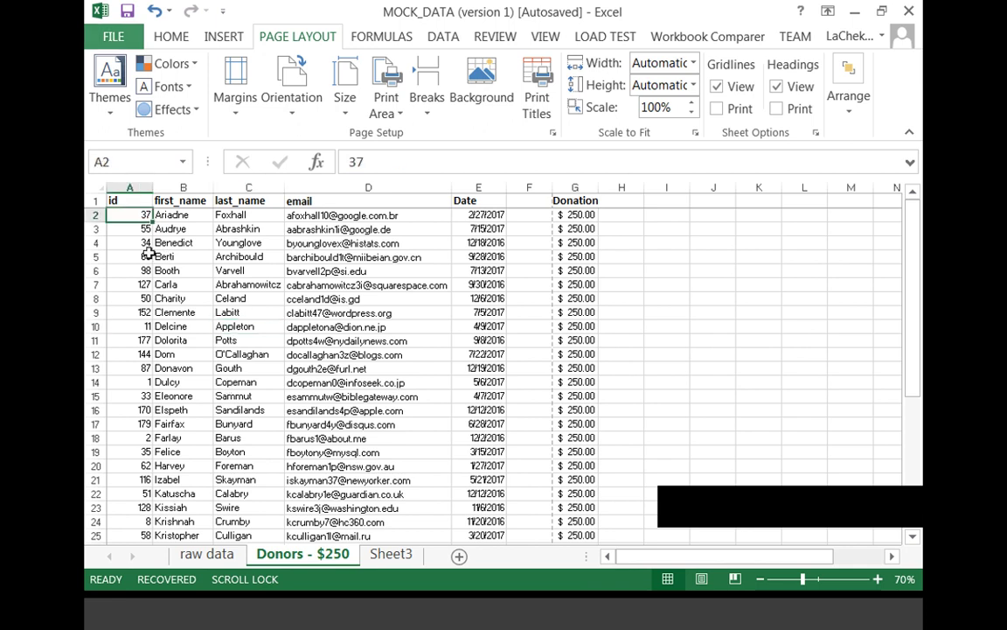
Switch the sheet to Page Break Preview and move the vertical page break to just after the Donation column G
{"action": "left_click", "coordinate": [162, 38]}
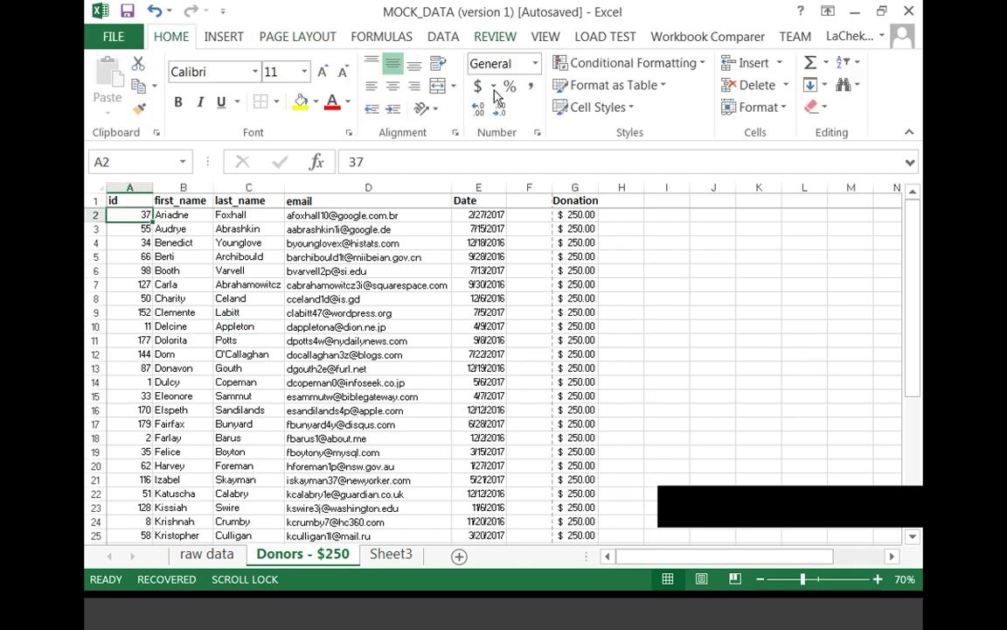
{"action": "key", "text": "alt+w"}
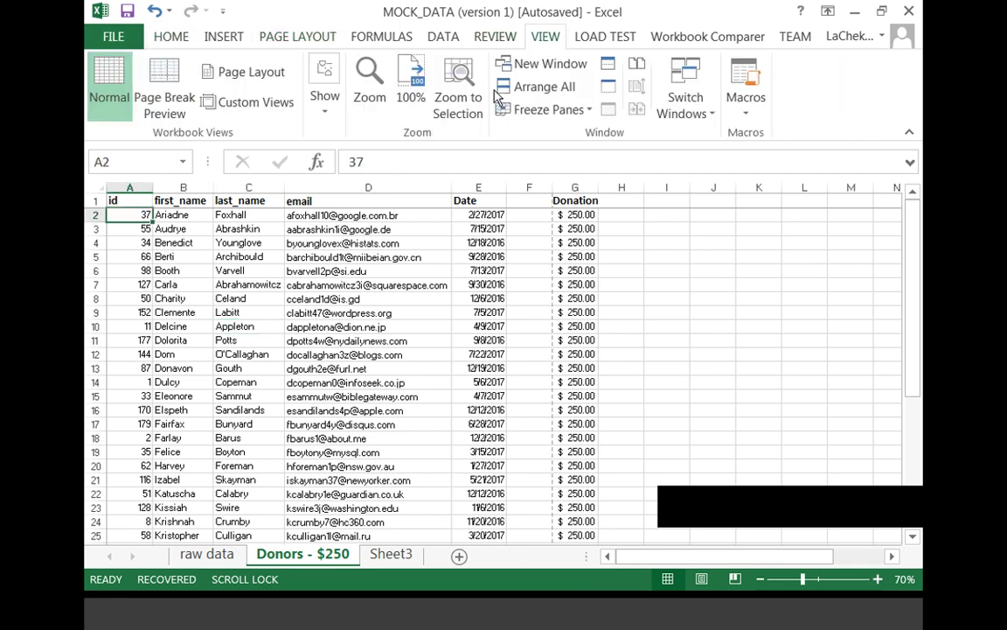
{"action": "left_click", "coordinate": [164, 100]}
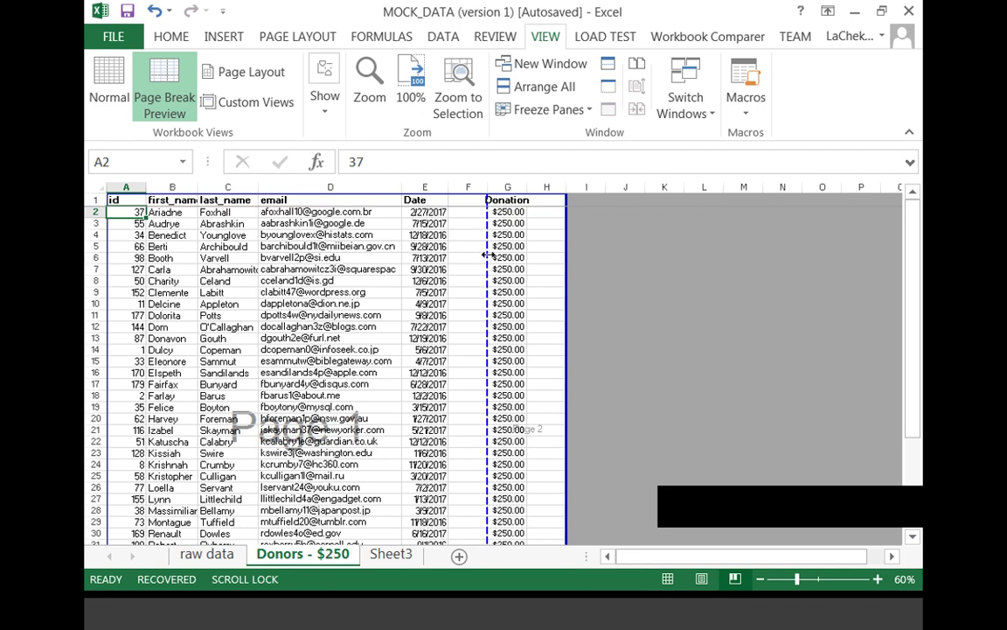
{"action": "left_click_drag", "start_coordinate": [487, 254], "coordinate": [544, 427]}
{"action": "left_click", "coordinate": [544, 426]}
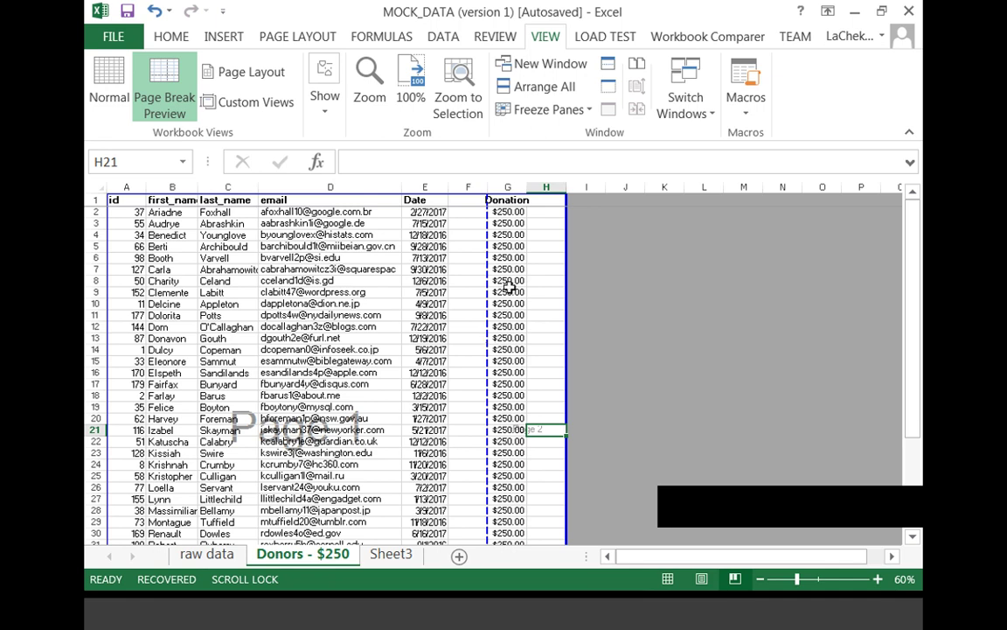
{"action": "mouse_move", "coordinate": [493, 265]}
{"action": "left_mouse_down"}
{"action": "mouse_move", "coordinate": [473, 243]}
{"action": "mouse_move", "coordinate": [487, 265]}
{"action": "left_mouse_up"}
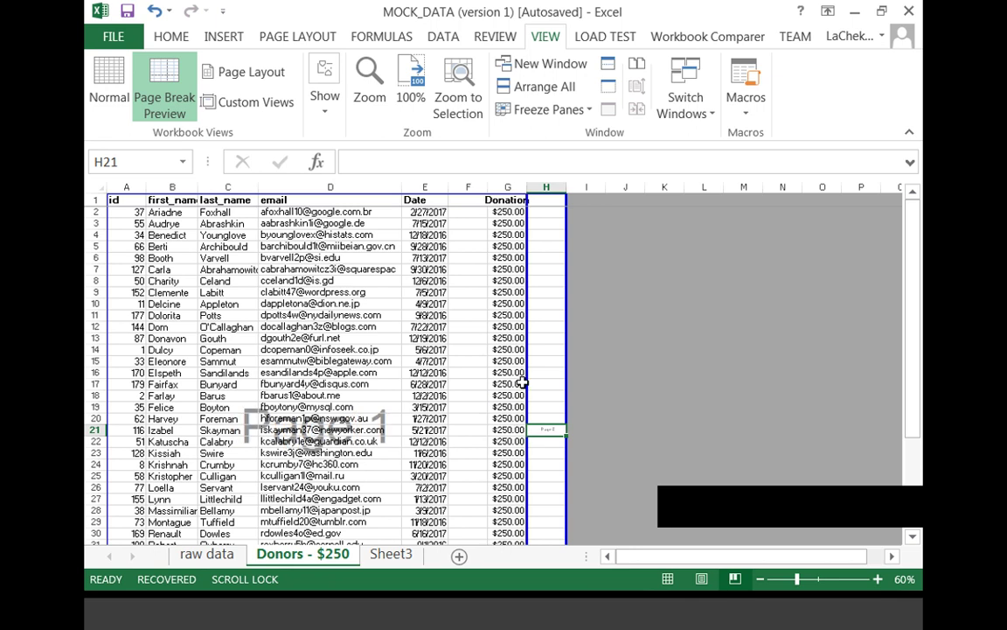
Delete the empty column F between the Date and Donation columns
{"action": "left_click", "coordinate": [469, 188]}
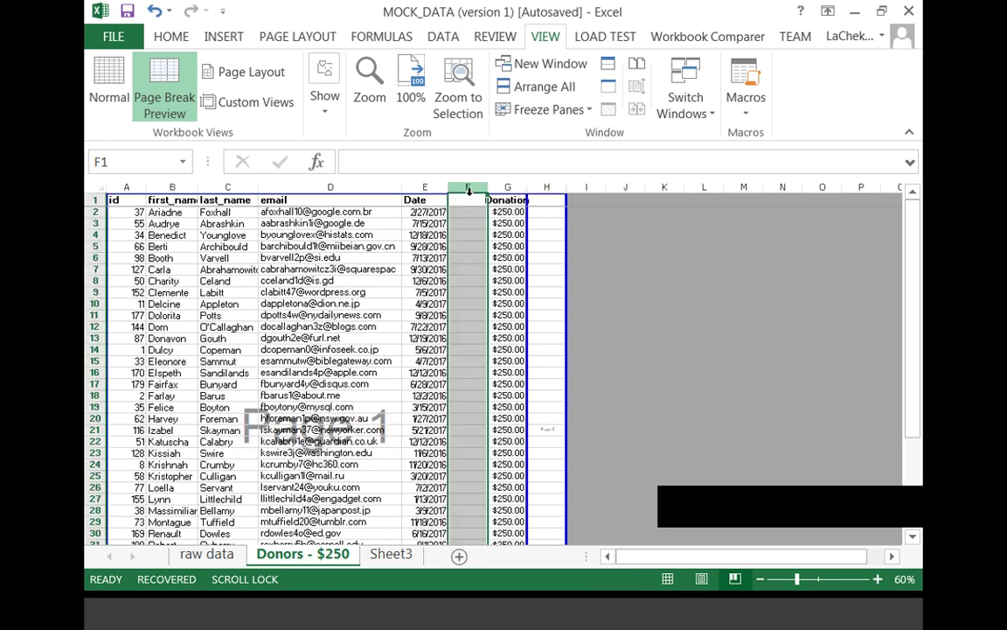
{"action": "right_click", "coordinate": [469, 191]}
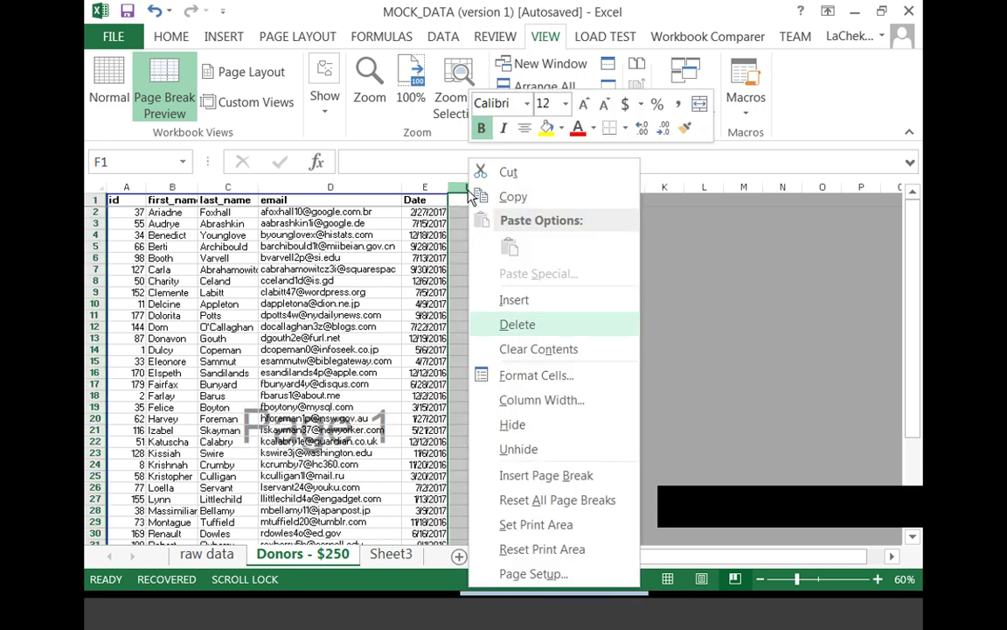
{"action": "left_click", "coordinate": [513, 325]}
{"action": "left_click", "coordinate": [511, 335]}
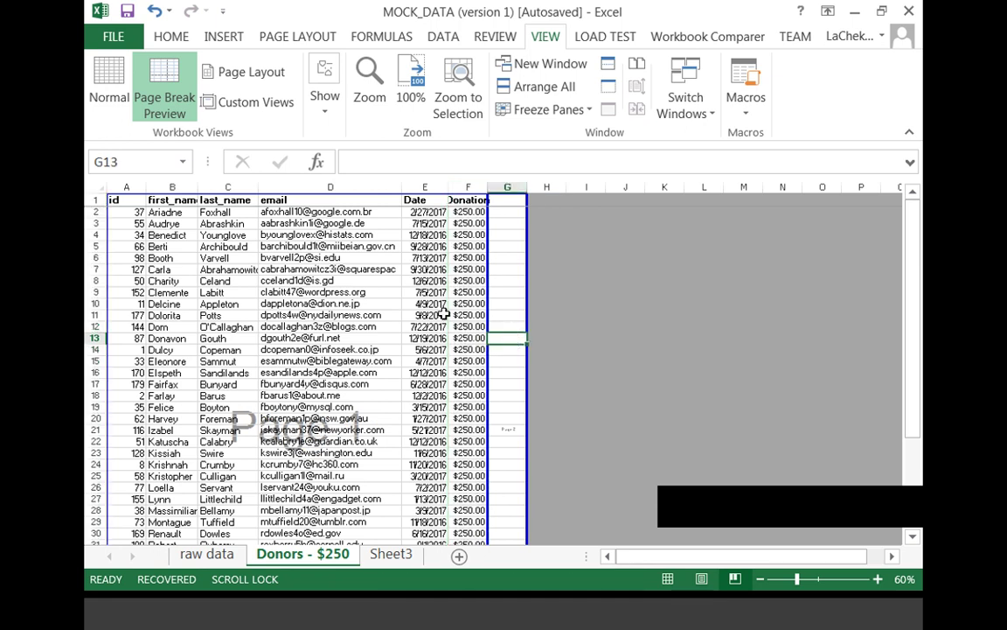
Clear cell G21 beside the Donation column and check the page boundary down to the last donor row
{"action": "left_click", "coordinate": [512, 430]}
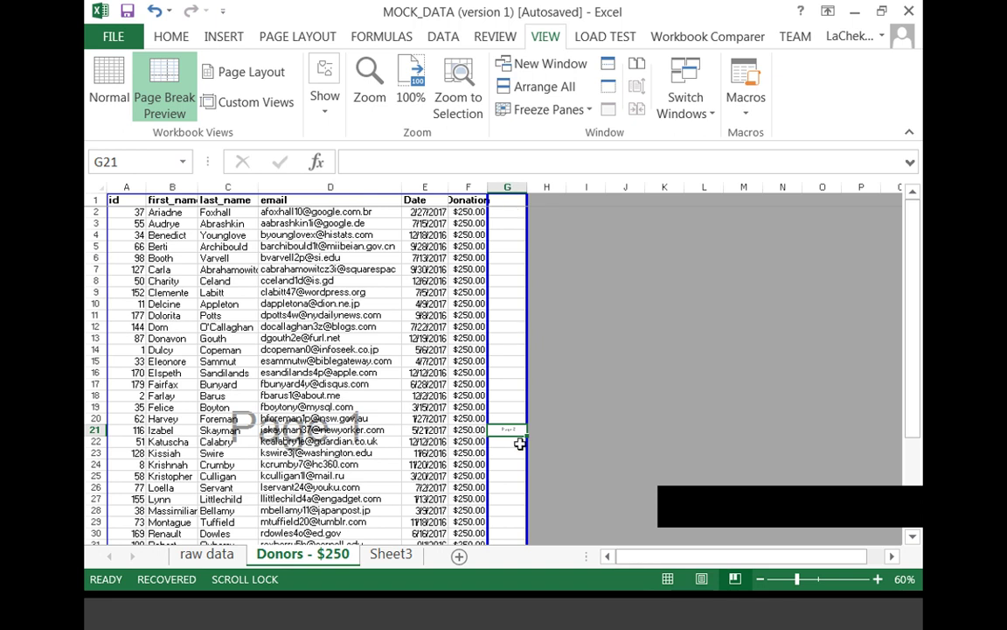
{"action": "key", "text": "Delete"}
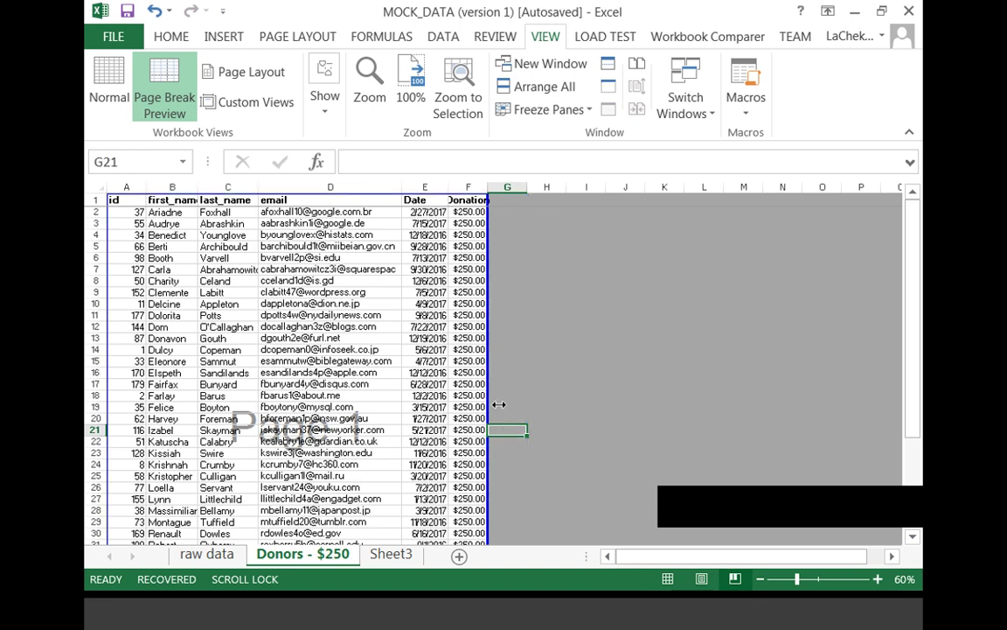
{"action": "scroll", "coordinate": [563, 419], "scroll_direction": "down", "scroll_amount": 2}
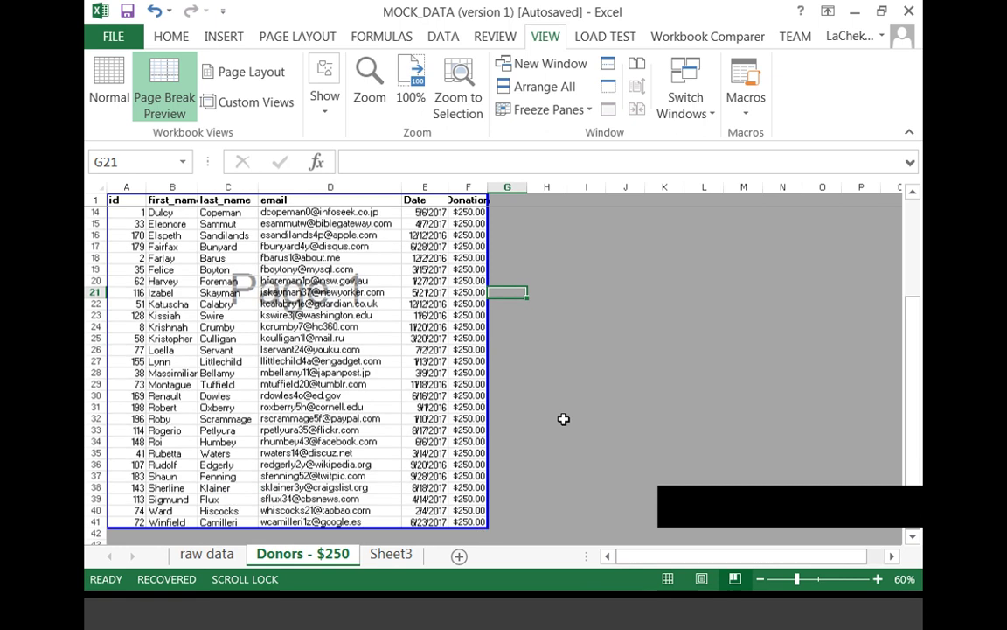
{"action": "scroll", "coordinate": [561, 418], "scroll_direction": "up", "scroll_amount": 4}
{"action": "left_click", "coordinate": [311, 303]}
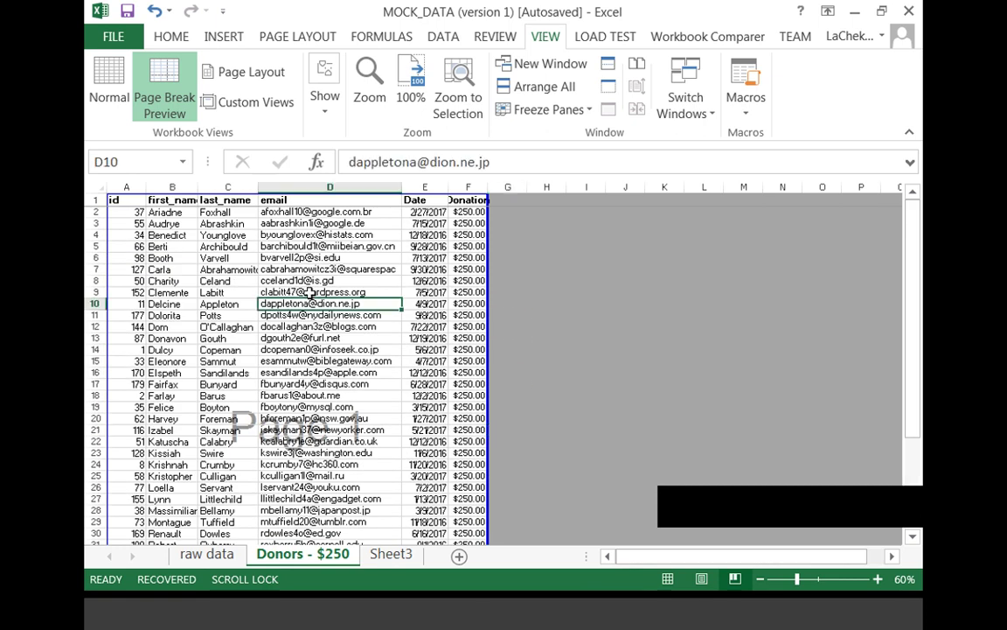
{"action": "scroll", "coordinate": [311, 294], "scroll_direction": "down", "scroll_amount": 8}
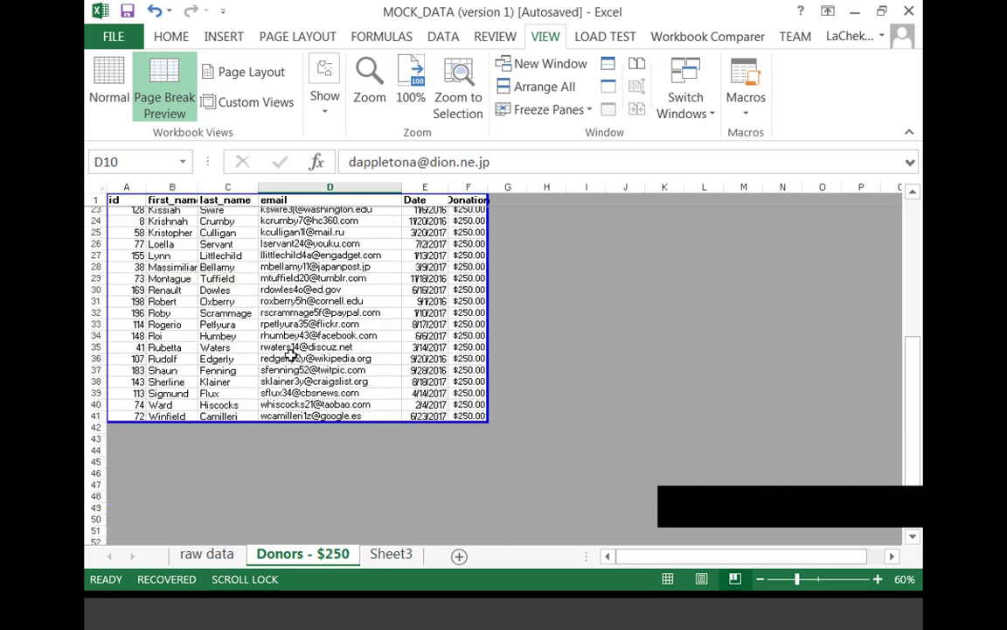
{"action": "scroll", "coordinate": [291, 354], "scroll_direction": "up", "scroll_amount": 8}
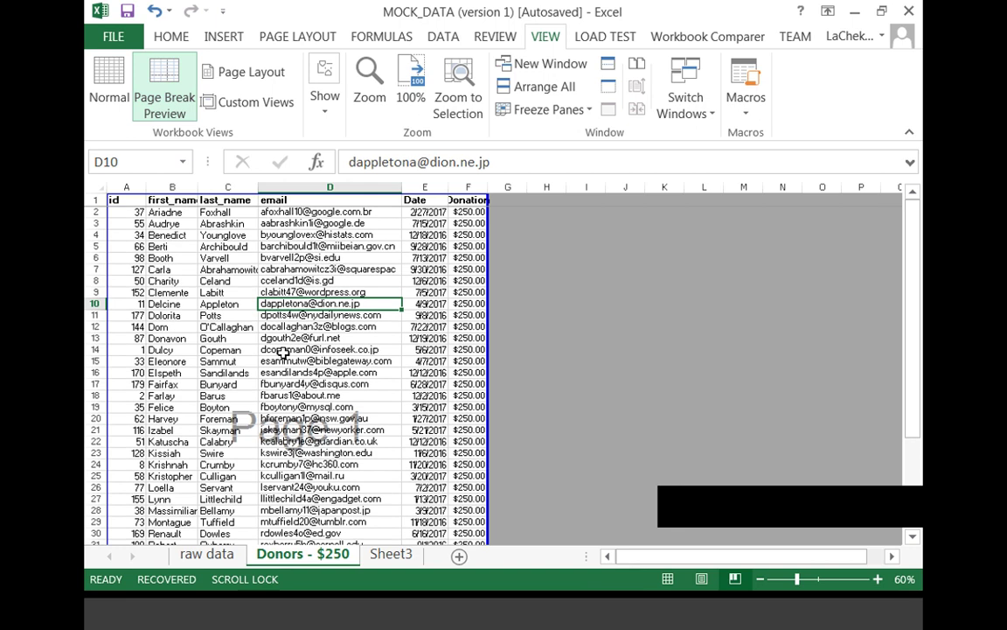
Check the one-page print preview of the Donors - $250 sheet and the available printers, and return to the worksheet
{"action": "left_click", "coordinate": [111, 38]}
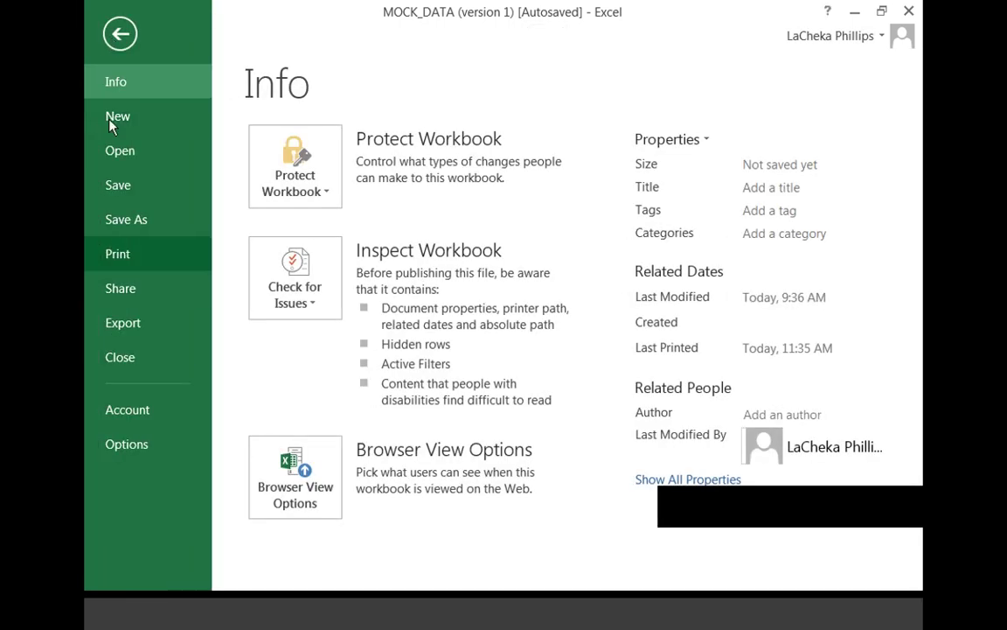
{"action": "left_click", "coordinate": [114, 255]}
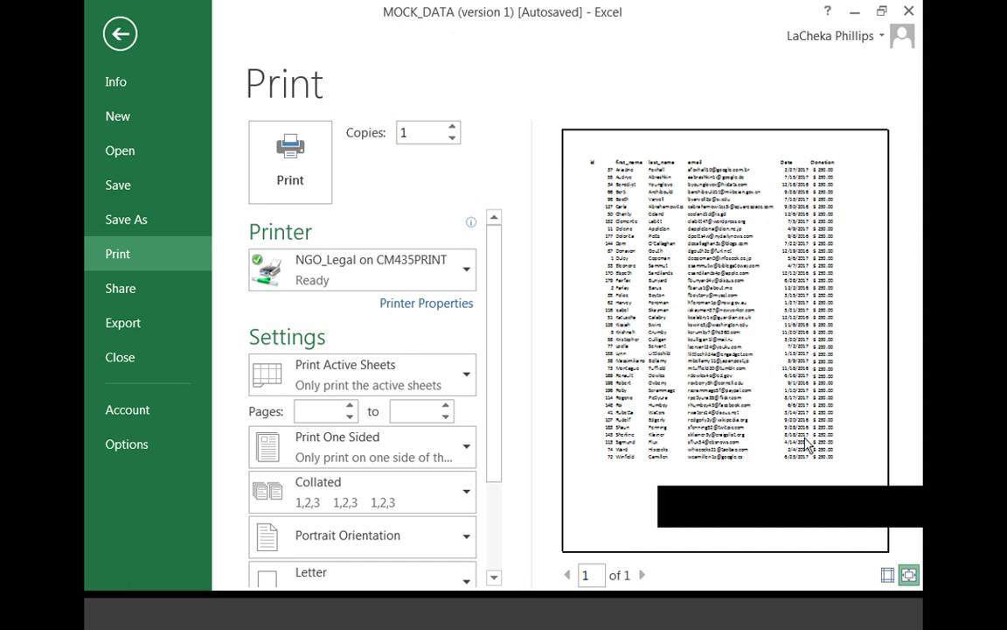
{"action": "left_click", "coordinate": [466, 273]}
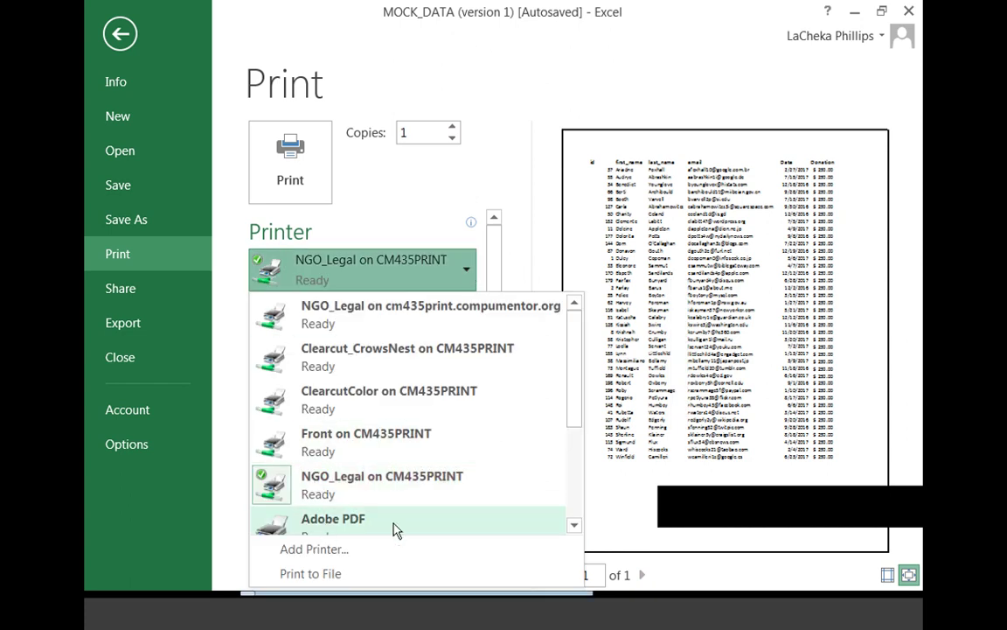
{"action": "key", "text": "Escape"}
{"action": "key", "text": "Escape"}
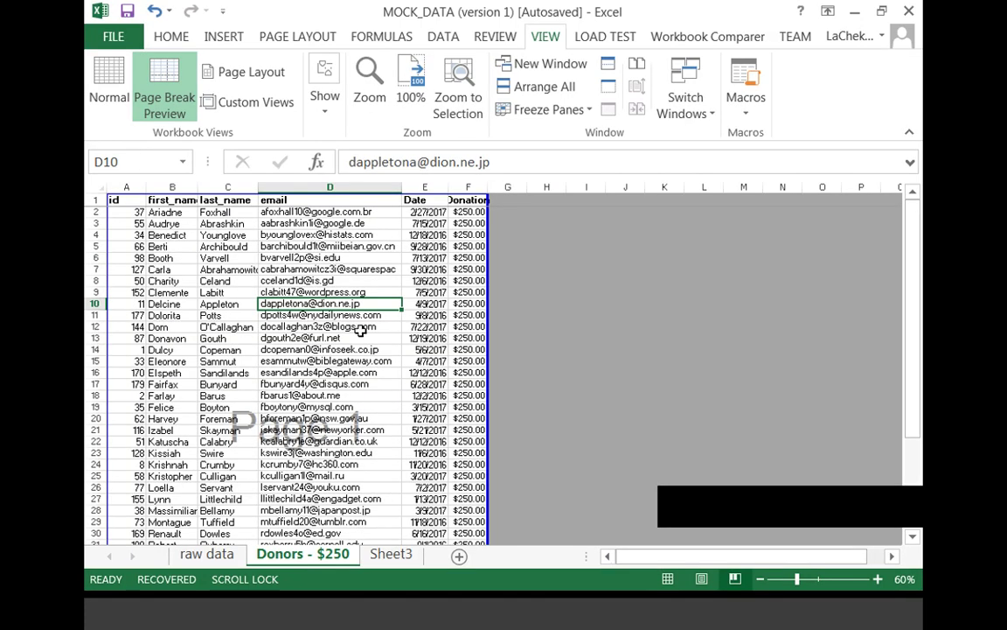
Examine the page area in Page Break Preview from the header row down to the last donor row
{"action": "key", "text": "Up"}
{"action": "key", "text": "Up"}
{"action": "key", "text": "Up"}
{"action": "key", "text": "Up"}
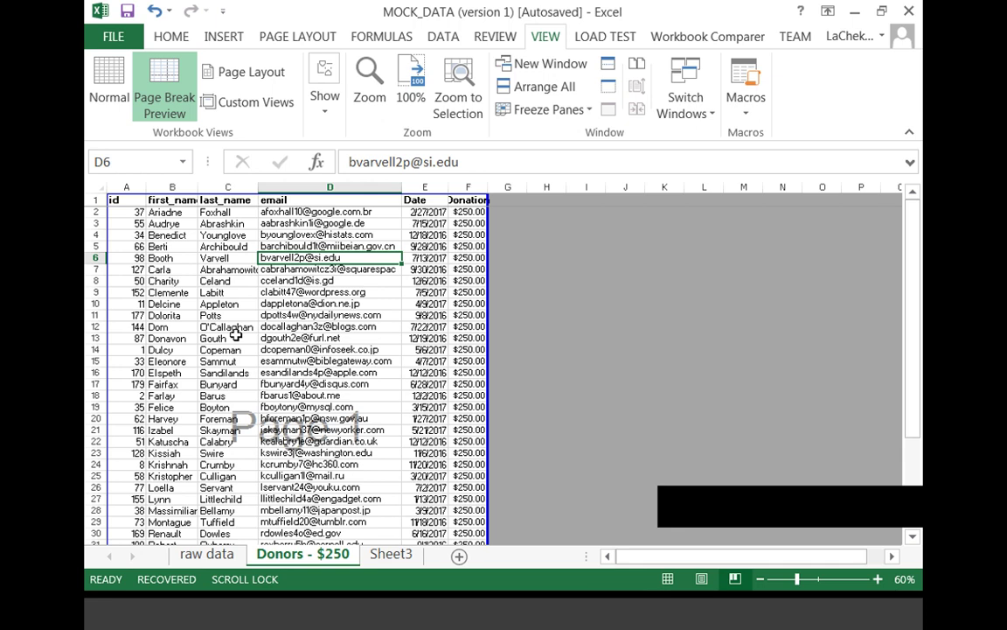
{"action": "key", "text": "Down"}
{"action": "key", "text": "Down"}
{"action": "key", "text": "Down"}
{"action": "key", "text": "Down"}
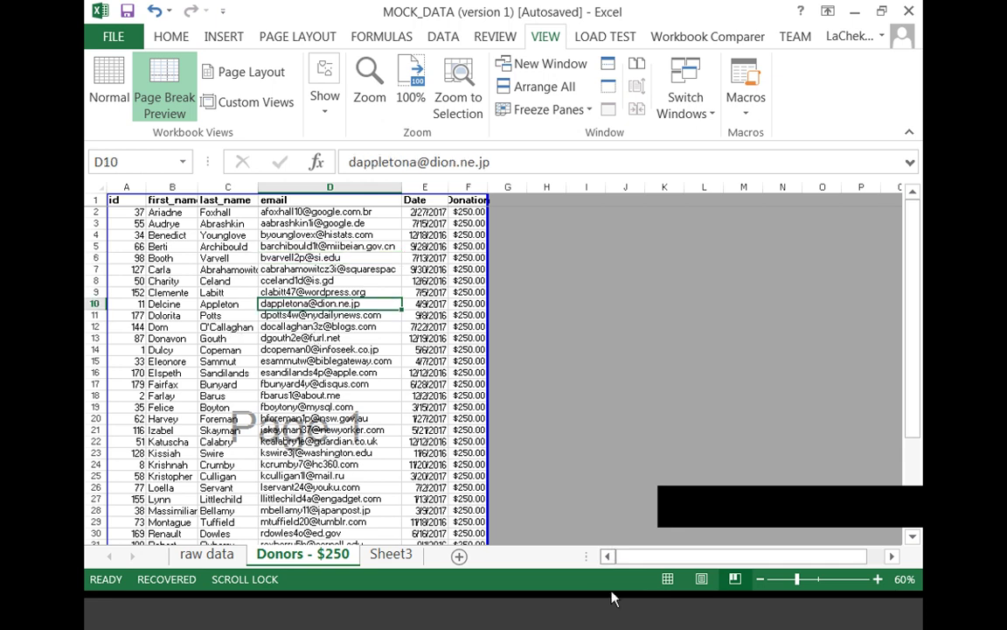
{"action": "scroll", "coordinate": [348, 337], "scroll_direction": "down", "scroll_amount": 8}
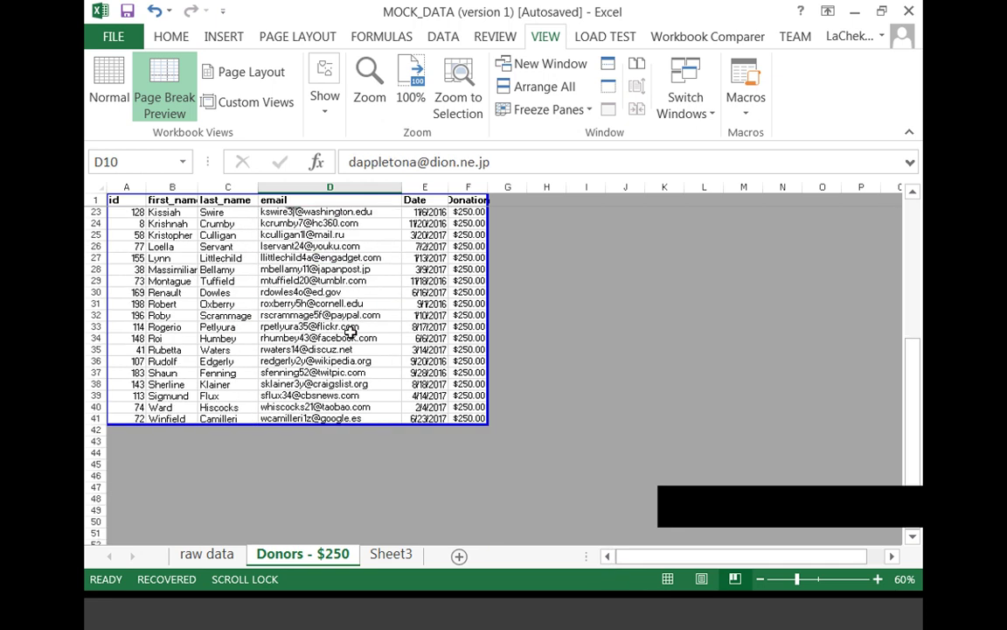
{"action": "scroll", "coordinate": [348, 337], "scroll_direction": "up", "scroll_amount": 8}
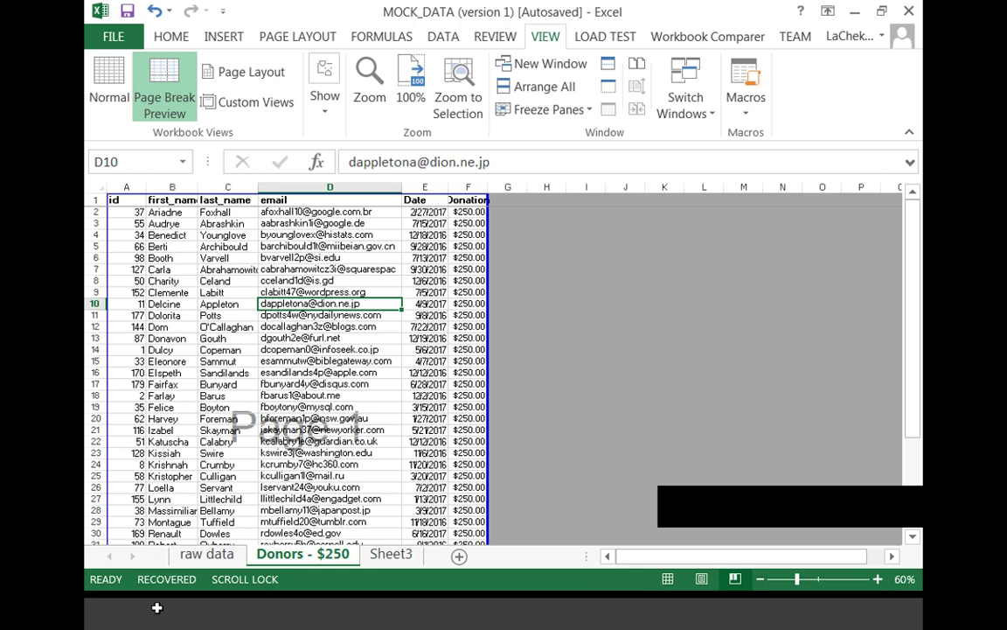
On the raw data sheet, copy the filtered first_name and last_name cells from the header through row 96
{"action": "left_click", "coordinate": [207, 554]}
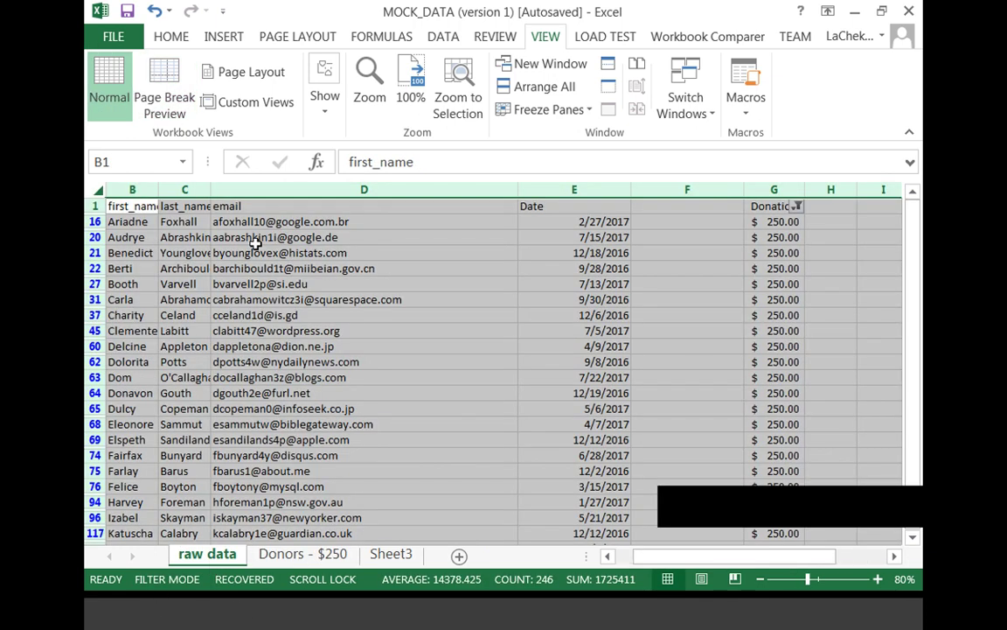
{"action": "left_click", "coordinate": [369, 298]}
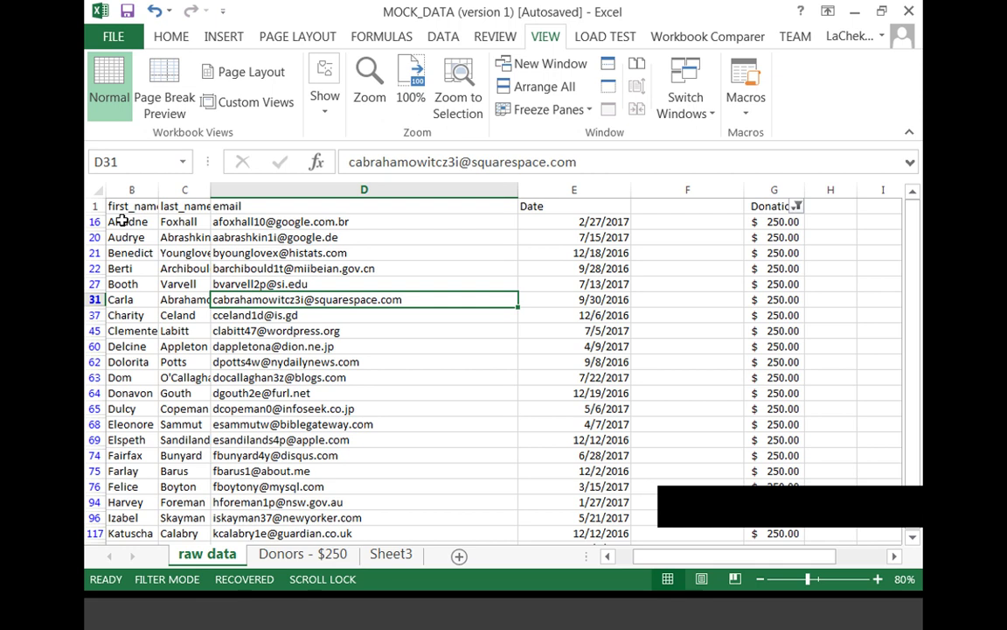
{"action": "left_click_drag", "start_coordinate": [131, 206], "coordinate": [186, 523]}
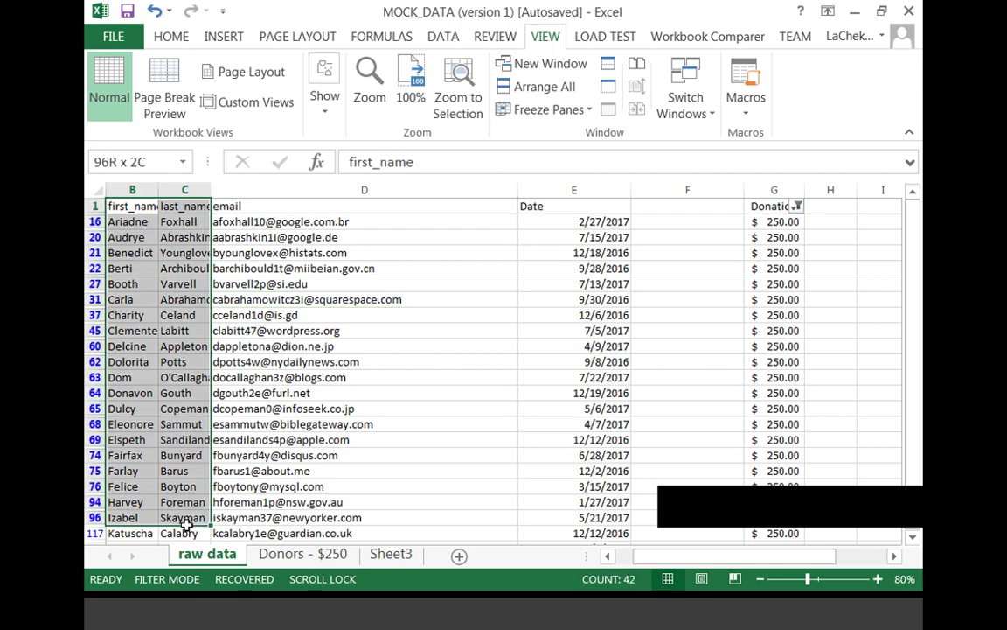
{"action": "key", "text": "ctrl+c"}
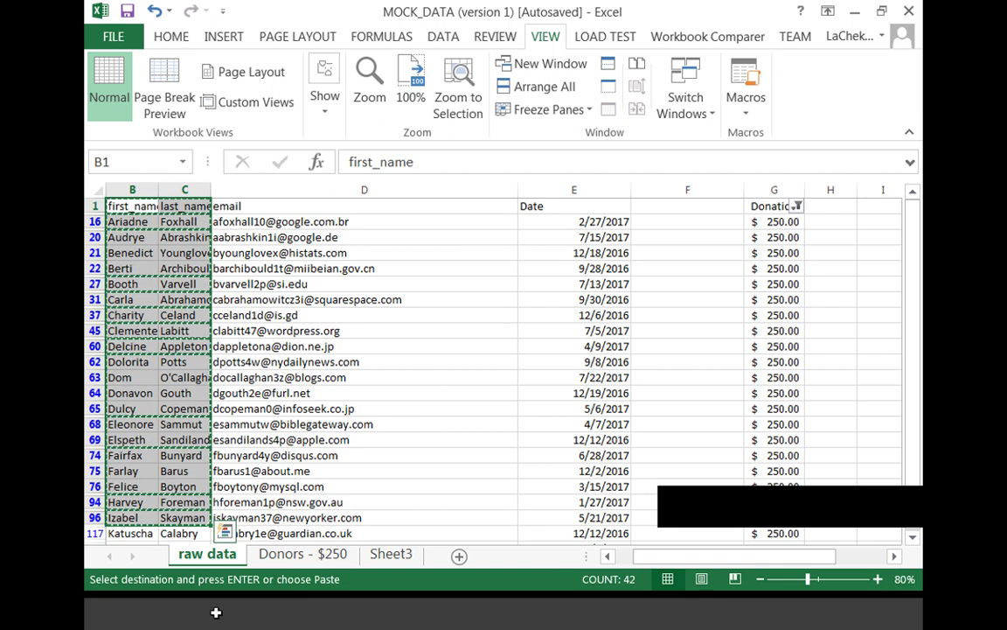
Cancel the copy selection, switch to Word and bring up Document16 with the pasted name table, minimizing the protected-view letter
{"action": "left_click", "coordinate": [112, 619]}
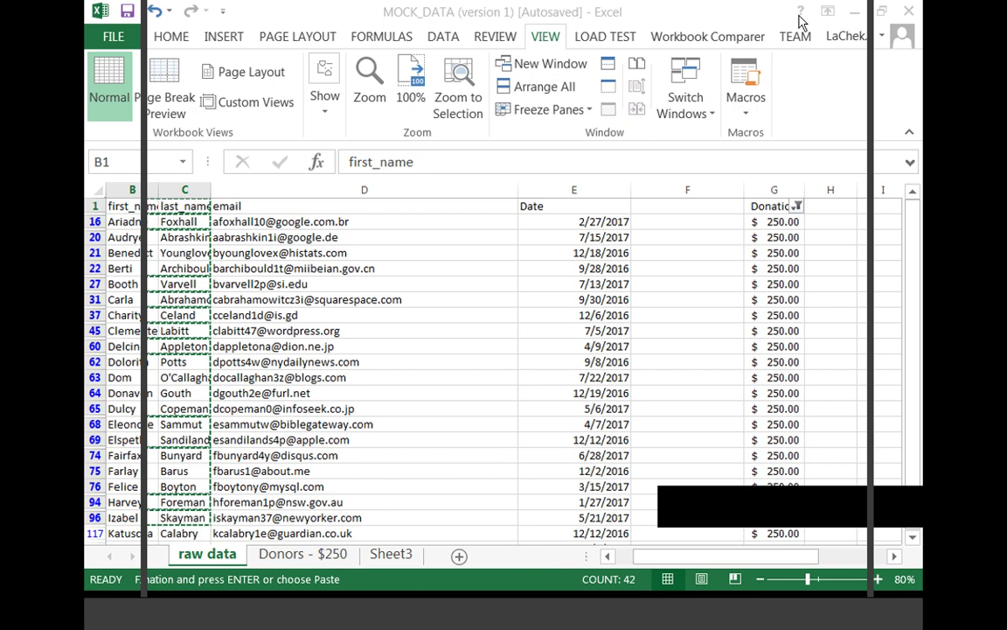
{"action": "key", "text": "Escape"}
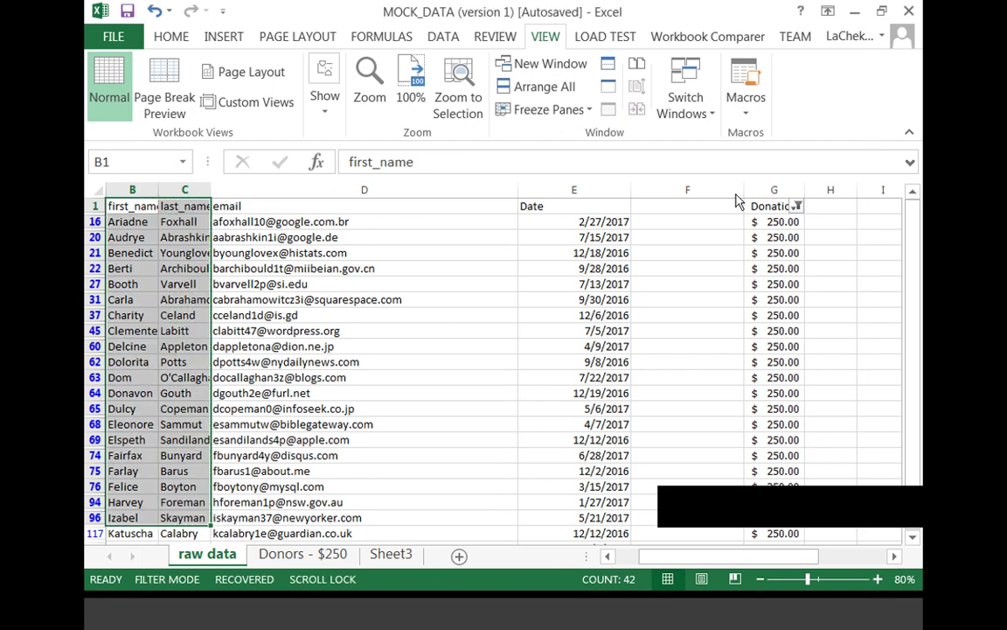
{"action": "left_click", "coordinate": [428, 253]}
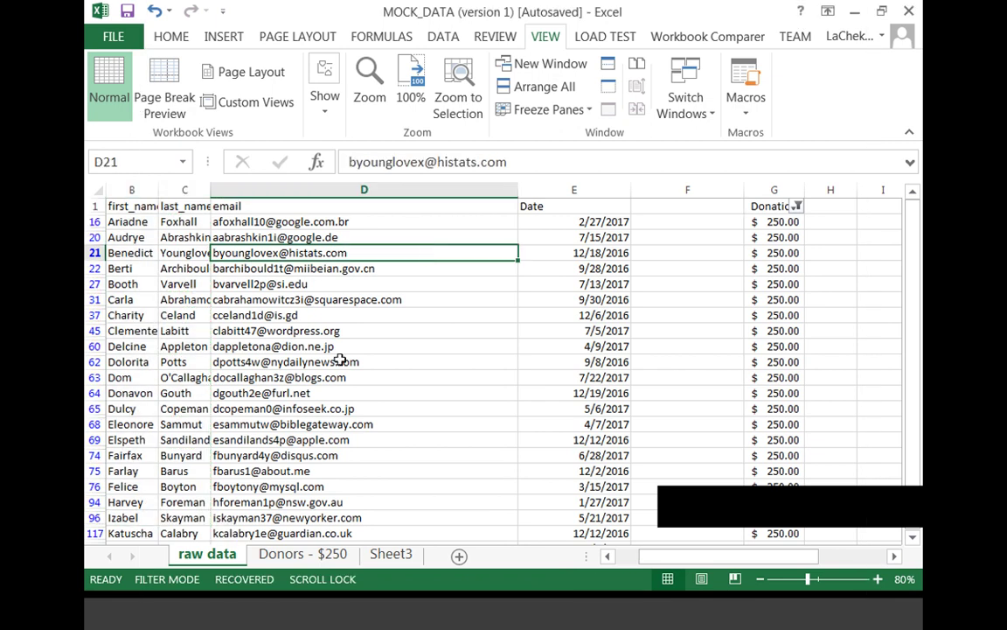
{"action": "left_click", "coordinate": [376, 299]}
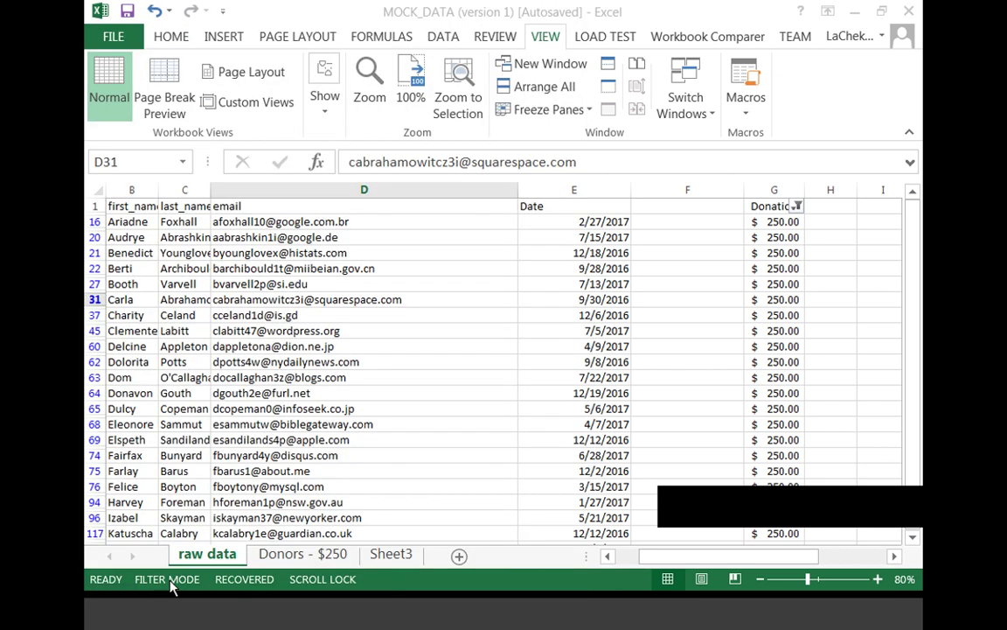
{"action": "left_click", "coordinate": [883, 12]}
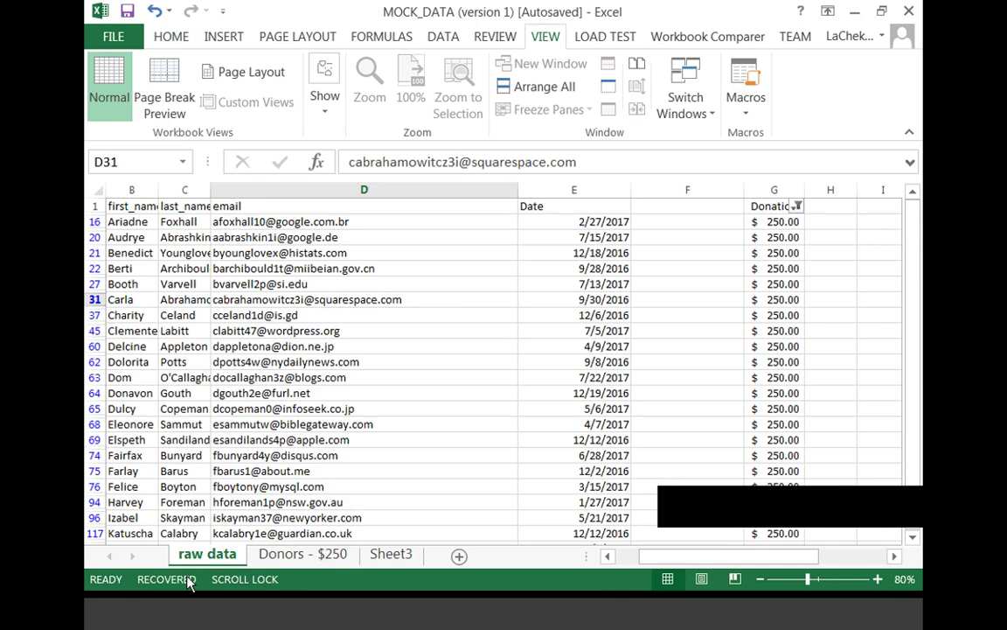
{"action": "left_click", "coordinate": [355, 379]}
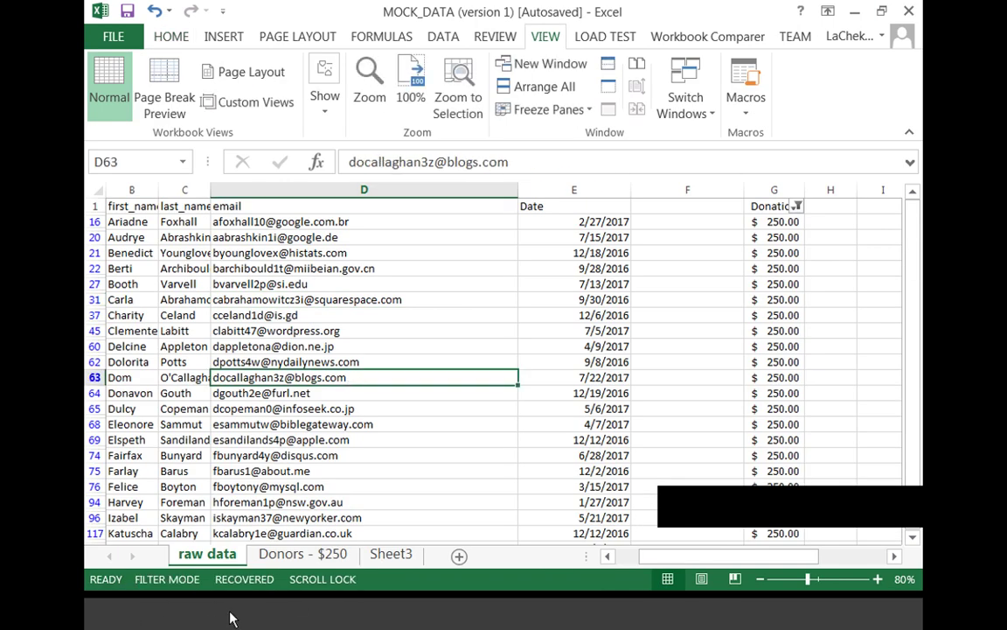
{"action": "left_click", "coordinate": [749, 527]}
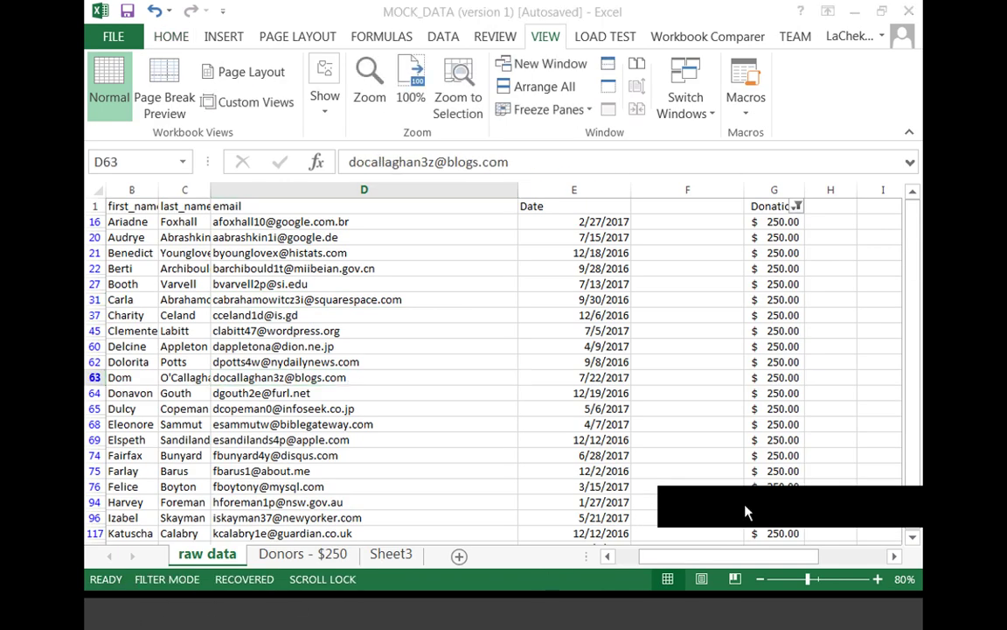
{"action": "left_click", "coordinate": [749, 513]}
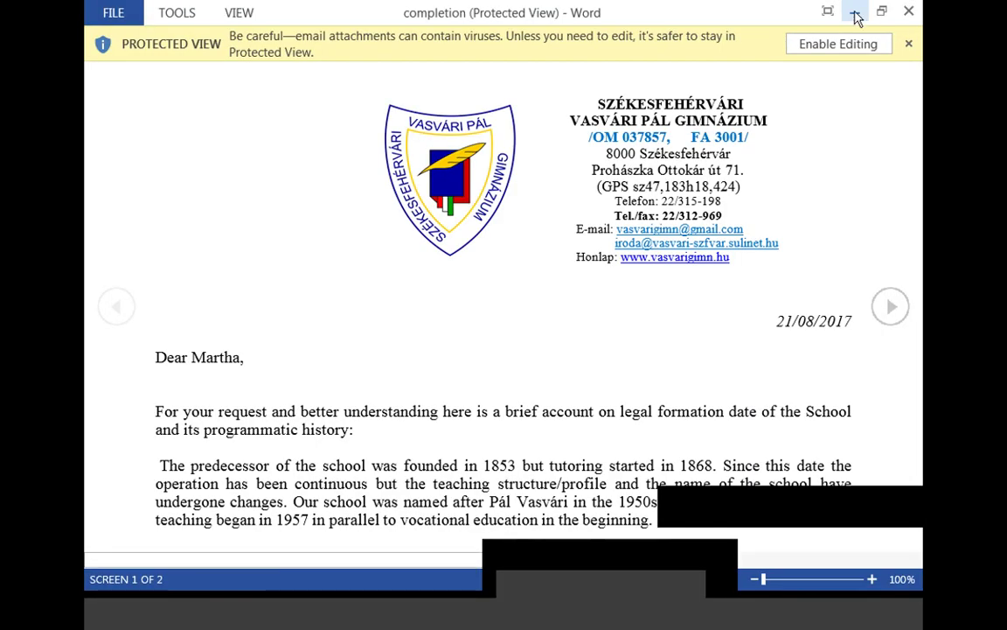
{"action": "left_click", "coordinate": [855, 9]}
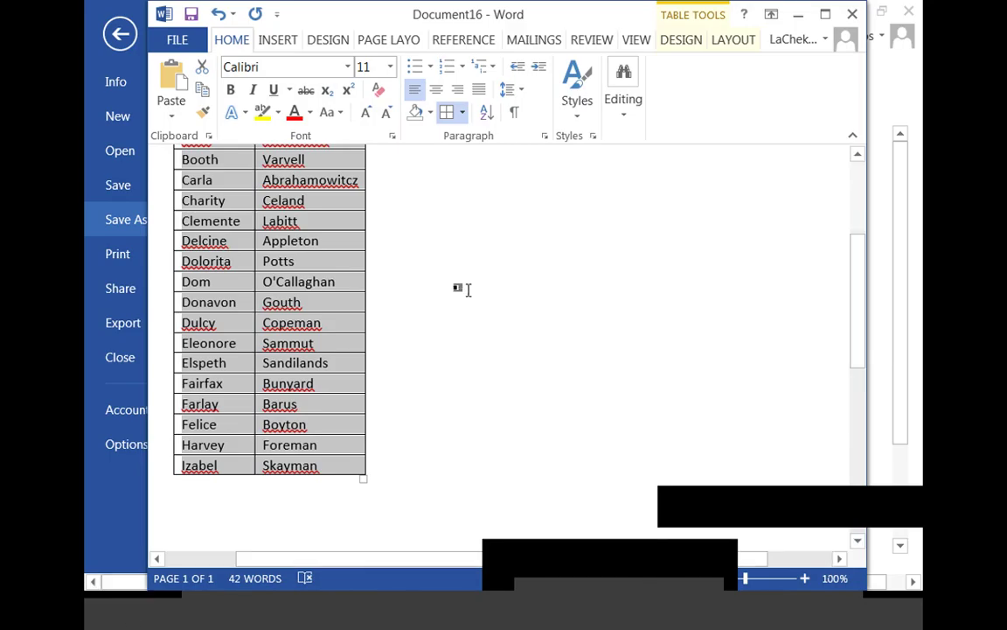
Review the pasted table in Document16, and select and copy the entire first_name and last_name table
{"action": "left_click", "coordinate": [462, 286]}
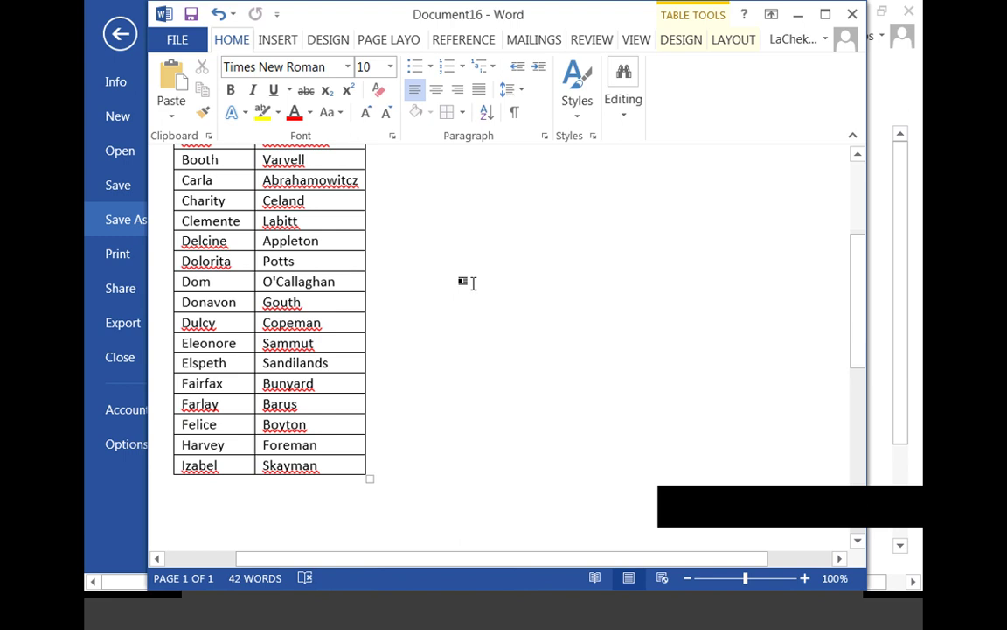
{"action": "scroll", "coordinate": [570, 228], "scroll_direction": "up", "scroll_amount": 2}
{"action": "scroll", "coordinate": [517, 303], "scroll_direction": "up", "scroll_amount": 2}
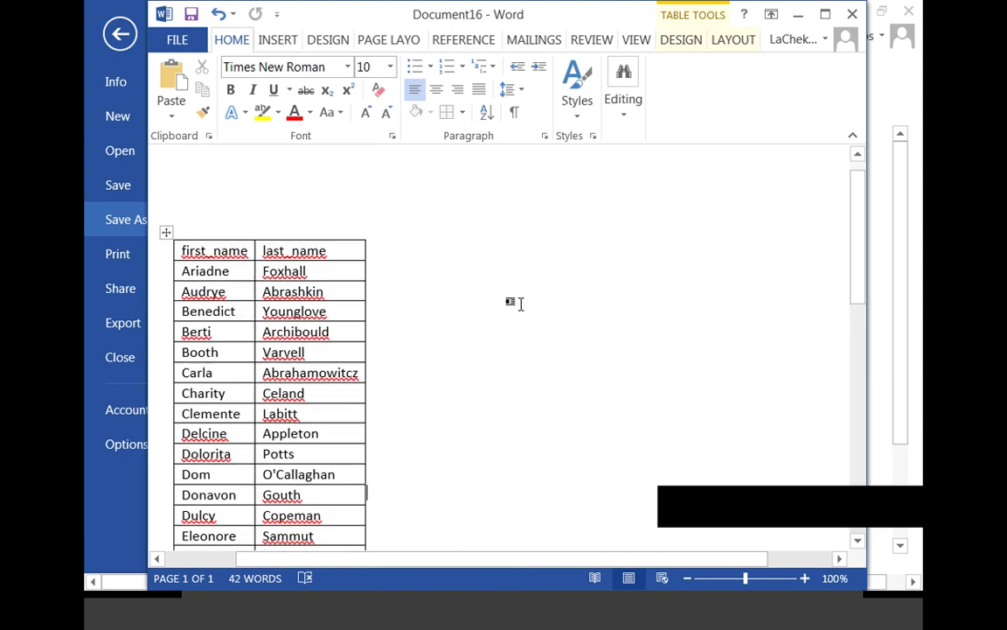
{"action": "scroll", "coordinate": [518, 303], "scroll_direction": "down", "scroll_amount": 2}
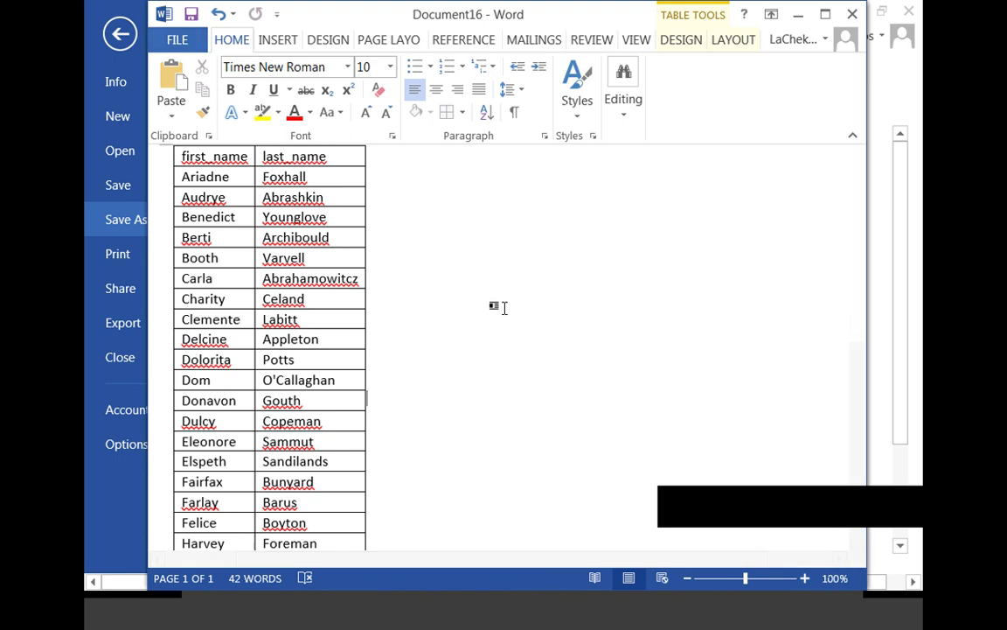
{"action": "left_click", "coordinate": [453, 592]}
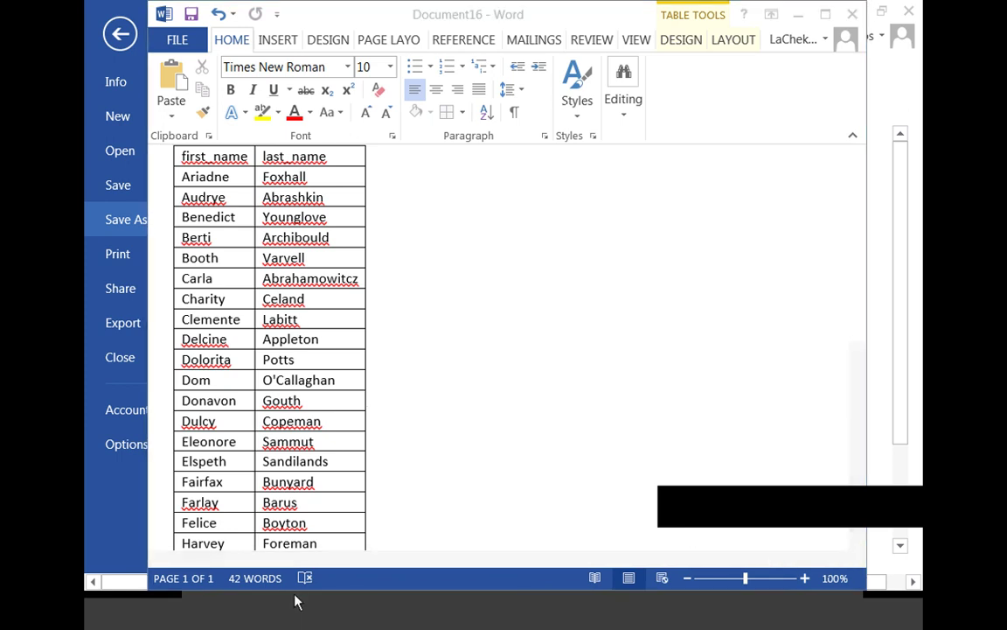
{"action": "left_click", "coordinate": [370, 359]}
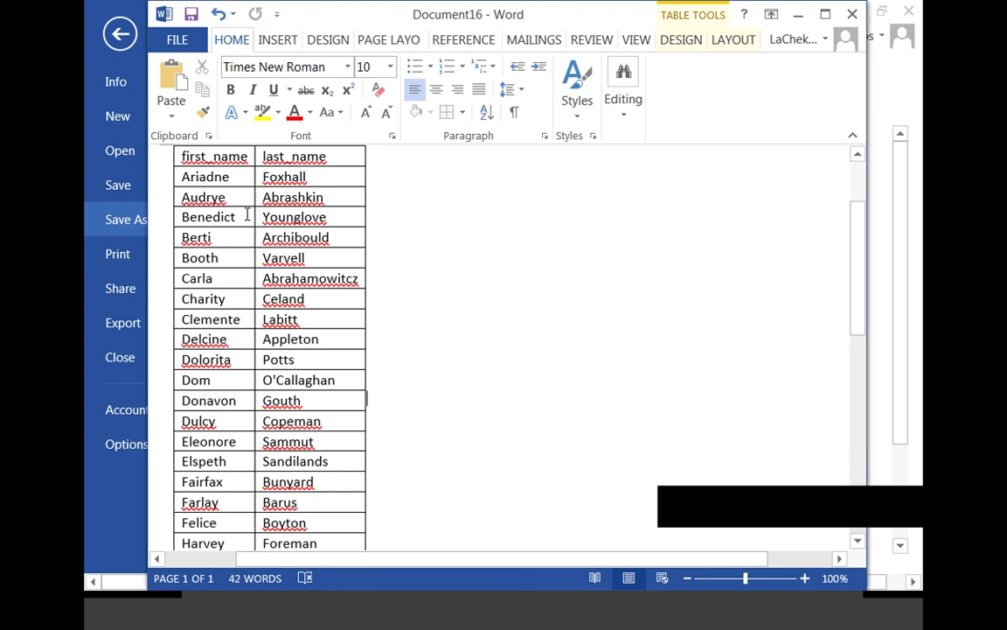
{"action": "left_click", "coordinate": [200, 175]}
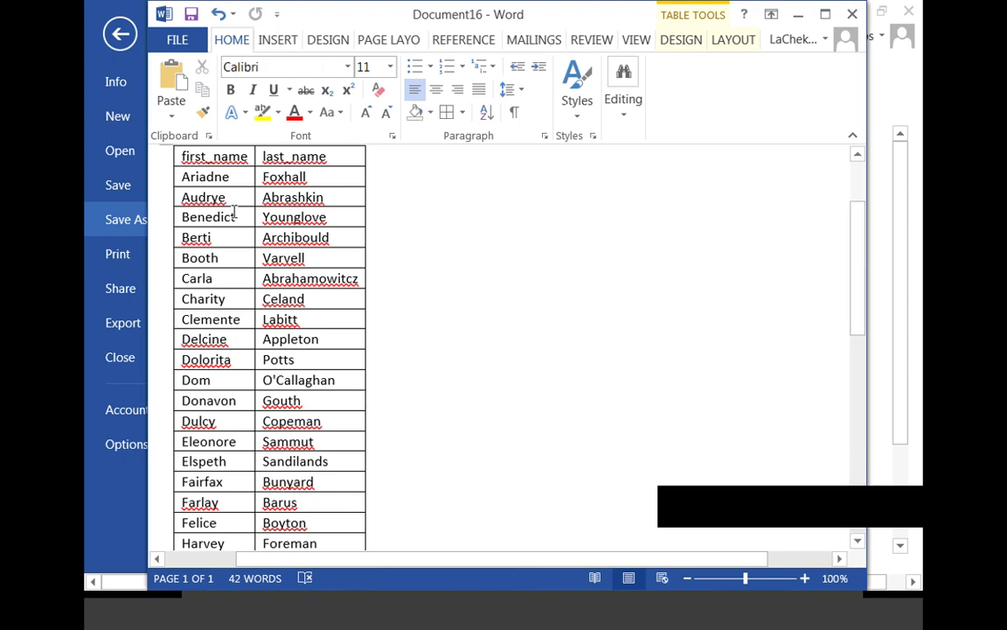
{"action": "left_click", "coordinate": [170, 144]}
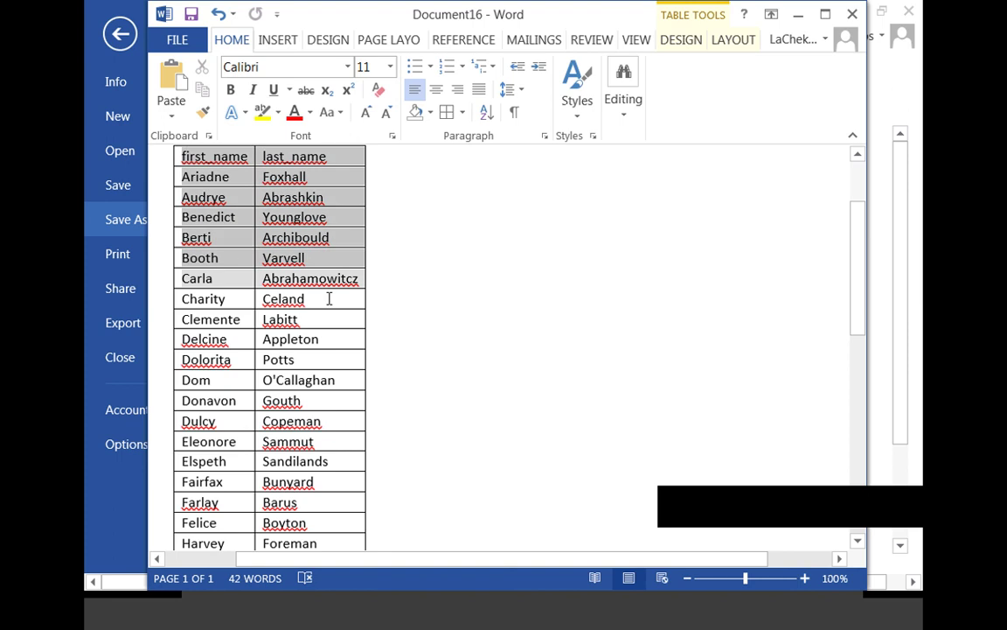
{"action": "scroll", "coordinate": [295, 400], "scroll_direction": "up", "scroll_amount": 2}
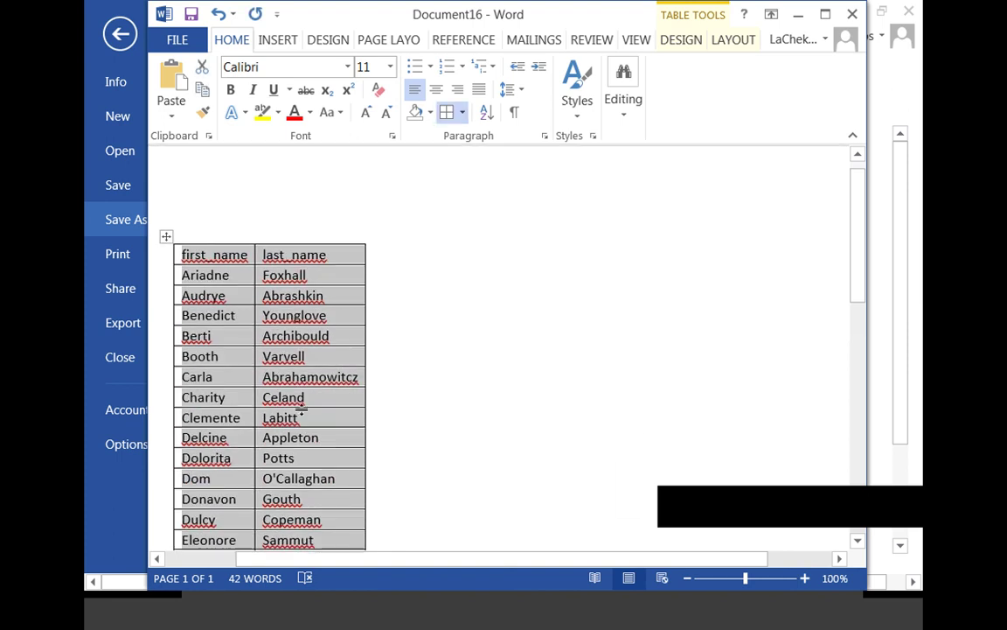
{"action": "scroll", "coordinate": [300, 410], "scroll_direction": "down", "scroll_amount": 3}
{"action": "scroll", "coordinate": [292, 408], "scroll_direction": "up", "scroll_amount": 3}
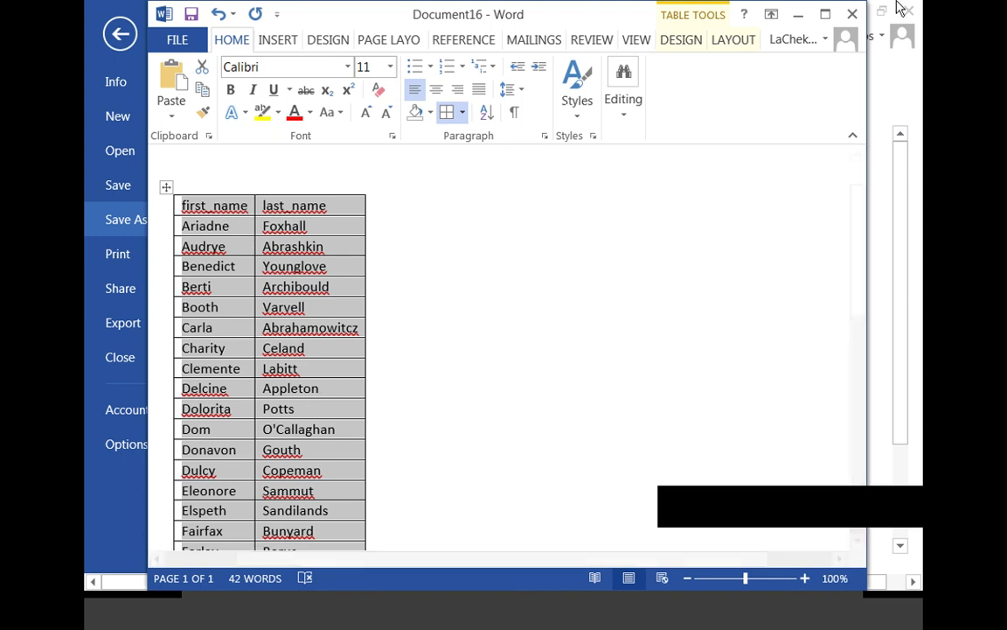
Switch to the MOCK_DATA workbook in Excel and paste the copied name table into cell A1 of Sheet3, keeping source formatting
{"action": "left_click", "coordinate": [234, 623]}
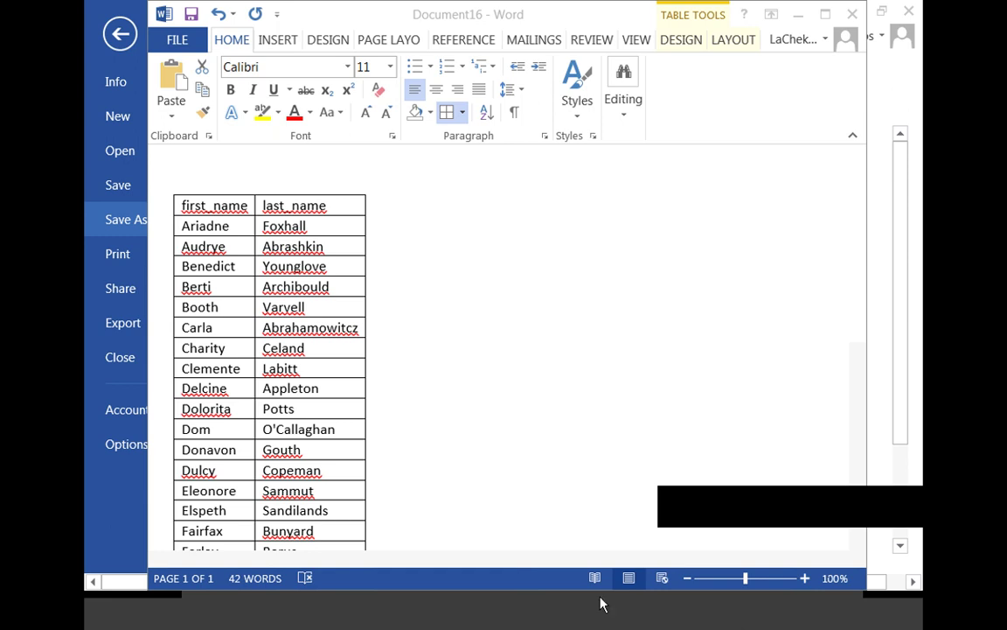
{"action": "key", "text": "alt+Tab"}
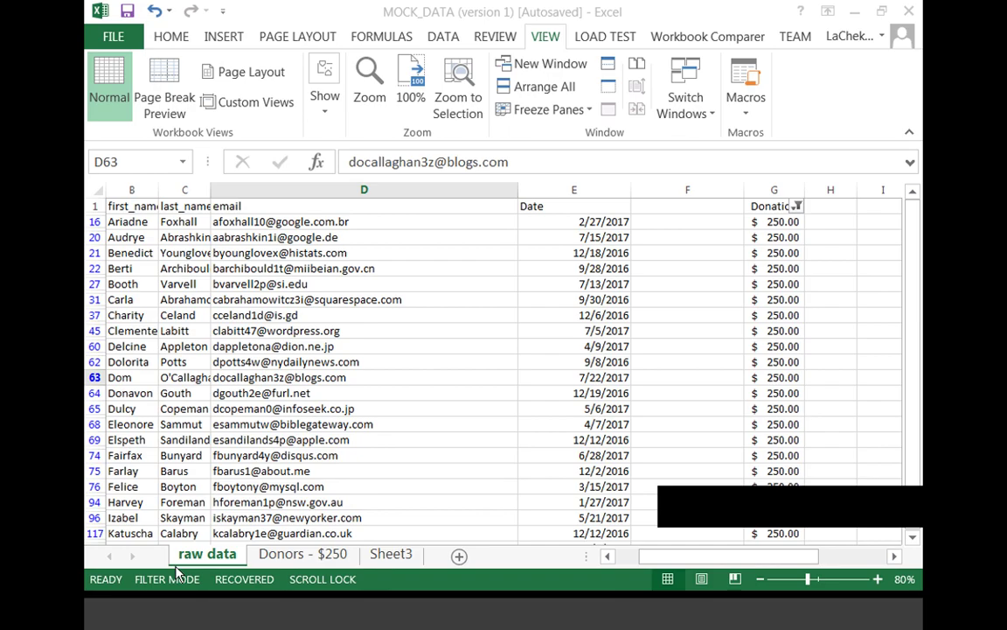
{"action": "left_click", "coordinate": [393, 557]}
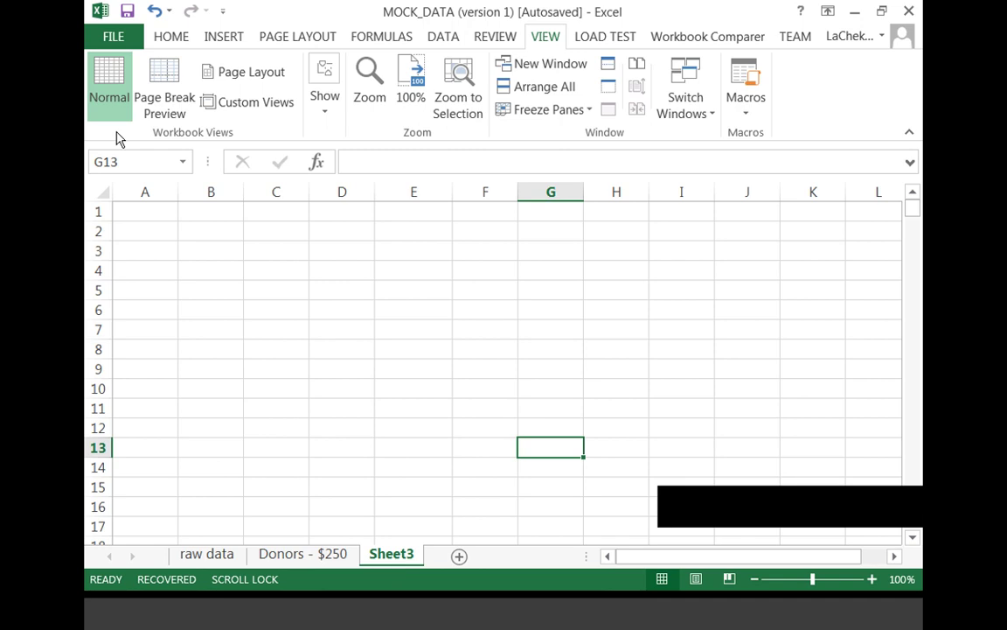
{"action": "left_click", "coordinate": [127, 218]}
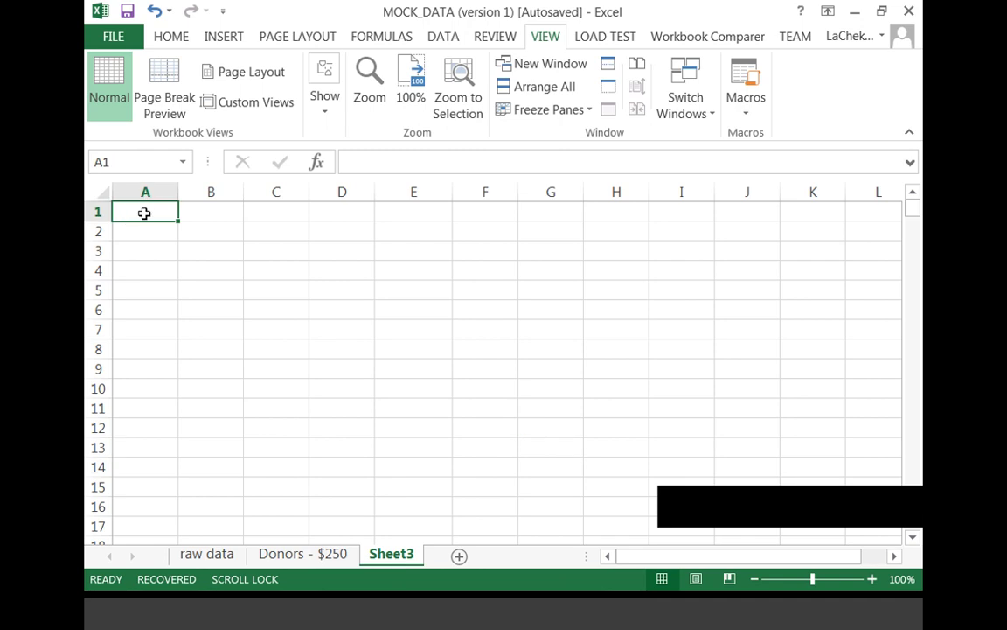
{"action": "right_click", "coordinate": [144, 214]}
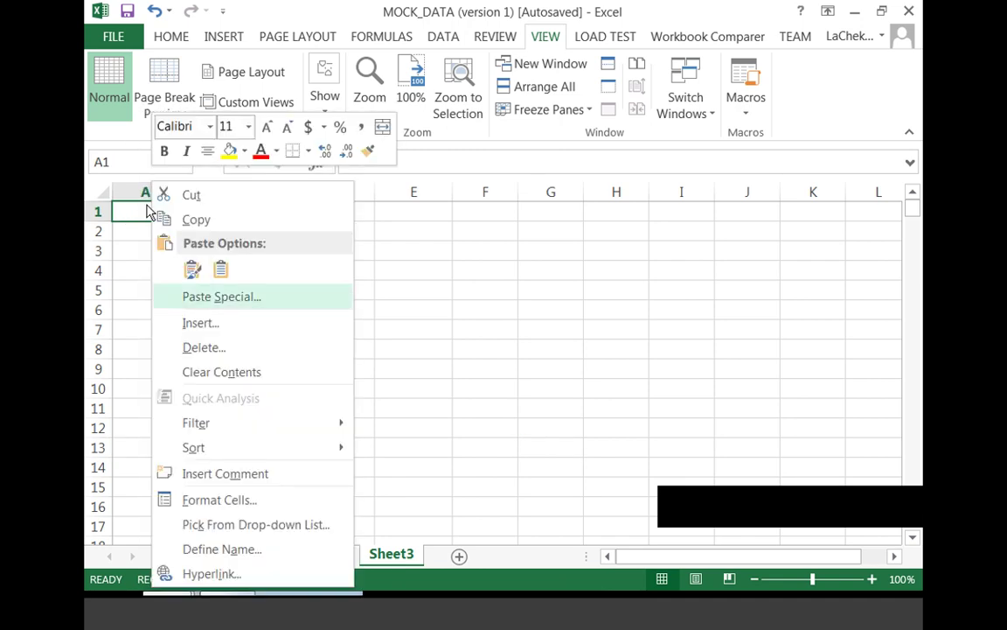
{"action": "left_click", "coordinate": [193, 269]}
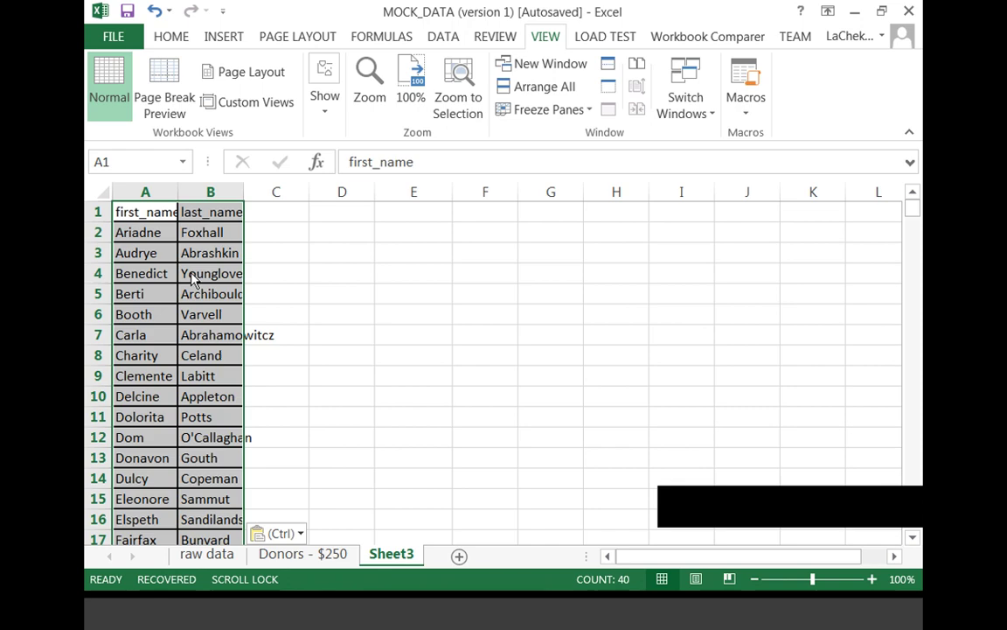
Autofit the first_name and last_name columns on Sheet3 and look through the pasted list
{"action": "double_click", "coordinate": [178, 192]}
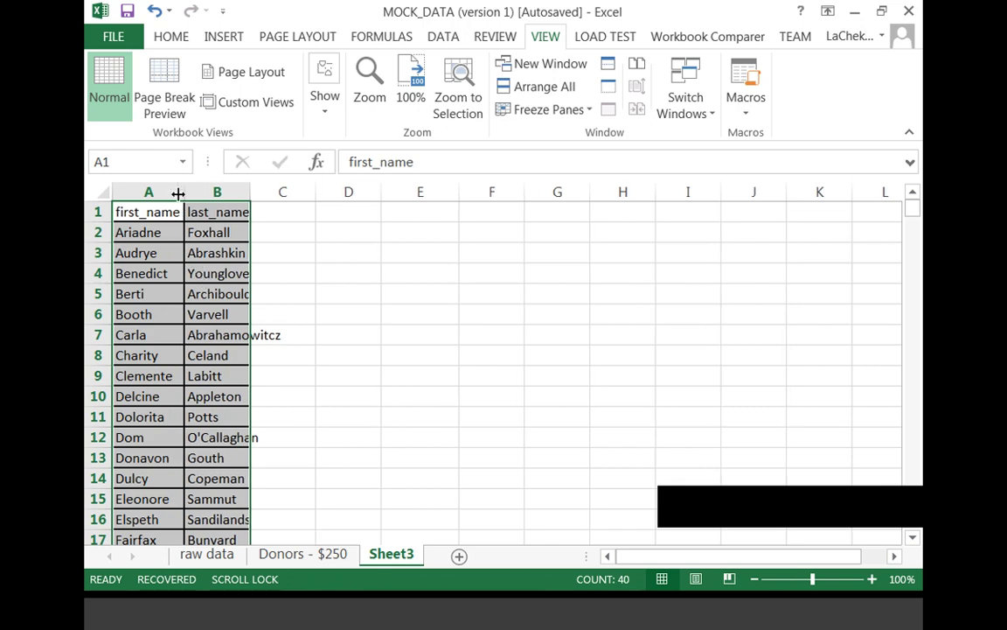
{"action": "double_click", "coordinate": [248, 193]}
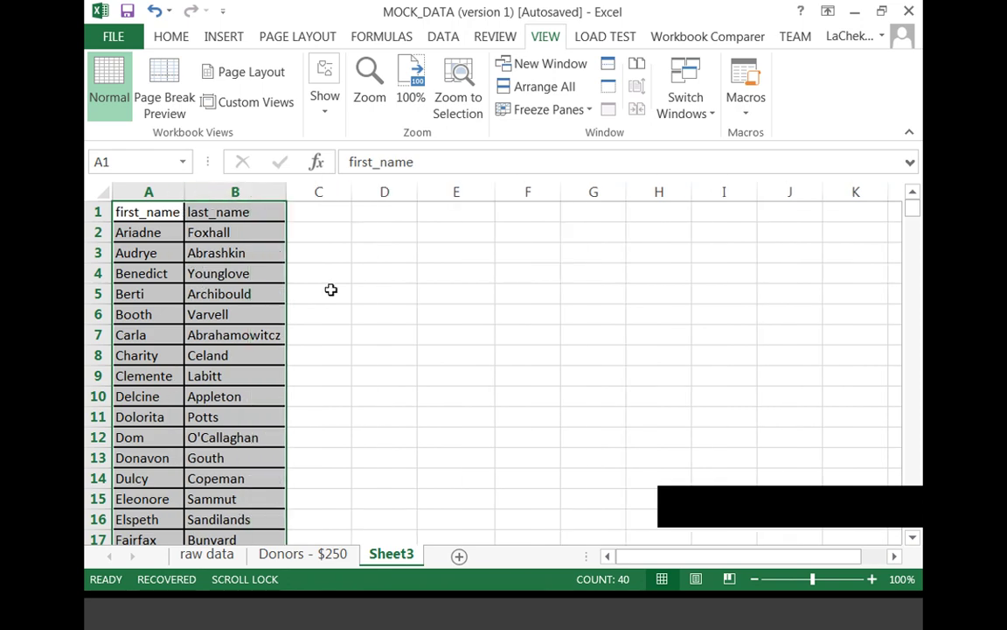
{"action": "left_click", "coordinate": [331, 292]}
{"action": "scroll", "coordinate": [407, 387], "scroll_direction": "down", "scroll_amount": 3}
{"action": "scroll", "coordinate": [408, 387], "scroll_direction": "up", "scroll_amount": 3}
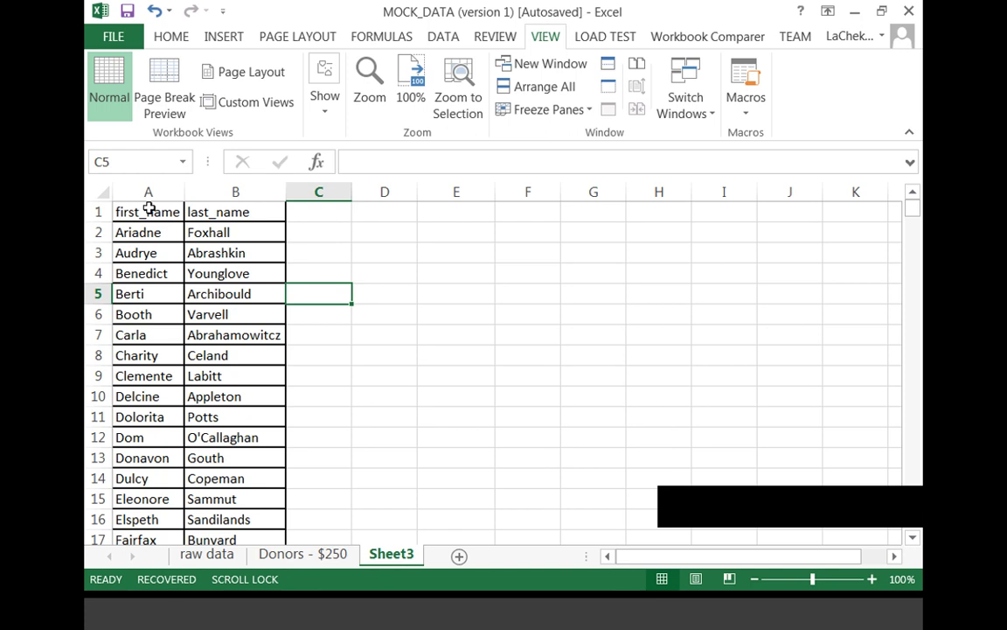
Select the first donor's first-name and last-name cells, A2 and B2, on Sheet3
{"action": "left_click_drag", "start_coordinate": [162, 232], "coordinate": [197, 245]}
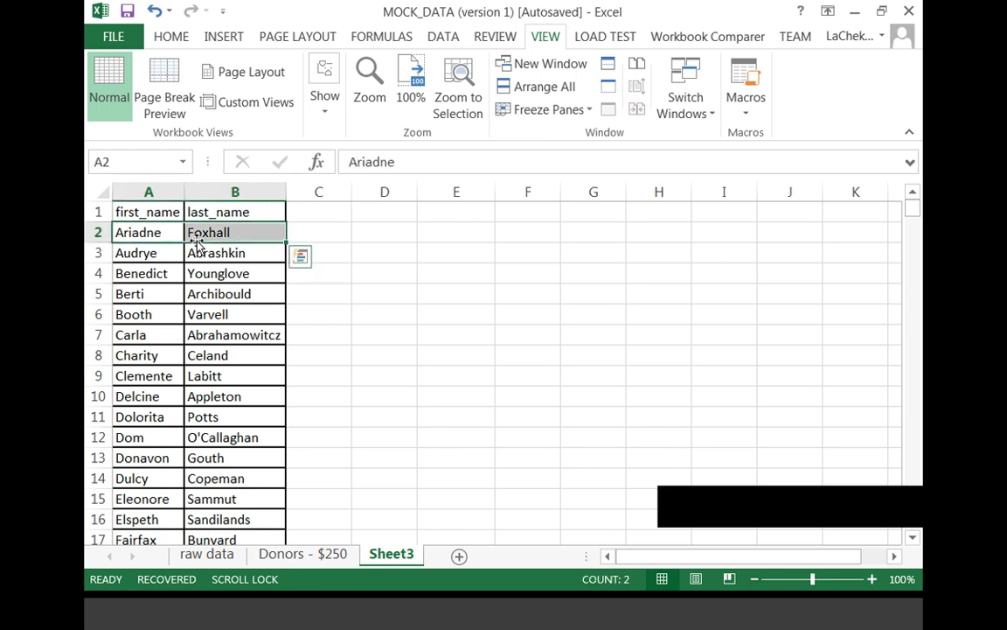
{"action": "left_click", "coordinate": [153, 243]}
{"action": "key", "text": "Right"}
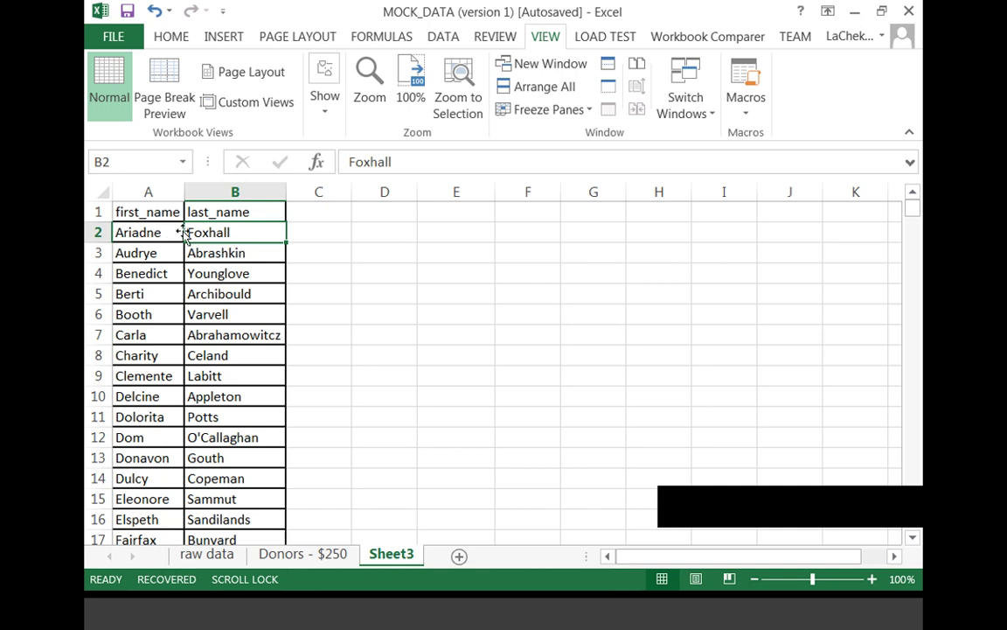
{"action": "left_click_drag", "start_coordinate": [183, 232], "coordinate": [198, 229]}
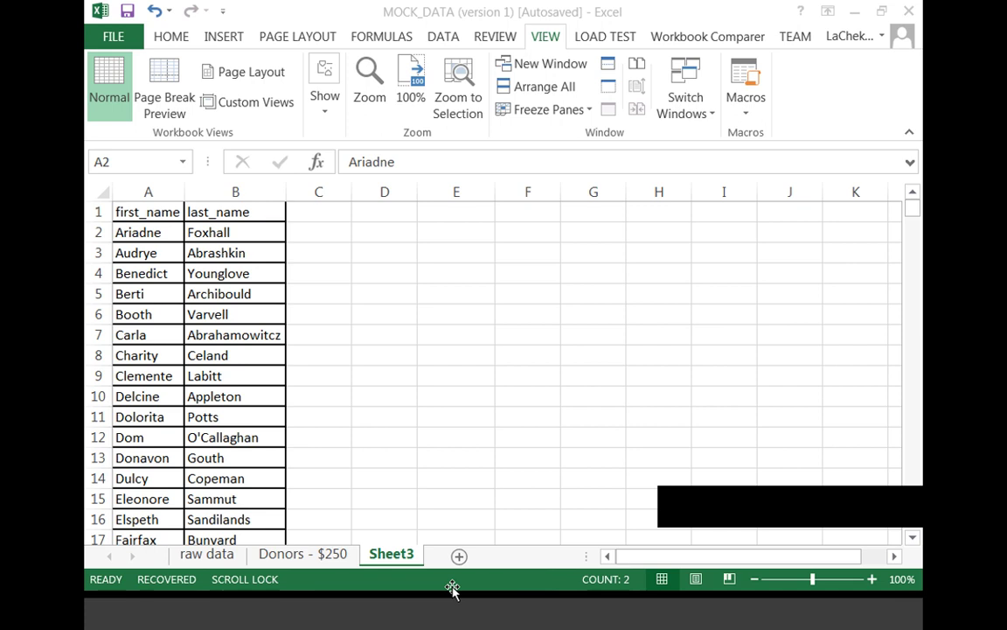
Revisit the Donors - $250 sheet and narrow the email column D on the raw data sheet
{"action": "left_click", "coordinate": [333, 558]}
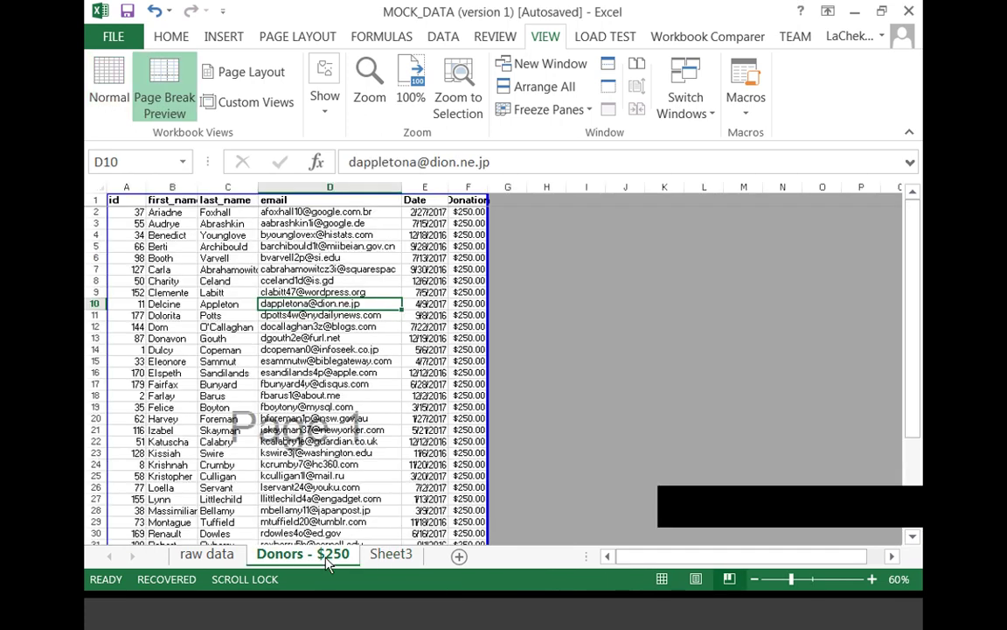
{"action": "left_click", "coordinate": [355, 362]}
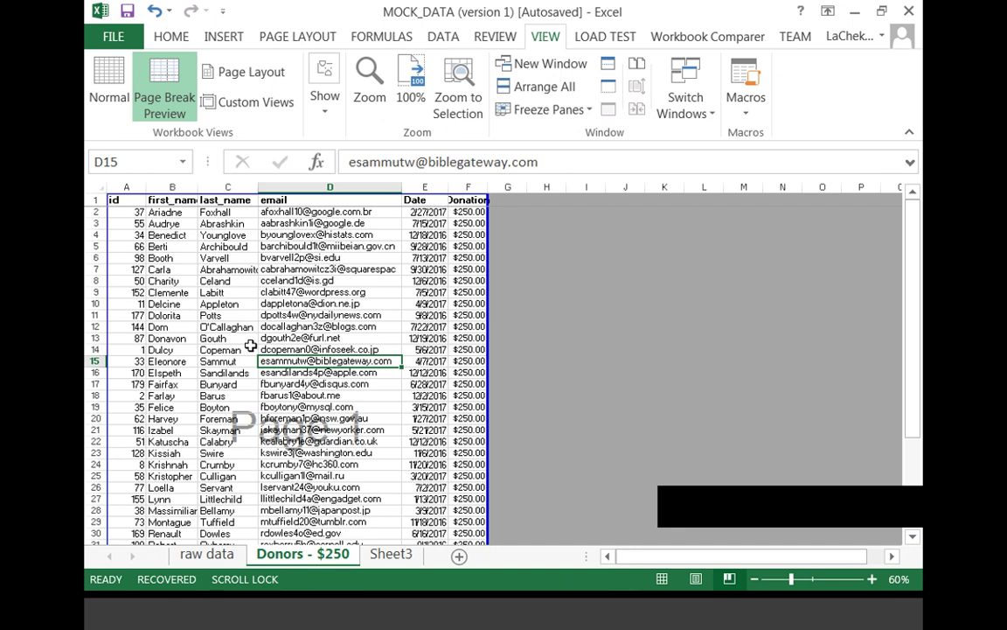
{"action": "left_click", "coordinate": [218, 552]}
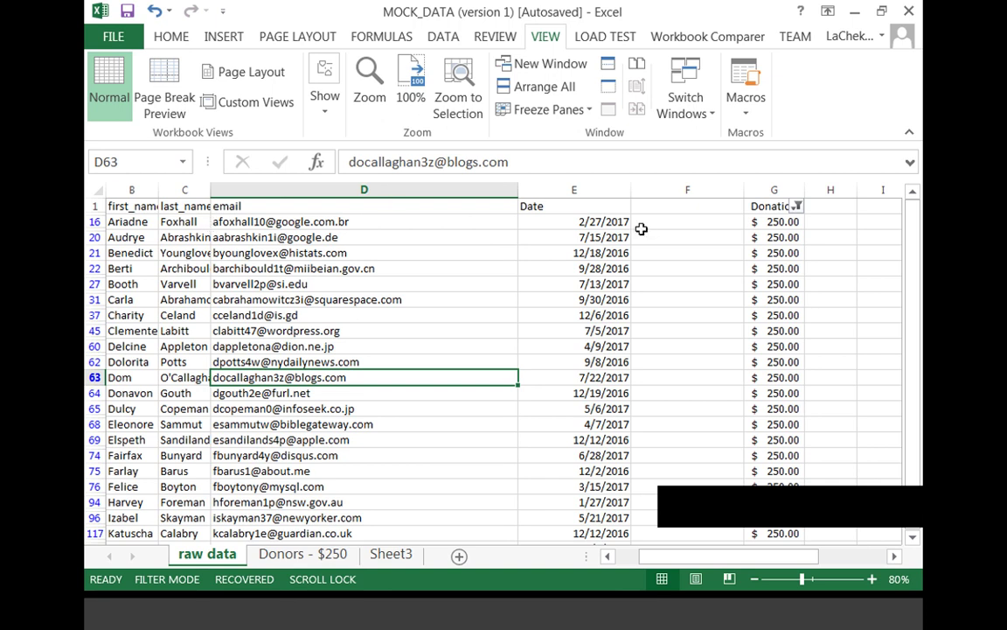
{"action": "left_click_drag", "start_coordinate": [518, 190], "coordinate": [428, 182]}
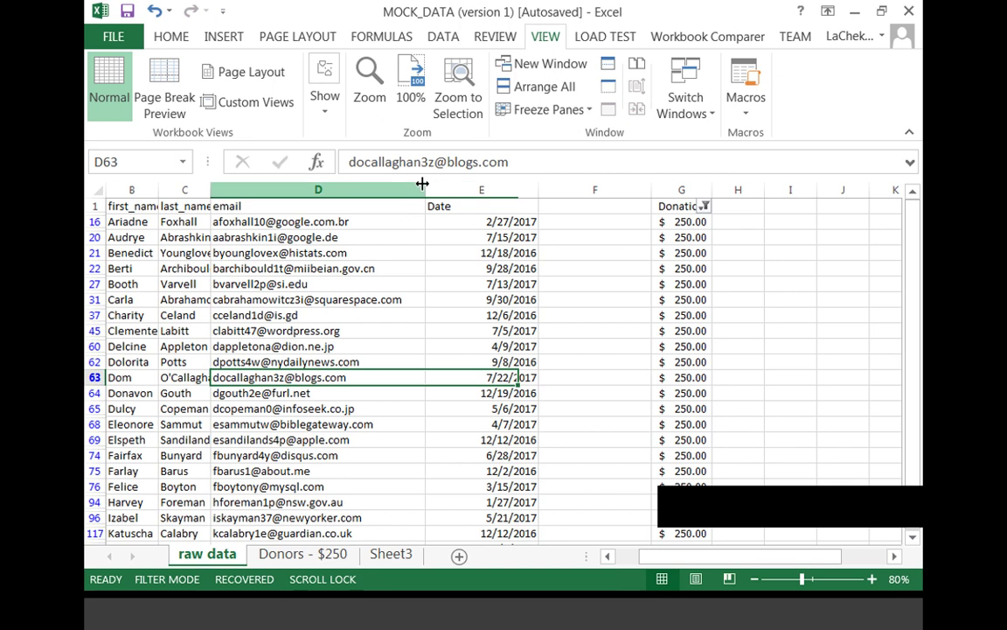
Widen the Donation column F on the Donors - $250 sheet to fit its header and amounts
{"action": "left_click", "coordinate": [310, 558]}
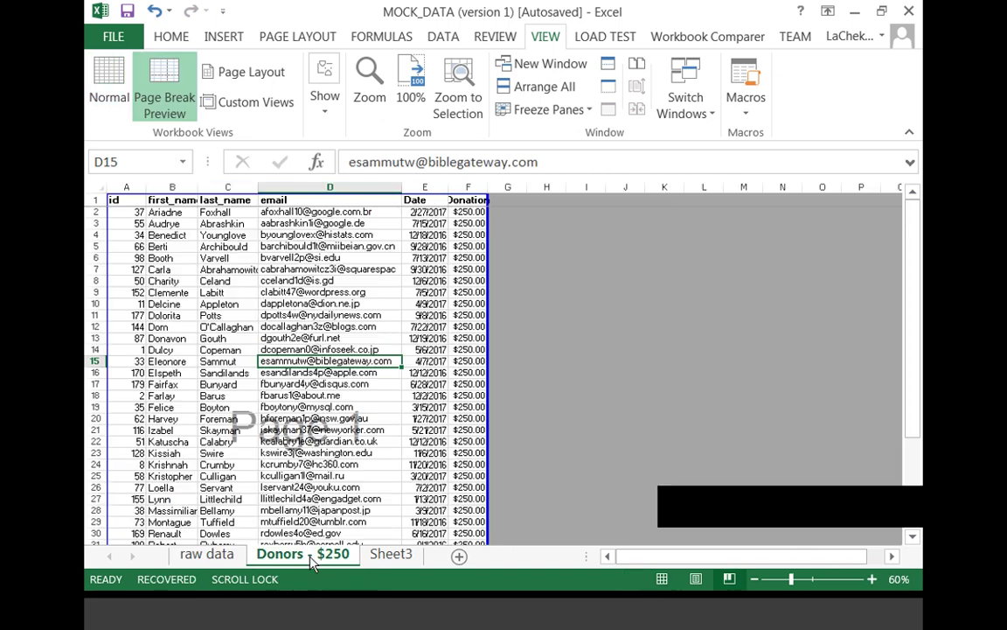
{"action": "left_click", "coordinate": [348, 246]}
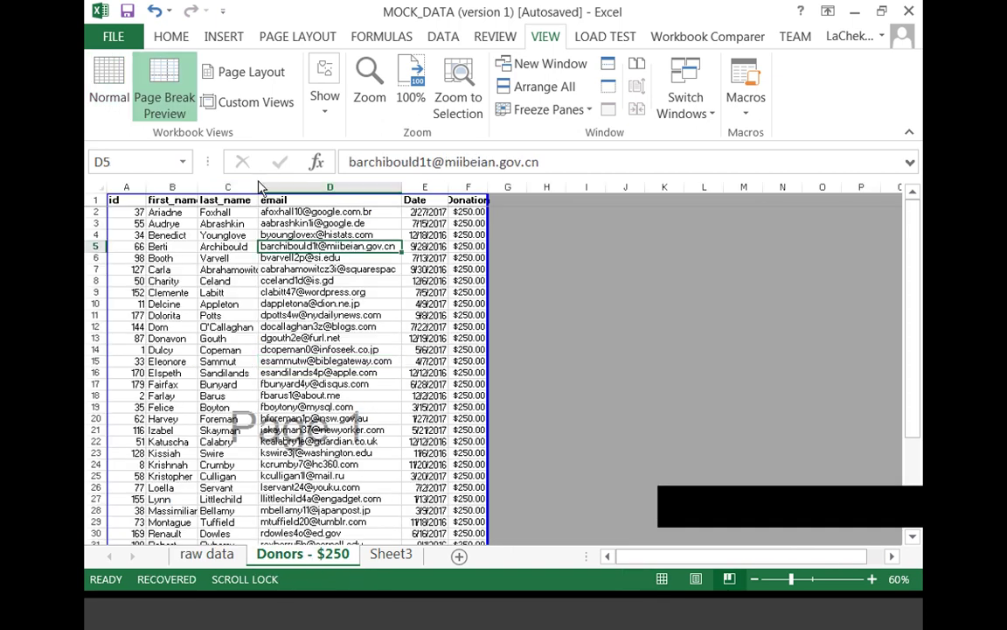
{"action": "left_click", "coordinate": [312, 350]}
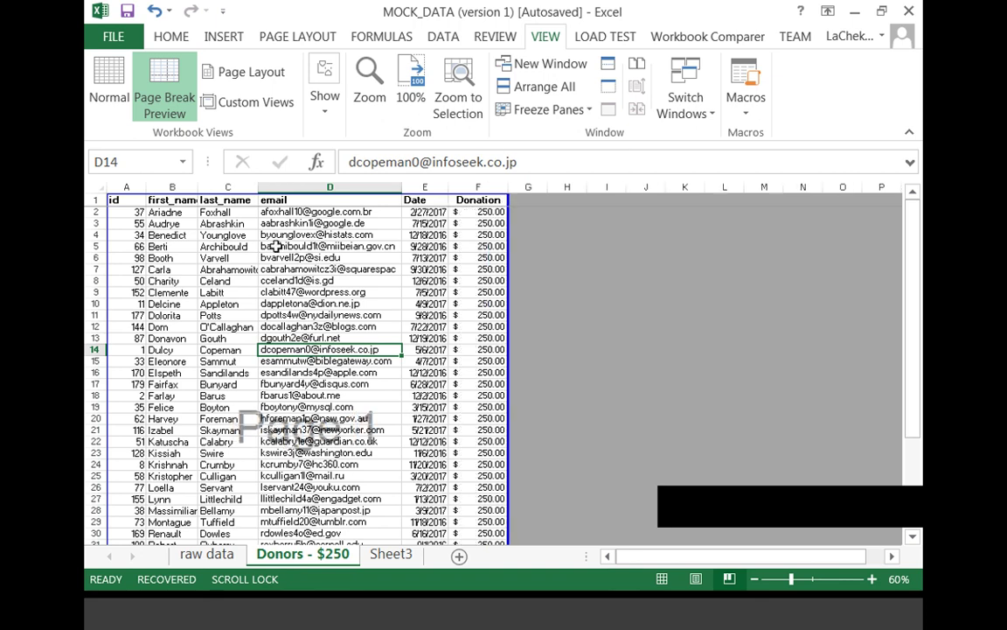
Return the Donors - $250 sheet from Page Break Preview to Normal view
{"action": "left_click", "coordinate": [171, 37]}
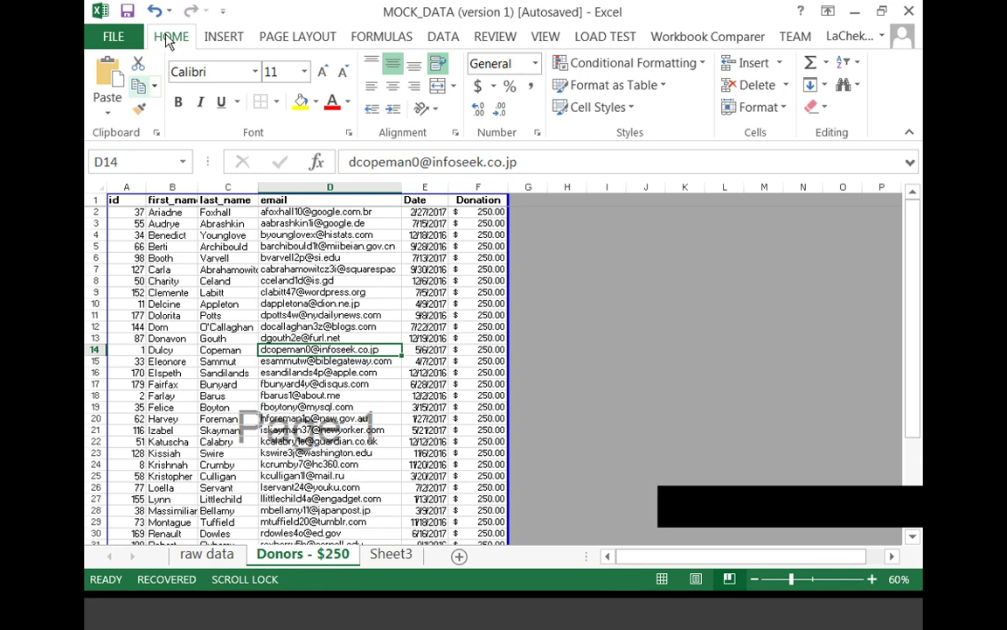
{"action": "left_click", "coordinate": [545, 37]}
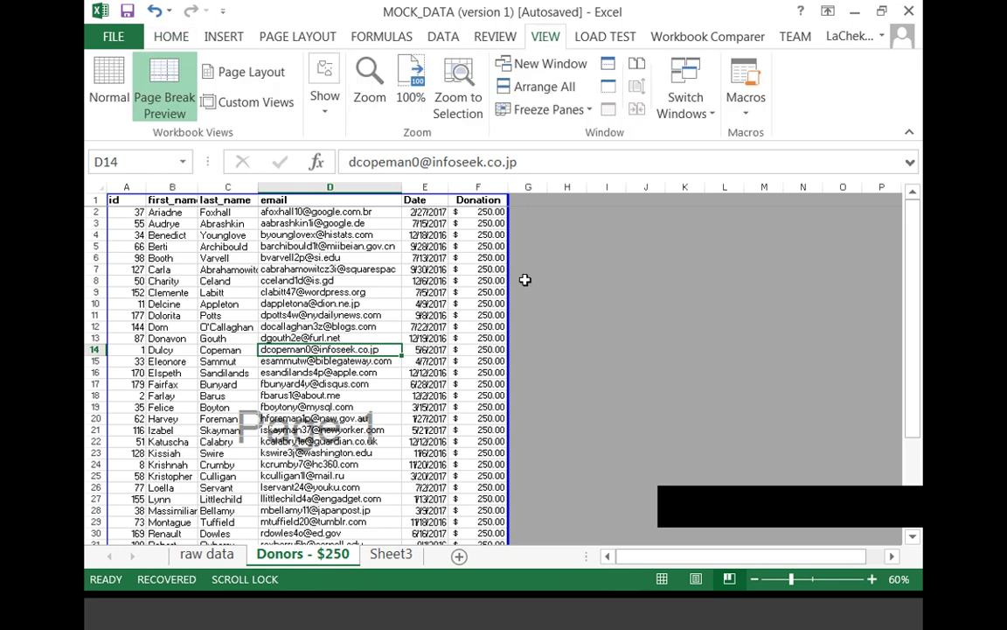
{"action": "left_click", "coordinate": [119, 99]}
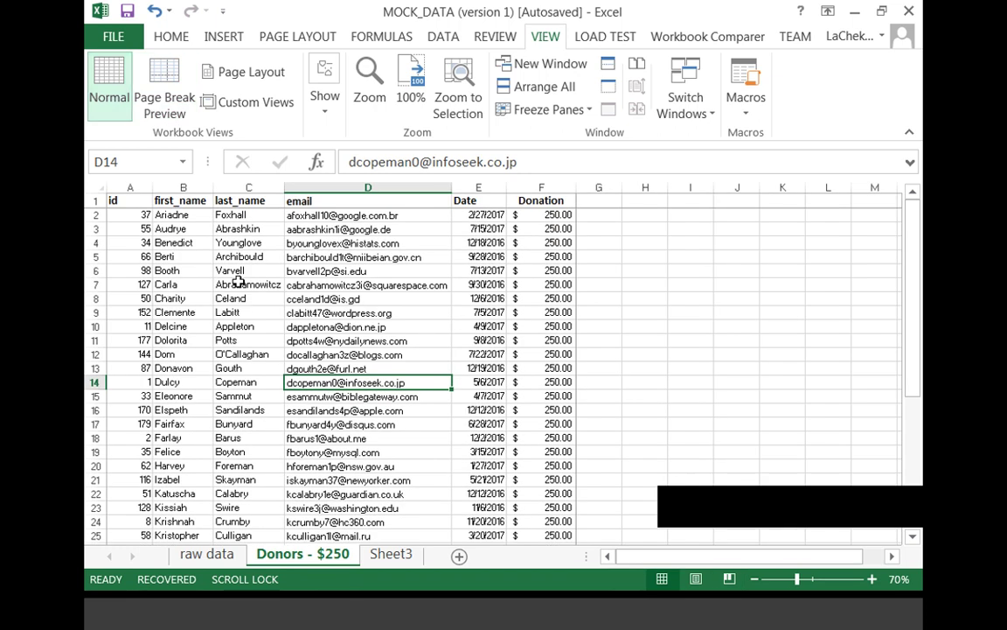
Examine how the header row behaves while moving through and scrolling the Donors - $250 list
{"action": "key", "text": "Right"}
{"action": "key", "text": "Right"}
{"action": "key", "text": "Up"}
{"action": "key", "text": "Up"}
{"action": "key", "text": "Up"}
{"action": "key", "text": "Up"}
{"action": "key", "text": "Up"}
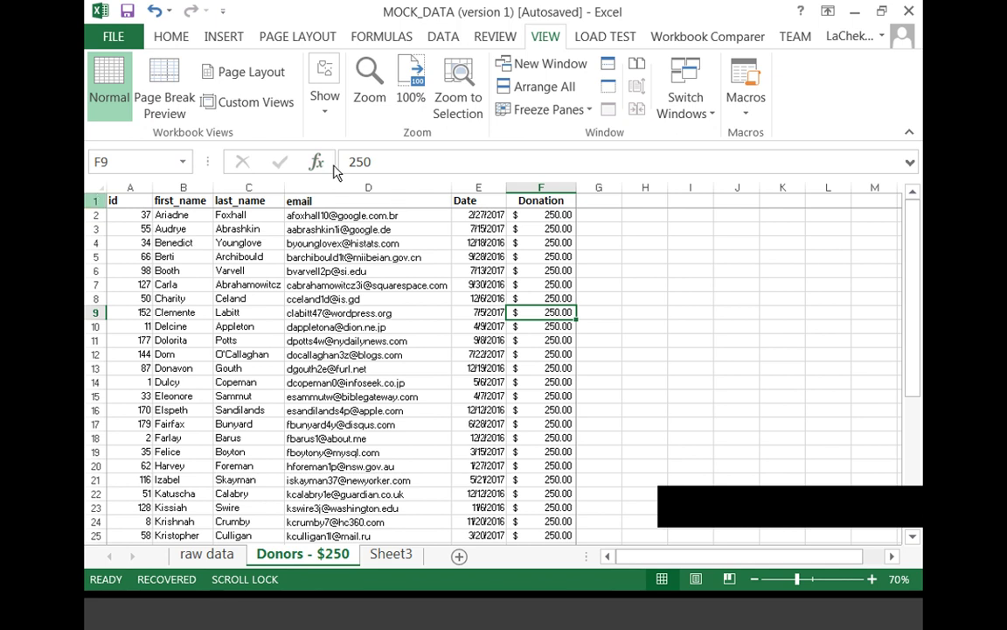
{"action": "left_click", "coordinate": [249, 298]}
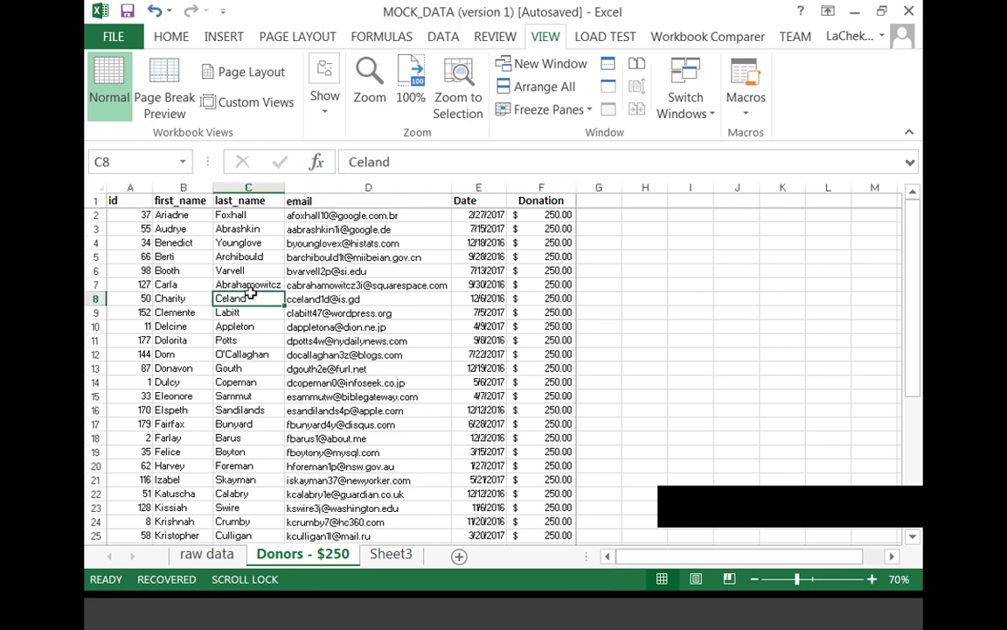
{"action": "scroll", "coordinate": [249, 298], "scroll_direction": "down", "scroll_amount": 3}
{"action": "scroll", "coordinate": [250, 298], "scroll_direction": "up", "scroll_amount": 3}
Unfreeze the panes on the Donors - $250 sheet and deselect the header row
{"action": "left_click", "coordinate": [96, 200]}
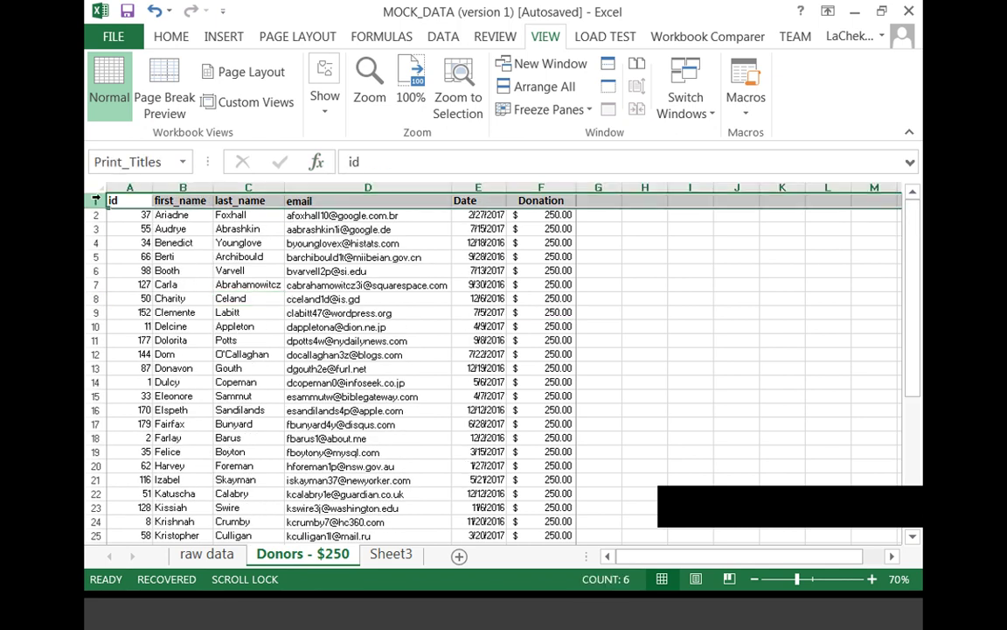
{"action": "left_click", "coordinate": [585, 112]}
{"action": "left_click", "coordinate": [591, 194]}
{"action": "left_click", "coordinate": [626, 366]}
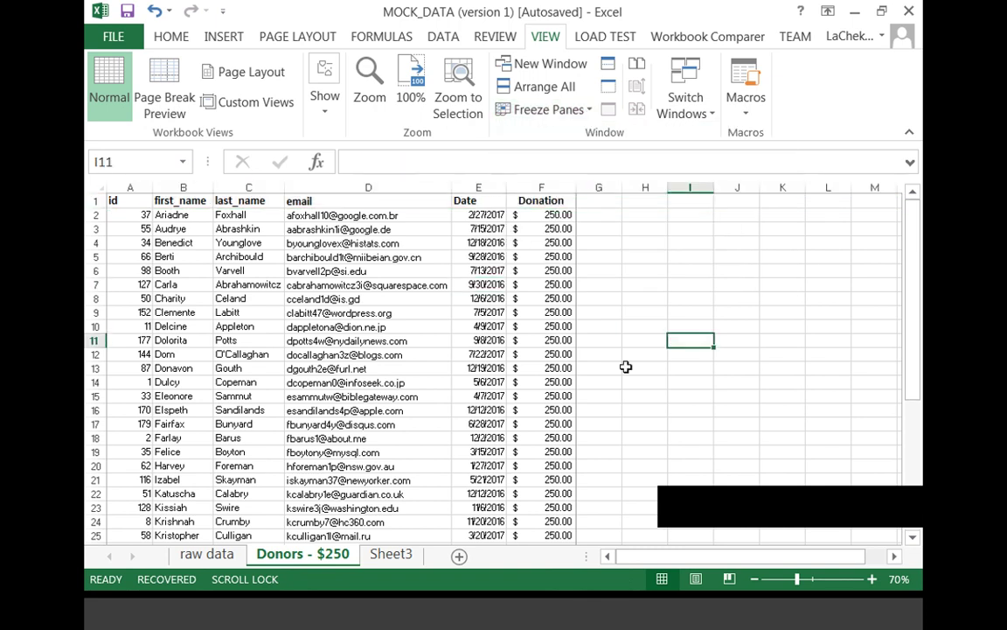
Freeze the top row of the Donors - $250 sheet and scroll the donor list to check the header
{"action": "left_click", "coordinate": [98, 201]}
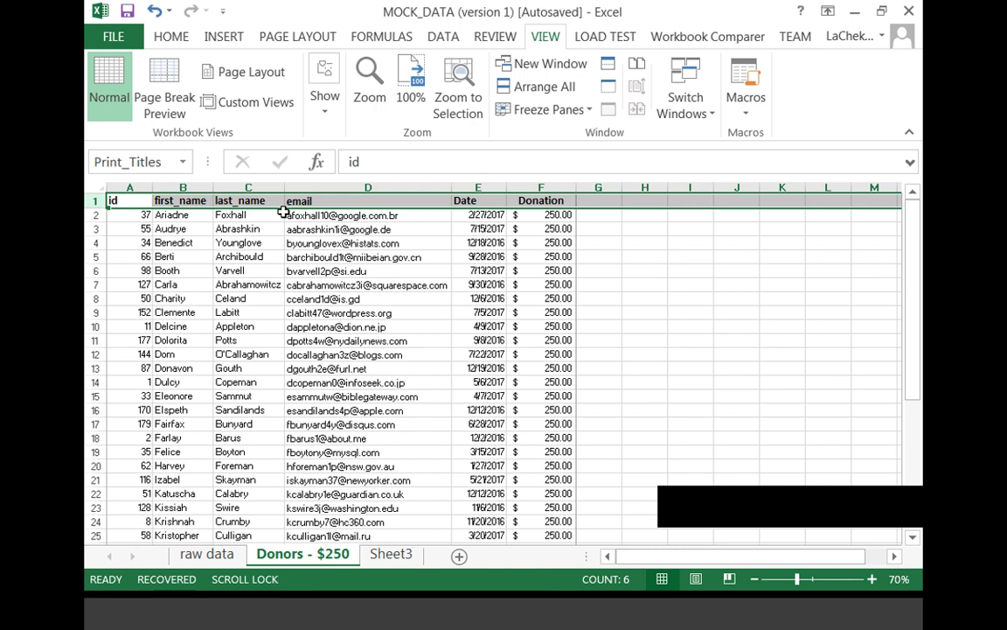
{"action": "left_click", "coordinate": [589, 112]}
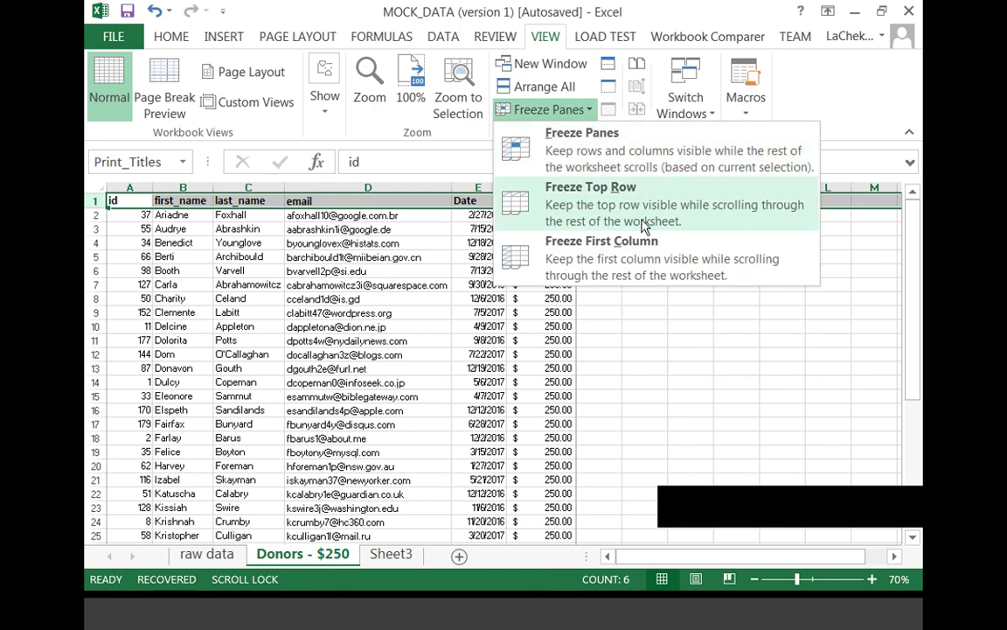
{"action": "left_click", "coordinate": [647, 218]}
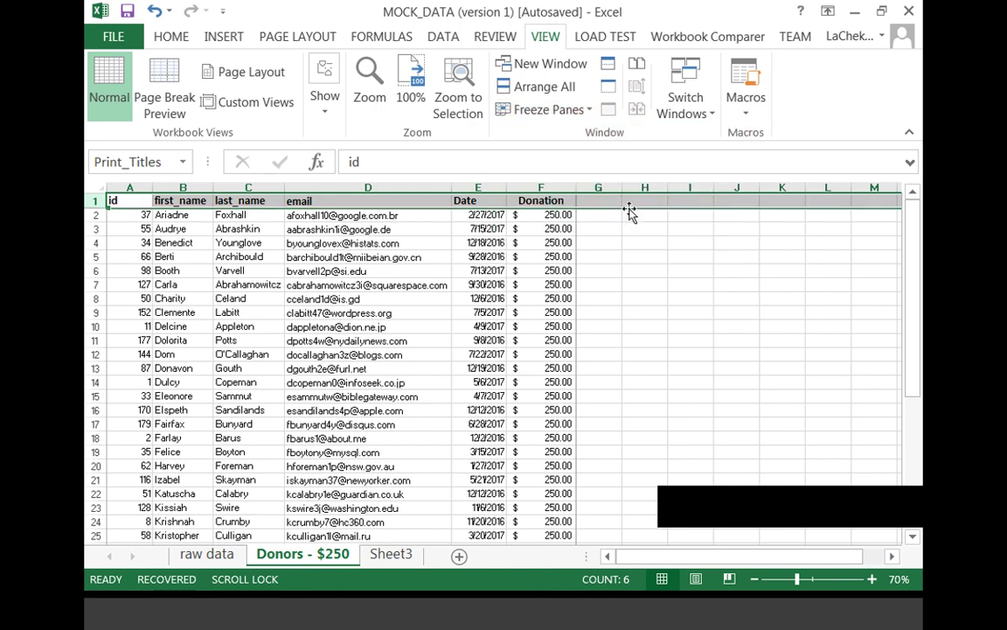
{"action": "scroll", "coordinate": [589, 365], "scroll_direction": "down", "scroll_amount": 5}
{"action": "scroll", "coordinate": [592, 365], "scroll_direction": "up", "scroll_amount": 4}
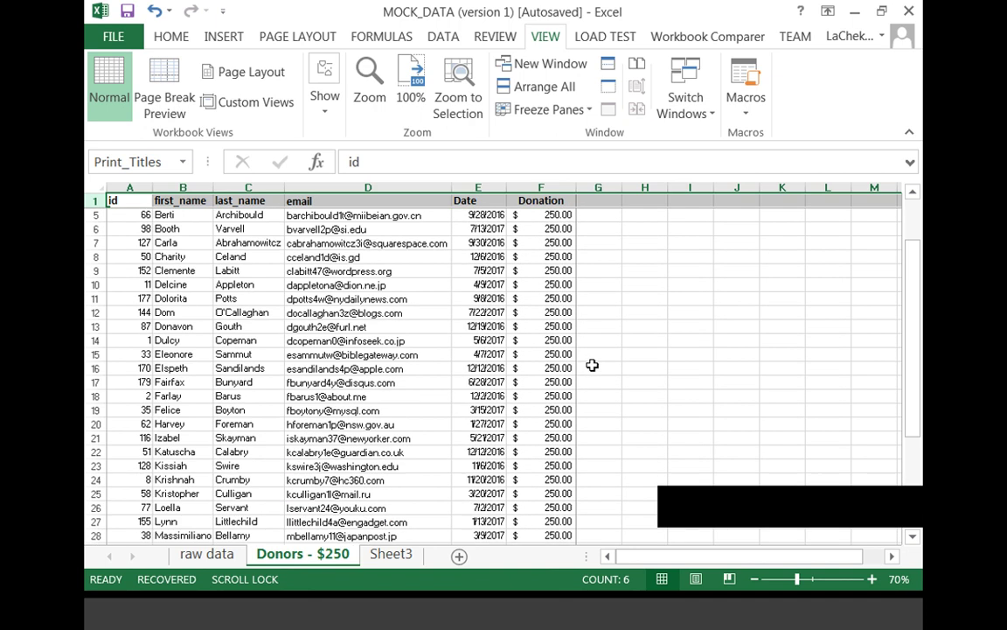
{"action": "scroll", "coordinate": [592, 365], "scroll_direction": "up", "scroll_amount": 1}
{"action": "left_click", "coordinate": [347, 357]}
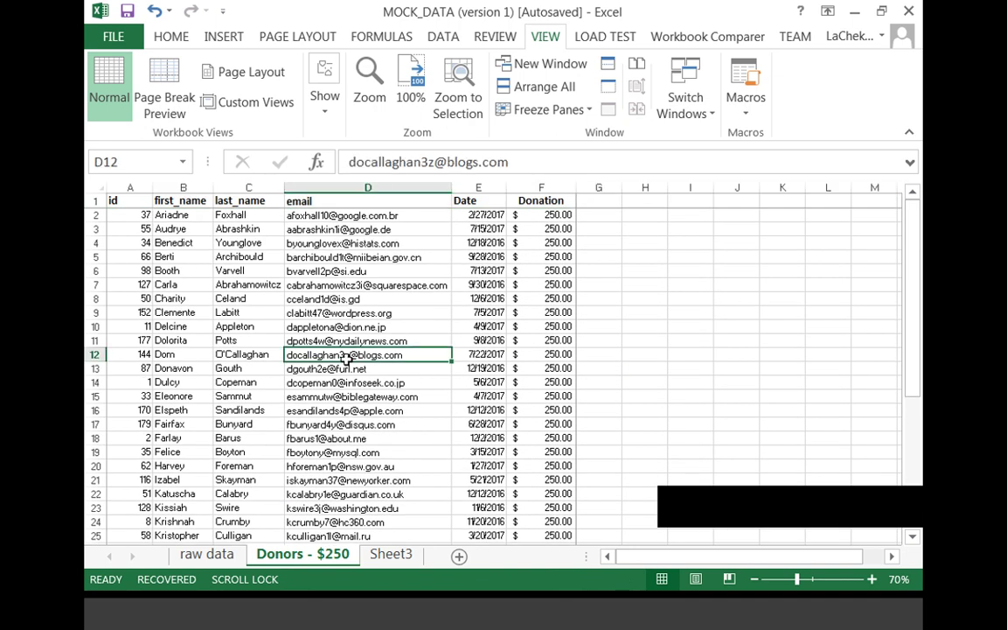
Select the email through Donation columns (D to F), and in their place select rows 9 through 16
{"action": "left_click", "coordinate": [317, 188]}
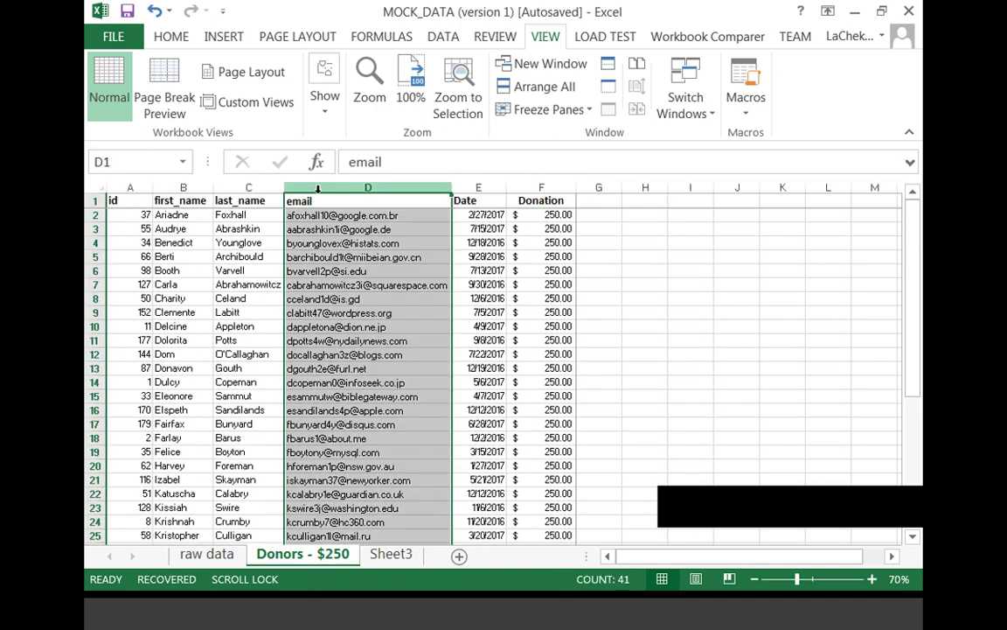
{"action": "left_click", "coordinate": [458, 188]}
{"action": "left_click", "coordinate": [525, 188]}
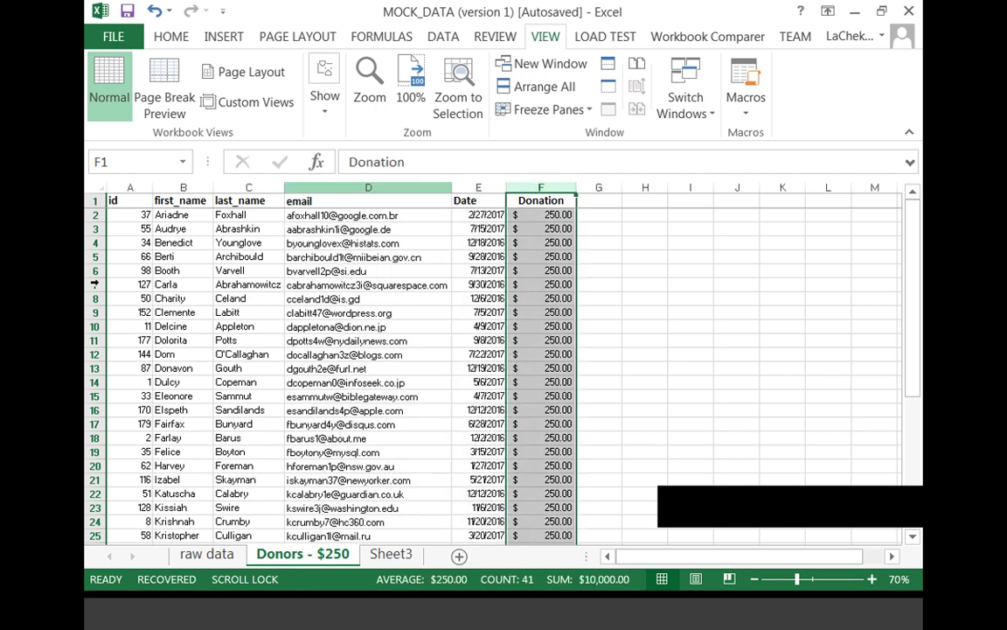
{"action": "left_click_drag", "start_coordinate": [367, 188], "coordinate": [540, 188]}
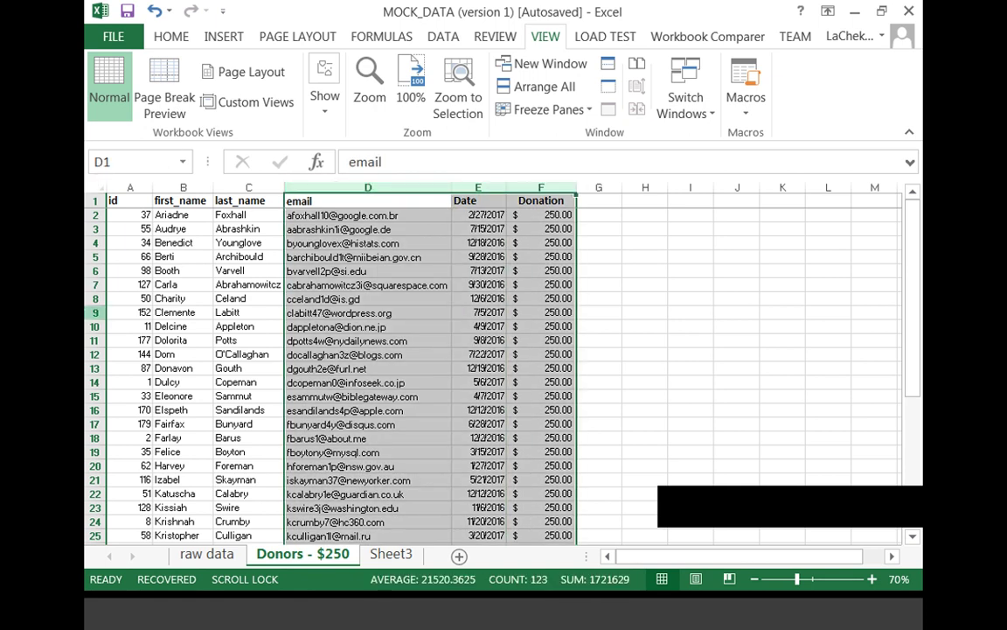
{"action": "left_click_drag", "start_coordinate": [94, 312], "coordinate": [92, 410]}
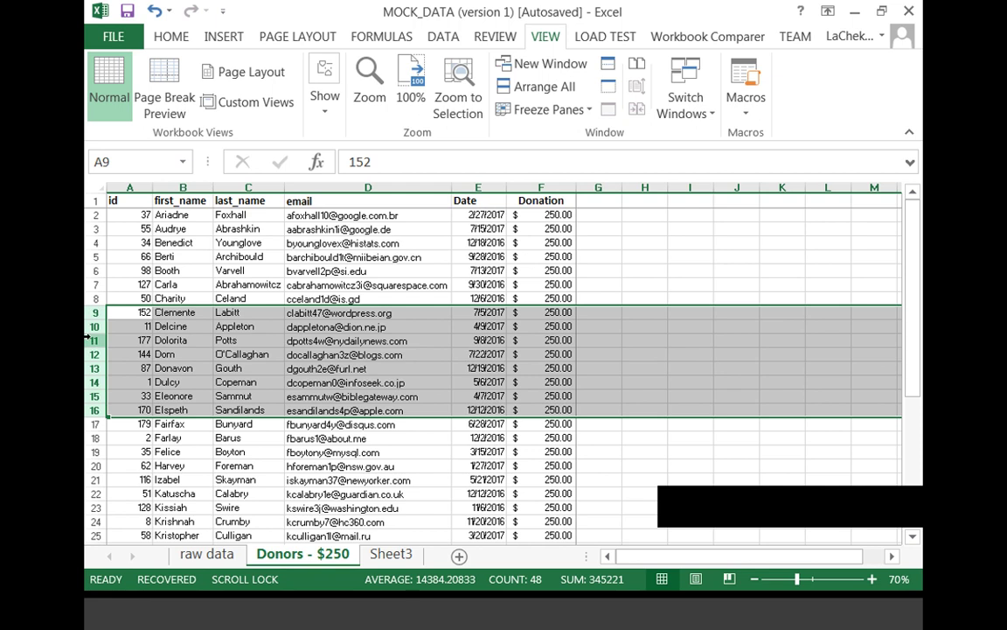
Hide rows 9 through 16 and the Date column (E) on the Donors - $250 sheet
{"action": "right_click", "coordinate": [90, 341]}
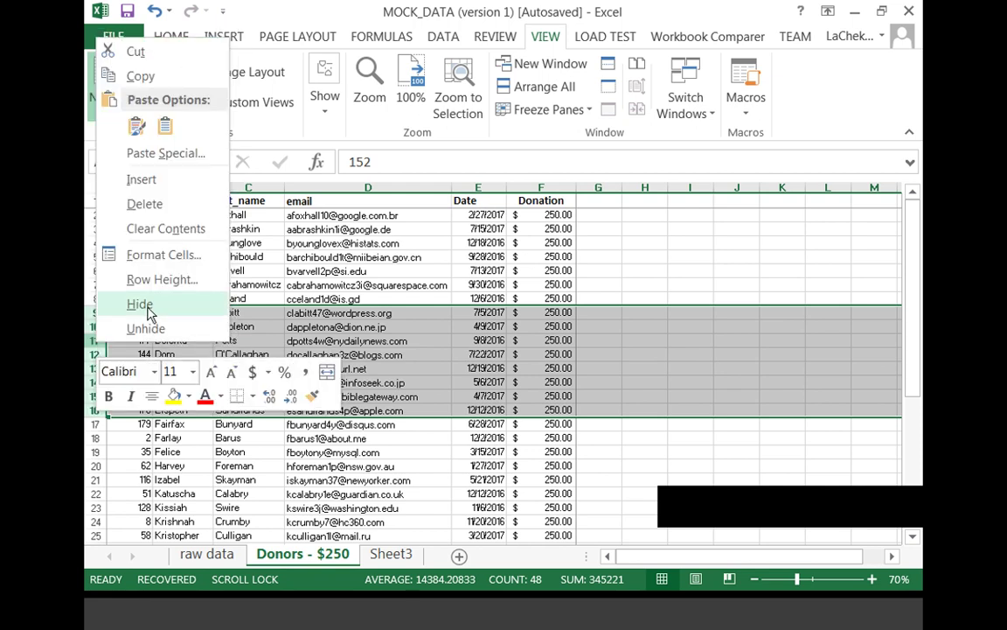
{"action": "left_click", "coordinate": [140, 304]}
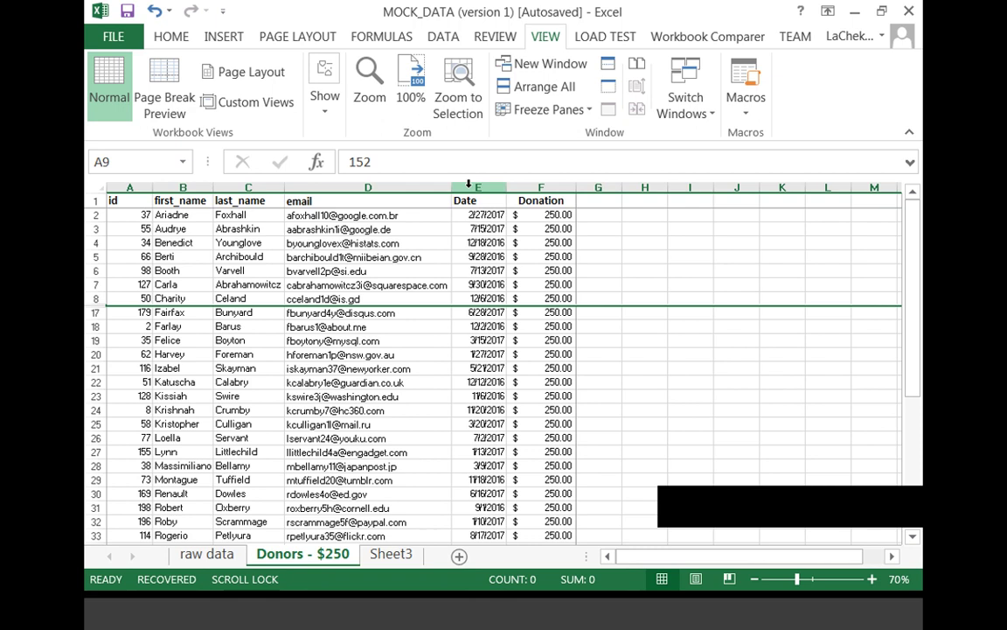
{"action": "left_click", "coordinate": [477, 187]}
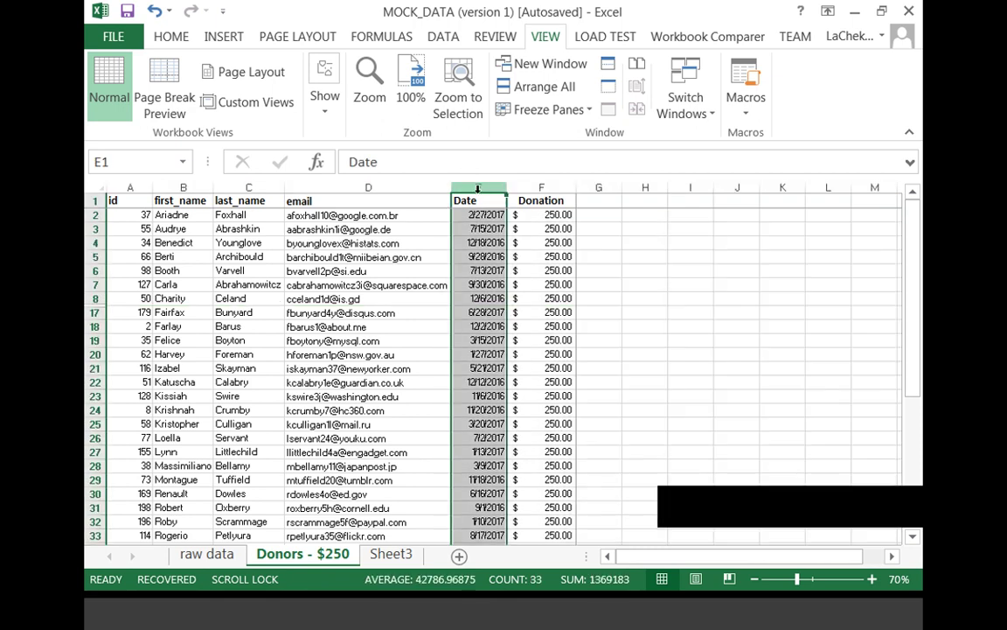
{"action": "right_click", "coordinate": [476, 187]}
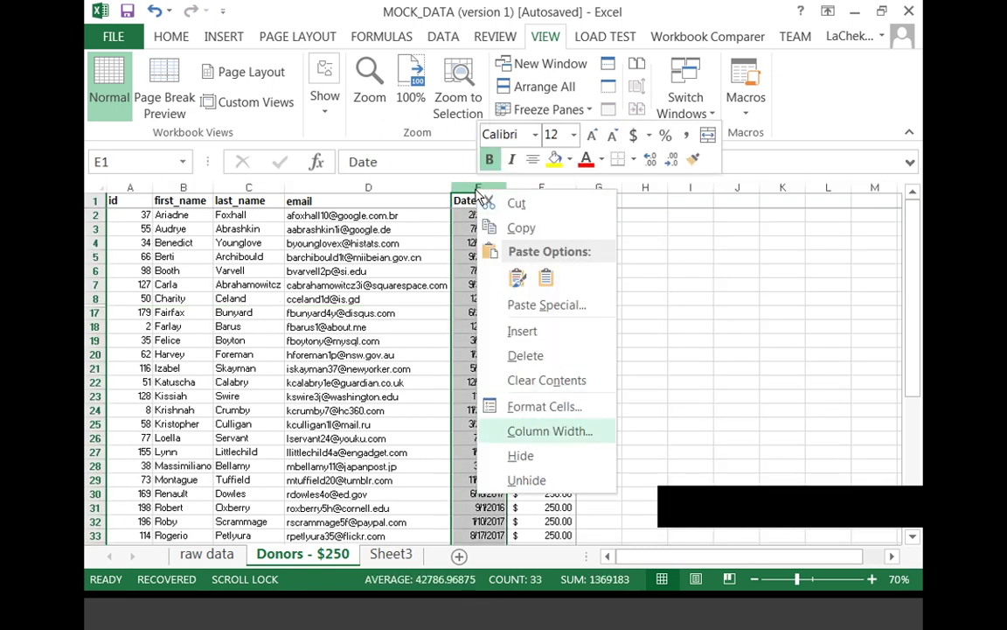
{"action": "left_click", "coordinate": [509, 452]}
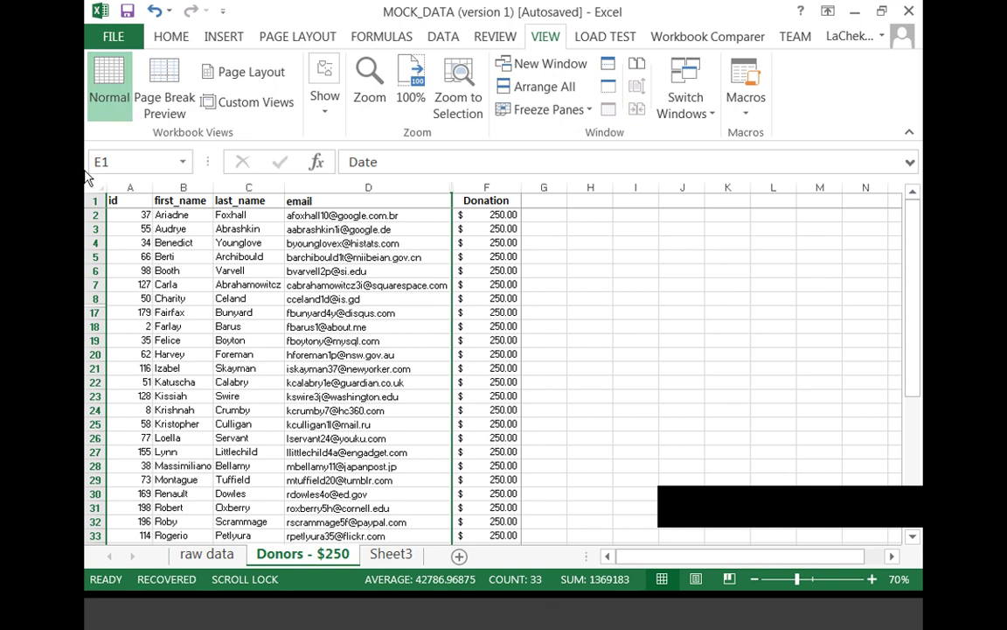
Unhide the Date column between the email and Donation columns and clear the column selection
{"action": "left_click_drag", "start_coordinate": [427, 188], "coordinate": [458, 188]}
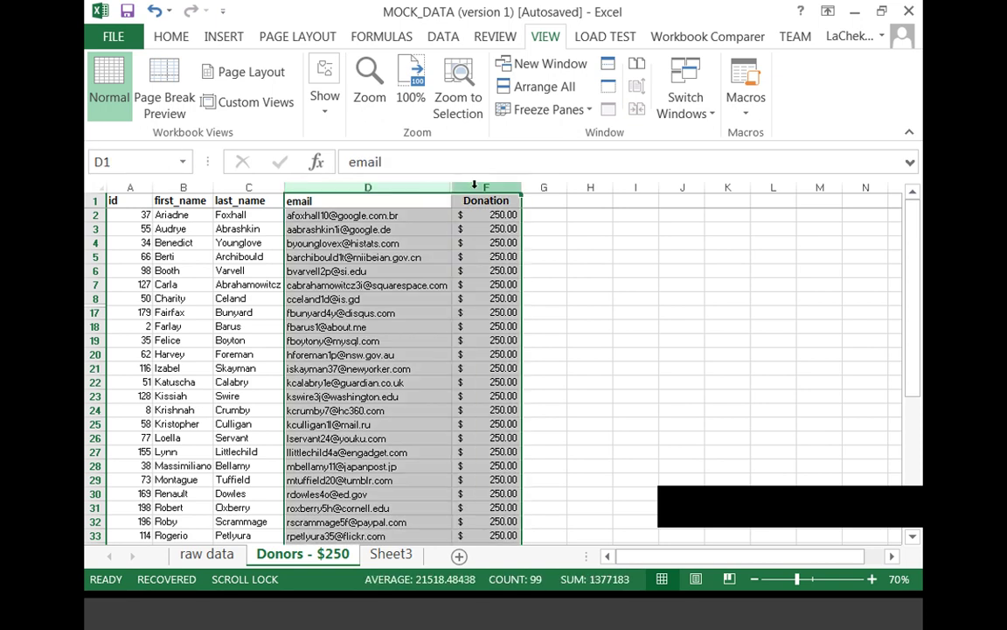
{"action": "right_click", "coordinate": [469, 197]}
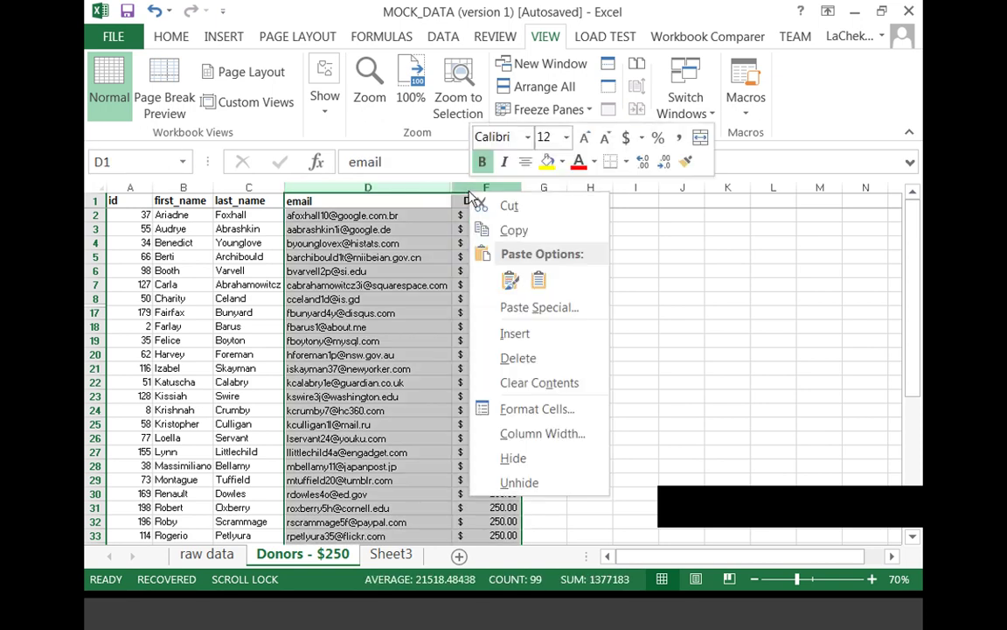
{"action": "left_click", "coordinate": [519, 483]}
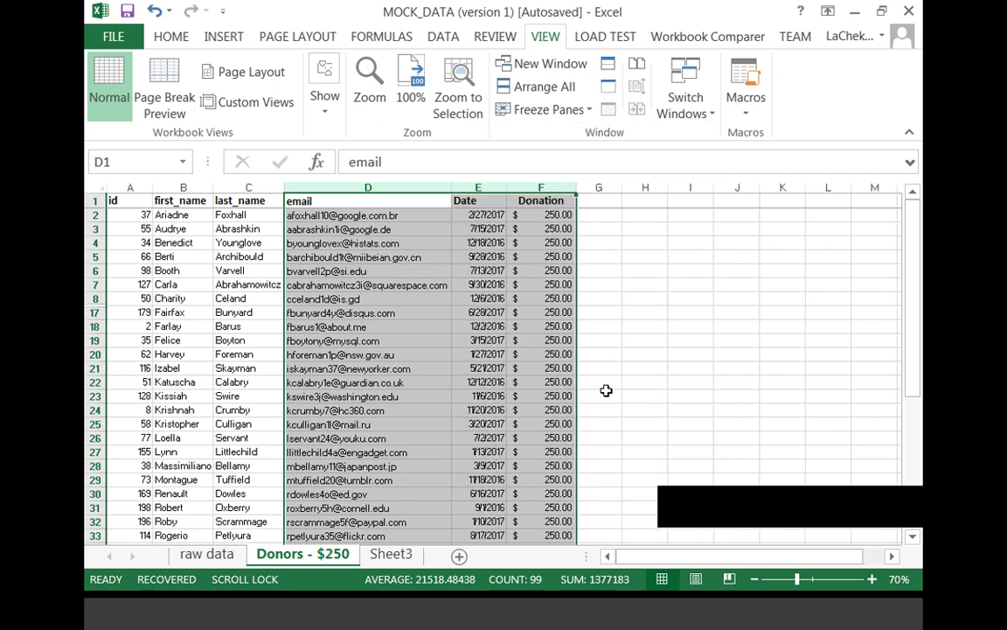
{"action": "left_click", "coordinate": [593, 382]}
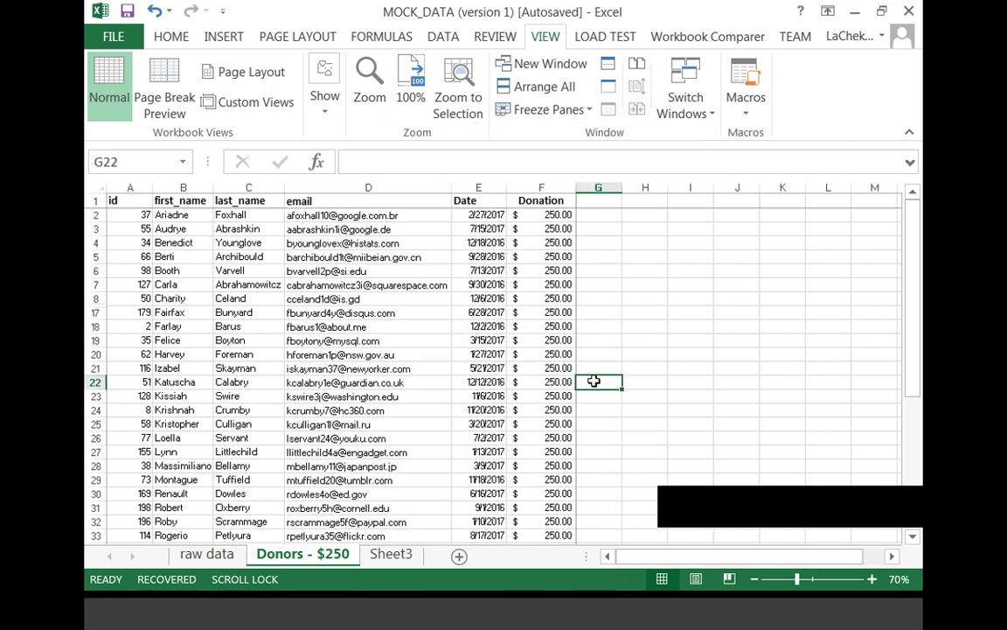
Review the Donors - $250 list with its hidden rows and inspect cells in the Donation column
{"action": "scroll", "coordinate": [594, 382], "scroll_direction": "down", "scroll_amount": 6}
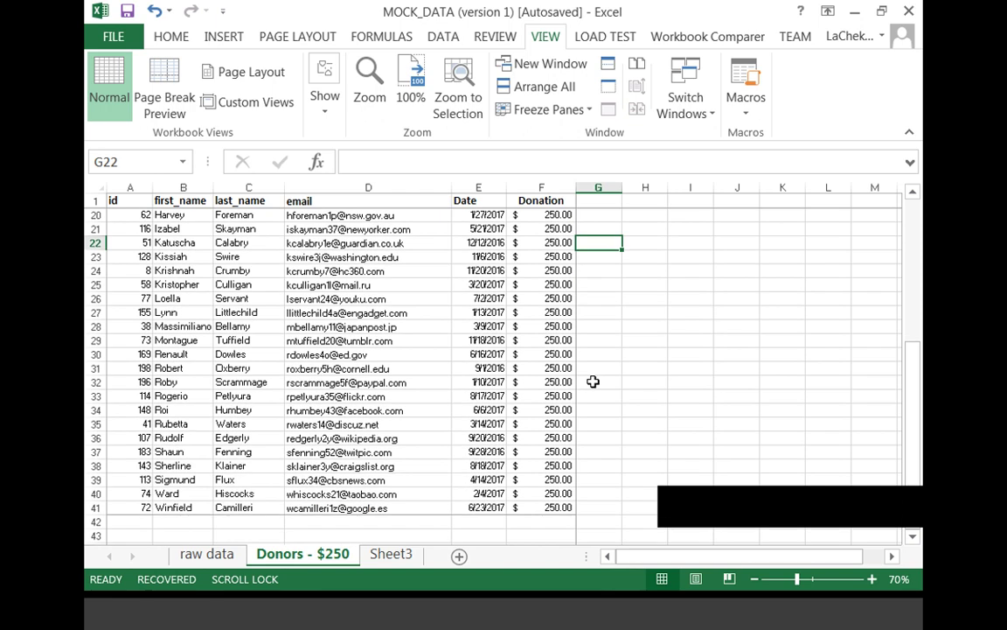
{"action": "scroll", "coordinate": [593, 381], "scroll_direction": "up", "scroll_amount": 6}
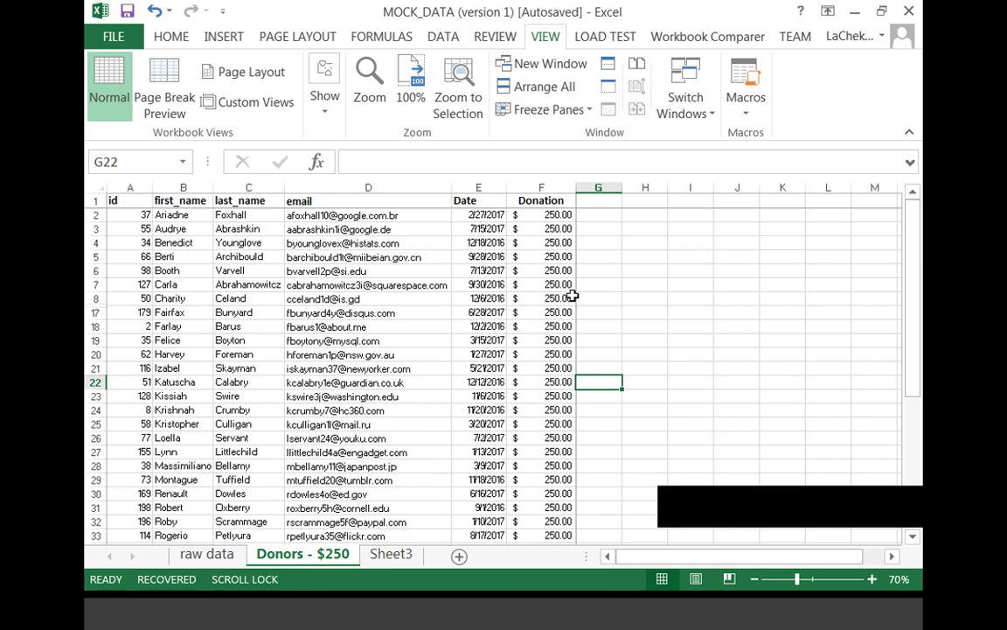
{"action": "left_click", "coordinate": [544, 215]}
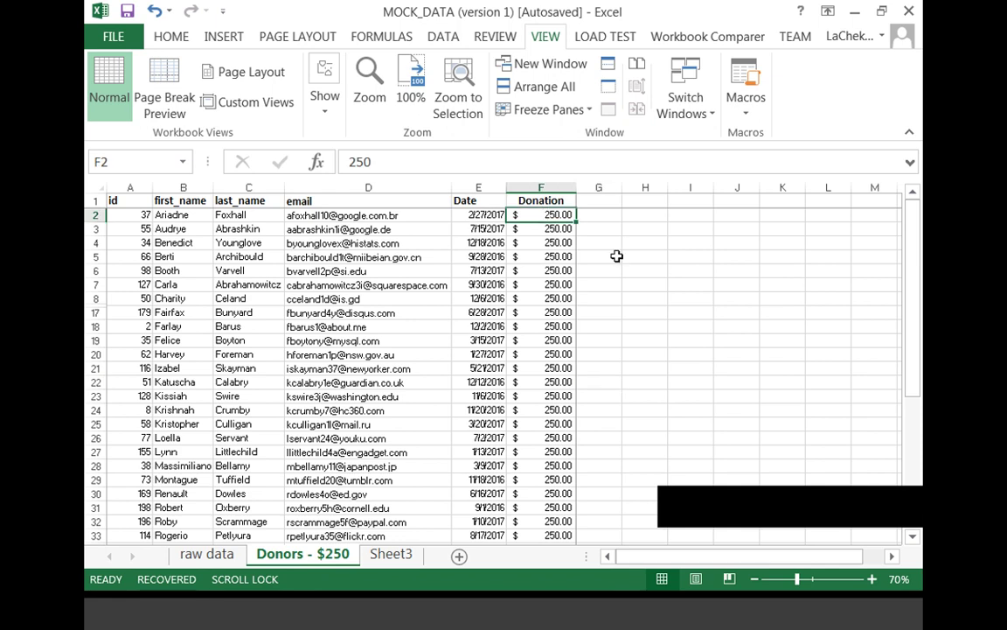
{"action": "left_click", "coordinate": [558, 191]}
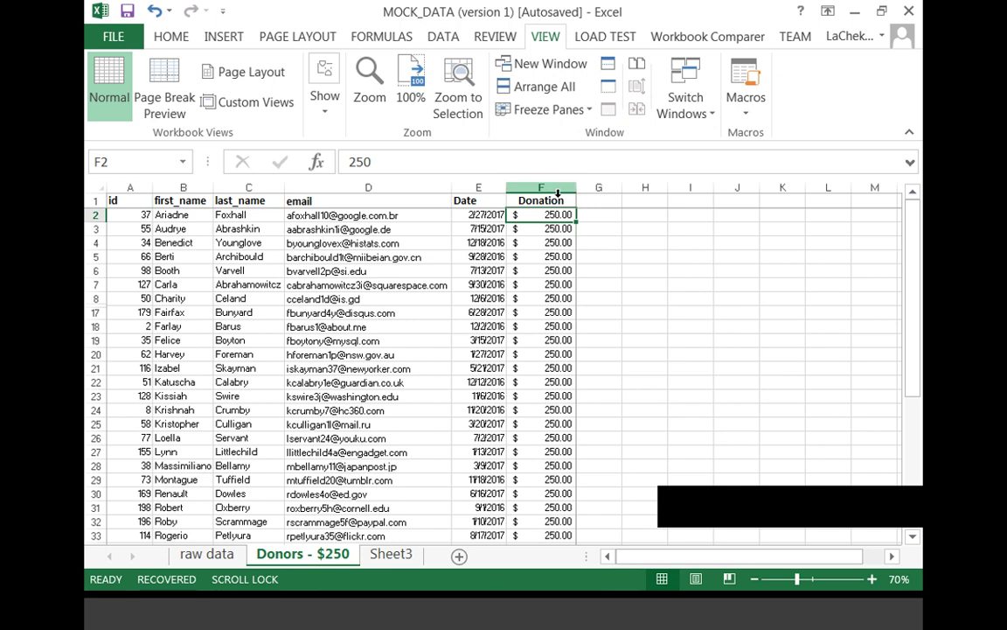
{"action": "left_click", "coordinate": [567, 216]}
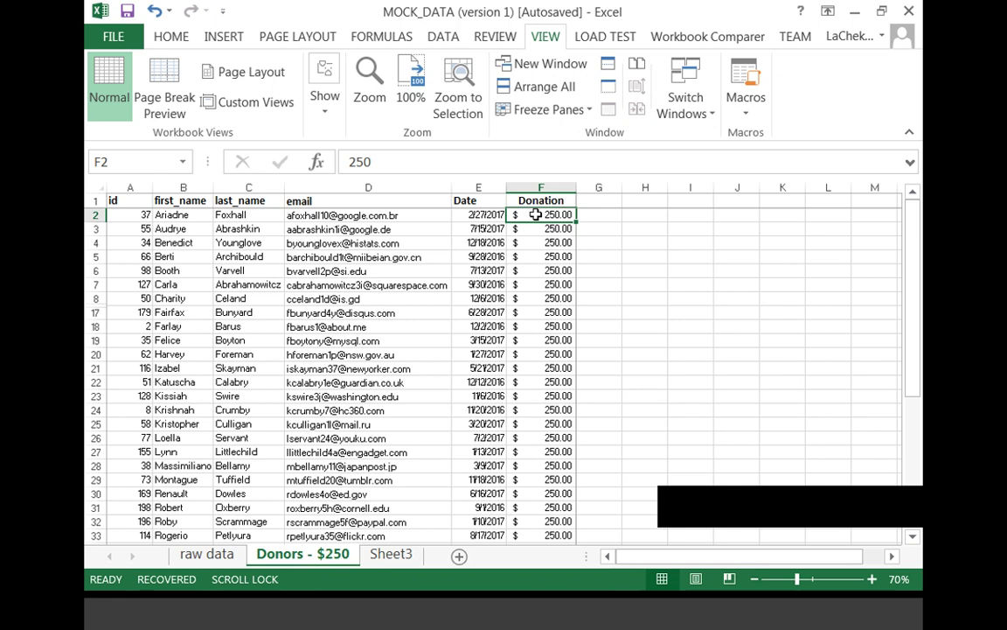
{"action": "left_click", "coordinate": [560, 340]}
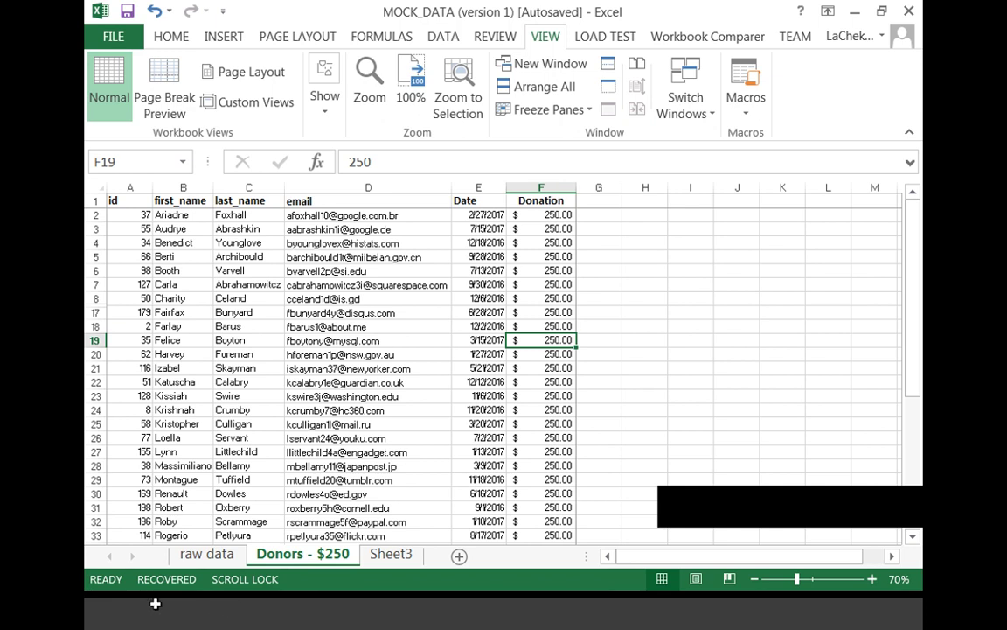
Clear the Donation filter on the raw data sheet and look over the unfiltered rows
{"action": "left_click", "coordinate": [210, 556]}
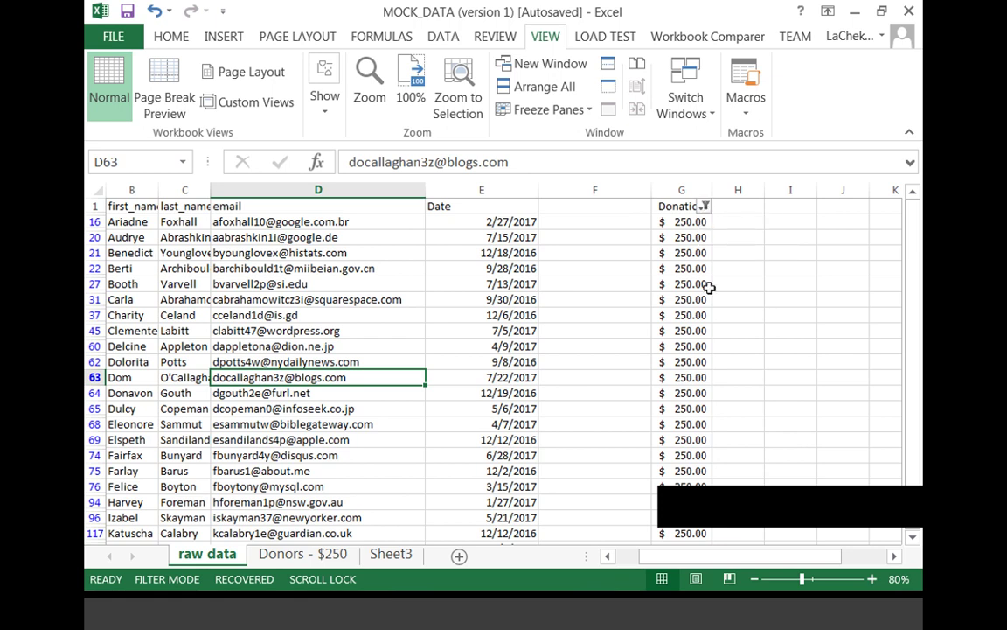
{"action": "left_click", "coordinate": [704, 206]}
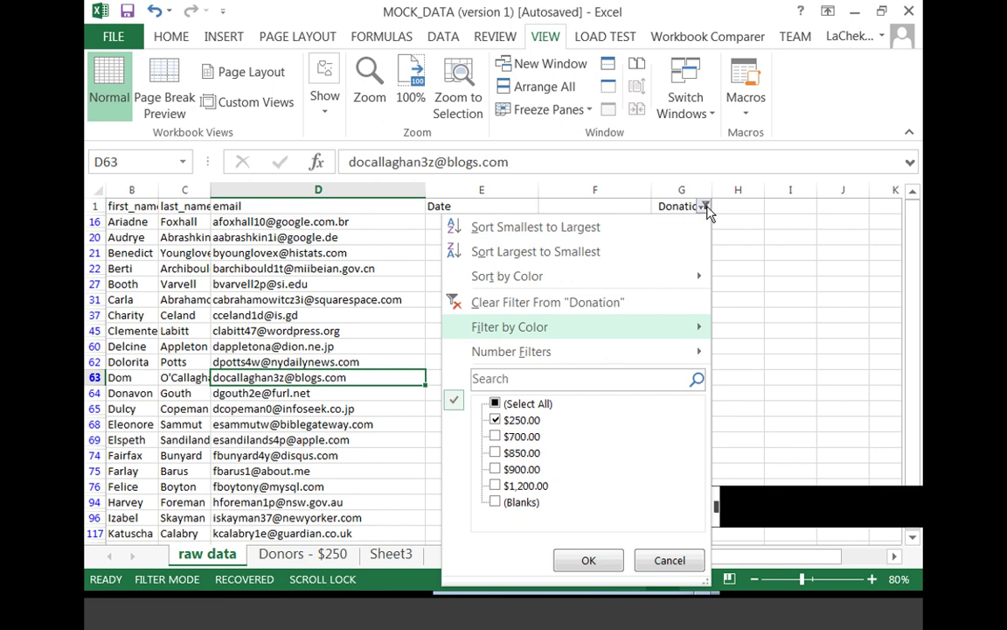
{"action": "left_click", "coordinate": [516, 305]}
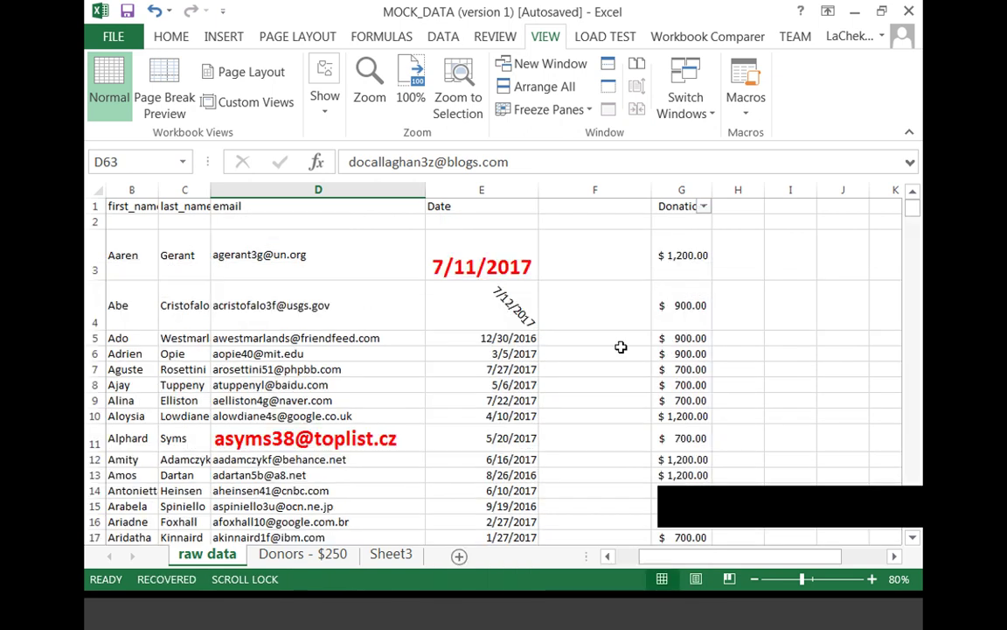
{"action": "scroll", "coordinate": [691, 367], "scroll_direction": "down", "scroll_amount": 4}
{"action": "scroll", "coordinate": [691, 368], "scroll_direction": "up", "scroll_amount": 4}
{"action": "scroll", "coordinate": [691, 367], "scroll_direction": "down", "scroll_amount": 1}
{"action": "scroll", "coordinate": [765, 378], "scroll_direction": "up", "scroll_amount": 1}
Sort the Donation column (G) of the raw data sheet from smallest to largest, then deselect it
{"action": "left_click", "coordinate": [681, 190]}
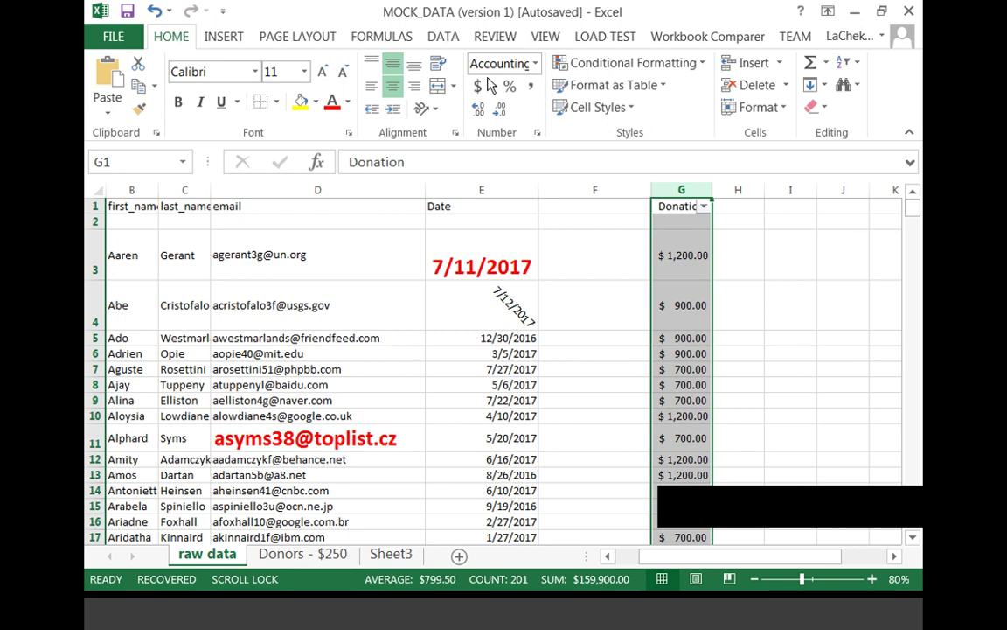
{"action": "left_click", "coordinate": [843, 65]}
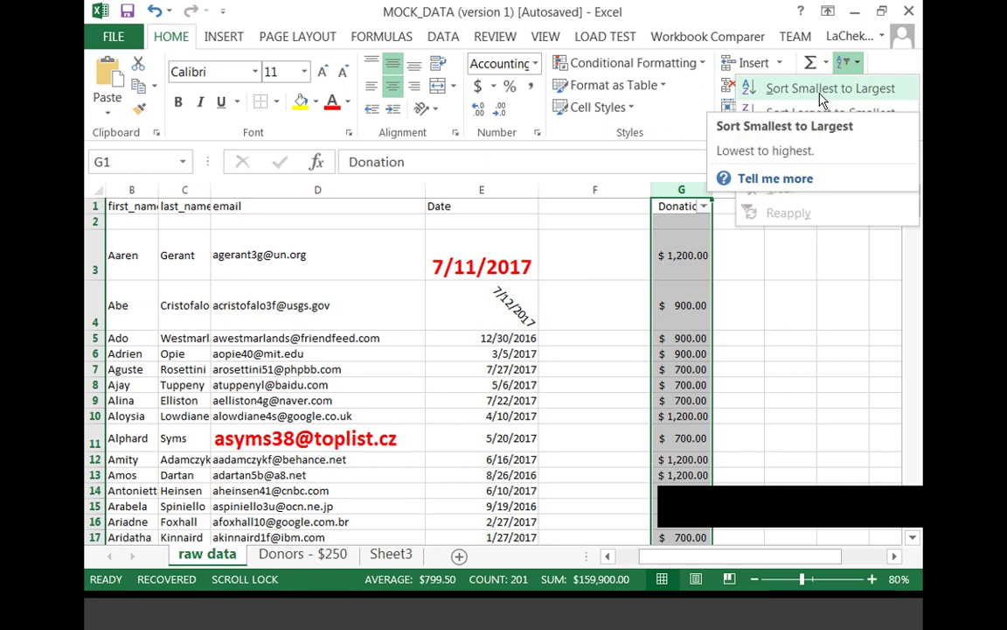
{"action": "left_click", "coordinate": [820, 90]}
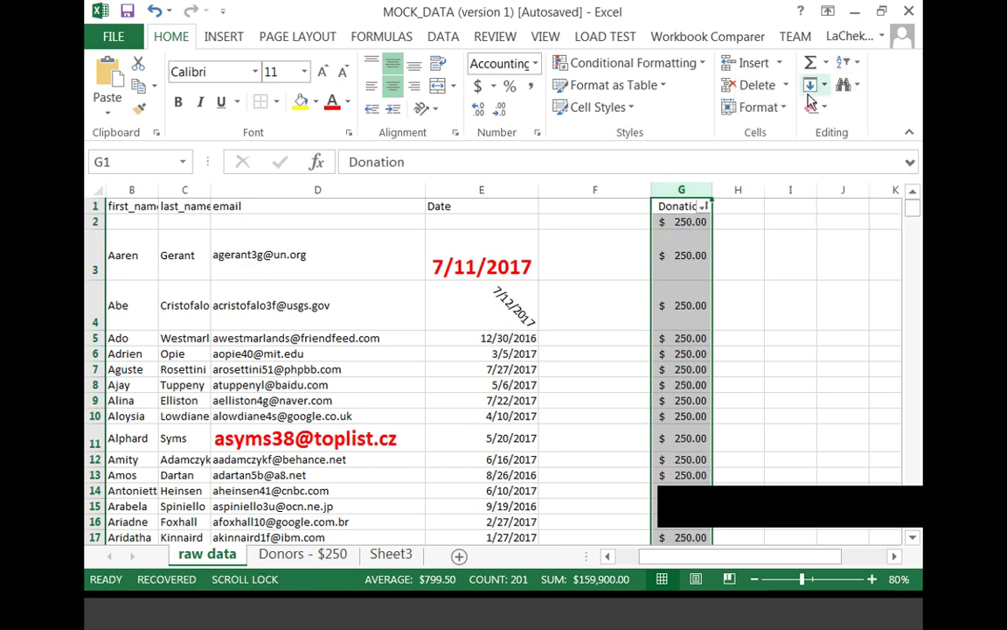
{"action": "left_click", "coordinate": [738, 354]}
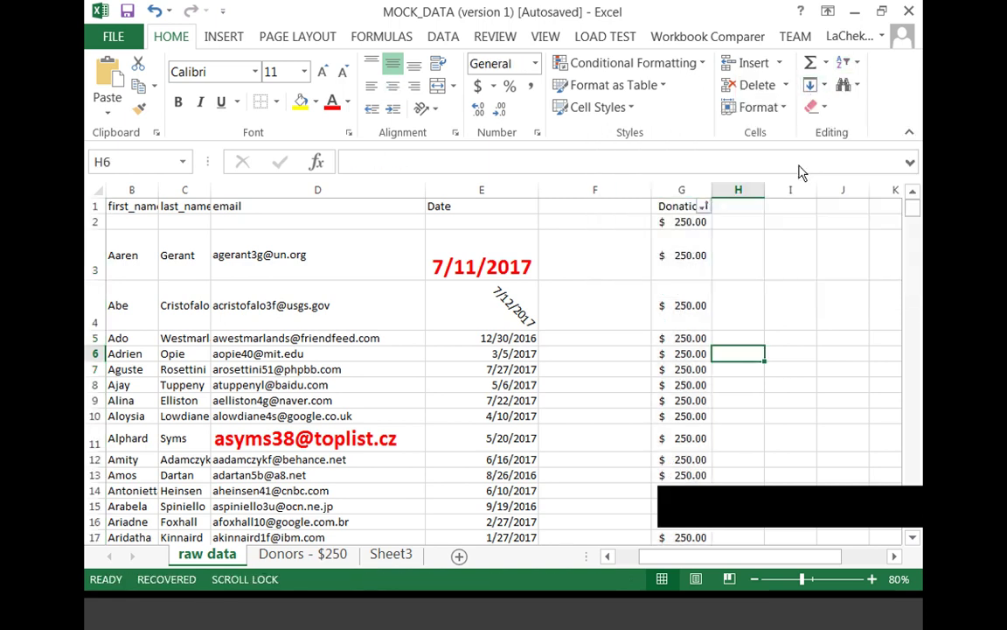
Examine the order of the amounts down the sorted Donation column and whether the header row stays in view
{"action": "left_click", "coordinate": [704, 265]}
{"action": "scroll", "coordinate": [691, 254], "scroll_direction": "down", "scroll_amount": 1}
{"action": "scroll", "coordinate": [690, 253], "scroll_direction": "down", "scroll_amount": 11}
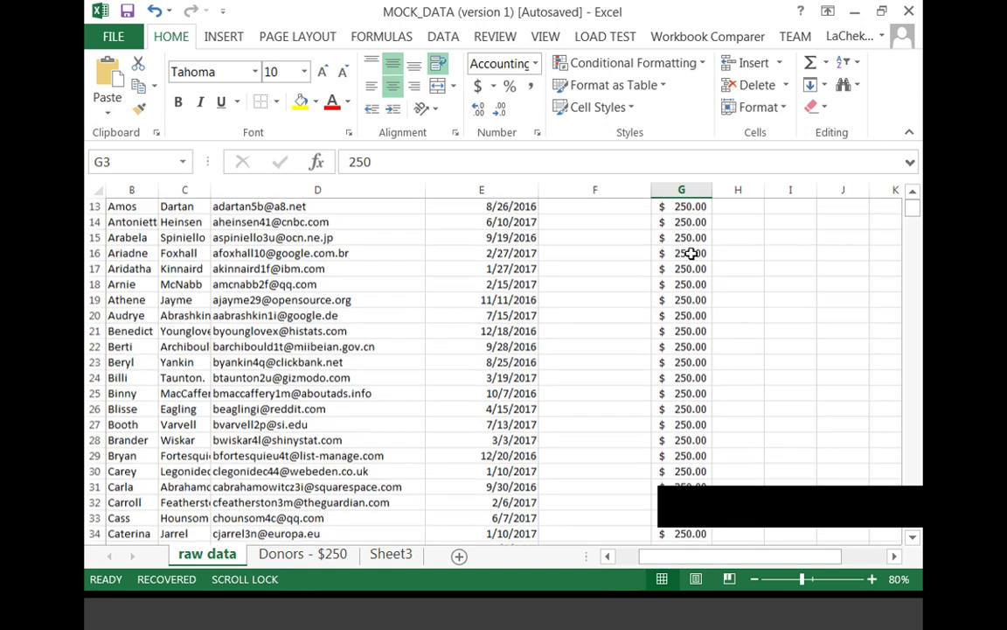
{"action": "scroll", "coordinate": [690, 253], "scroll_direction": "down", "scroll_amount": 20}
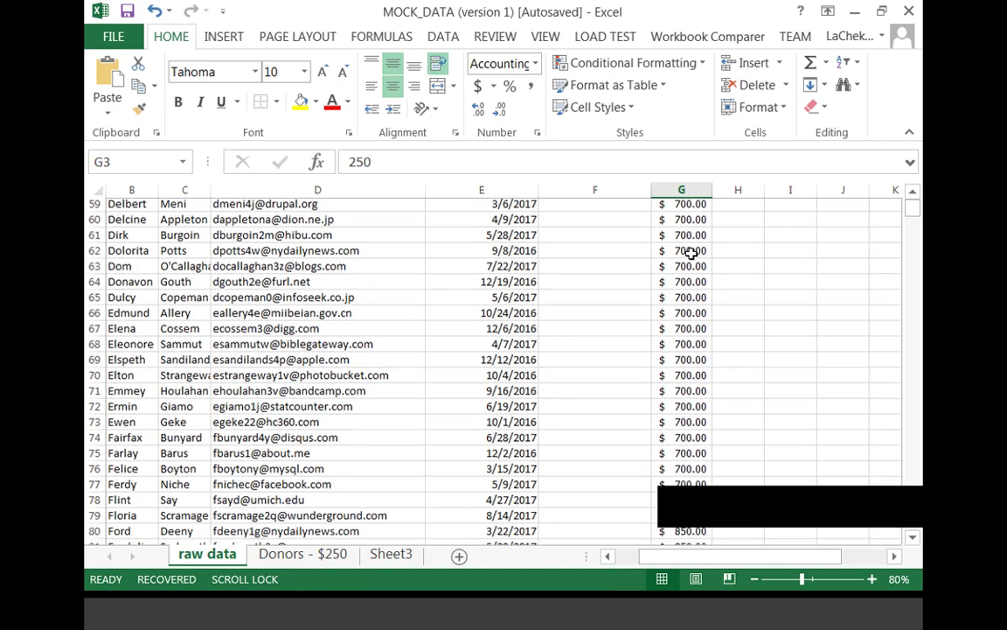
{"action": "scroll", "coordinate": [691, 259], "scroll_direction": "down", "scroll_amount": 3}
{"action": "scroll", "coordinate": [691, 260], "scroll_direction": "up", "scroll_amount": 20}
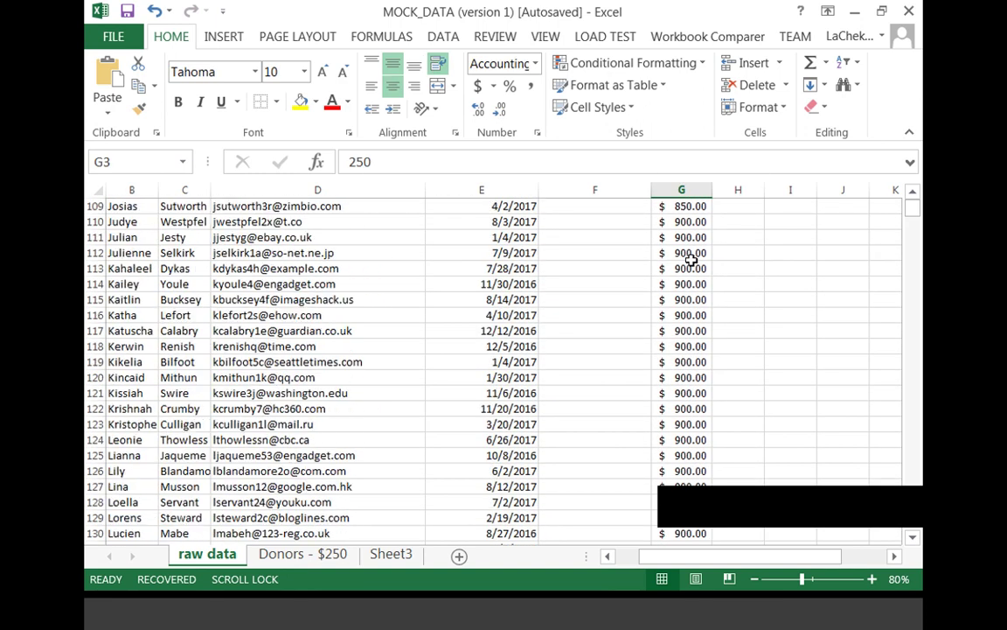
{"action": "scroll", "coordinate": [691, 260], "scroll_direction": "up", "scroll_amount": 15}
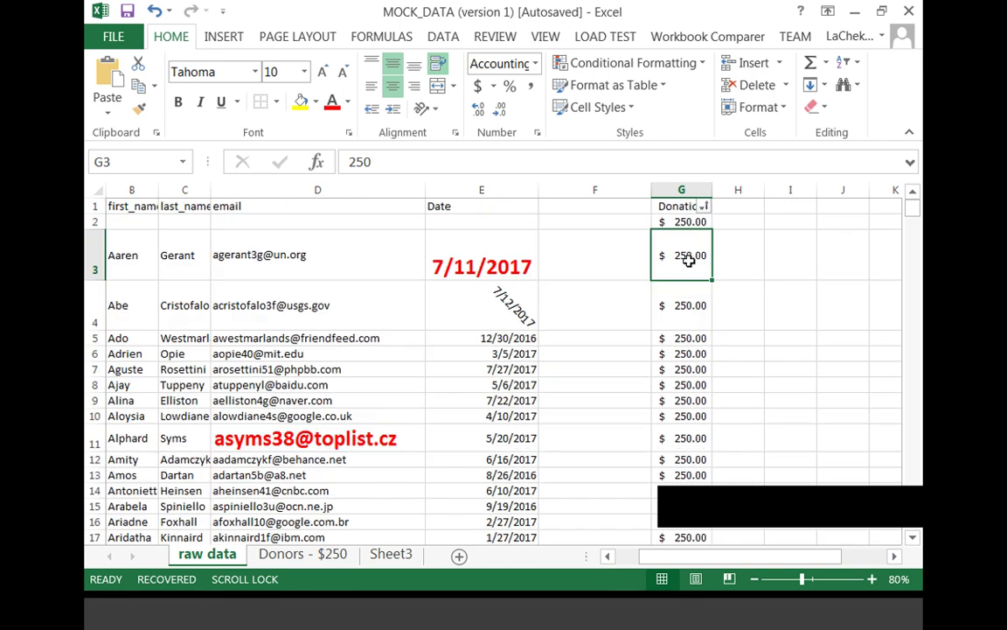
{"action": "scroll", "coordinate": [739, 280], "scroll_direction": "down", "scroll_amount": 6}
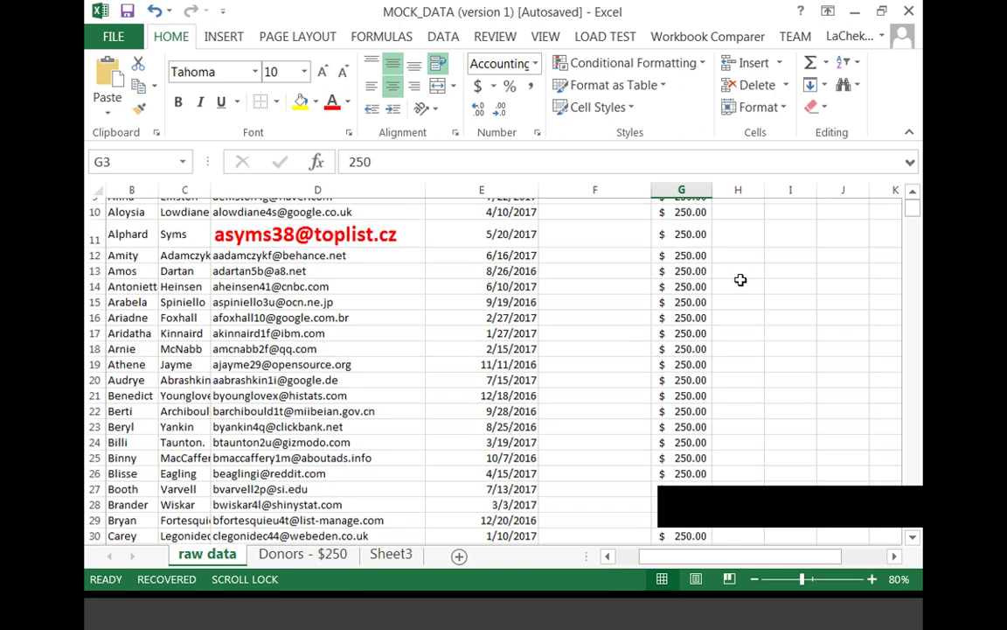
{"action": "scroll", "coordinate": [740, 281], "scroll_direction": "up", "scroll_amount": 6}
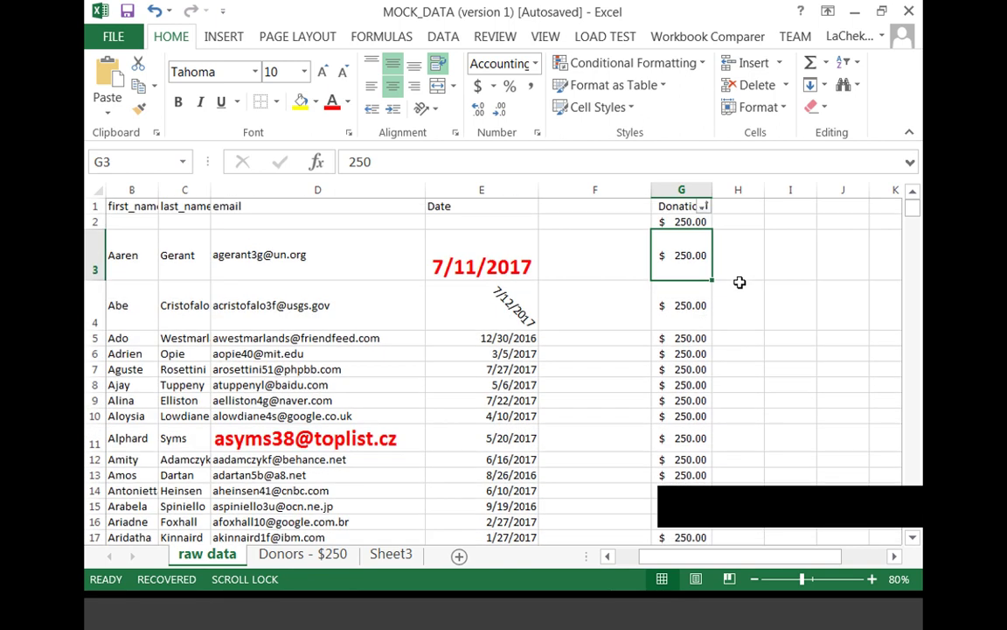
Freeze the top row of the raw data sheet and deselect the header row
{"action": "left_click", "coordinate": [94, 205]}
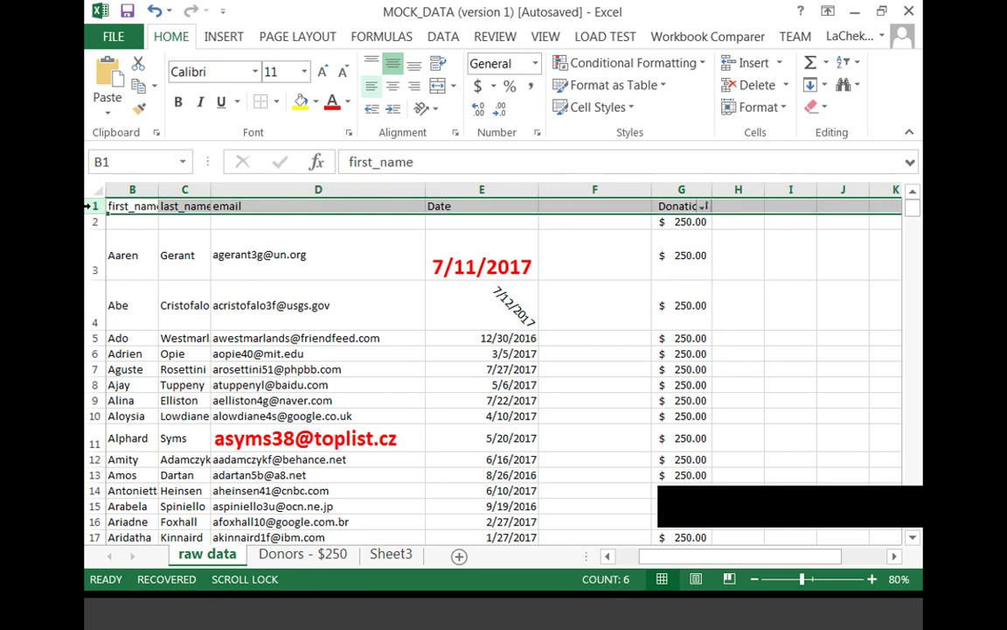
{"action": "left_click", "coordinate": [544, 37]}
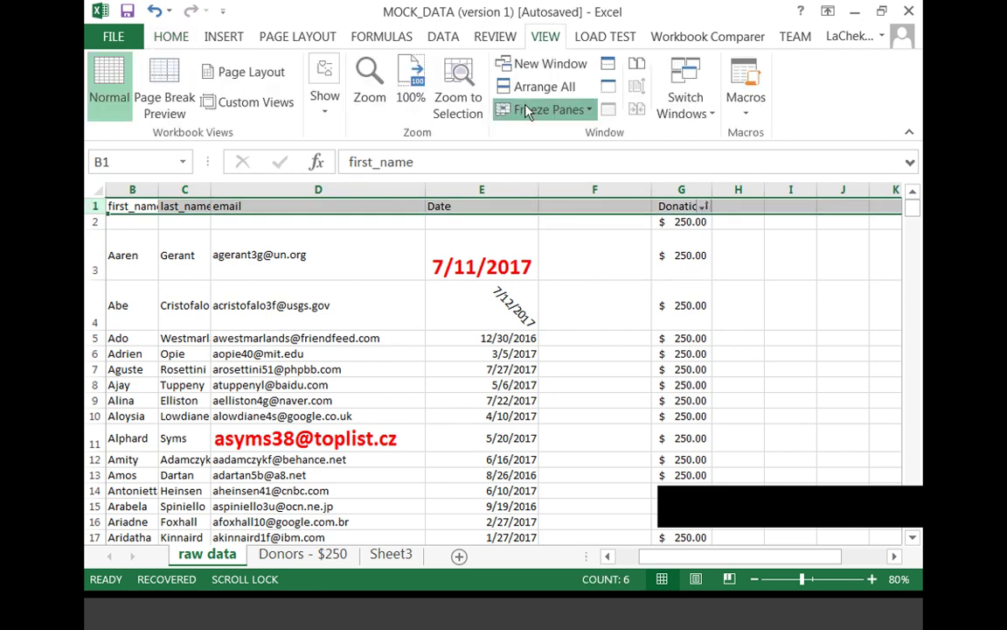
{"action": "left_click", "coordinate": [532, 109]}
{"action": "left_click", "coordinate": [561, 189]}
{"action": "left_click", "coordinate": [754, 325]}
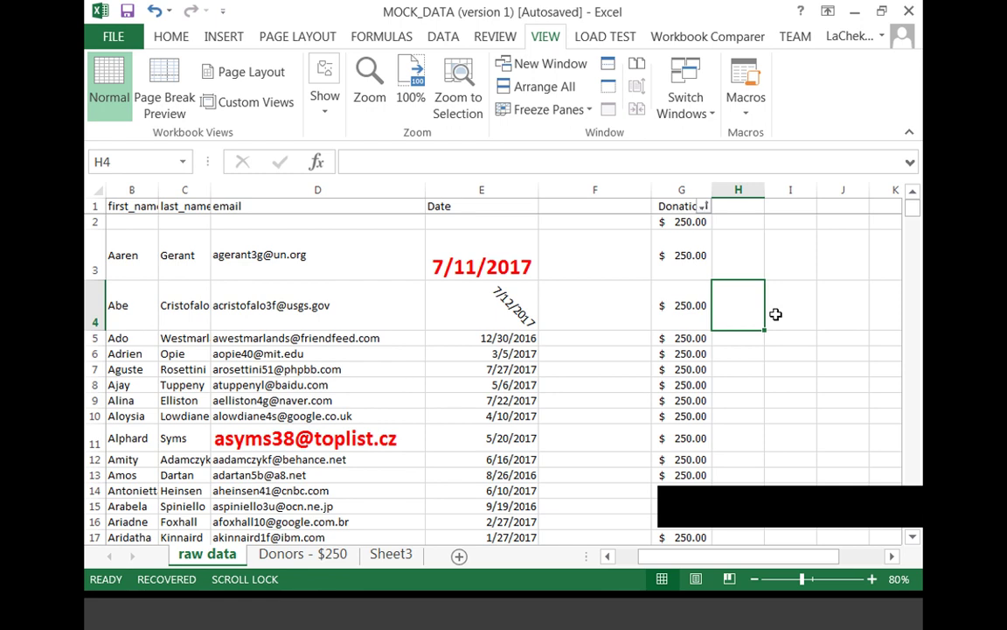
Examine how moving between cells behaves below the frozen header, including jumping to the first unfrozen cell, and end on cell B3
{"action": "left_click", "coordinate": [525, 338]}
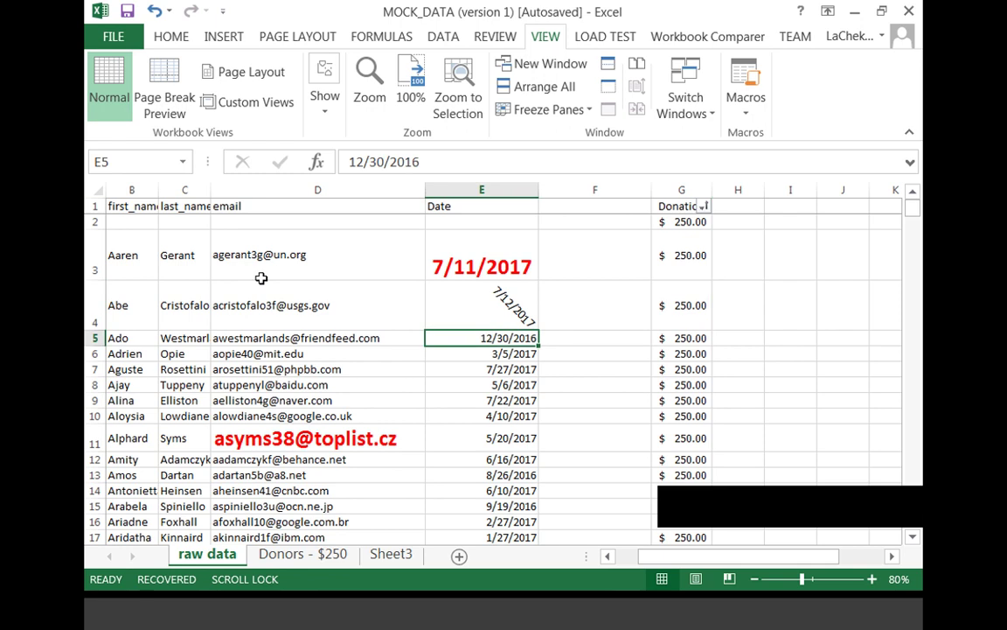
{"action": "key", "text": "Up"}
{"action": "key", "text": "Up"}
{"action": "key", "text": "Left"}
{"action": "key", "text": "Left"}
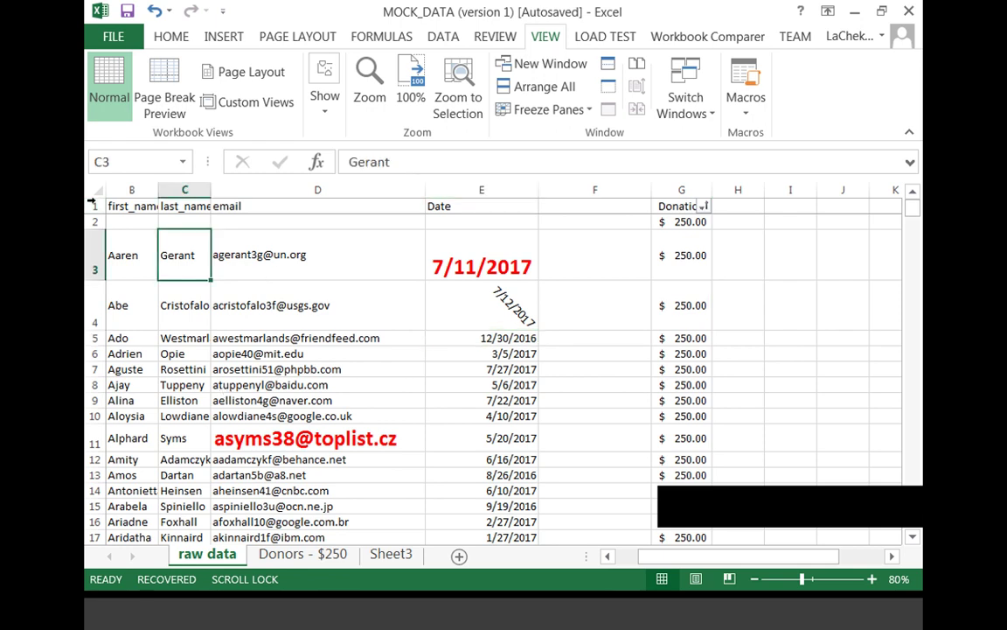
{"action": "key", "text": "Down"}
{"action": "key", "text": "Down"}
{"action": "key", "text": "Down"}
{"action": "key", "text": "Down"}
{"action": "key", "text": "Down"}
{"action": "key", "text": "Right"}
{"action": "key", "text": "ctrl+Home"}
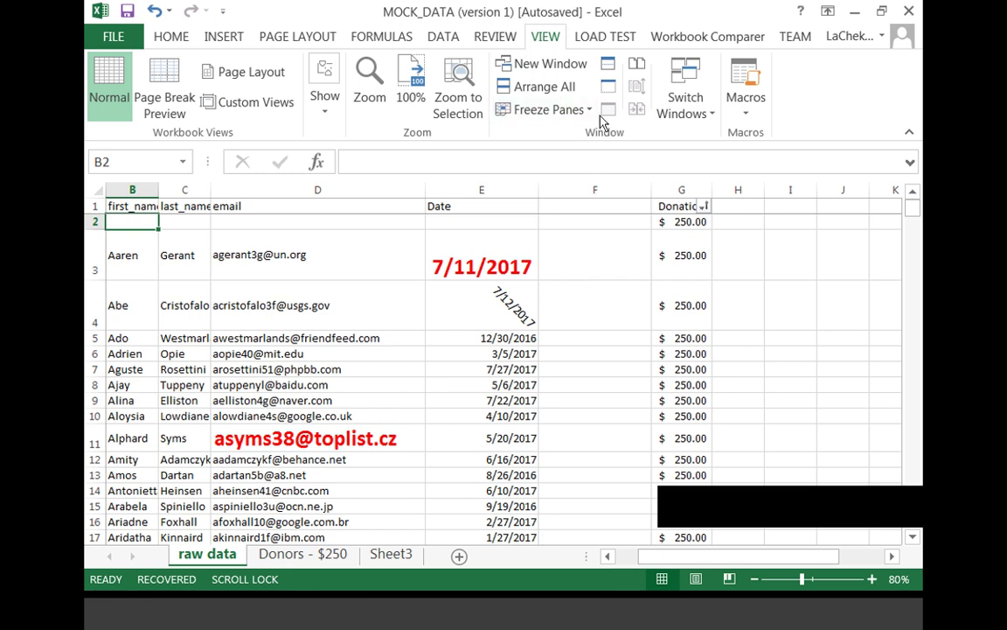
{"action": "left_click", "coordinate": [136, 256]}
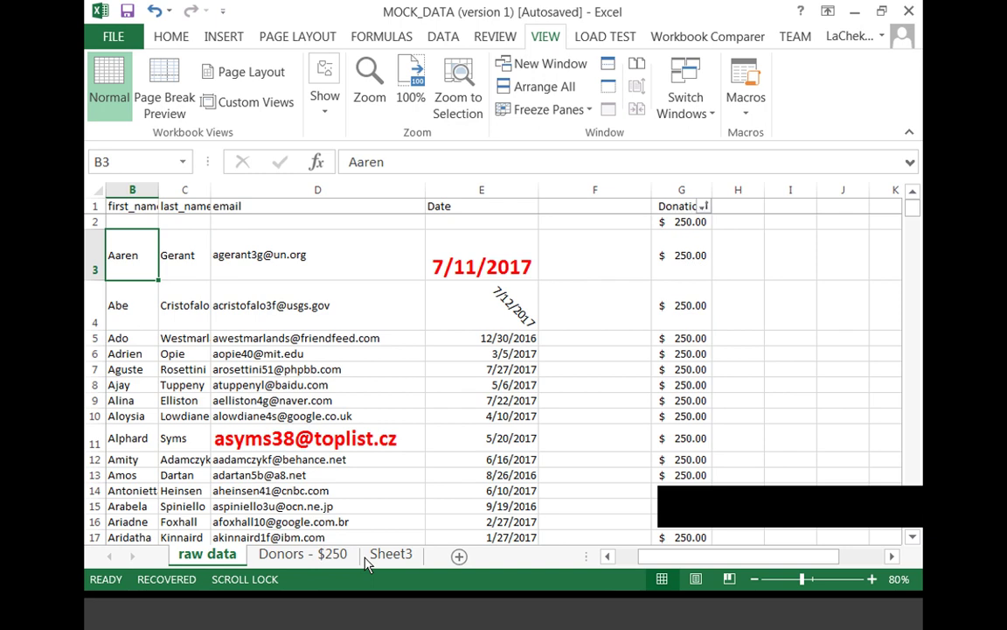
{"action": "left_click", "coordinate": [162, 36]}
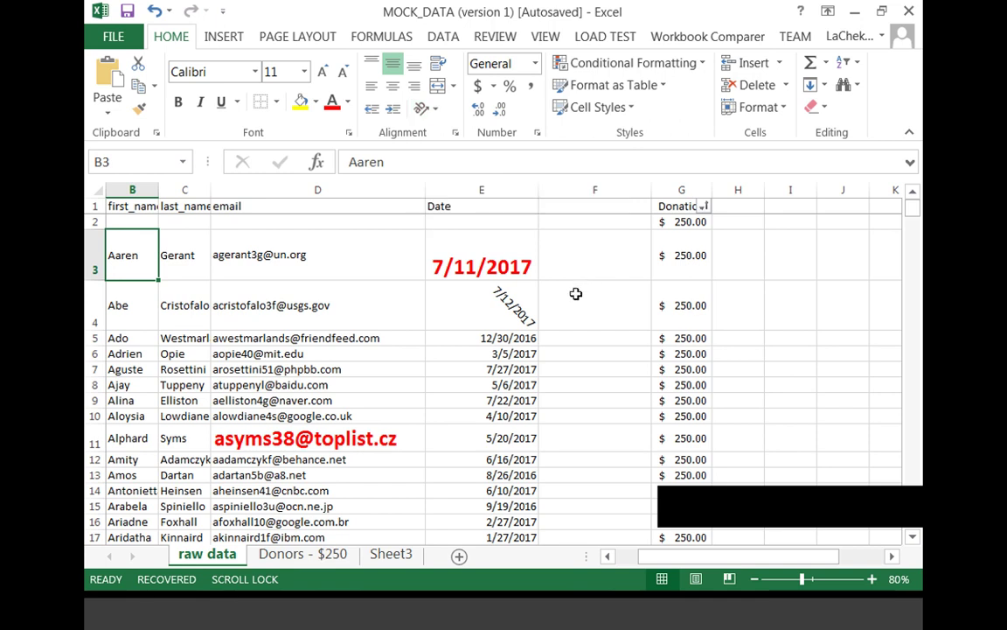
{"action": "left_click", "coordinate": [566, 350]}
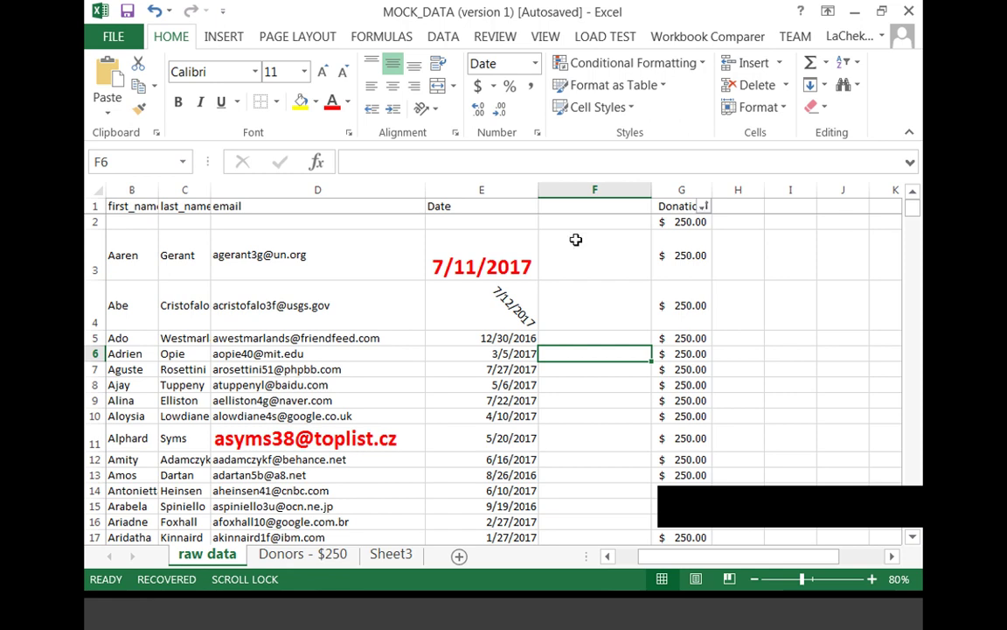
{"action": "left_click", "coordinate": [574, 239]}
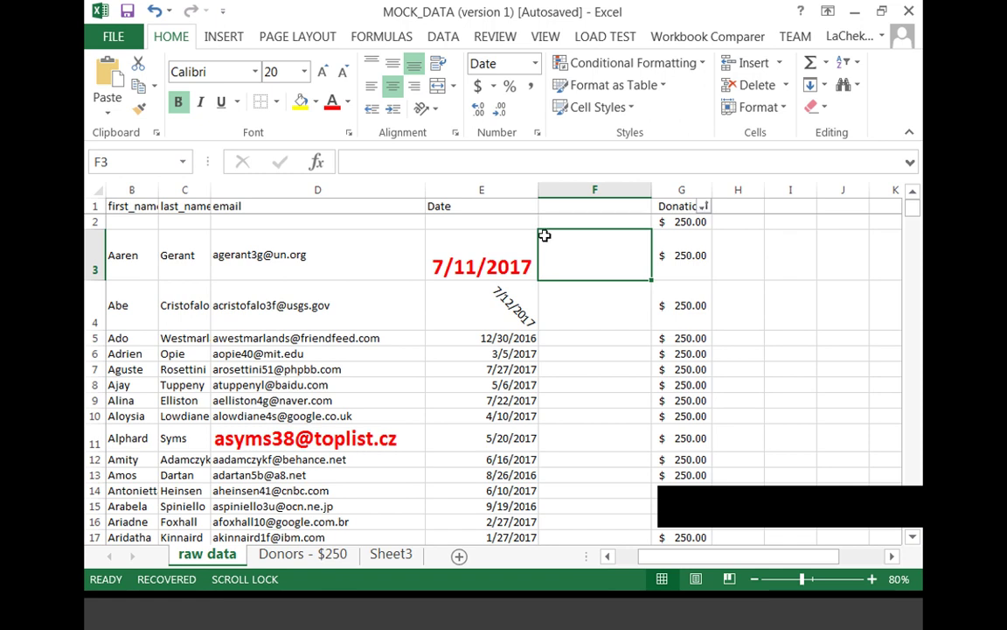
{"action": "left_click", "coordinate": [545, 36]}
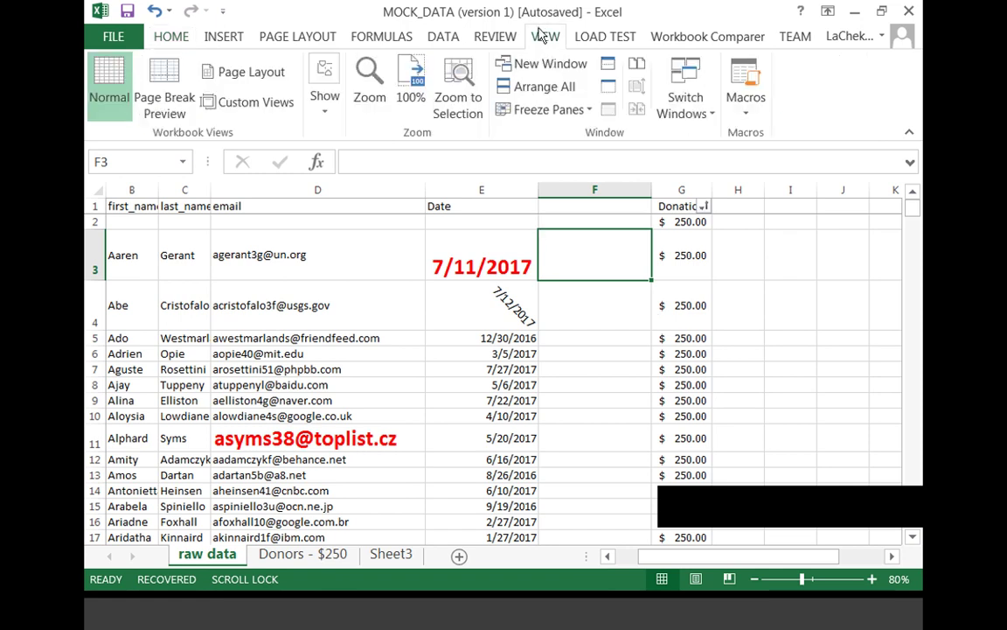
{"action": "left_click", "coordinate": [789, 495]}
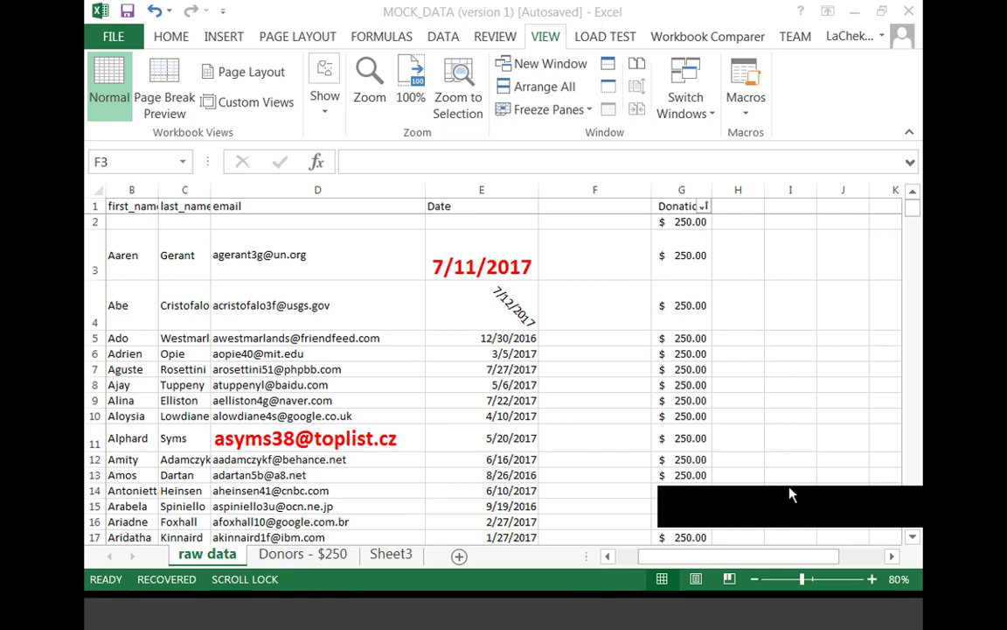
{"action": "left_click", "coordinate": [142, 232]}
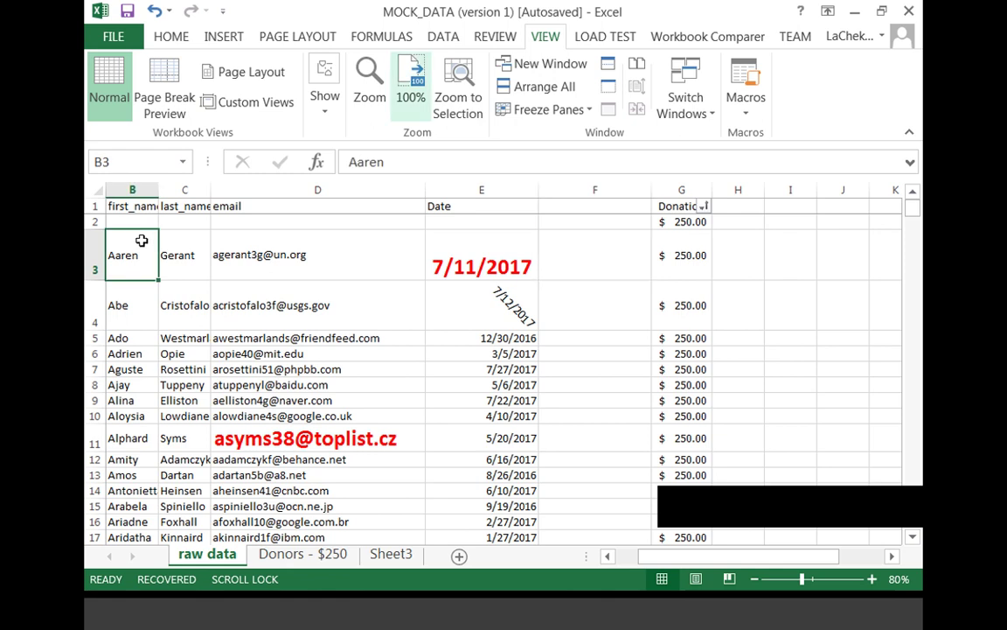
{"action": "left_click", "coordinate": [168, 38]}
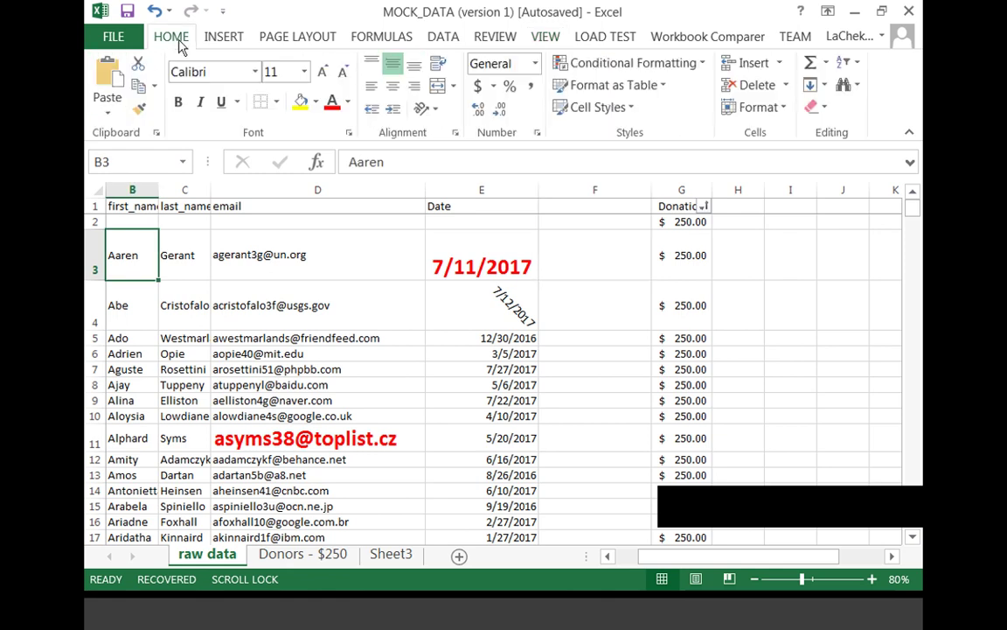